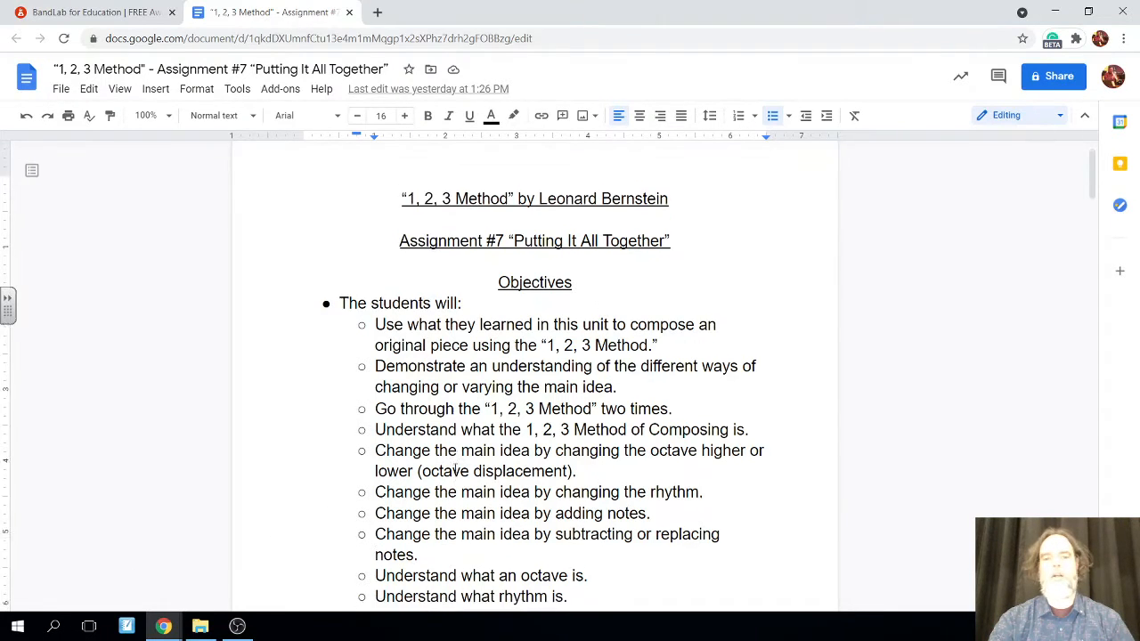
Read through the Objectives list of Assignment #7 "Putting It All Together" down to the drum groove objective
scroll(456, 463, down, 2)
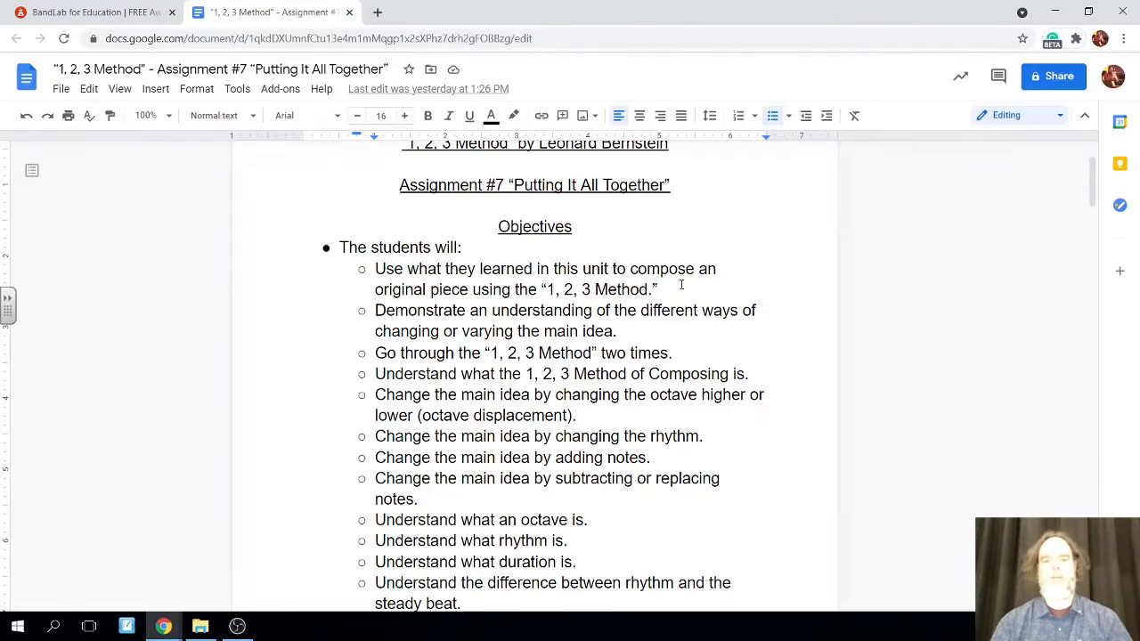
scroll(682, 284, down, 1)
scroll(681, 284, down, 1)
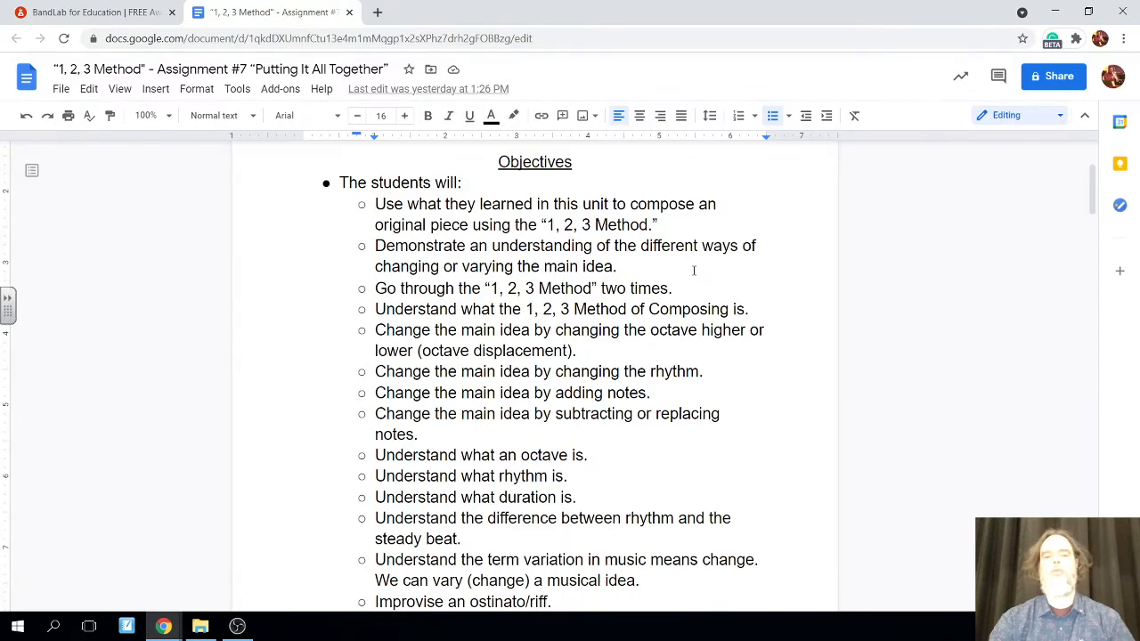
scroll(692, 267, down, 1)
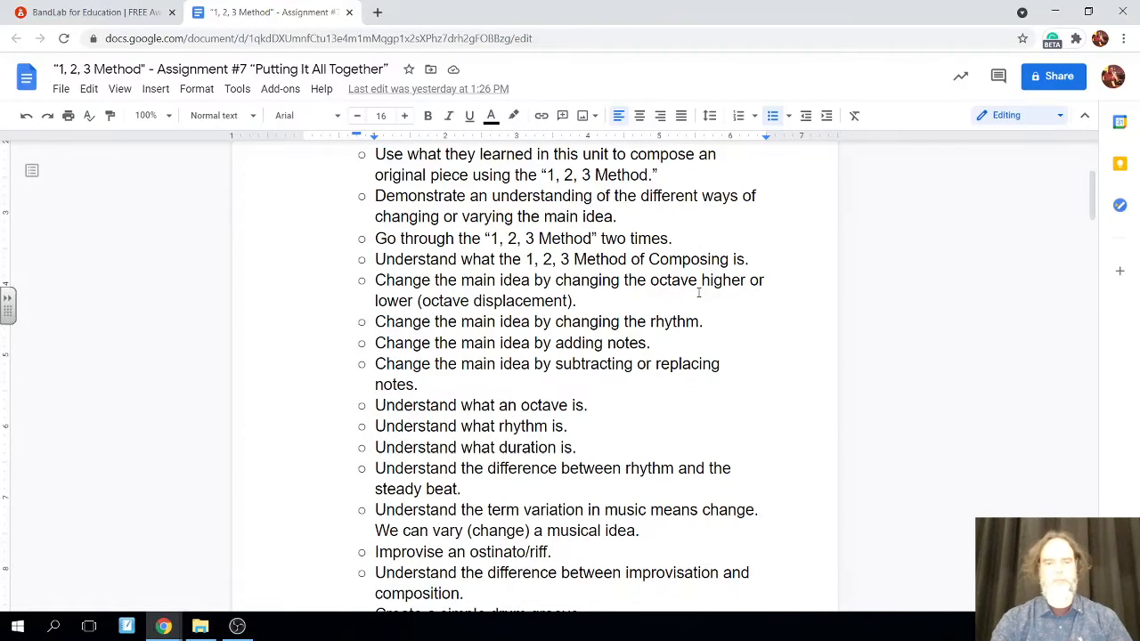
scroll(699, 285, down, 1)
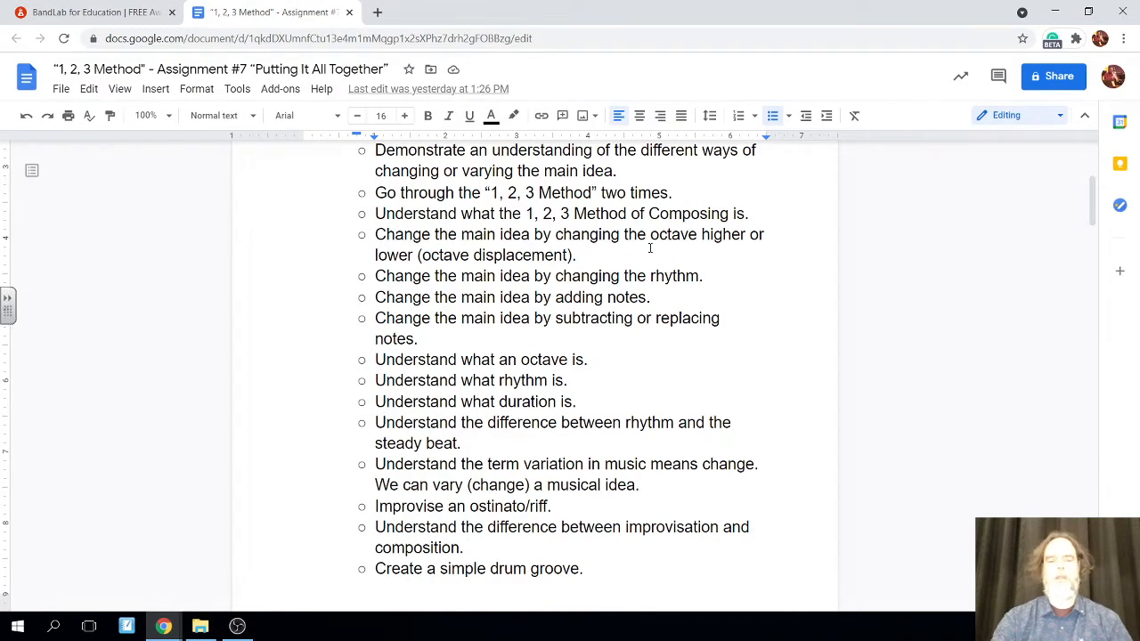
scroll(653, 377, down, 1)
scroll(649, 369, down, 2)
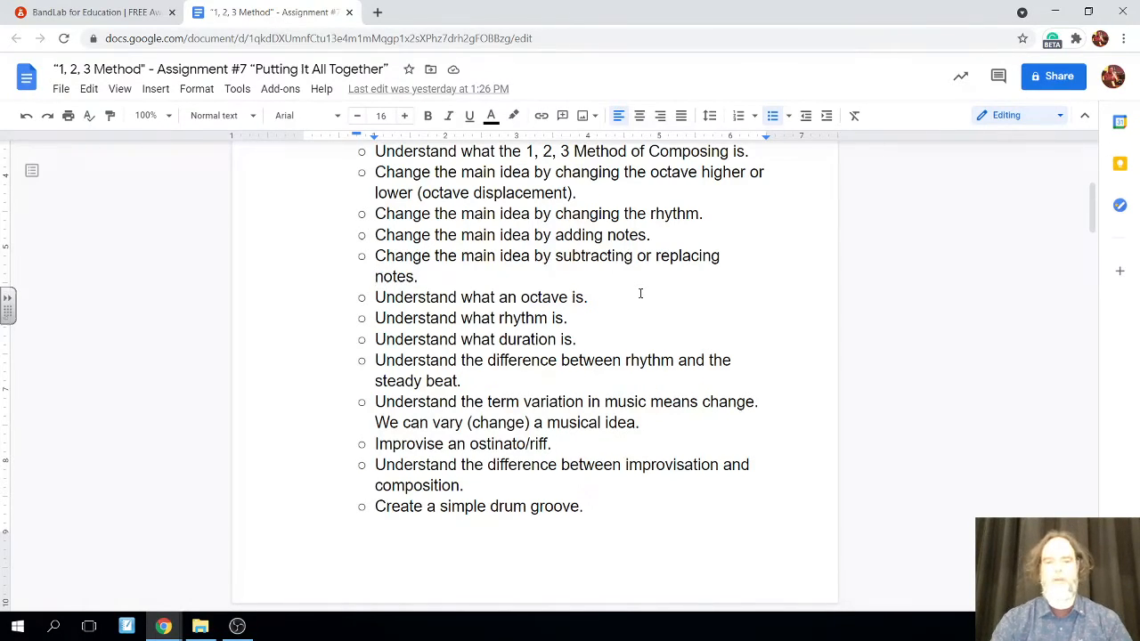
scroll(640, 293, down, 3)
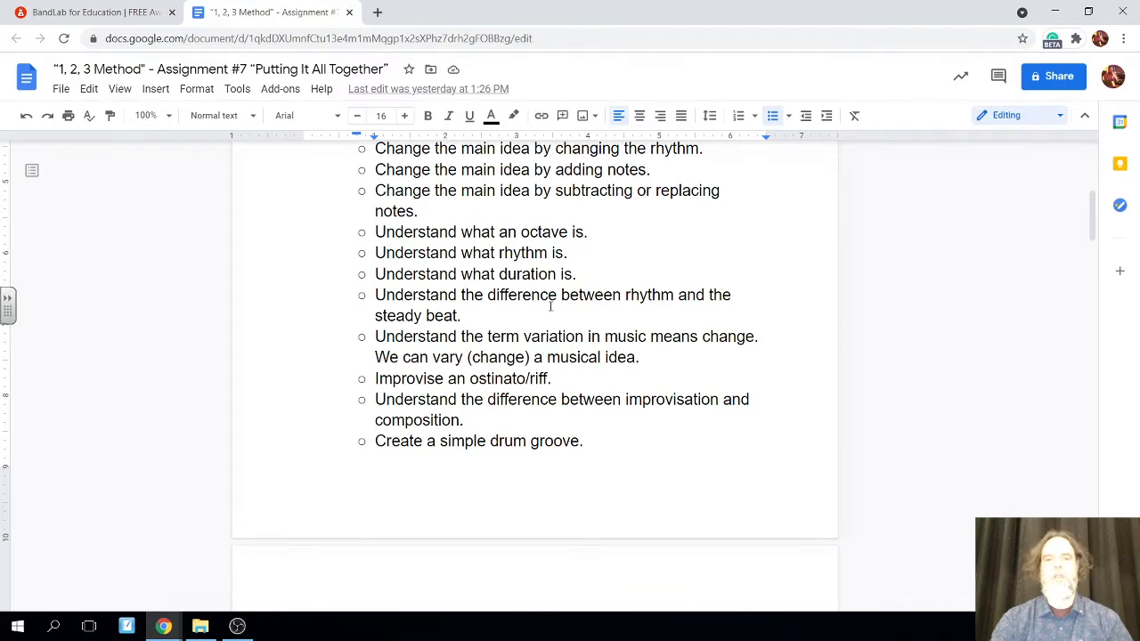
scroll(557, 305, down, 1)
scroll(551, 304, down, 1)
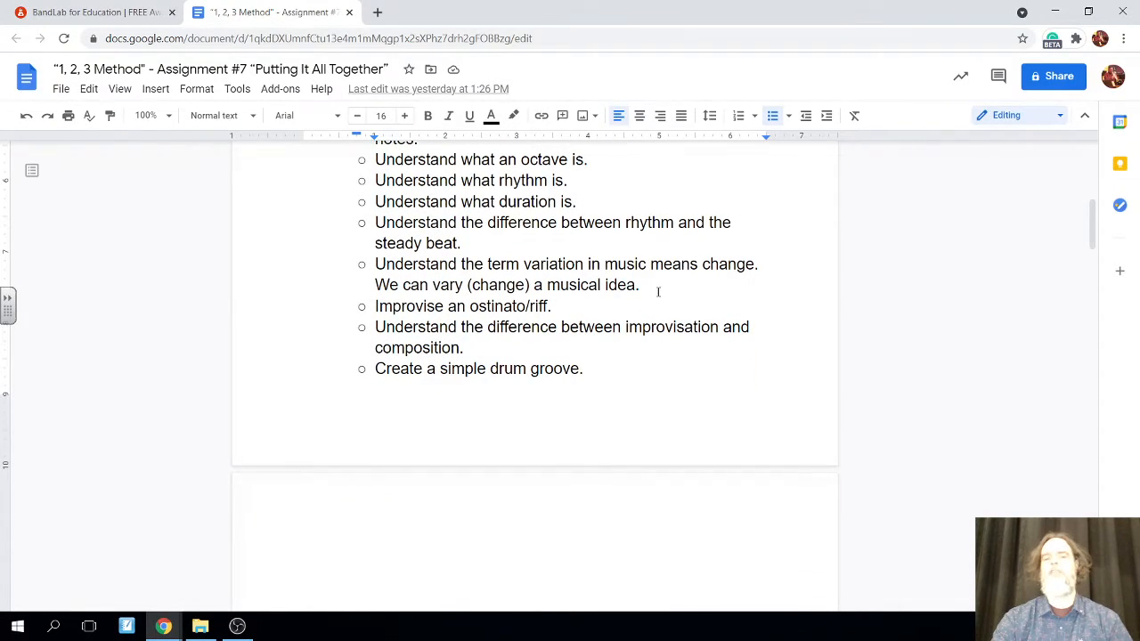
scroll(658, 291, down, 1)
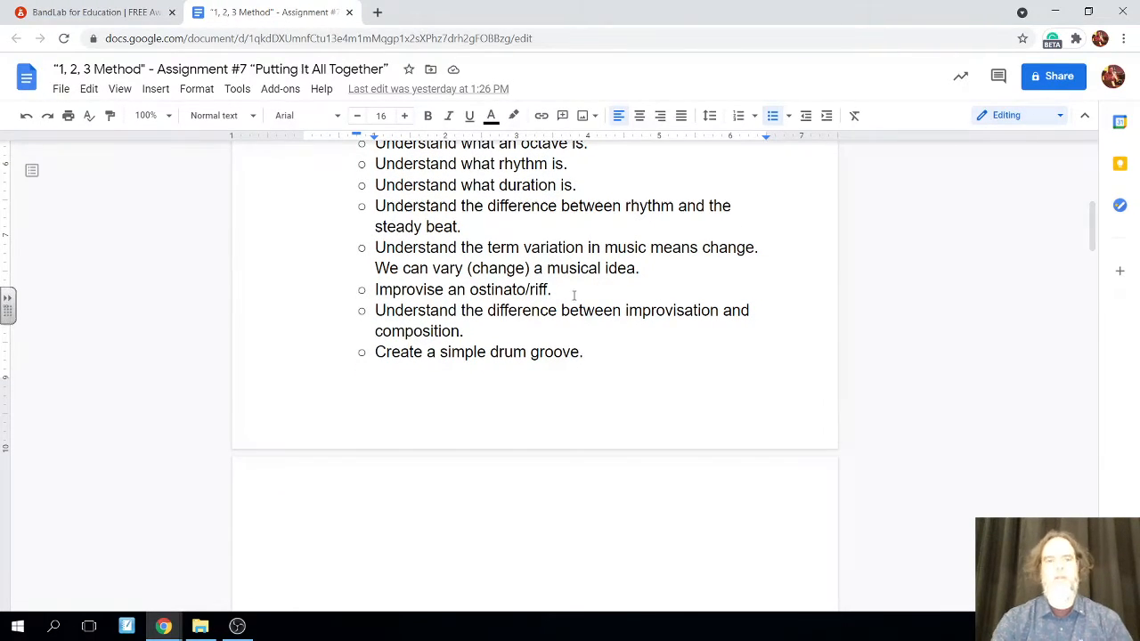
scroll(574, 296, down, 2)
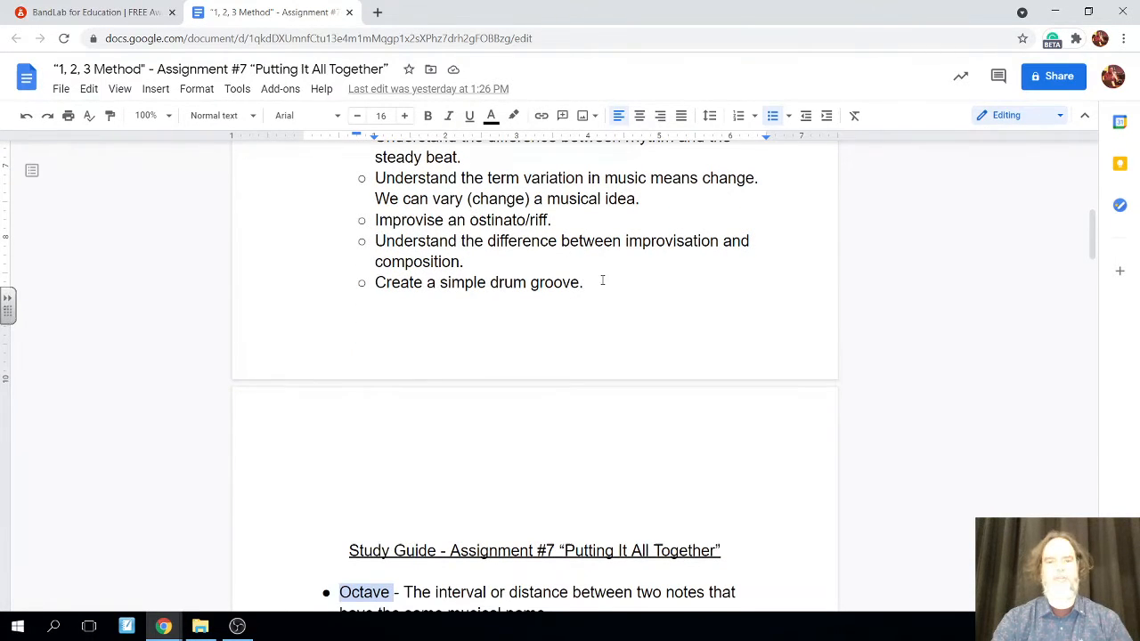
scroll(602, 280, down, 2)
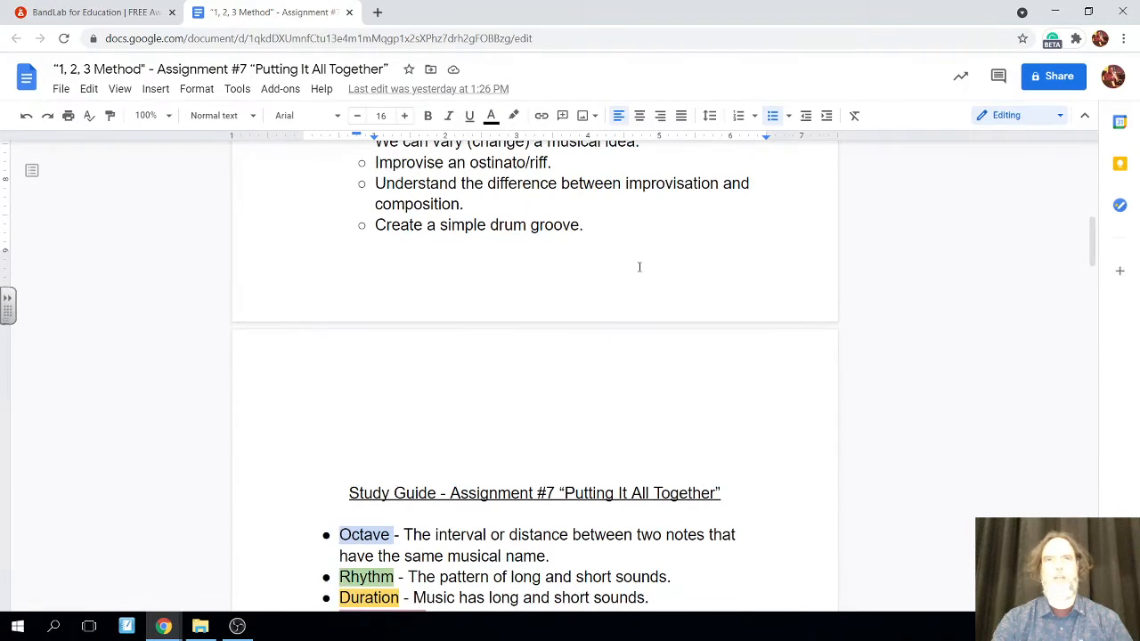
Review the study guide's definitions of octave, rhythm, duration and steady beat, and the 1, 2, 3 Method steps
scroll(639, 267, down, 5)
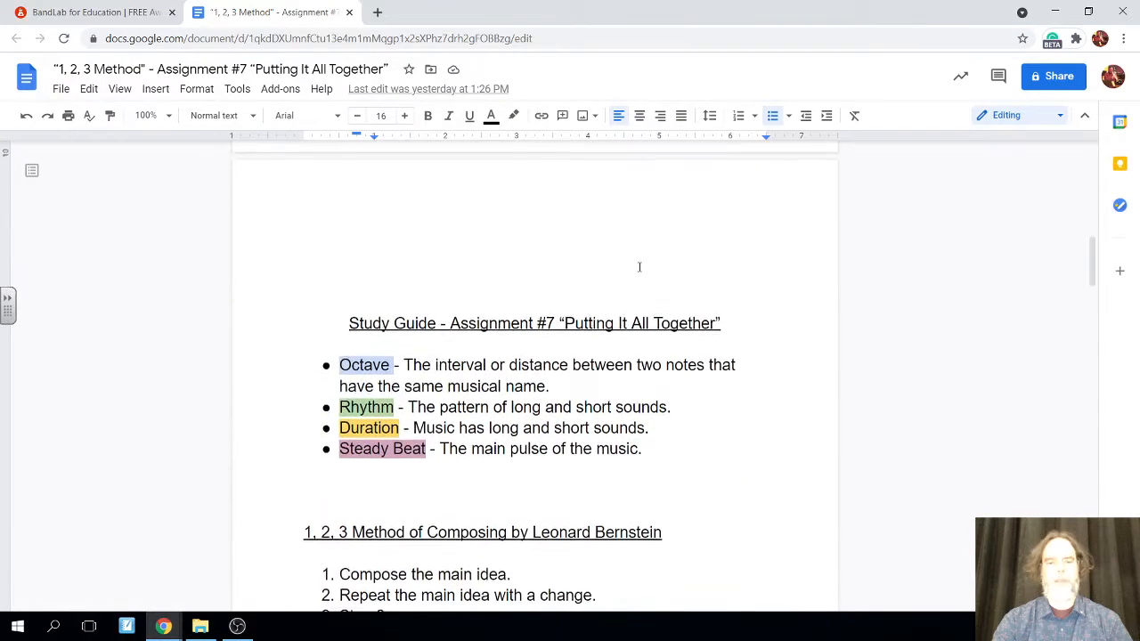
scroll(638, 266, down, 1)
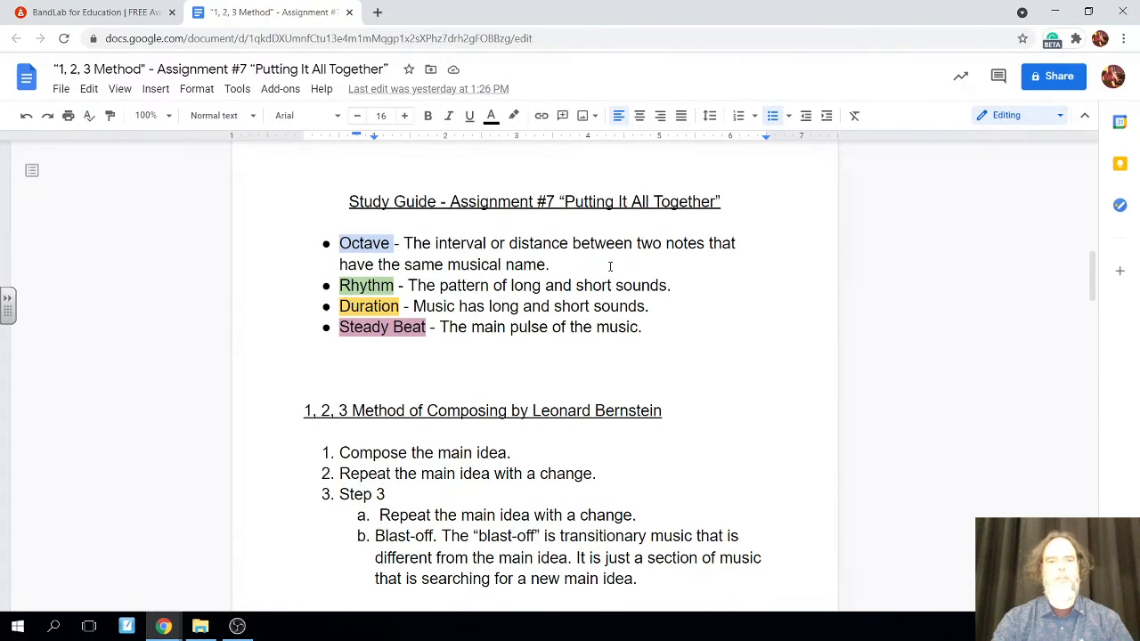
scroll(610, 266, down, 10)
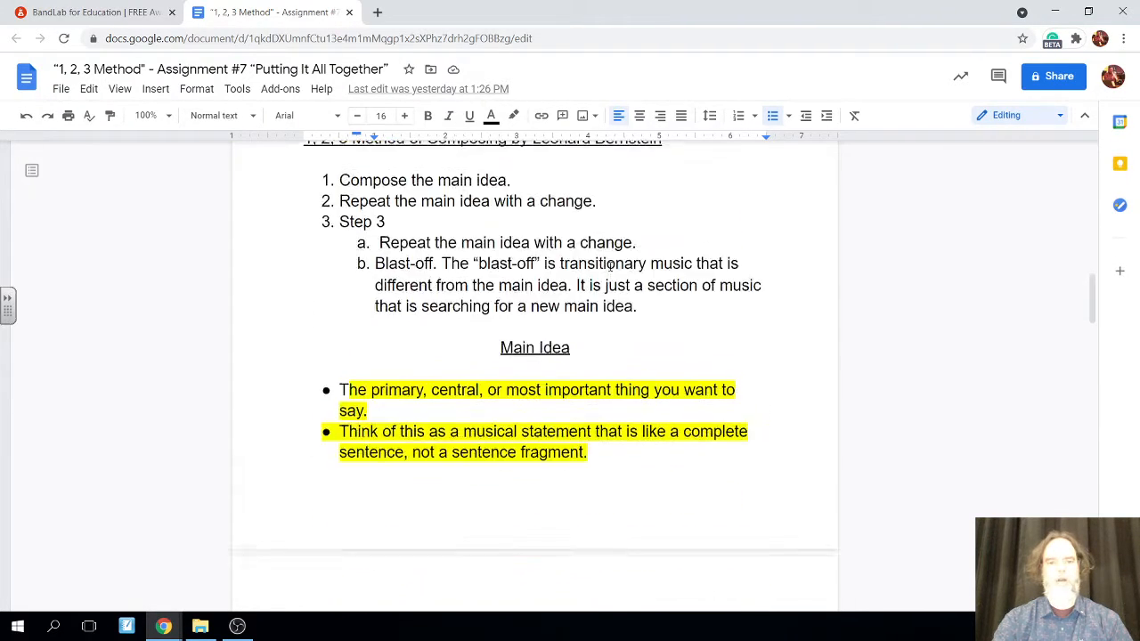
scroll(610, 271, down, 14)
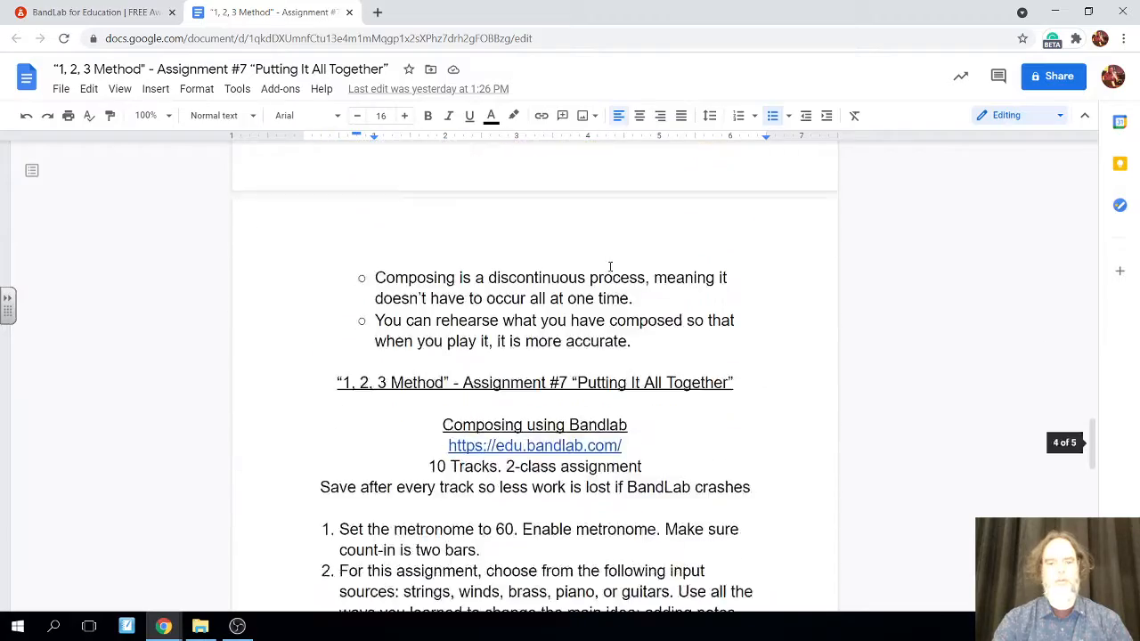
scroll(610, 266, up, 8)
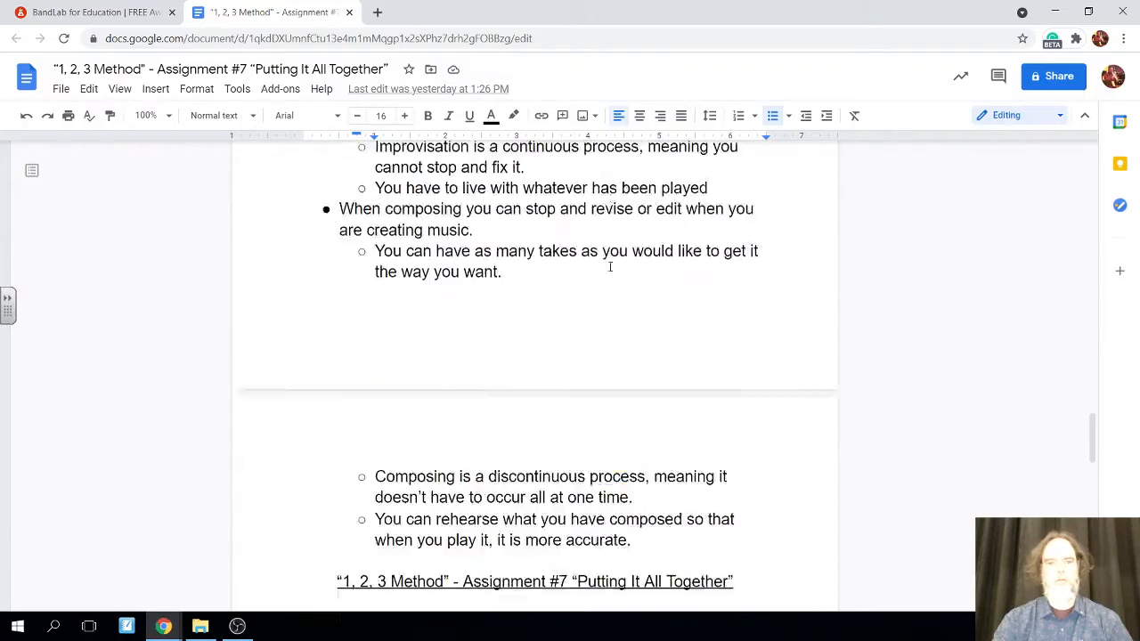
scroll(610, 267, up, 10)
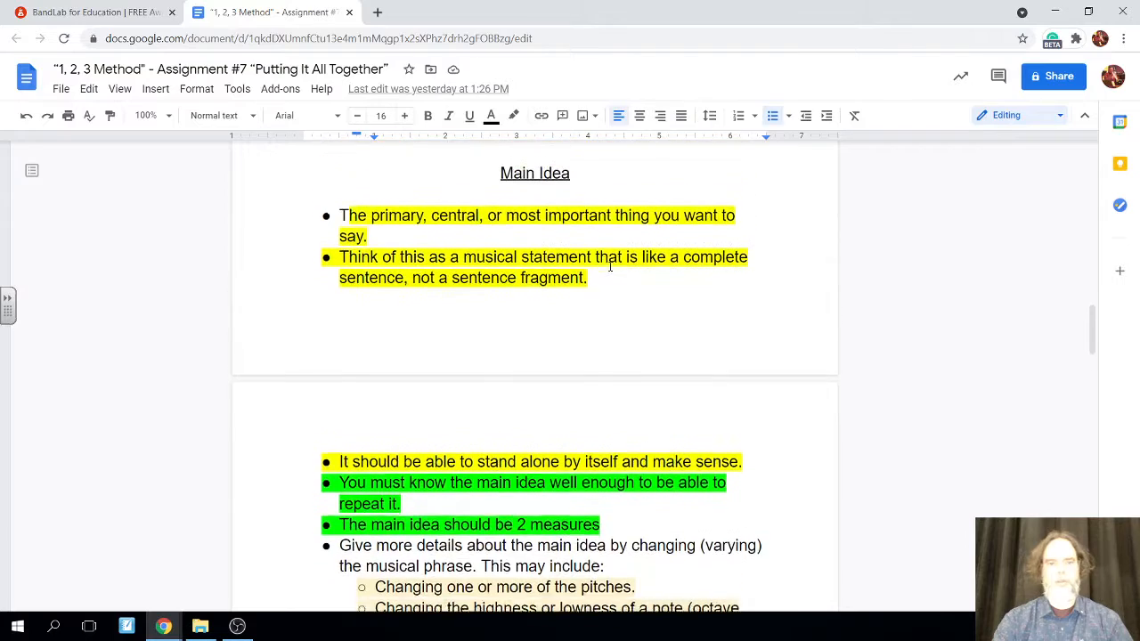
scroll(610, 266, up, 4)
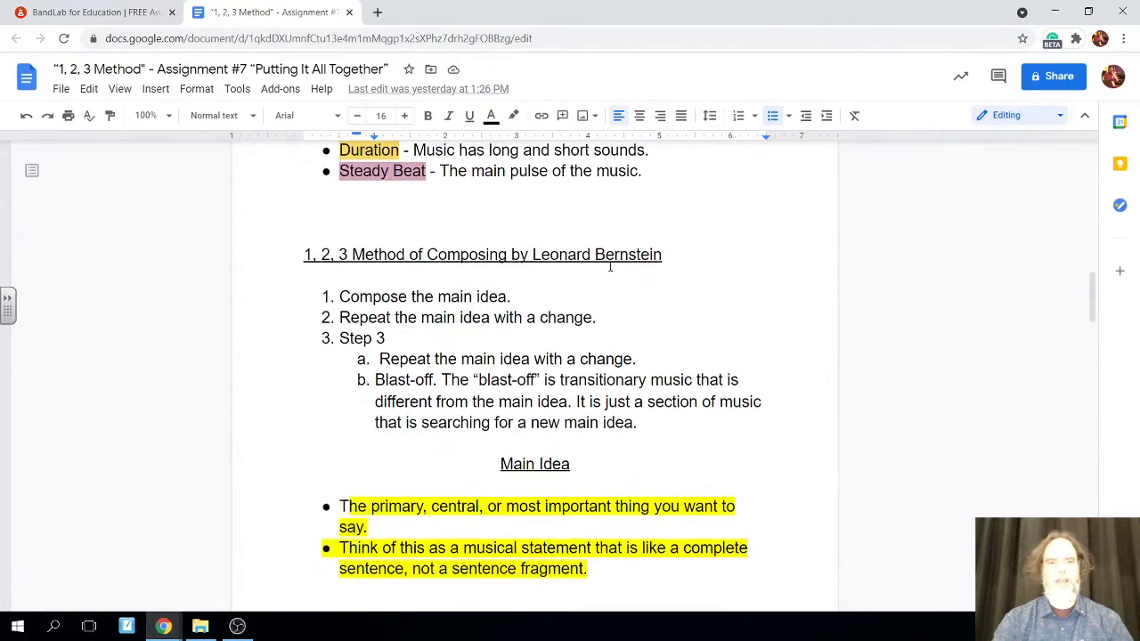
scroll(610, 268, up, 1)
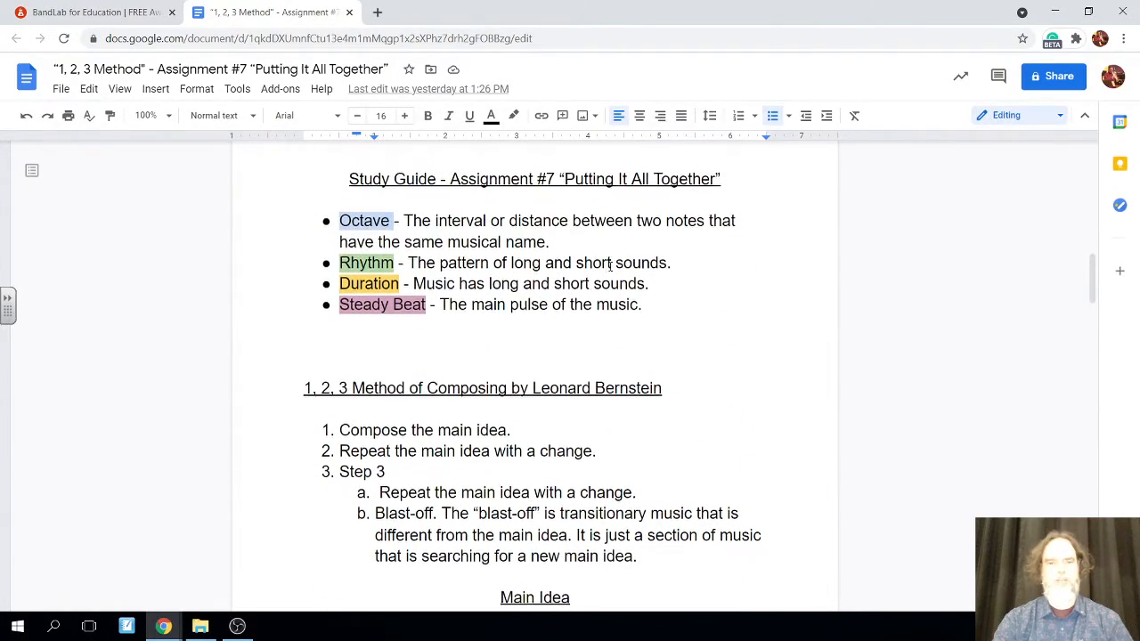
scroll(610, 268, down, 1)
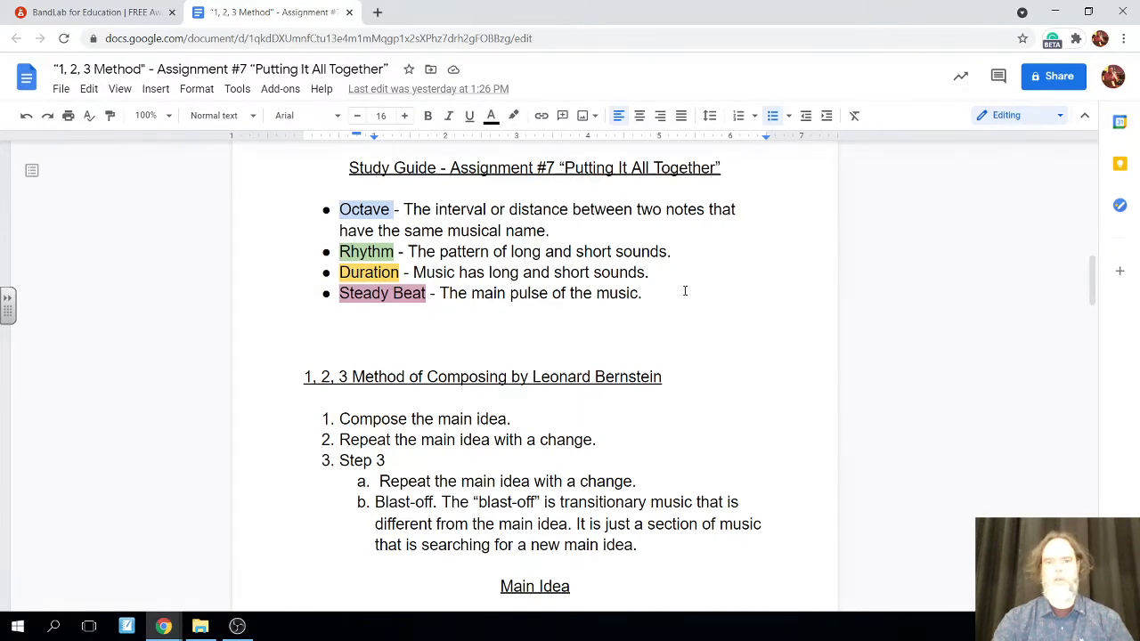
scroll(685, 291, down, 1)
scroll(685, 291, up, 1)
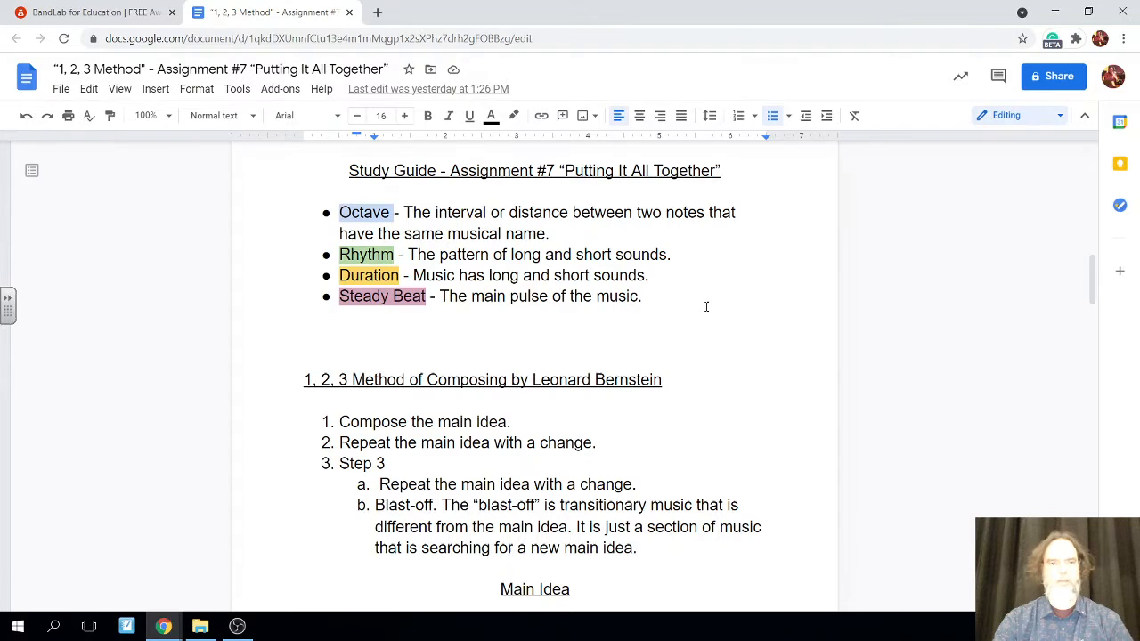
scroll(706, 306, down, 1)
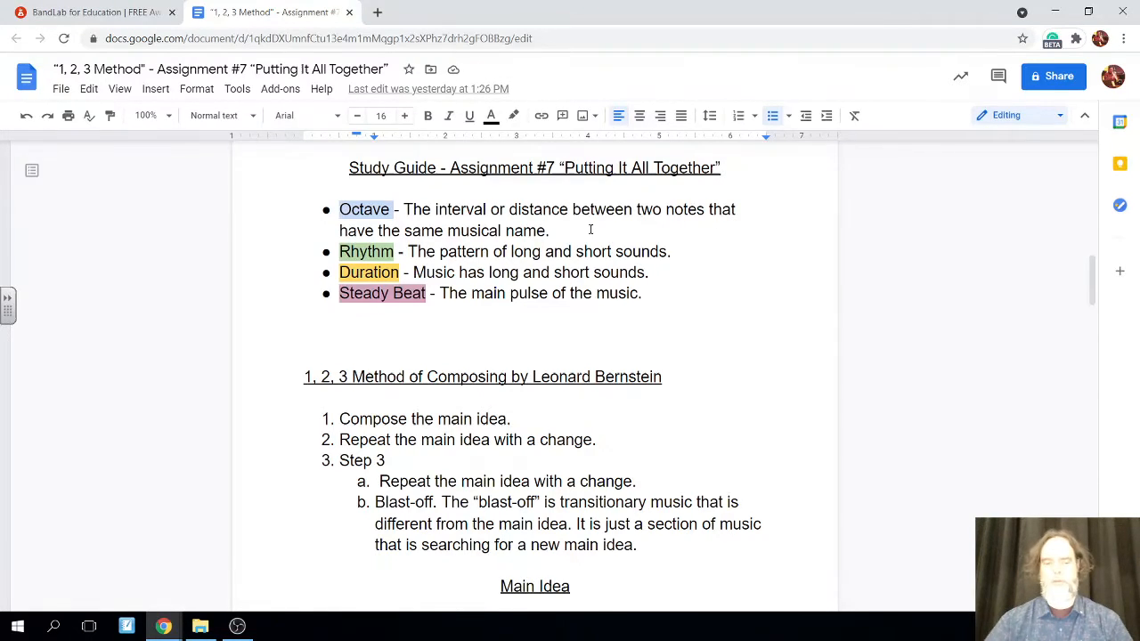
scroll(590, 229, up, 15)
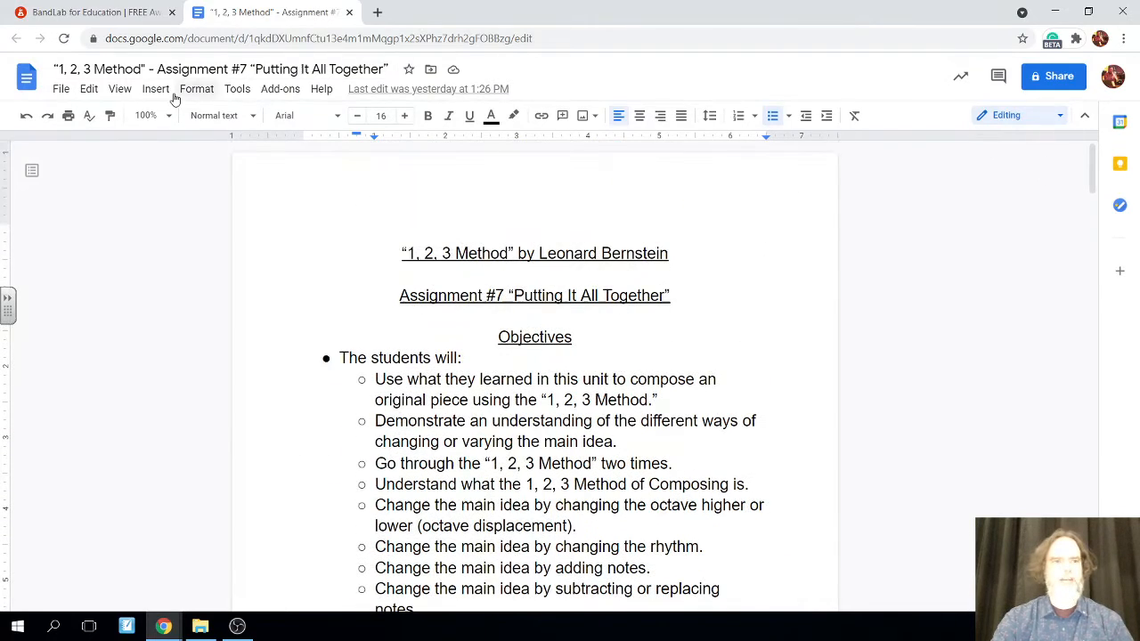
Switch to the BandLab project for Assignment #7 and create a new virtual instrument track
click(94, 9)
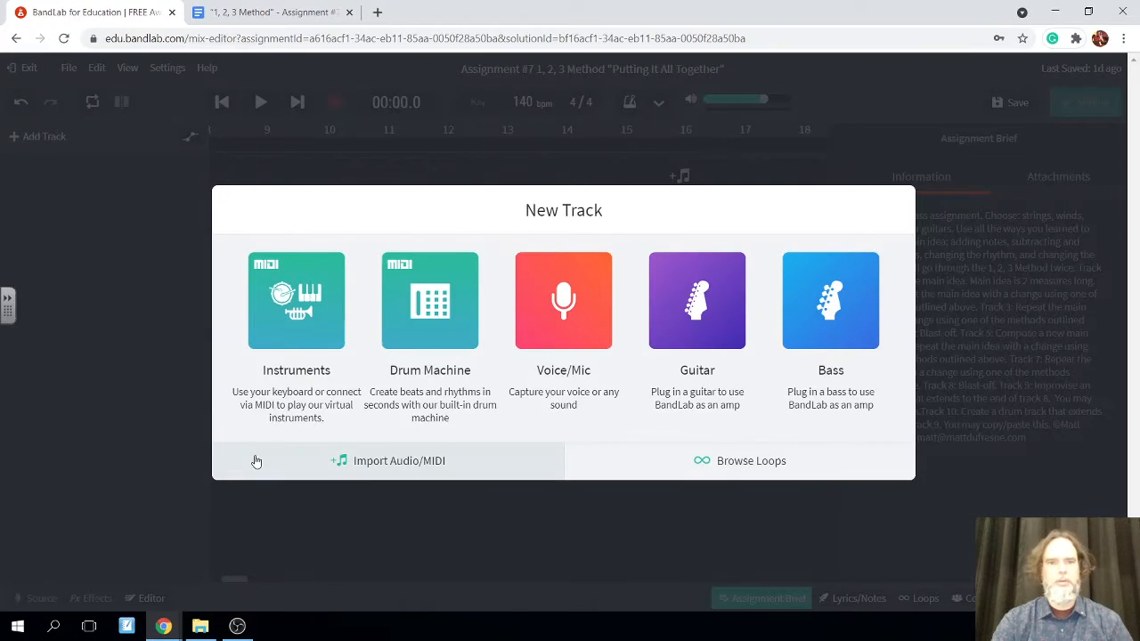
click(273, 321)
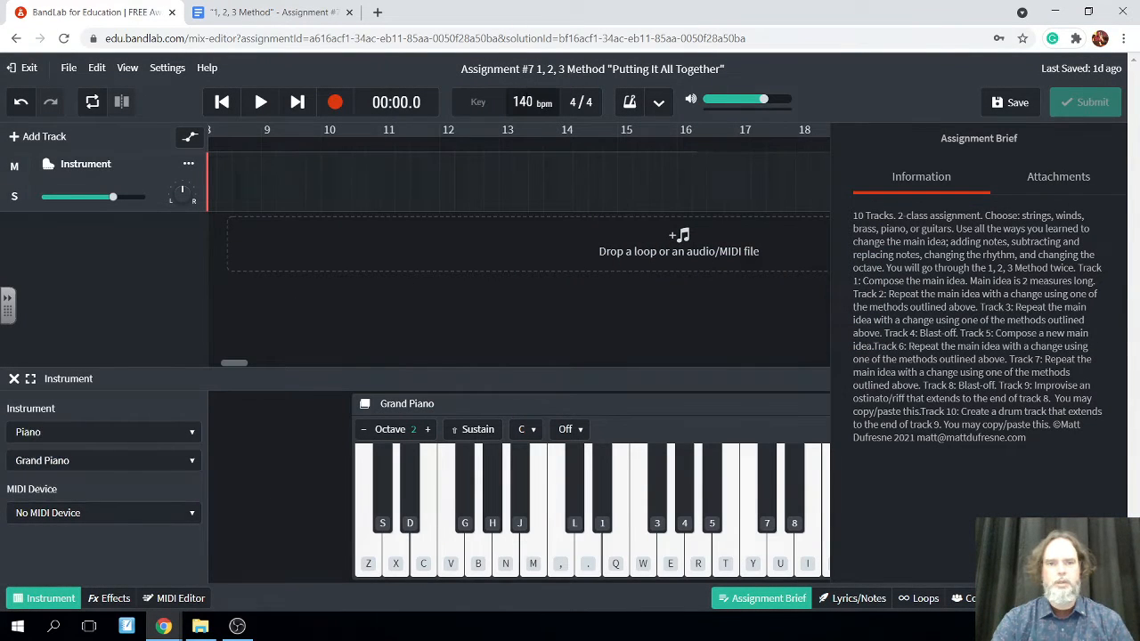
Set the project tempo to 60 bpm and enable the metronome, checking its count-in duration
click(522, 102)
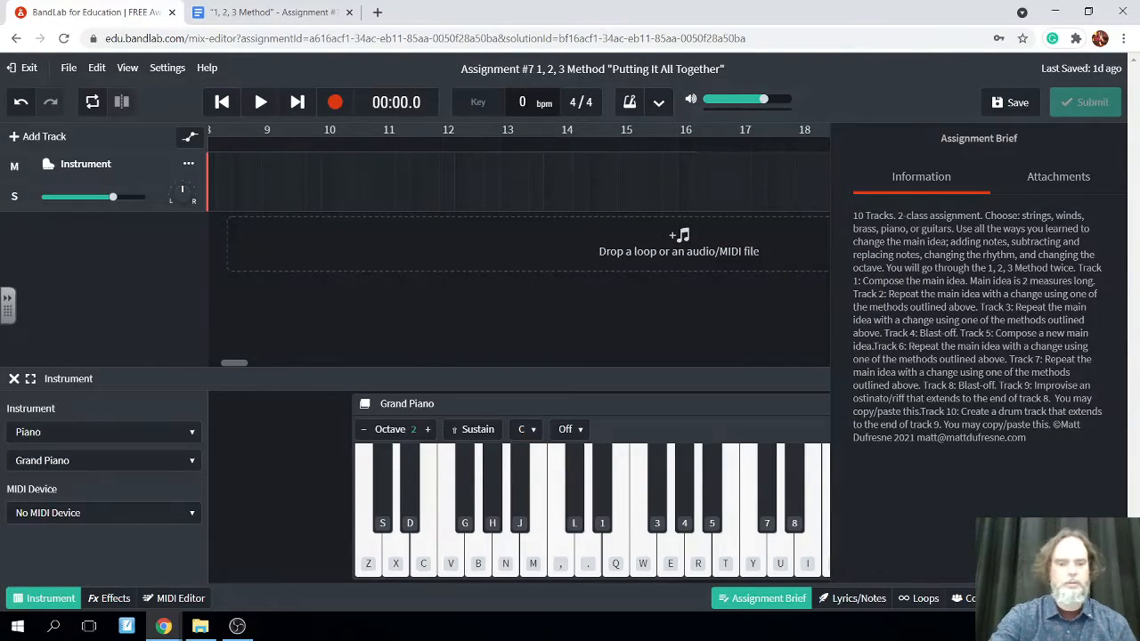
text(6)
key(Return)
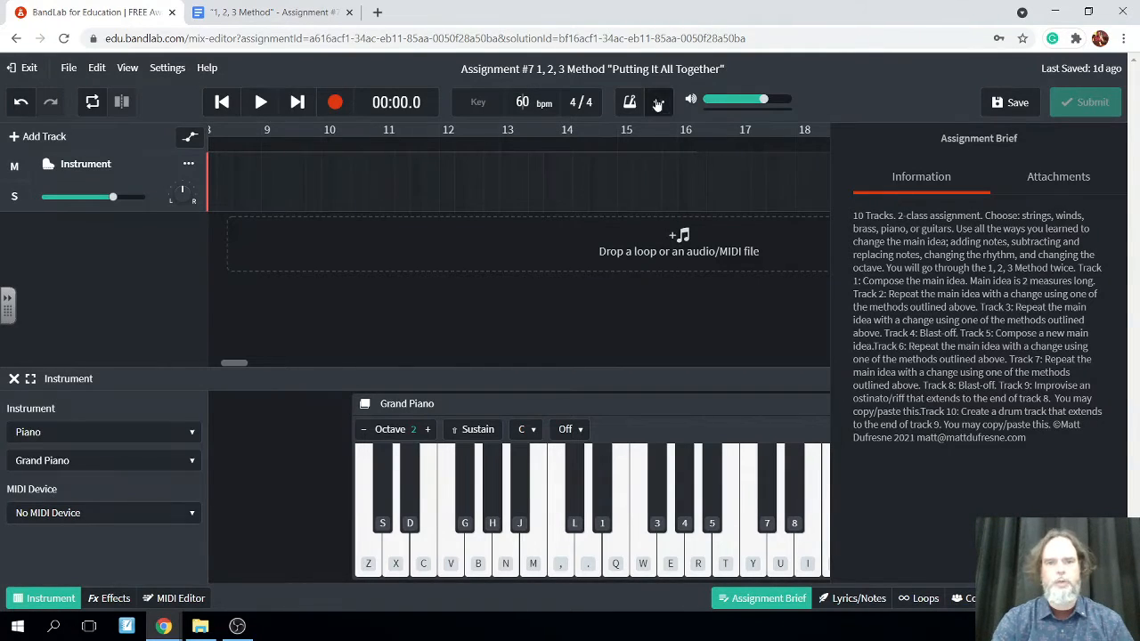
click(629, 101)
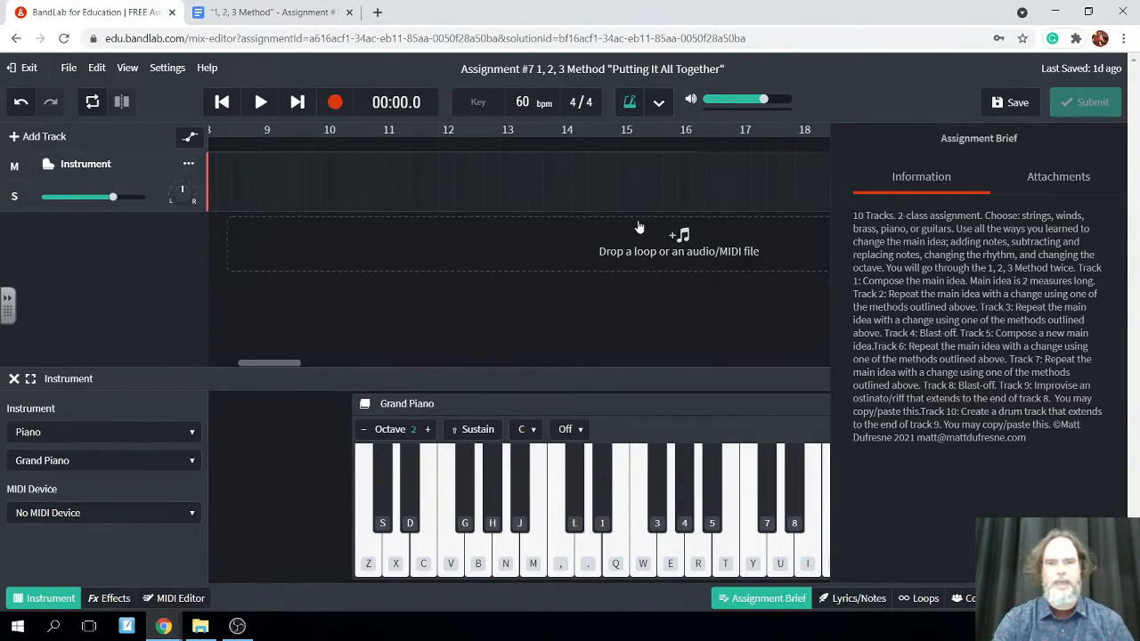
click(659, 104)
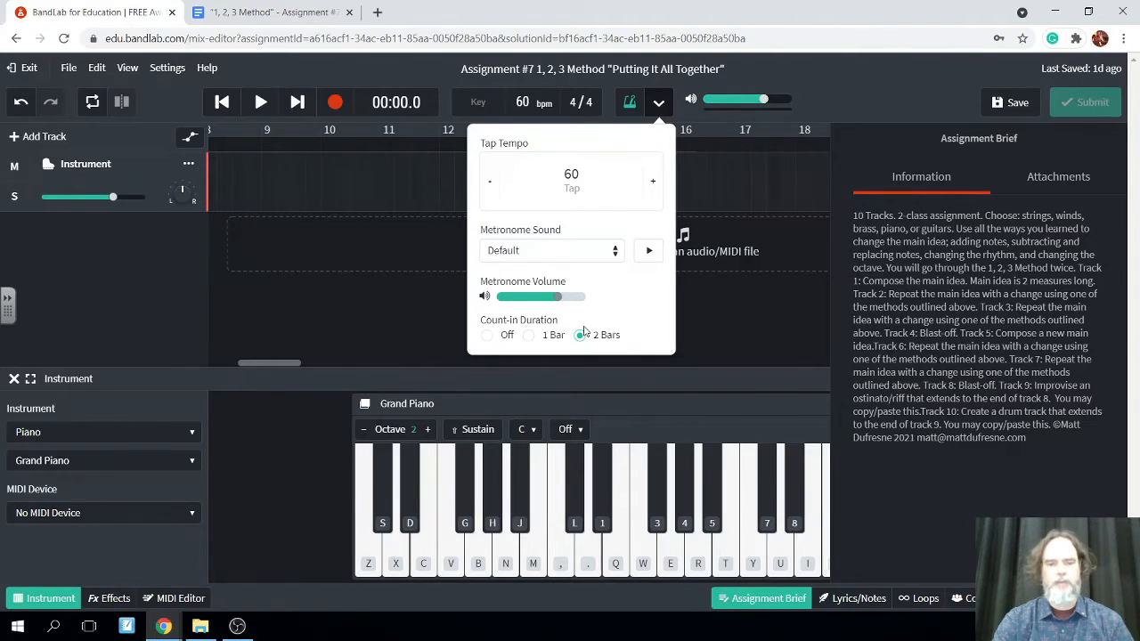
click(363, 287)
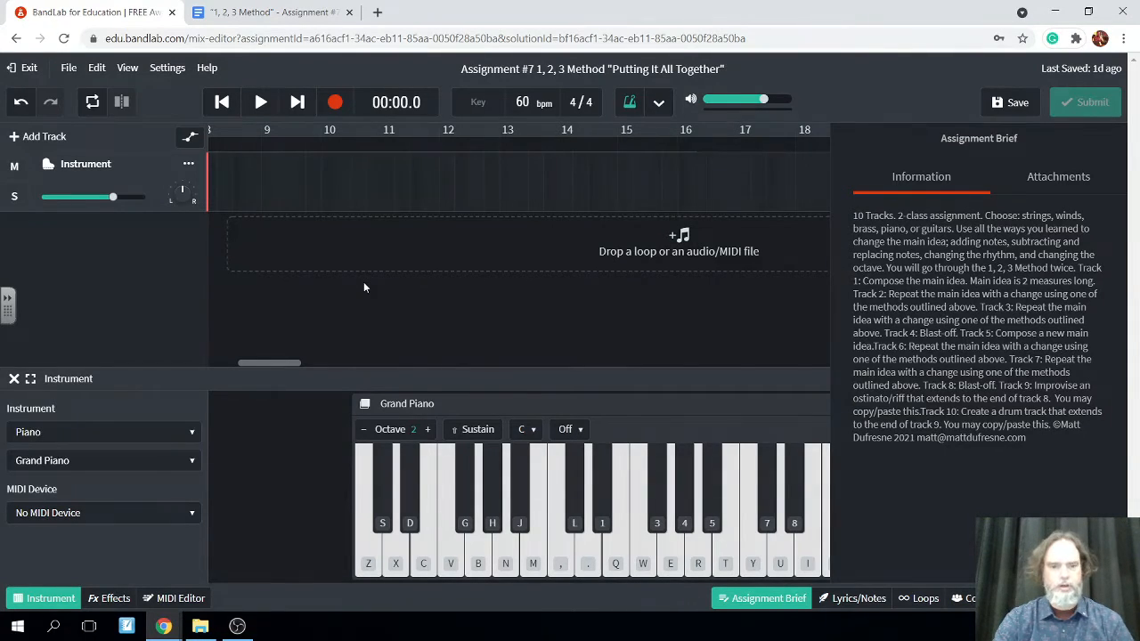
Hide the assignment brief and show pitch names on the Grand Piano keyboard
click(764, 598)
click(857, 429)
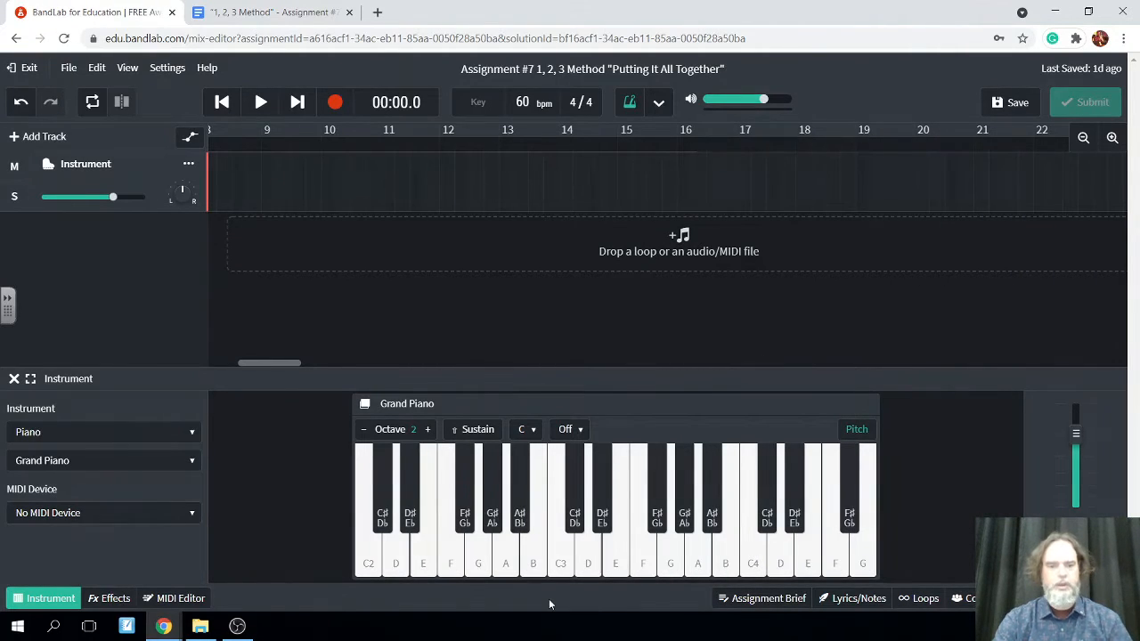
click(863, 433)
click(863, 432)
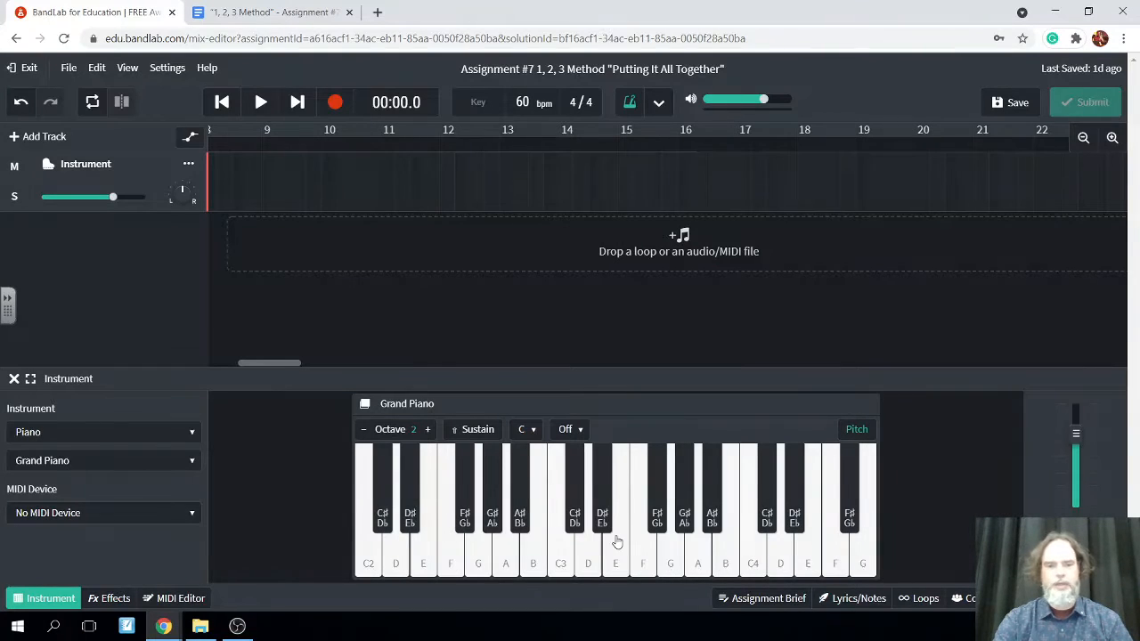
Play the C2 and C3 keys on the Grand Piano to compare the same note in different octaves
click(365, 565)
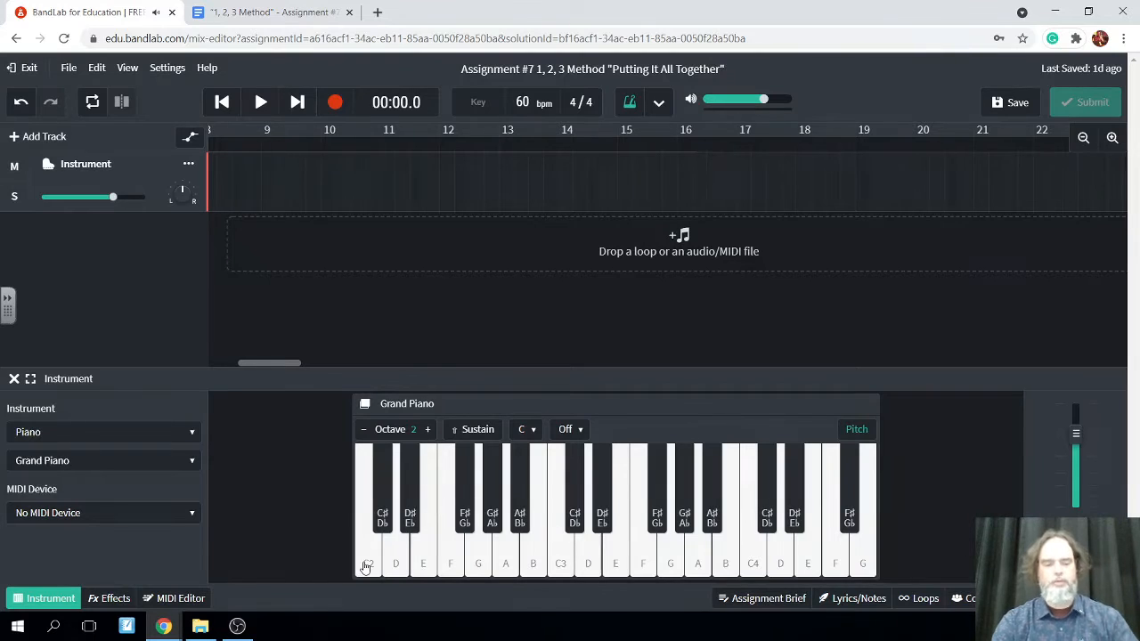
click(365, 566)
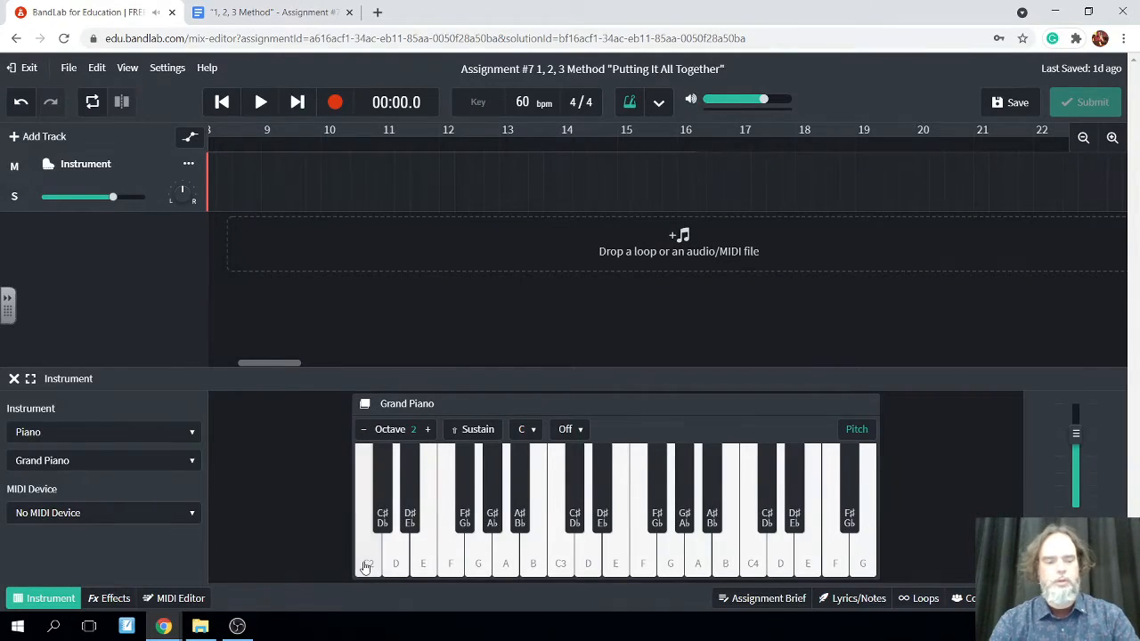
click(365, 565)
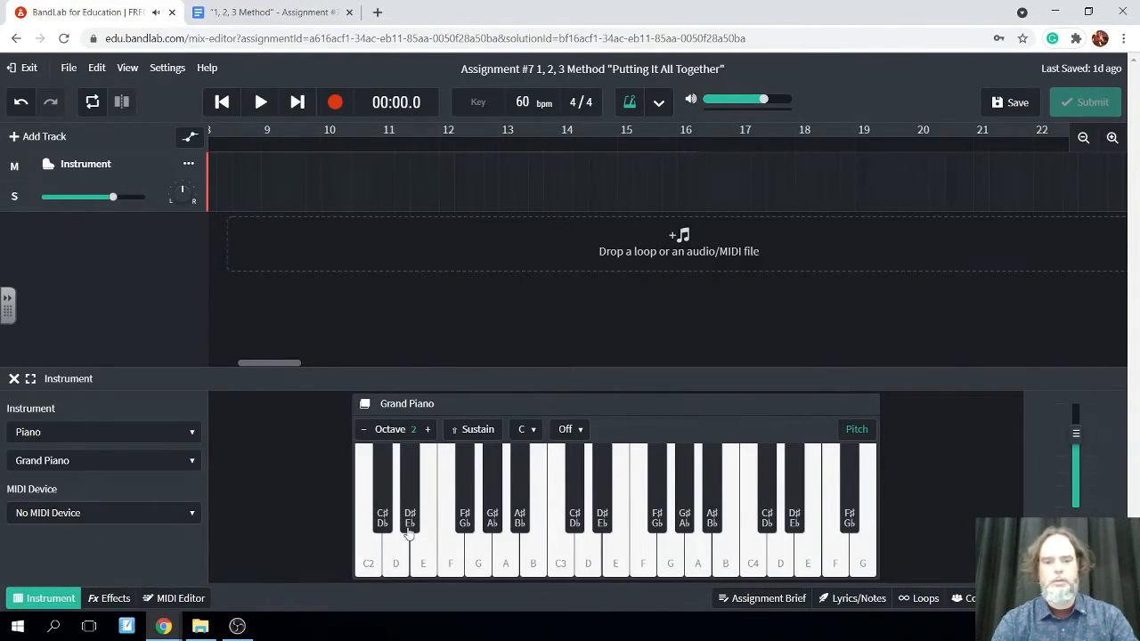
click(563, 557)
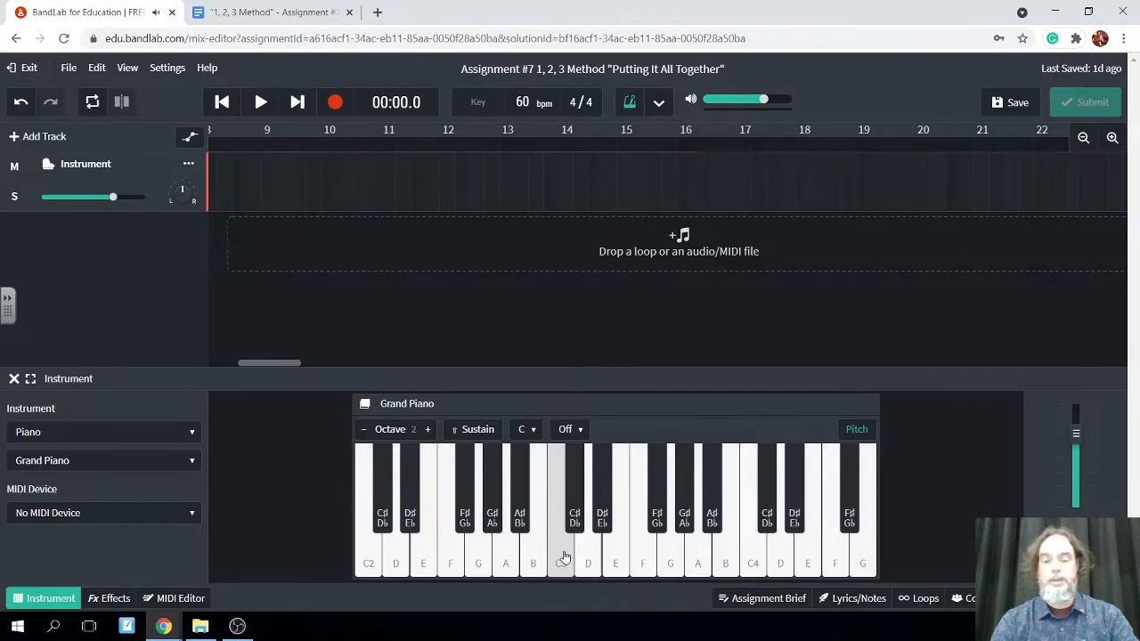
Play the C4, C2 and C3 keys on the Grand Piano to compare the same note across octaves
click(756, 565)
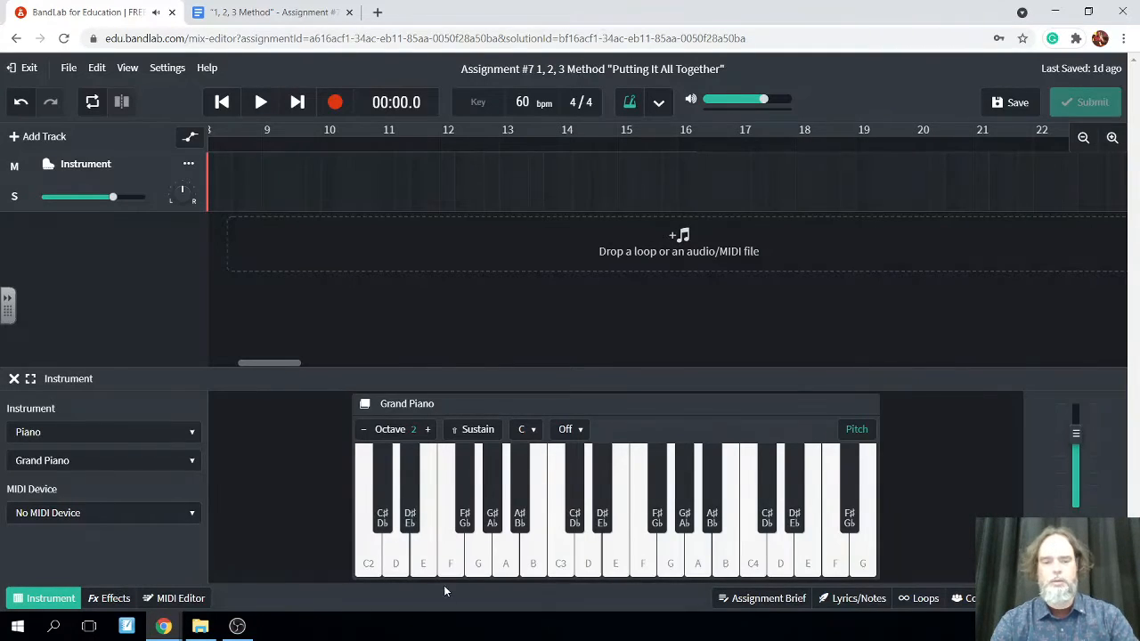
click(367, 564)
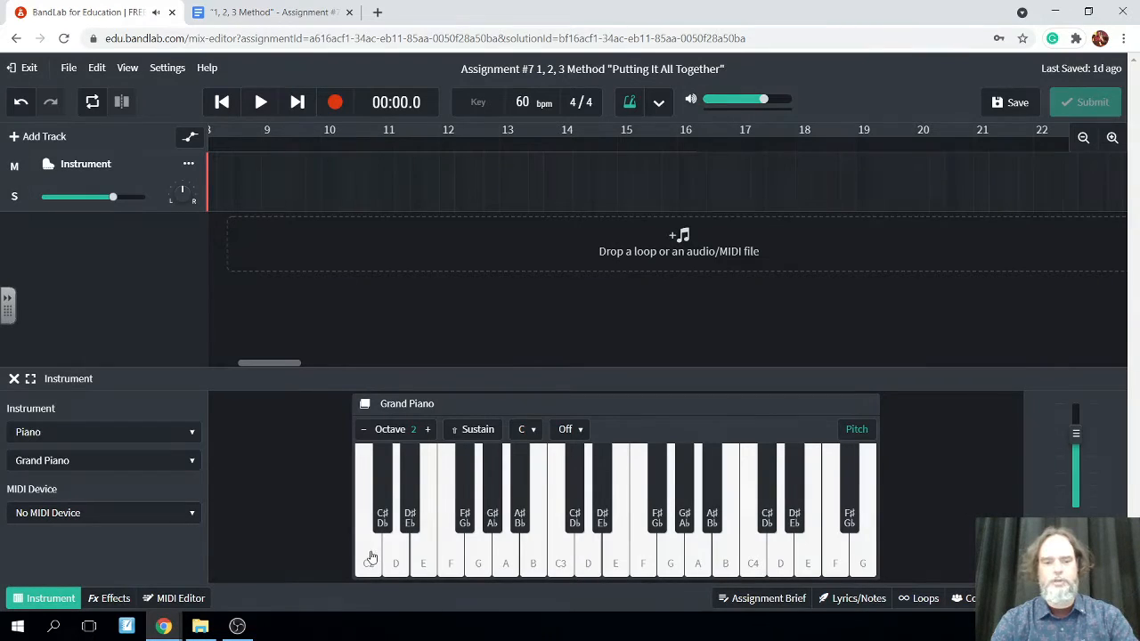
click(561, 562)
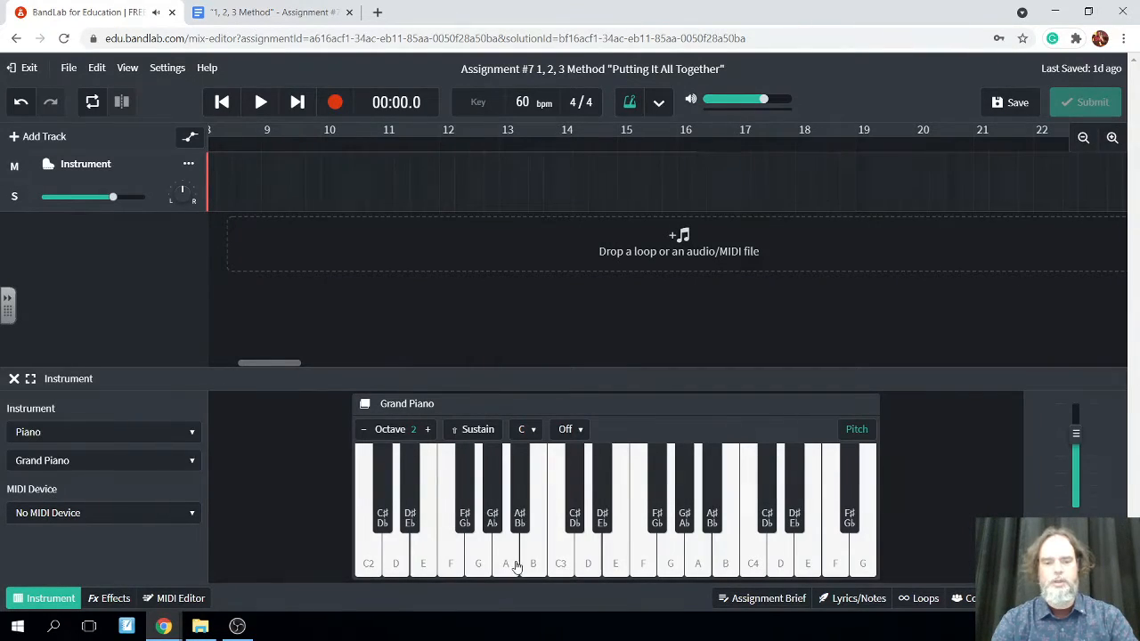
click(562, 565)
Play C, D, E and F upward from C2 on the Grand Piano, alternating each with a note in the higher octave
key(z)
key(m)
key(q)
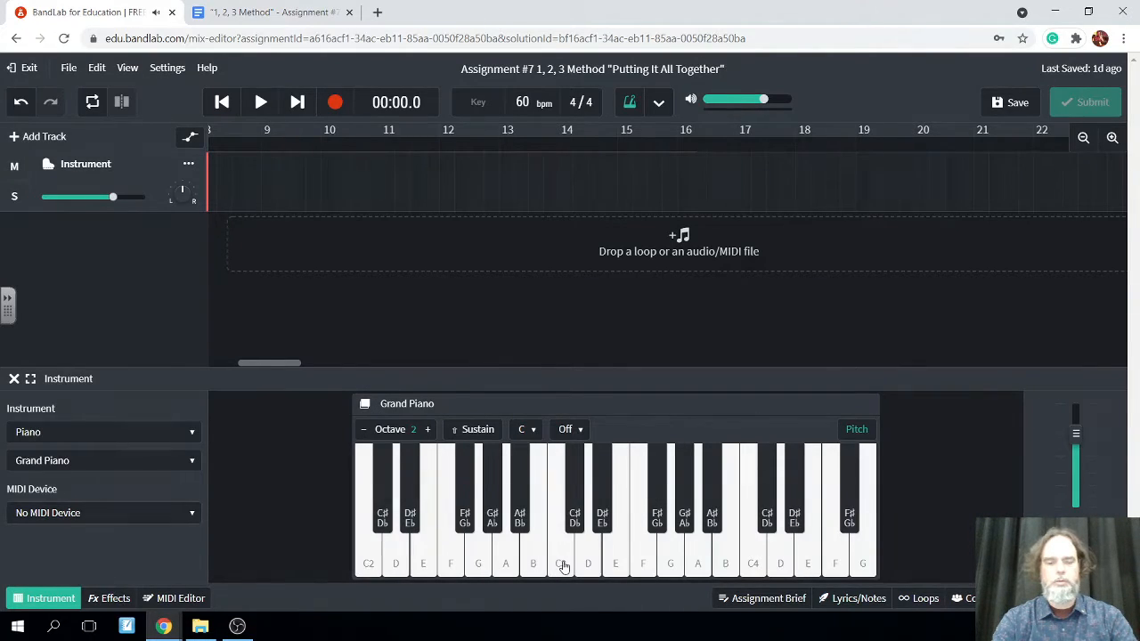
key(z)
key(q)
key(z)
key(q)
key(x)
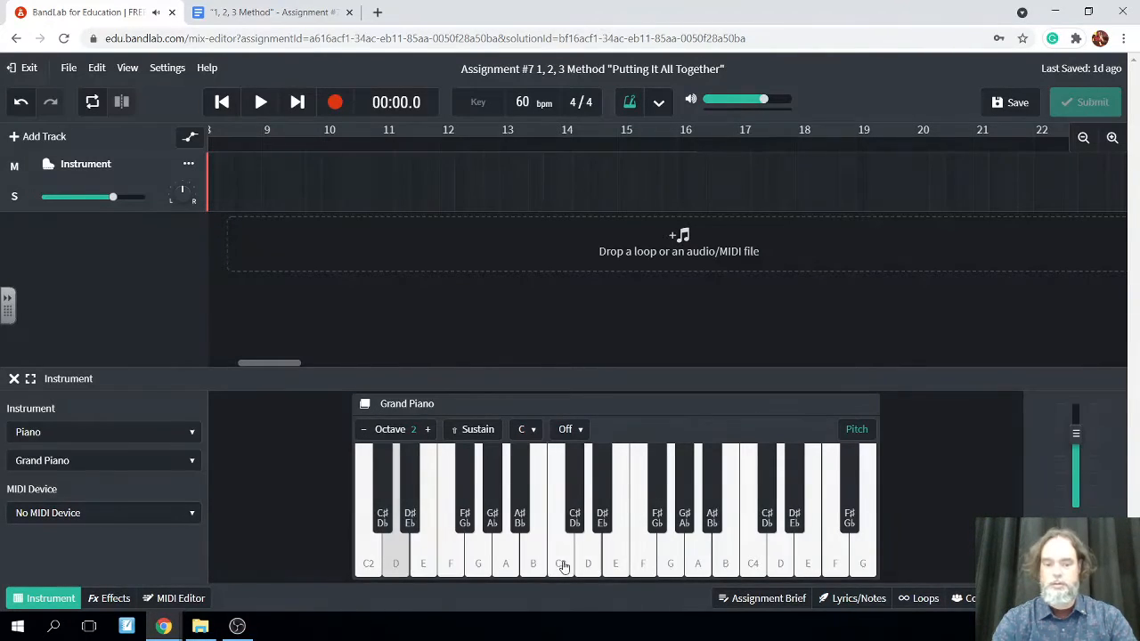
key(w)
key(x)
key(w)
key(c)
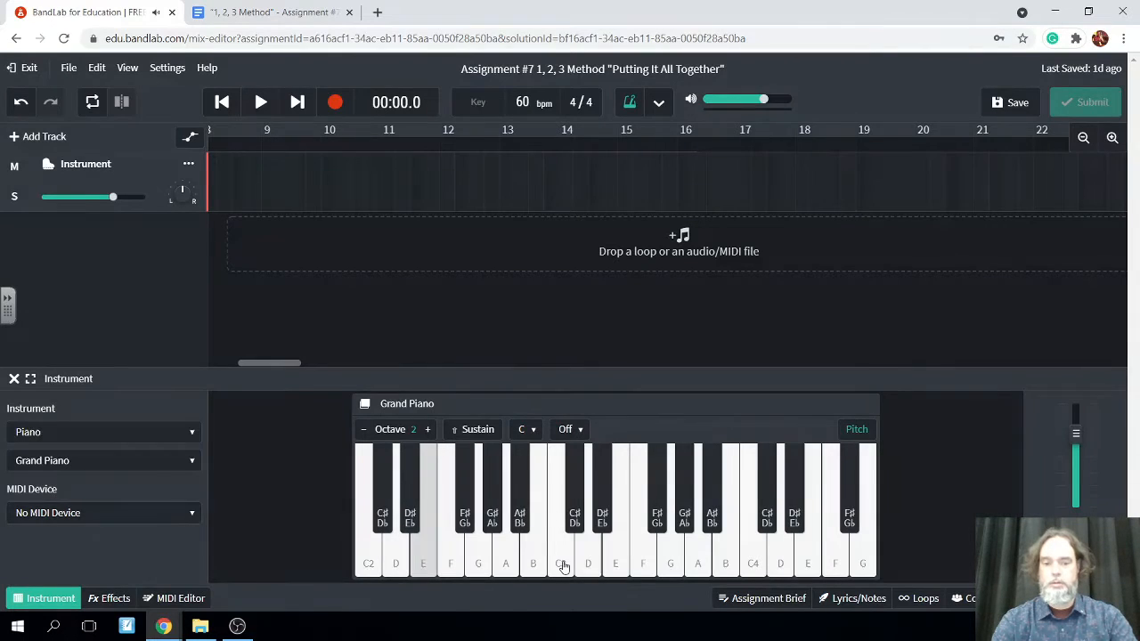
key(e)
key(c)
key(e)
key(v)
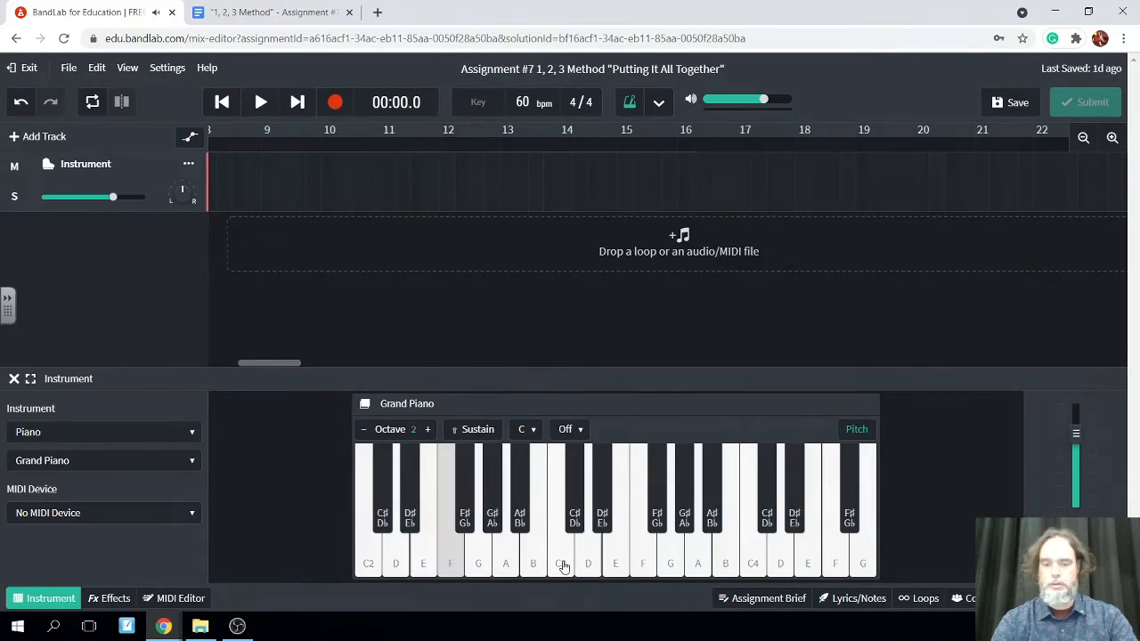
key(e)
key(v)
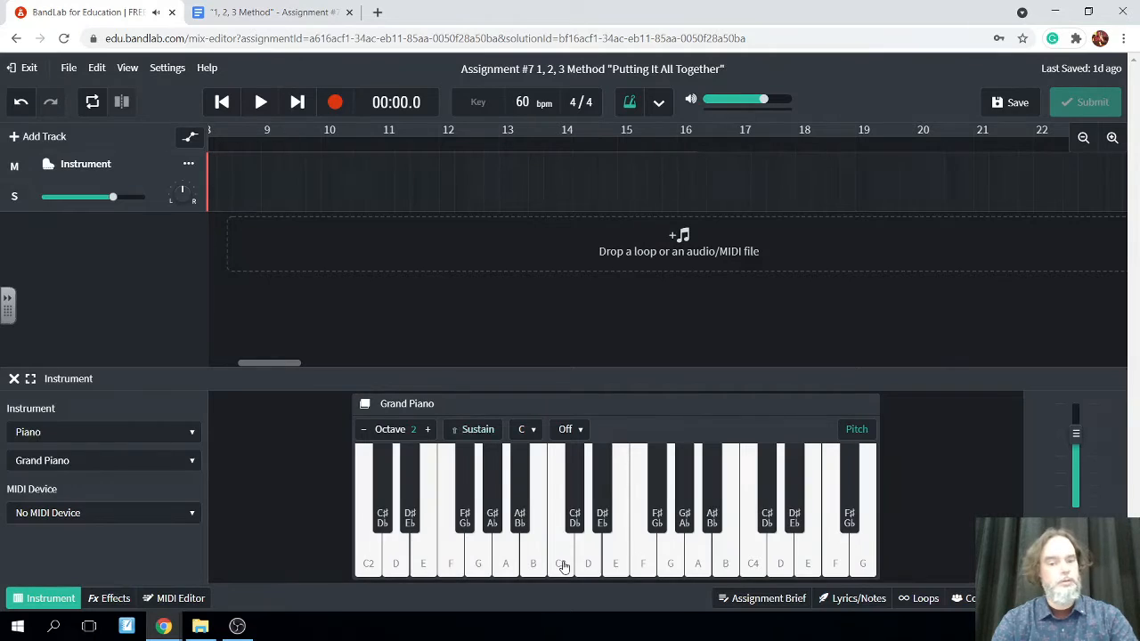
key(v)
key(r)
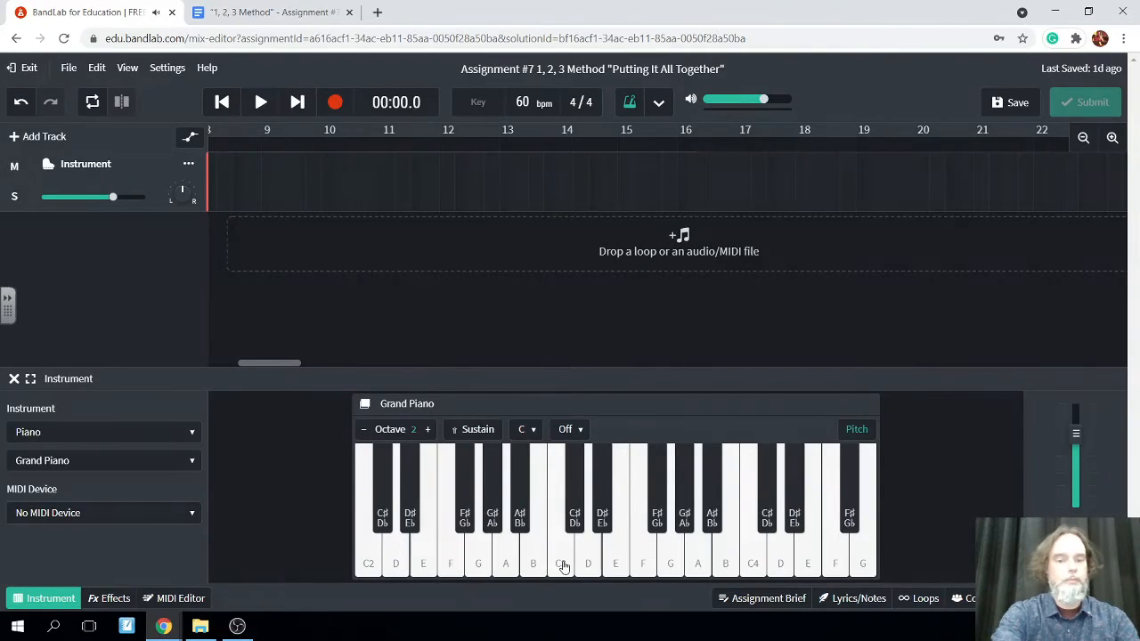
key(v)
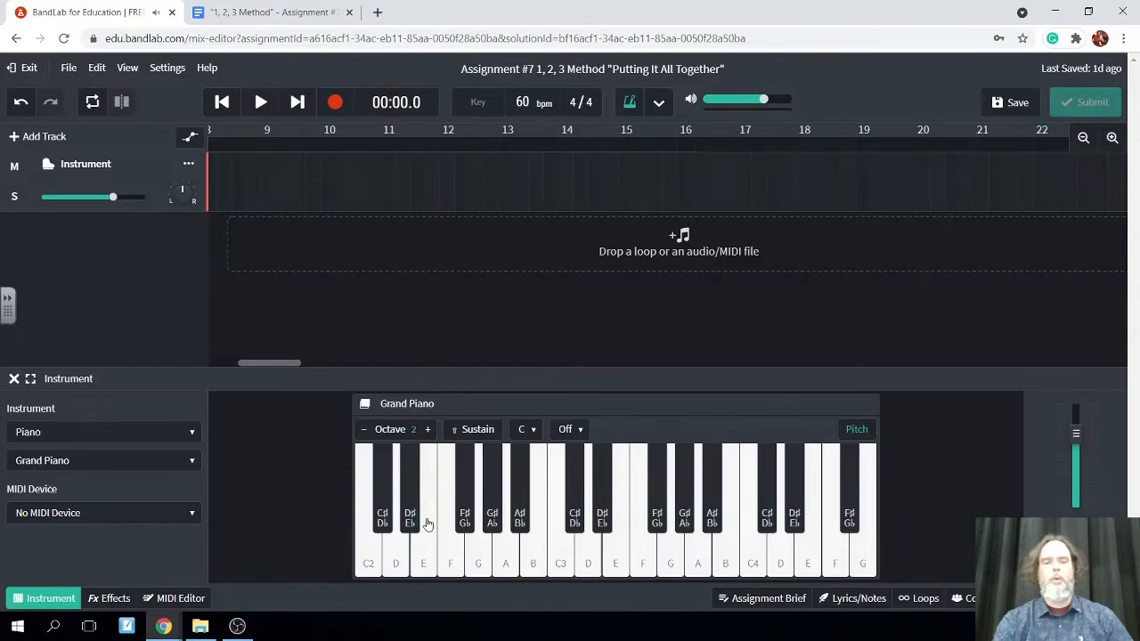
Raise the Grand Piano keyboard to octave 4 and play C4 to hear the higher range
click(429, 430)
click(429, 430)
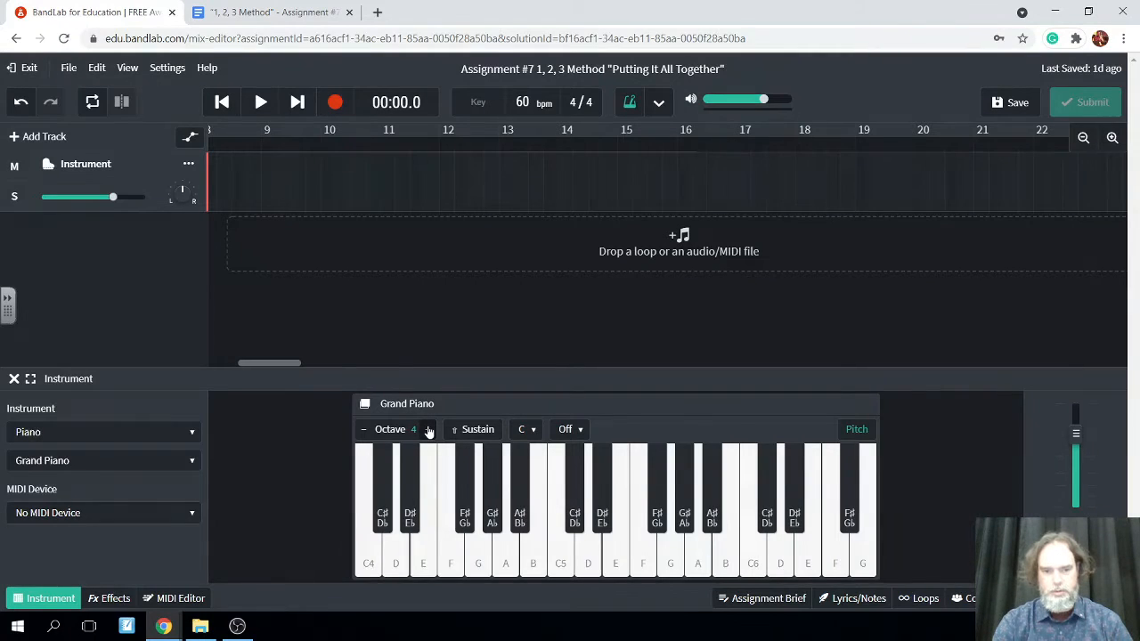
click(429, 430)
click(362, 432)
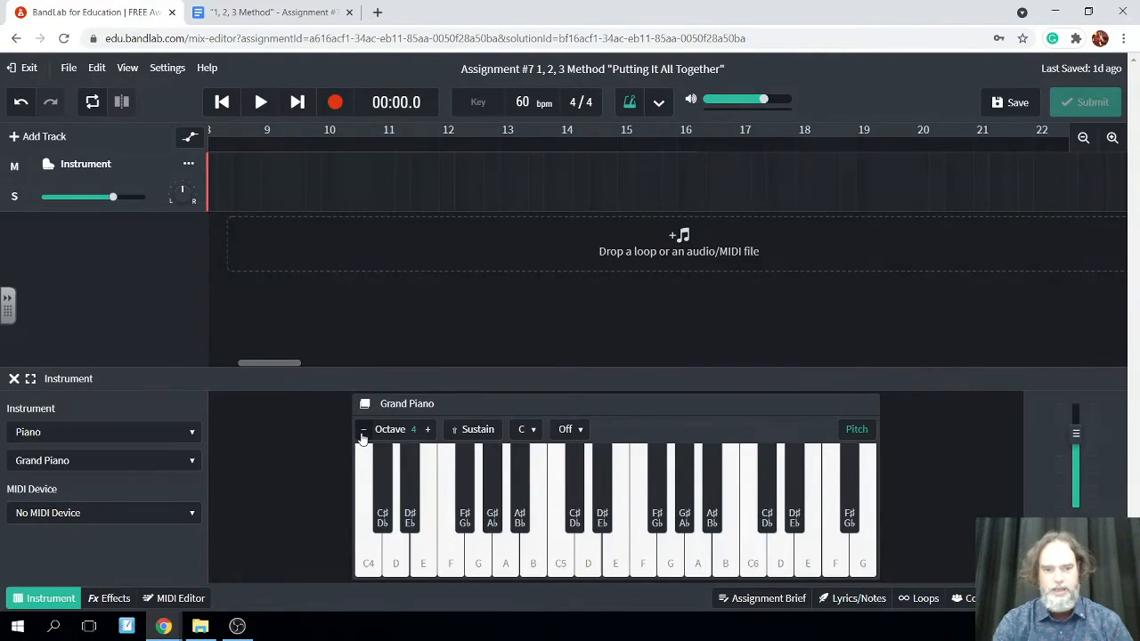
click(373, 572)
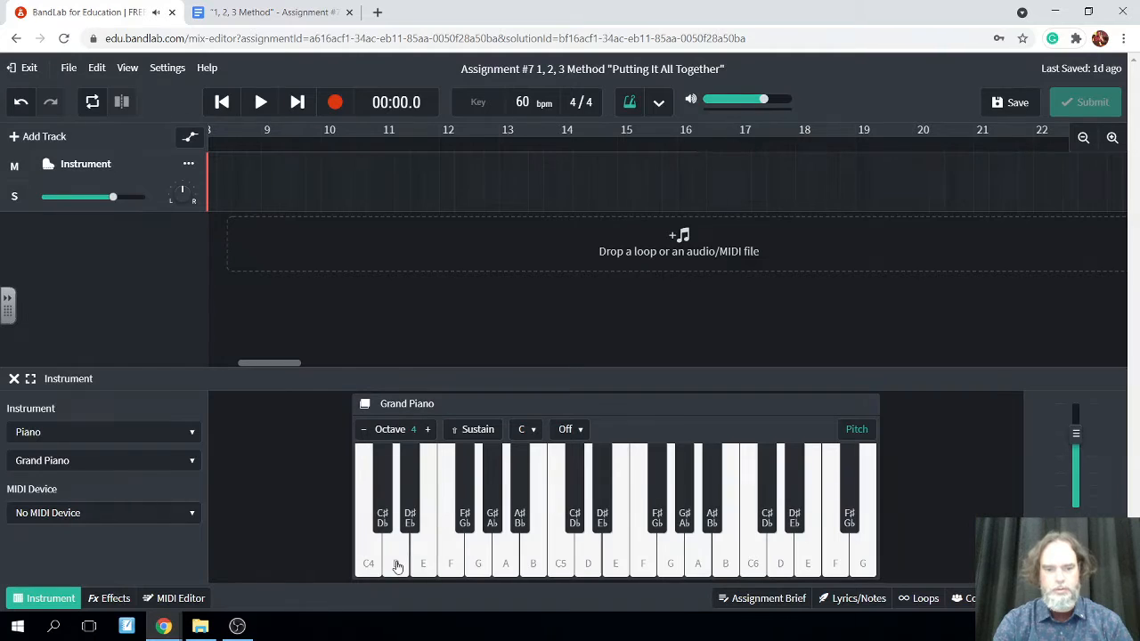
Raise the Grand Piano keyboard to octave 5 and play its lowest D, E and C keys
click(427, 430)
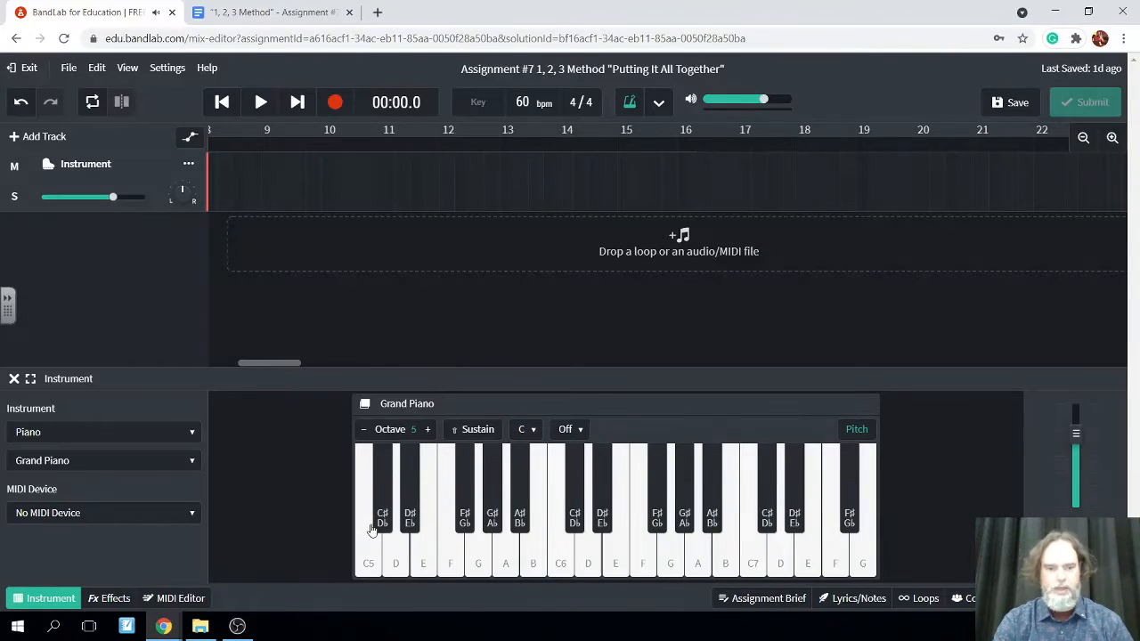
click(400, 552)
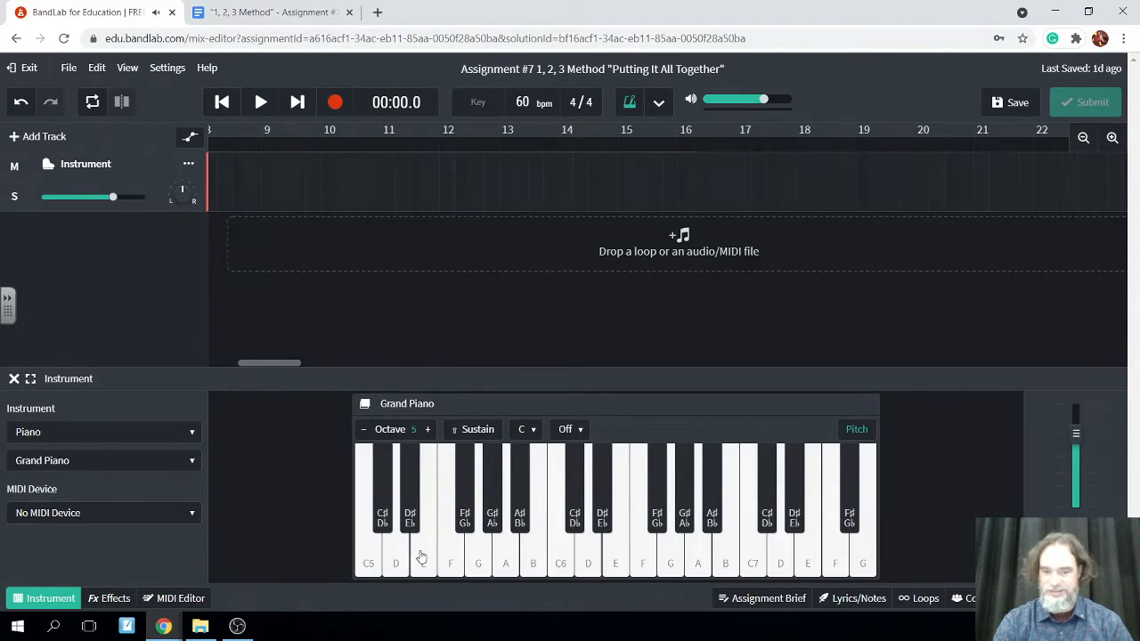
click(422, 555)
click(376, 550)
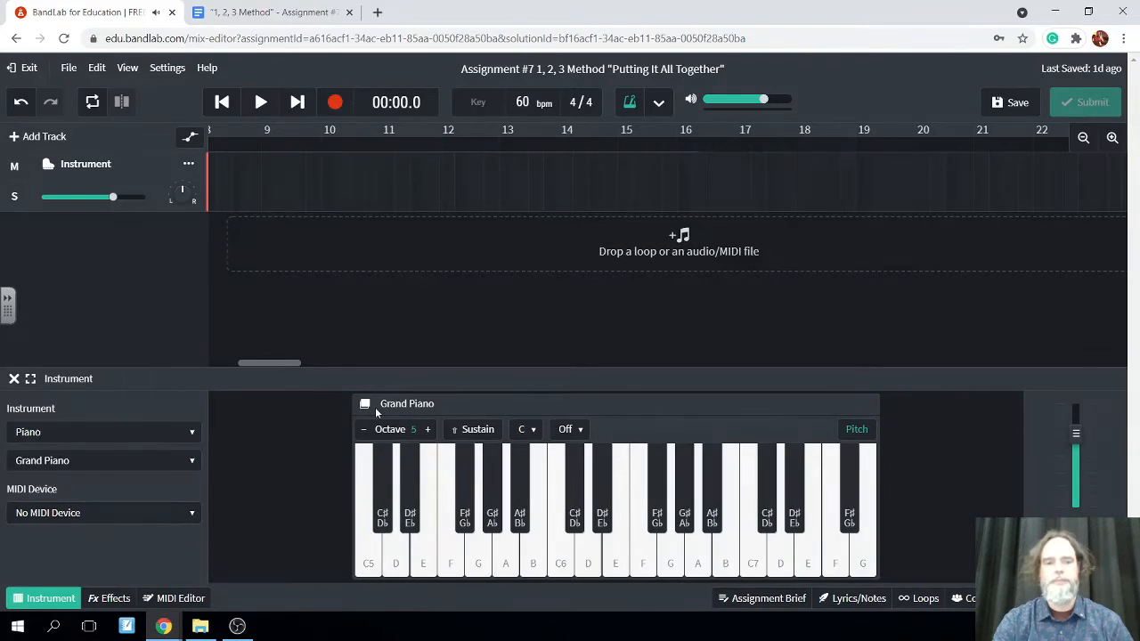
Set the Grand Piano keyboard to octave 3
click(366, 431)
click(367, 433)
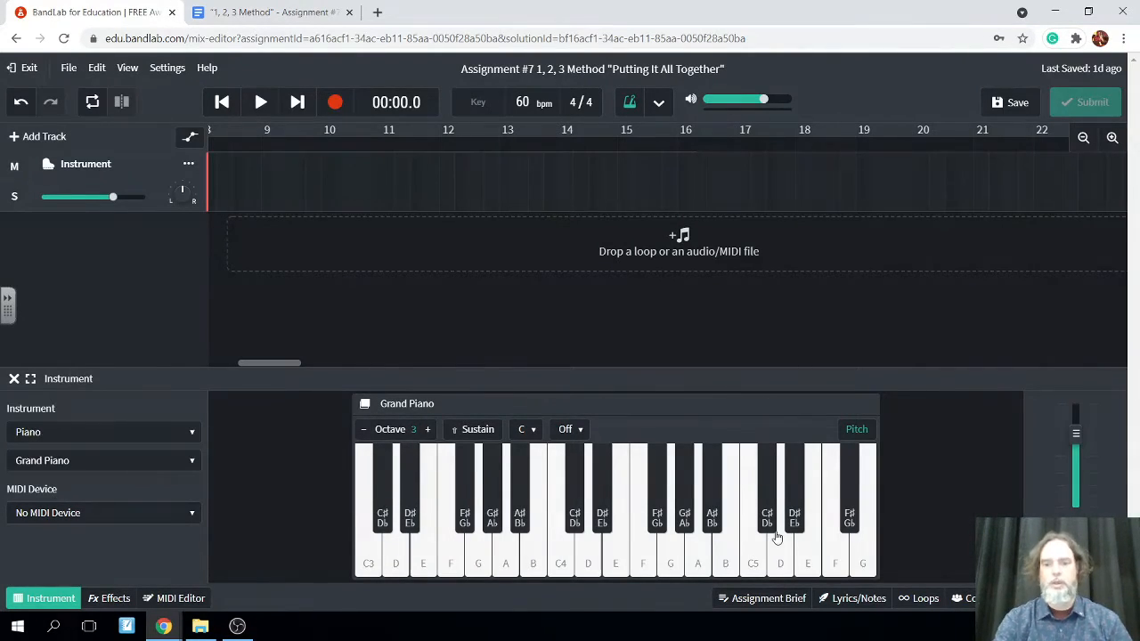
Read the assignment brief's track-by-track instructions for composing and changing the main idea, and hide the brief again
click(763, 607)
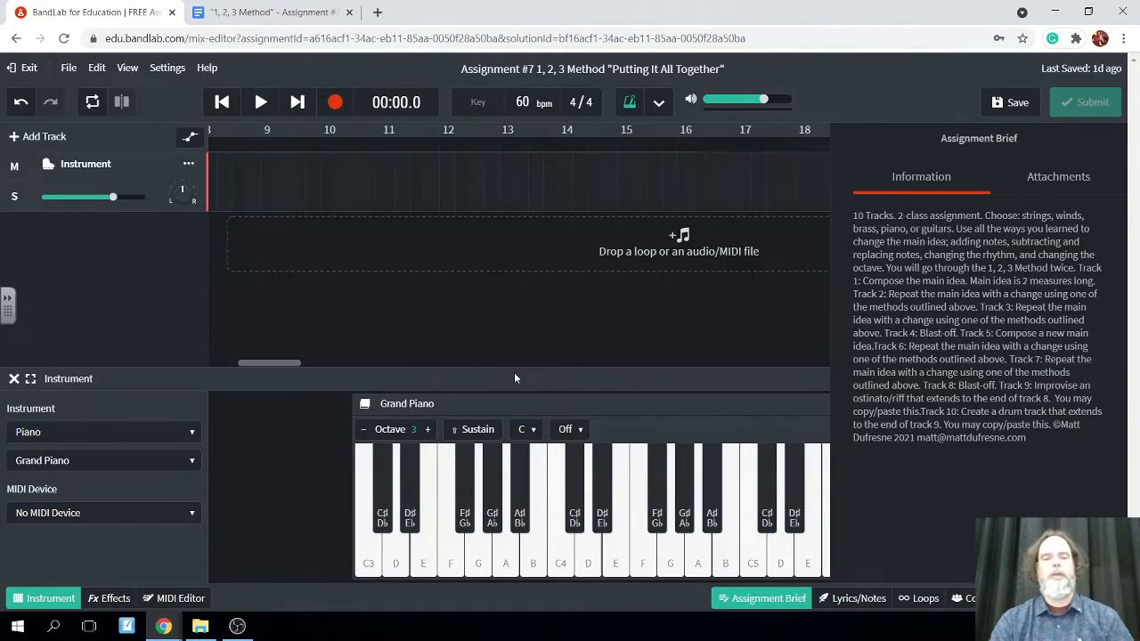
click(768, 599)
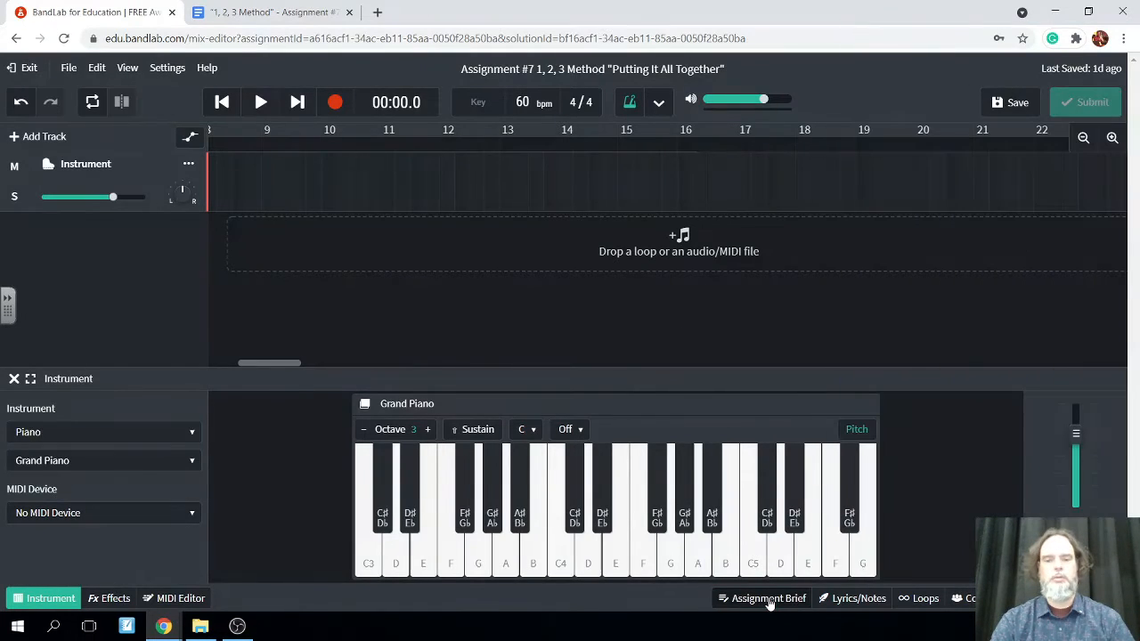
click(768, 598)
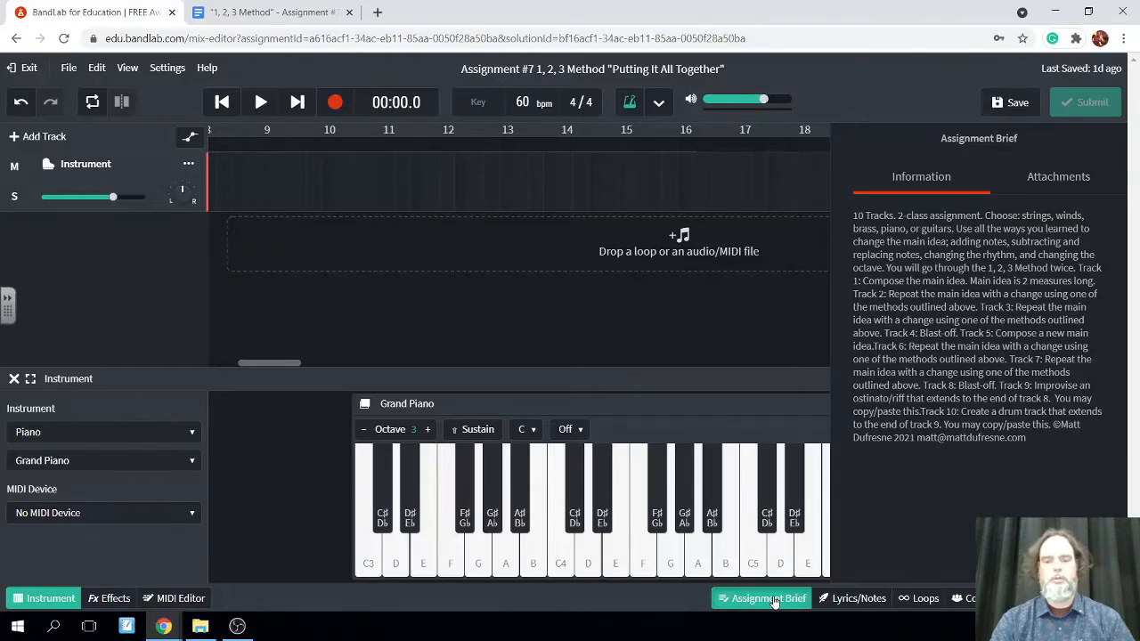
click(771, 599)
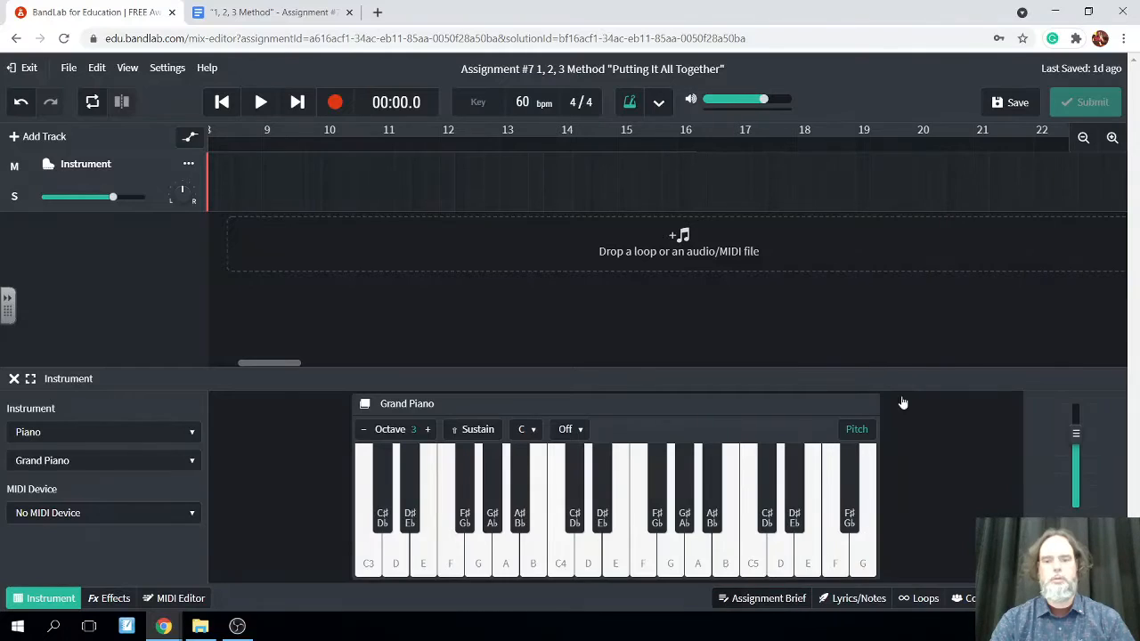
Show the computer-key letters instead of pitch names on the Grand Piano keyboard
click(855, 430)
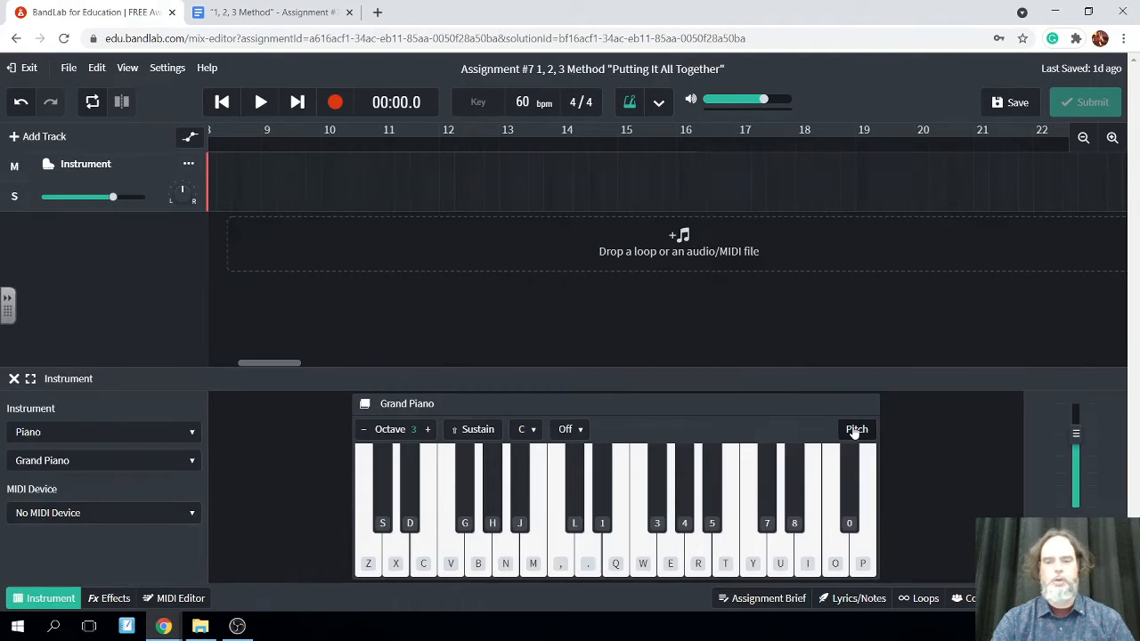
click(855, 432)
click(855, 431)
Play C3 and try out the three-note pattern D, G, A in octave 3 for the main idea
click(365, 557)
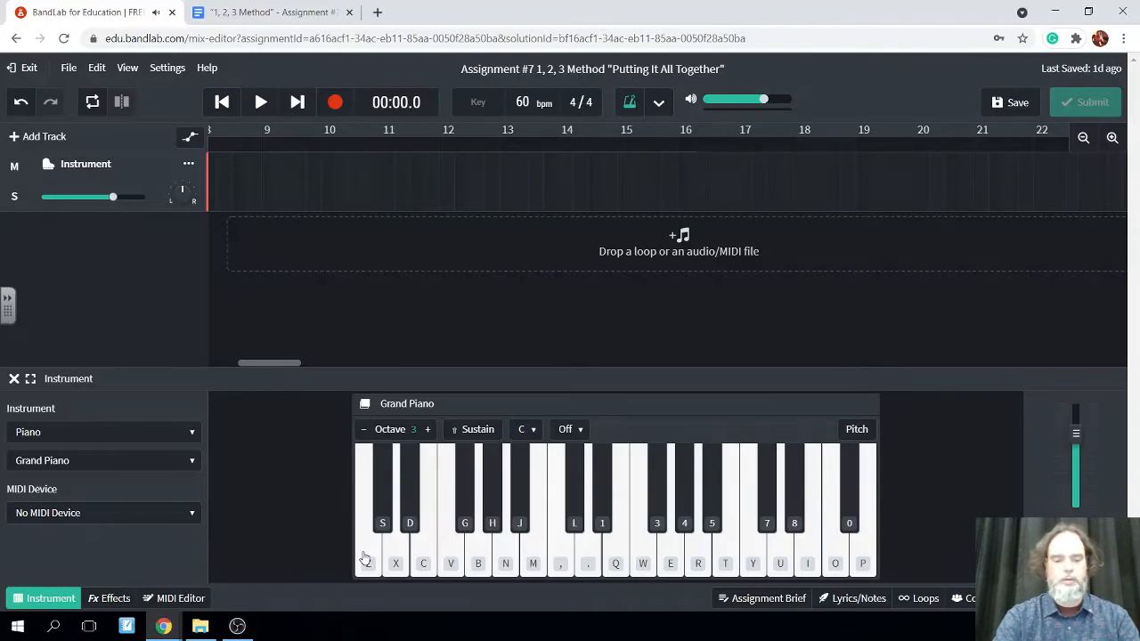
key(x)
key(b)
key(n)
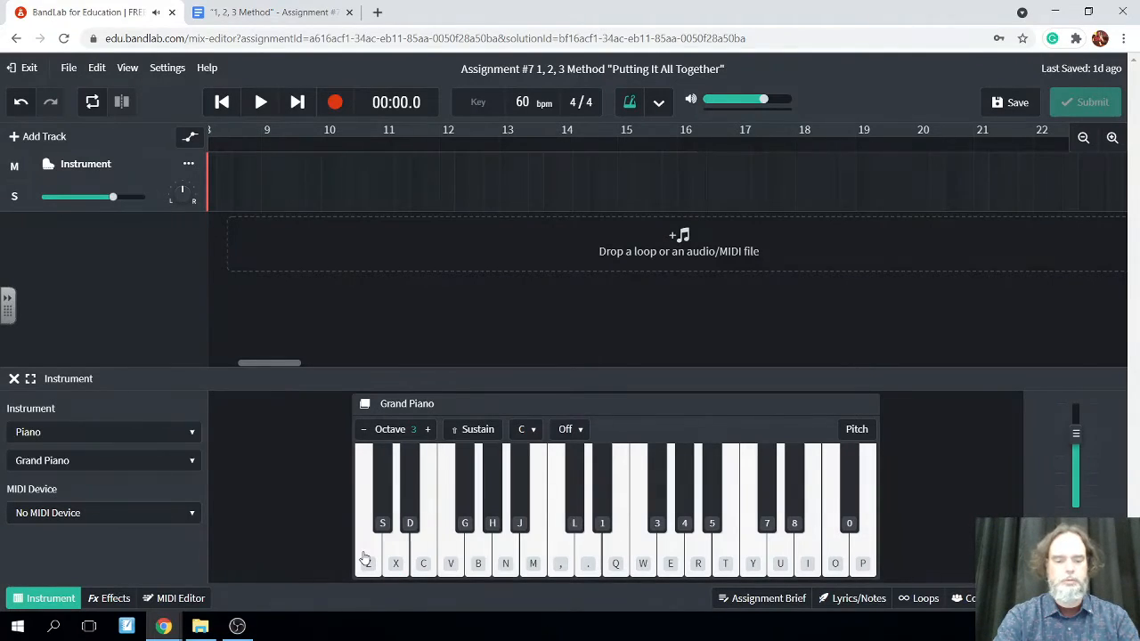
key(x)
key(b)
key(n)
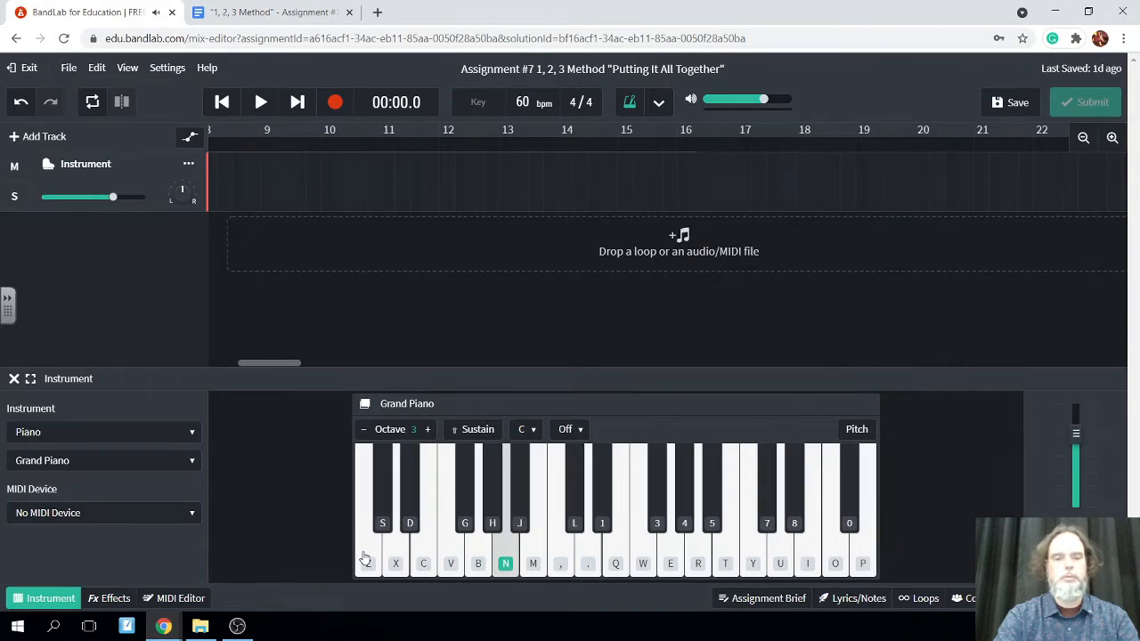
Rehearse the main idea D, G, A, F, E, D, E repeatedly in octave 3 on the Grand Piano without recording
key(x)
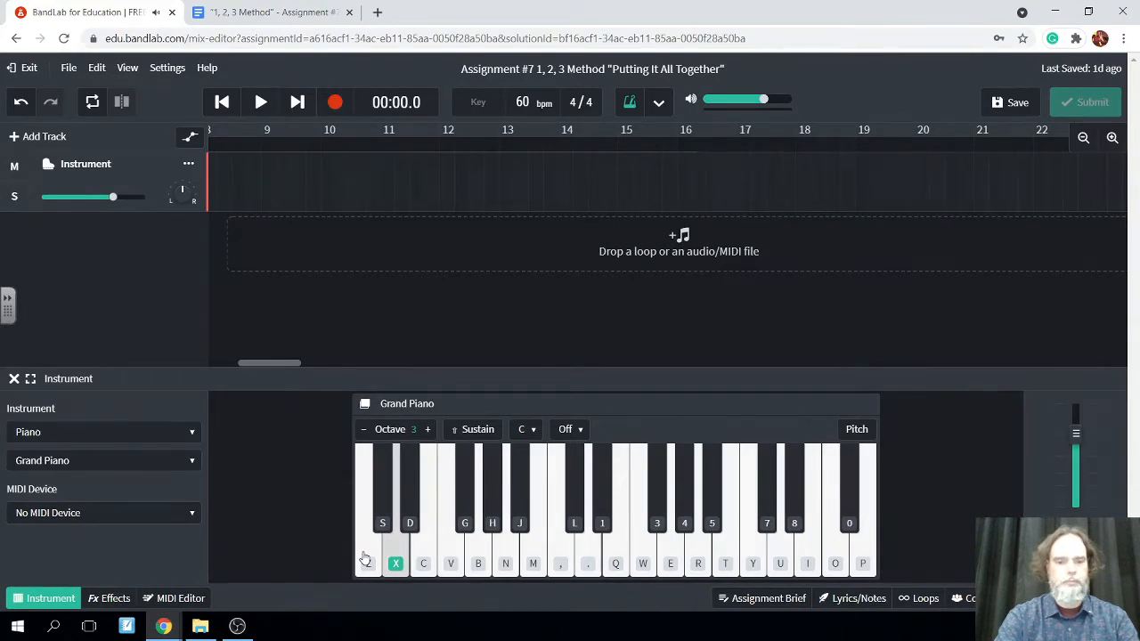
key(b)
key(n)
key(v)
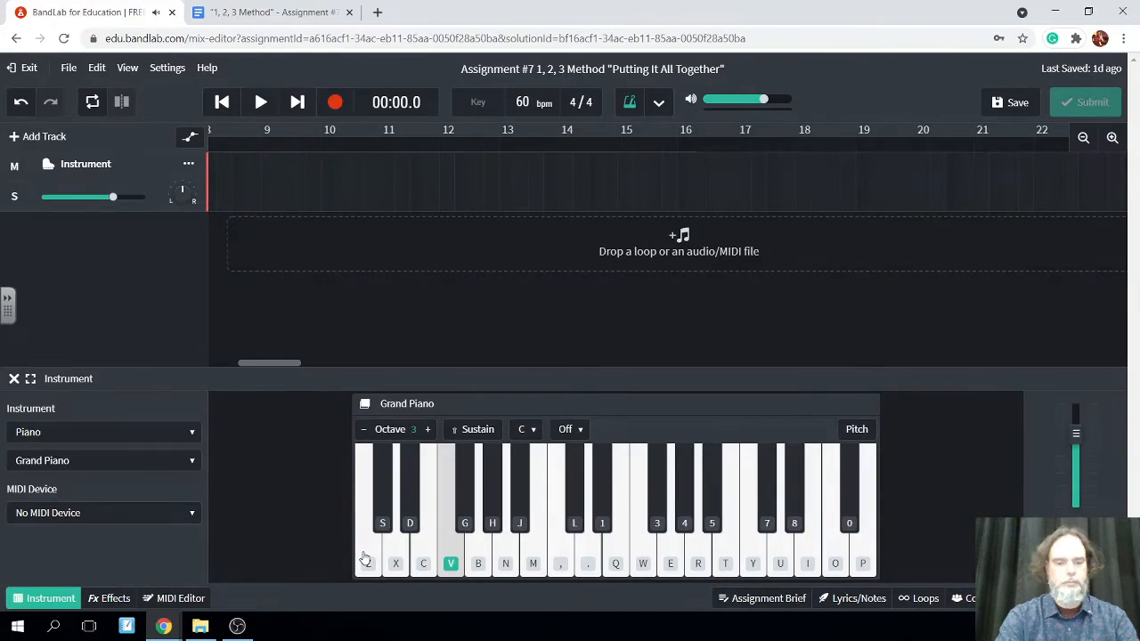
key(c)
key(x)
key(c)
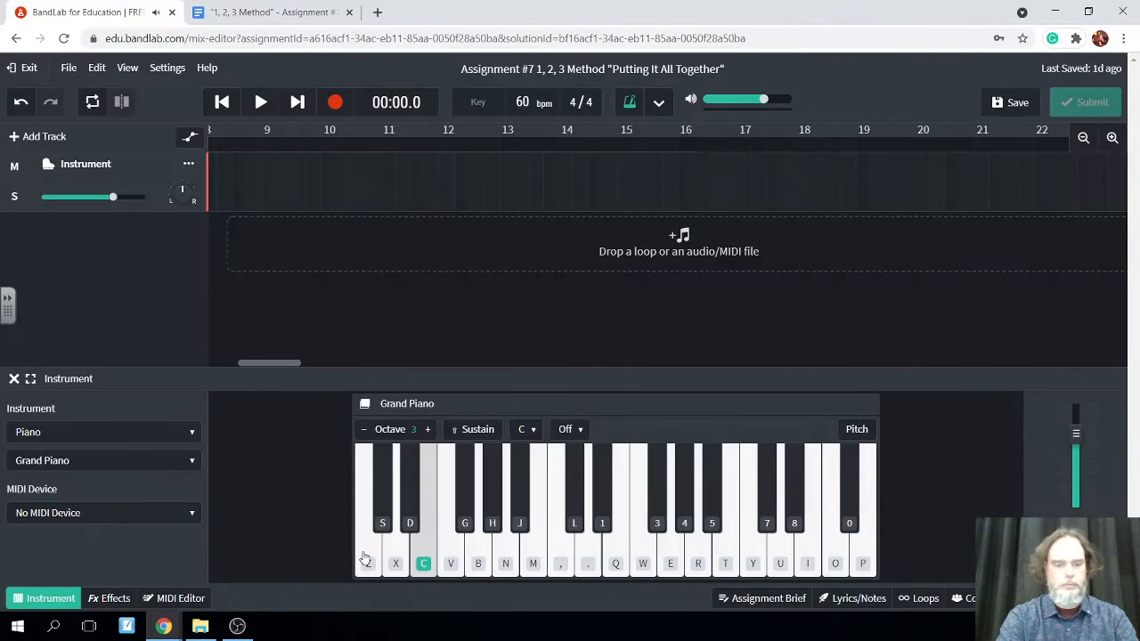
key(x)
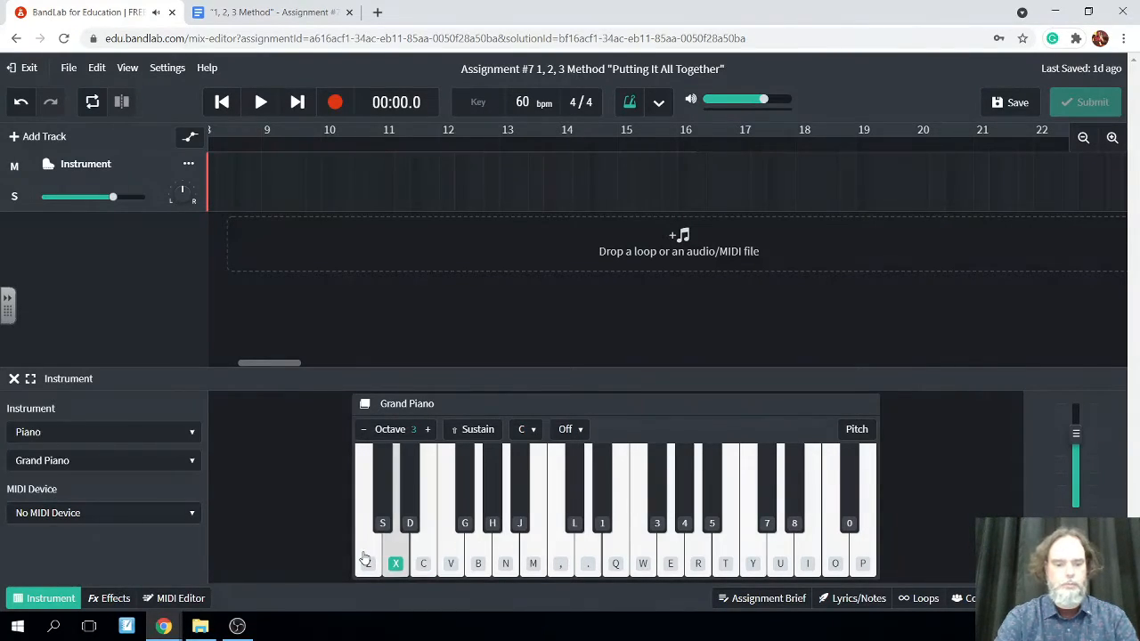
key(b)
key(n)
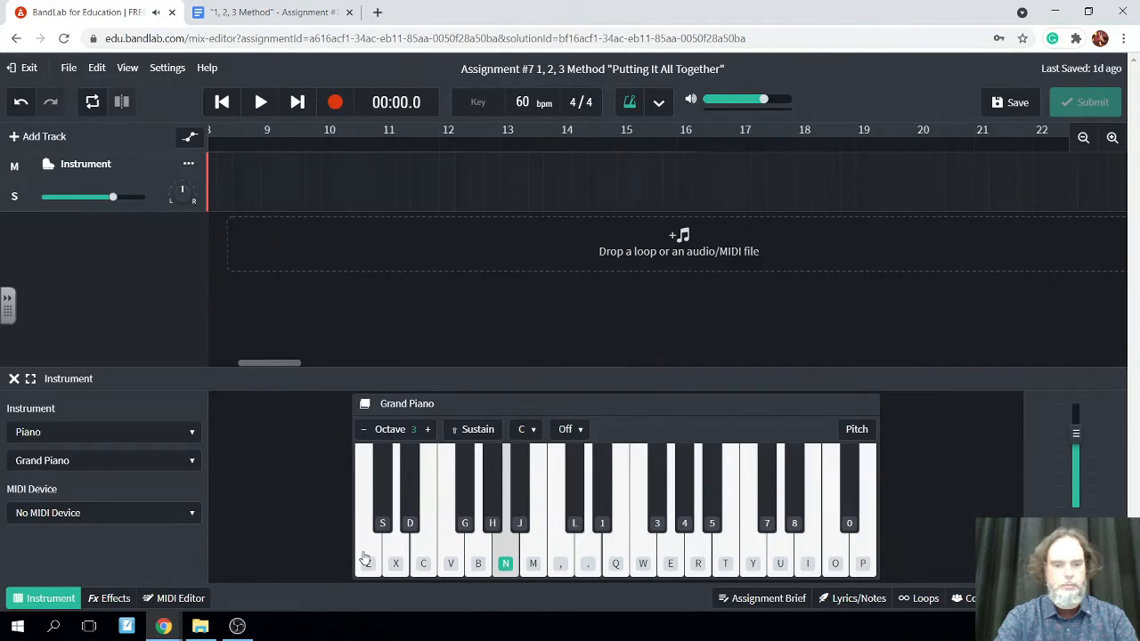
key(v)
key(c)
key(x)
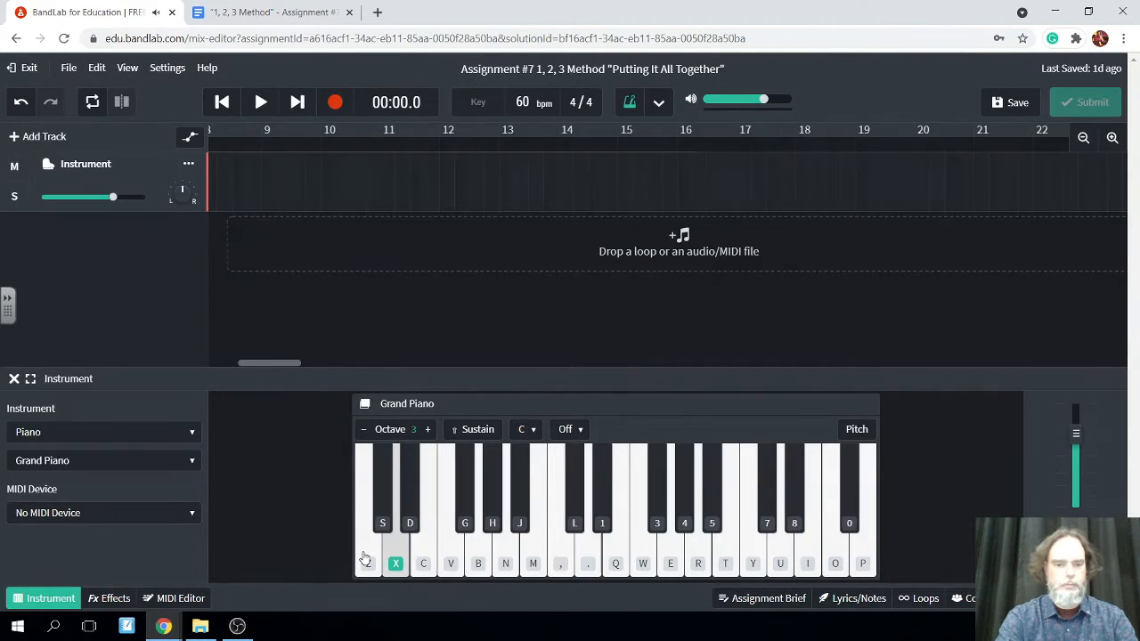
key(c)
key(x)
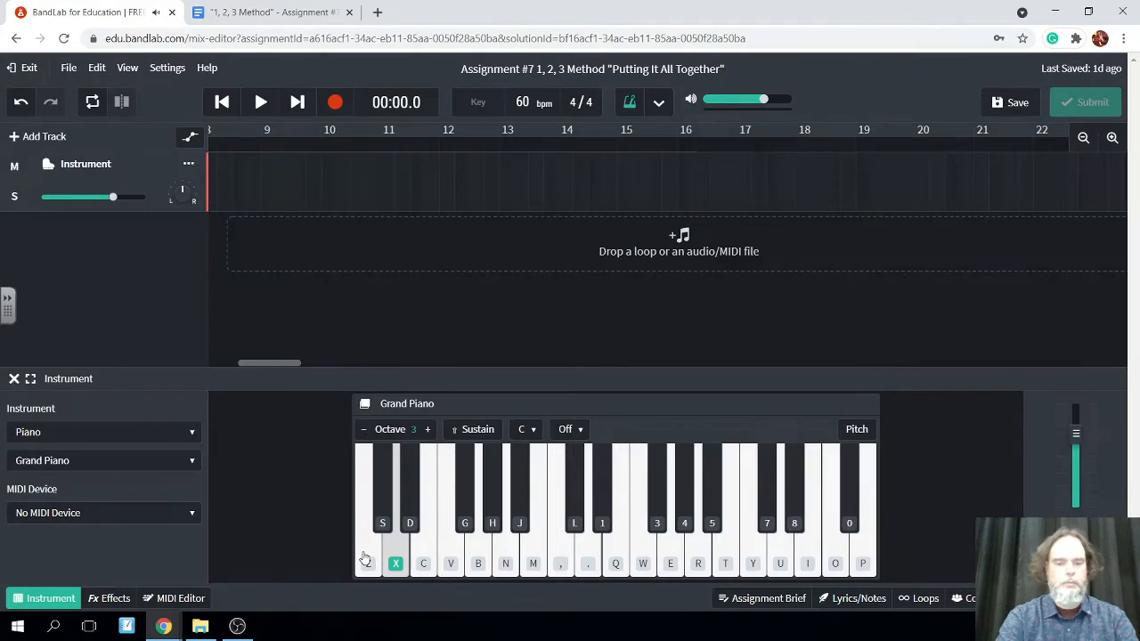
key(b)
key(n)
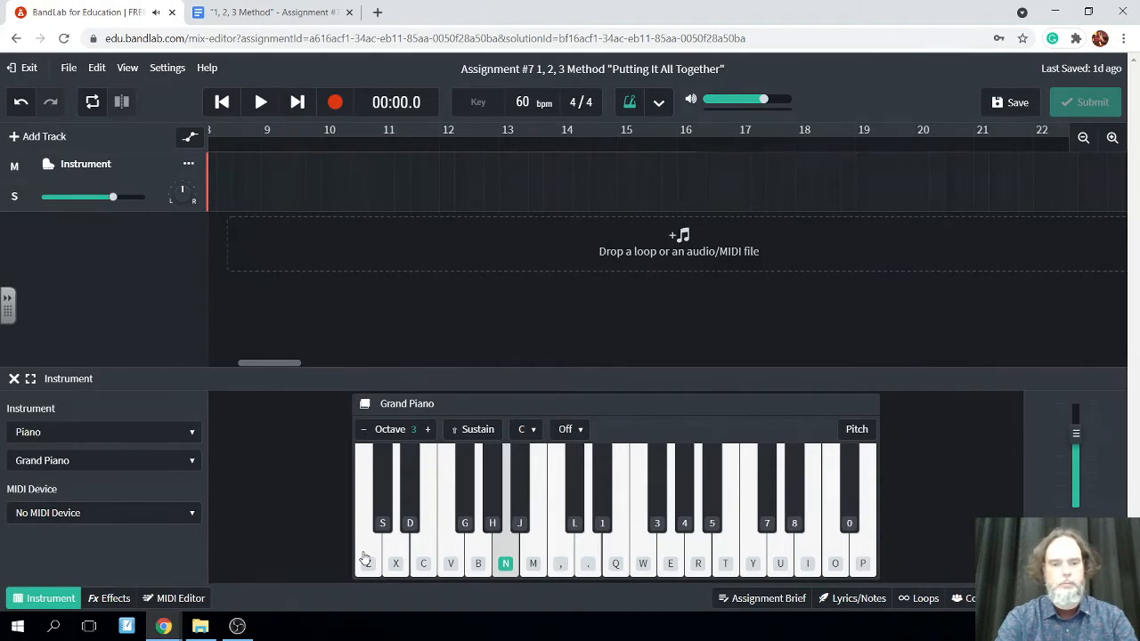
key(v)
key(c)
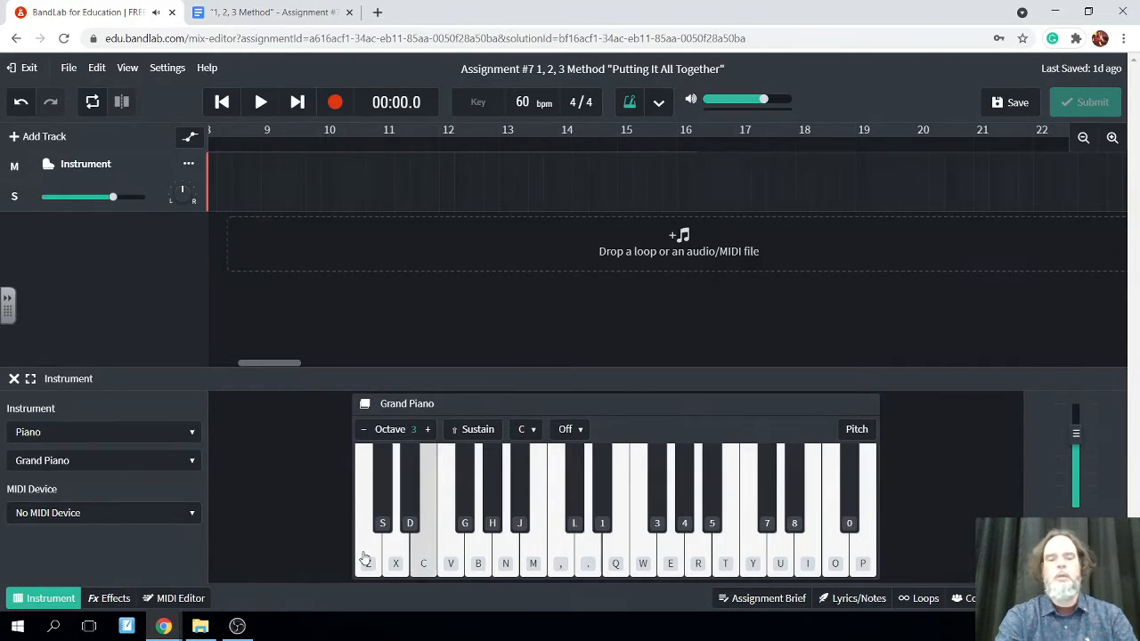
Return the playhead to the start, switch track 1 to the Winds Flute and raise its keyboard to octave 5
click(221, 101)
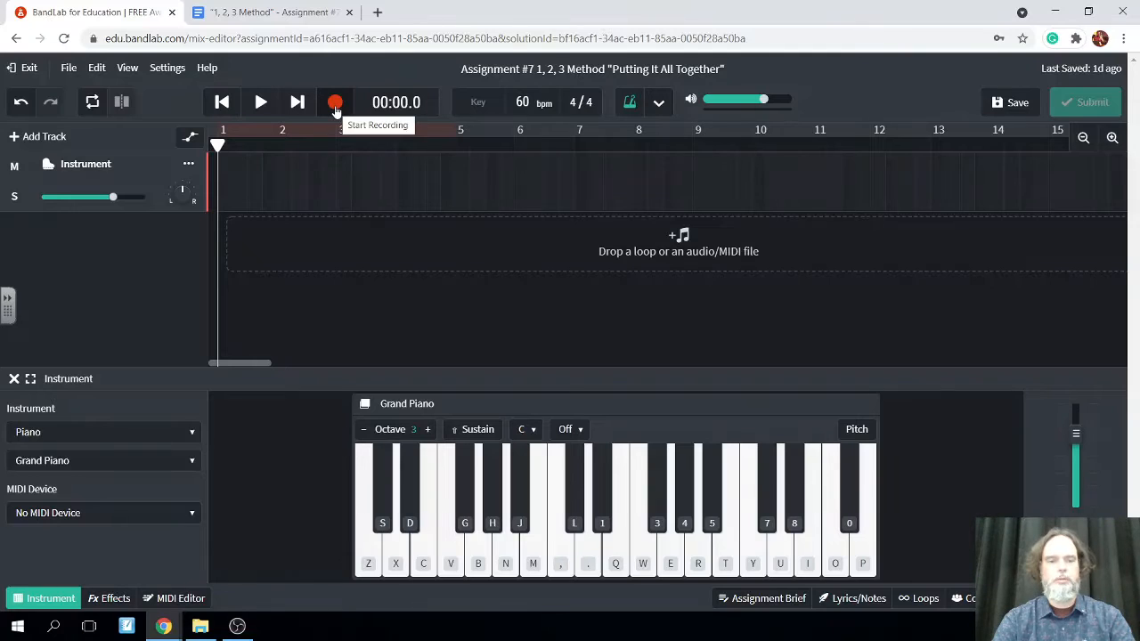
click(189, 433)
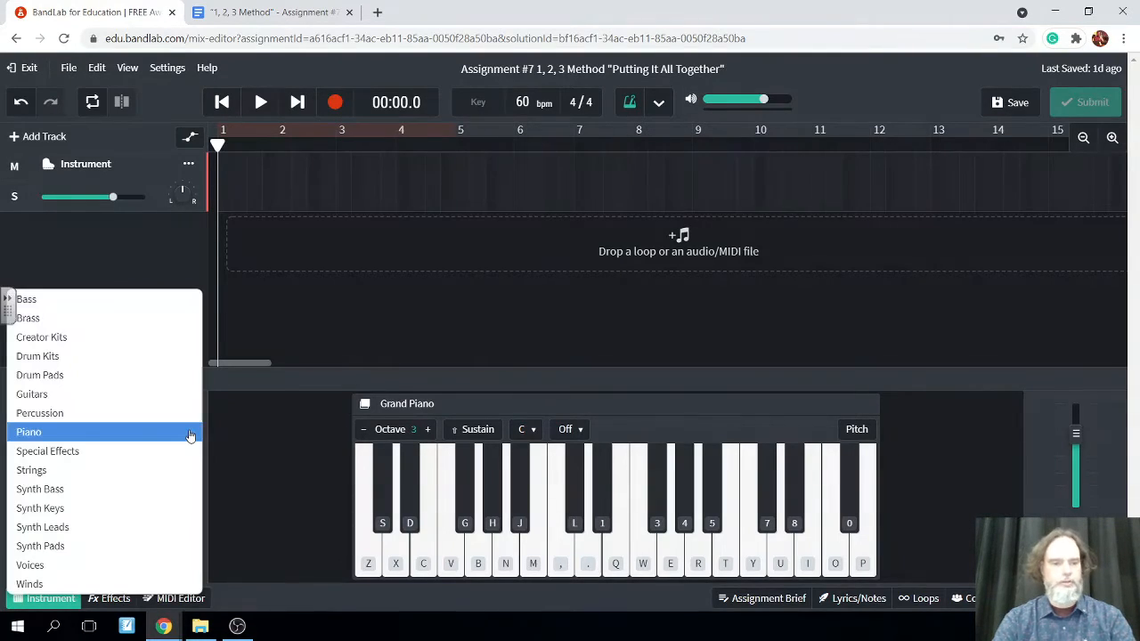
click(89, 585)
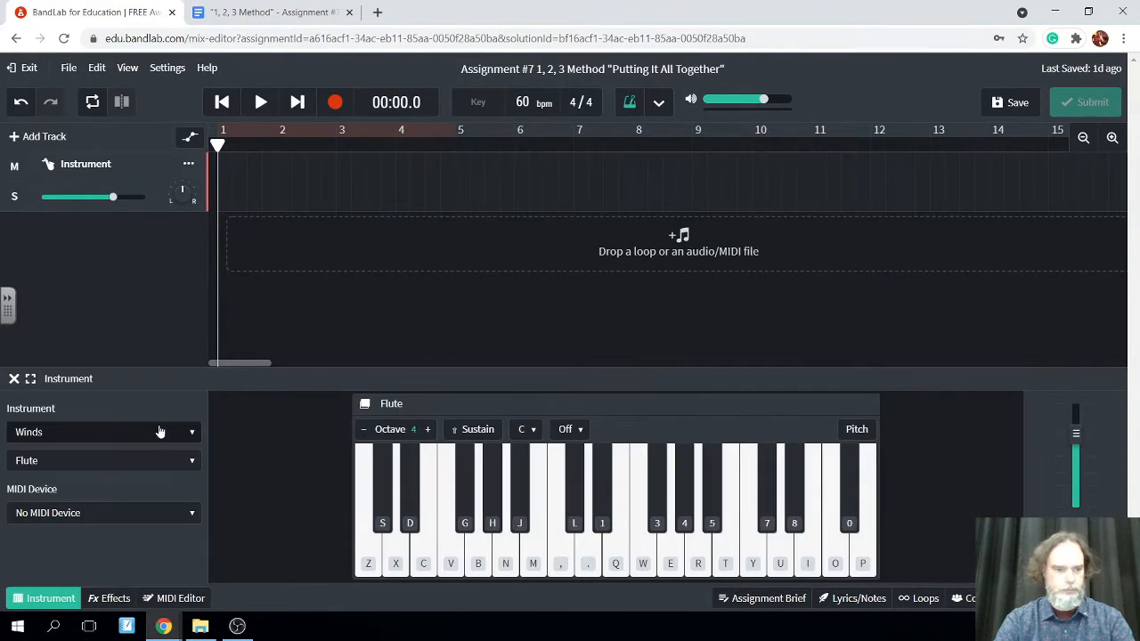
click(390, 559)
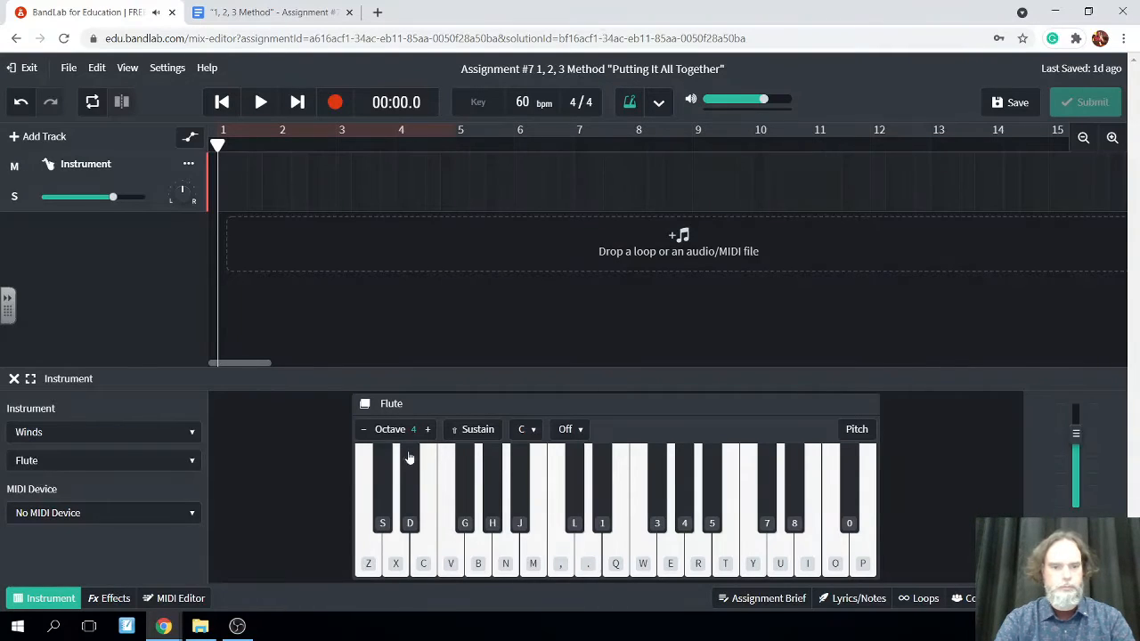
click(426, 430)
click(395, 561)
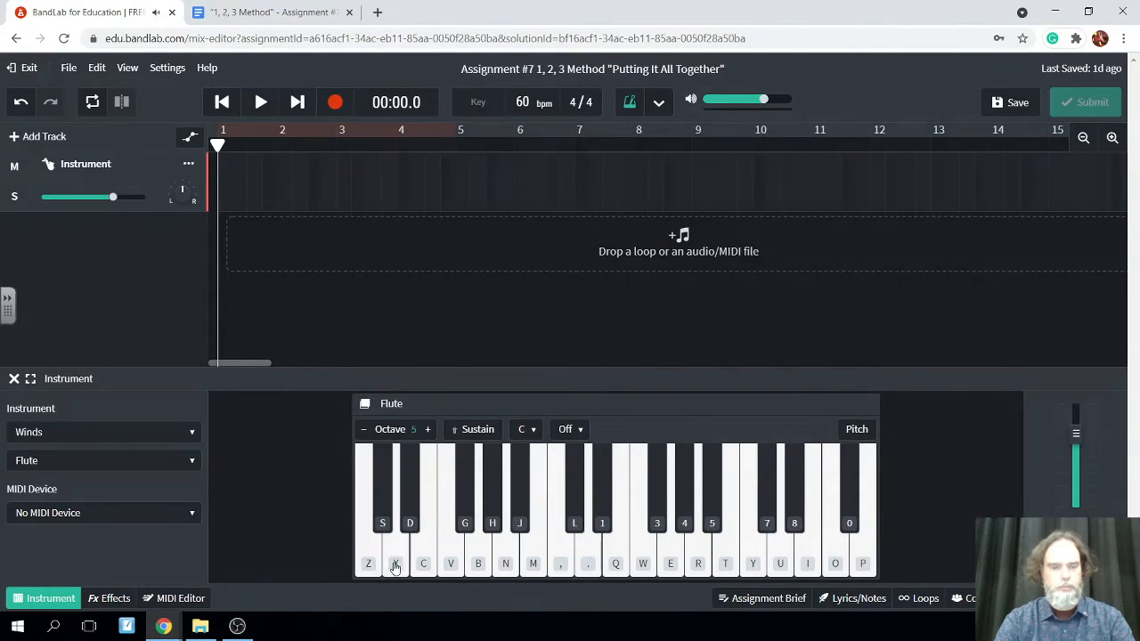
Try recording the two-measure main idea on the Flute track from measure 1, and delete the take
click(334, 101)
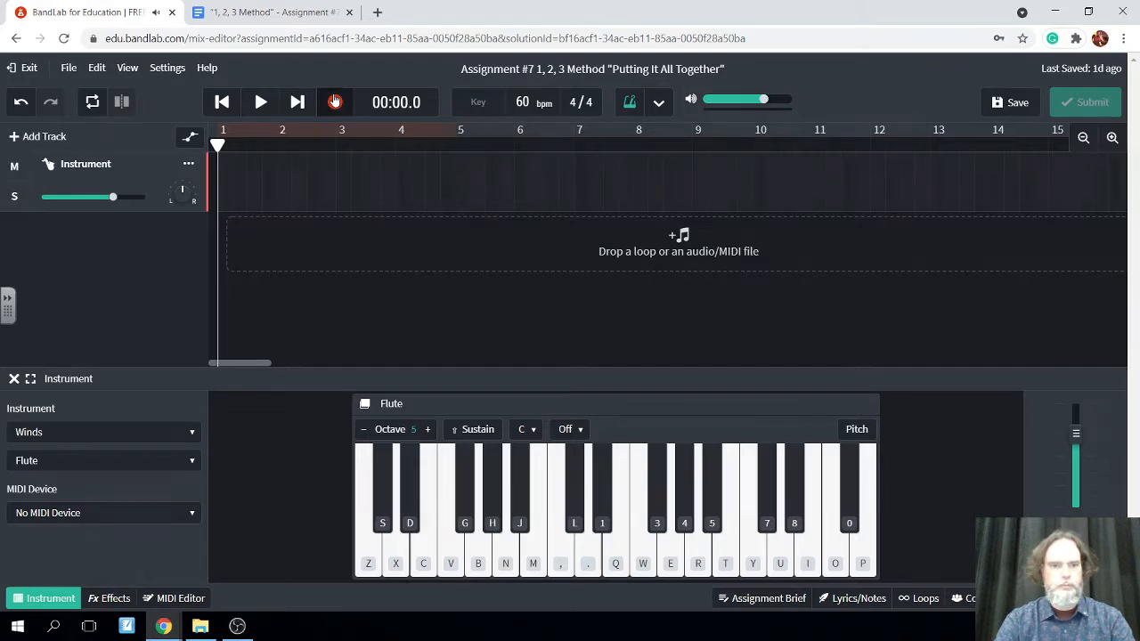
click(394, 559)
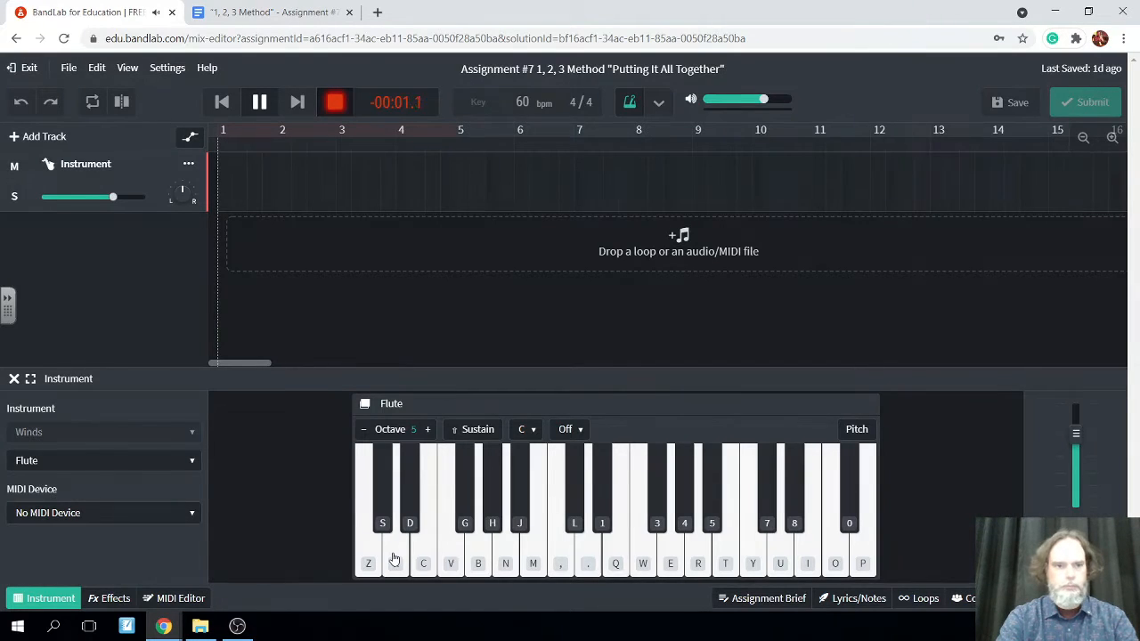
click(395, 559)
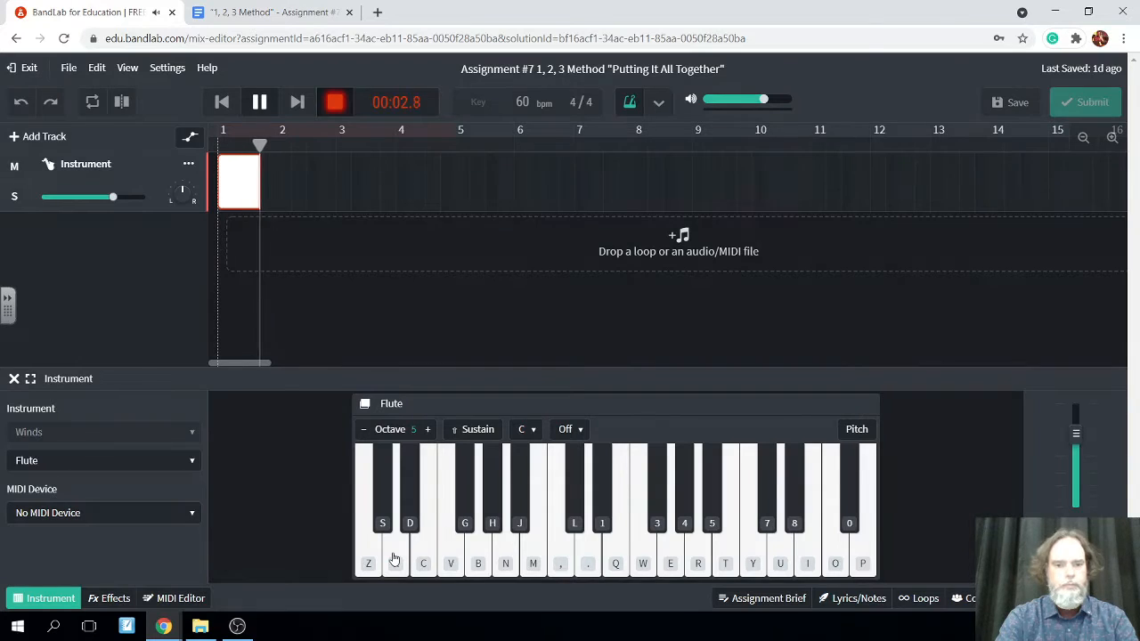
key(b)
key(n)
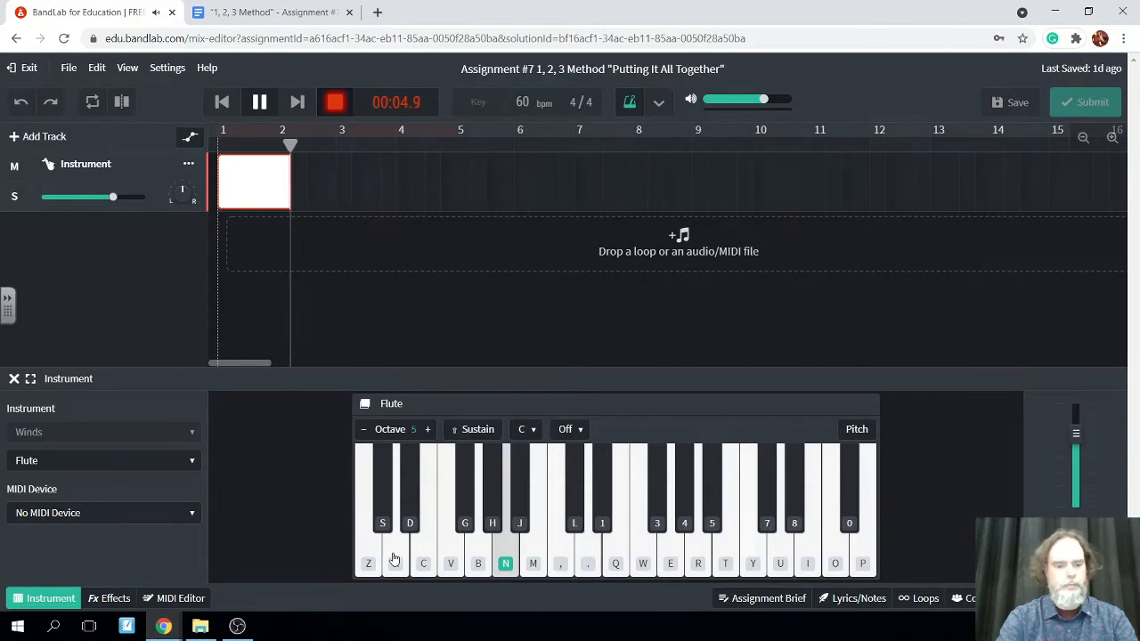
key(v)
key(c)
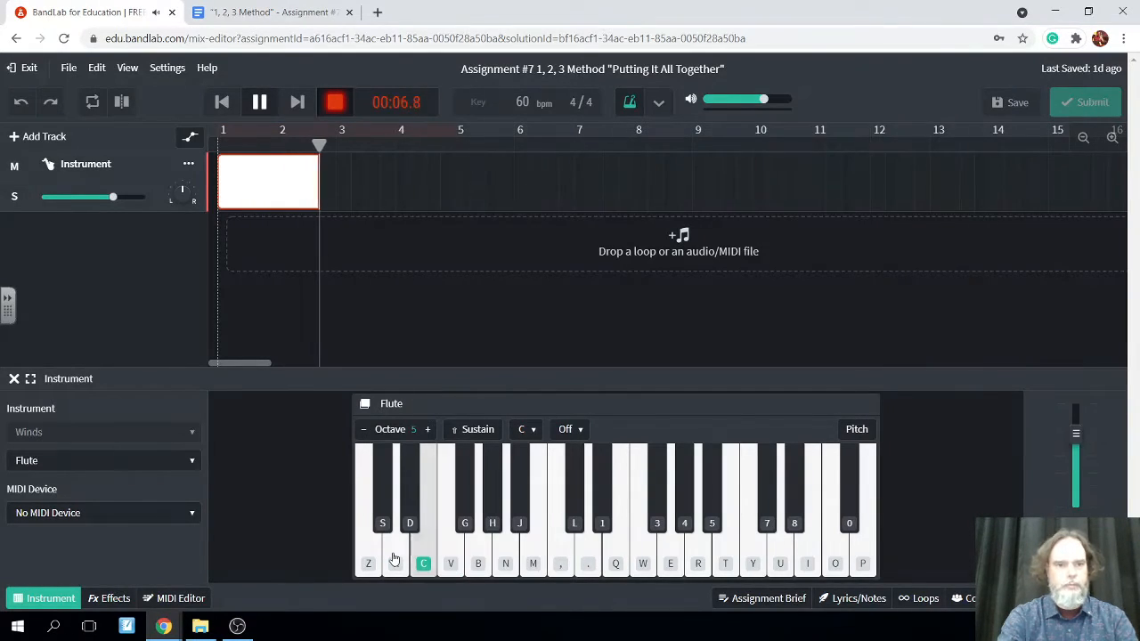
click(394, 559)
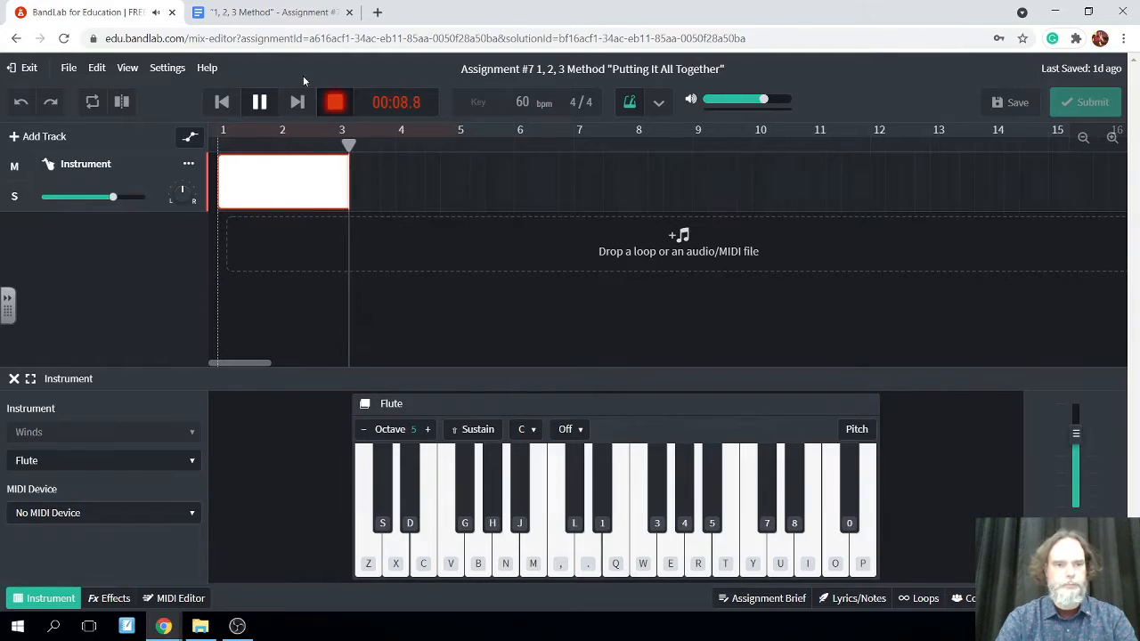
click(252, 105)
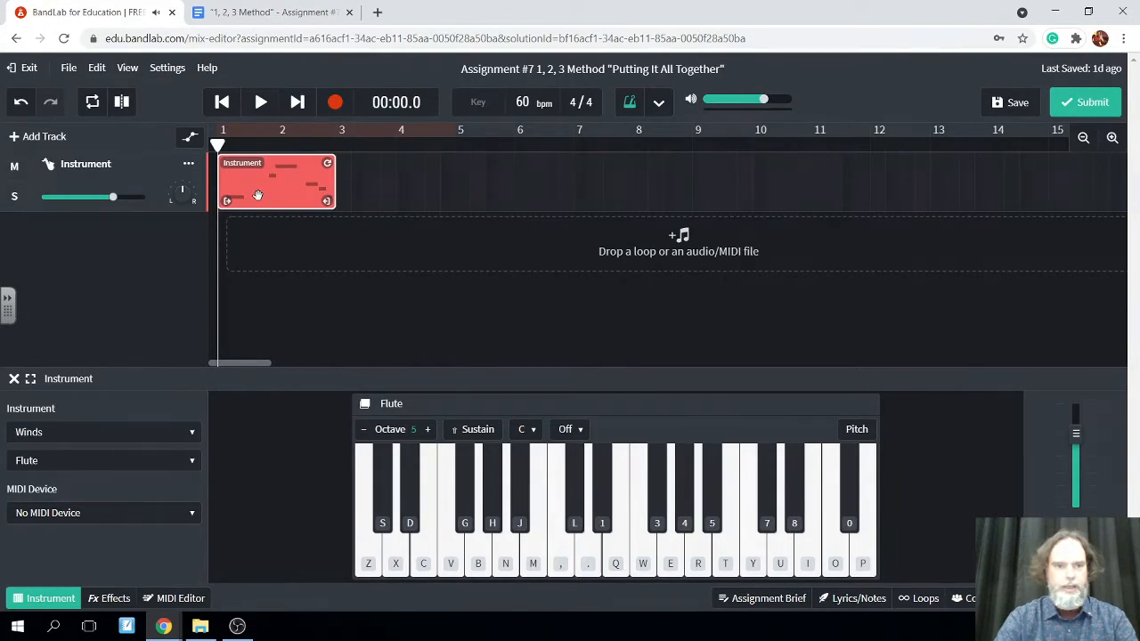
key(Delete)
Rehearse the main idea D, G, A, F, E, D, E on the Flute in octave 5 without recording
key(x)
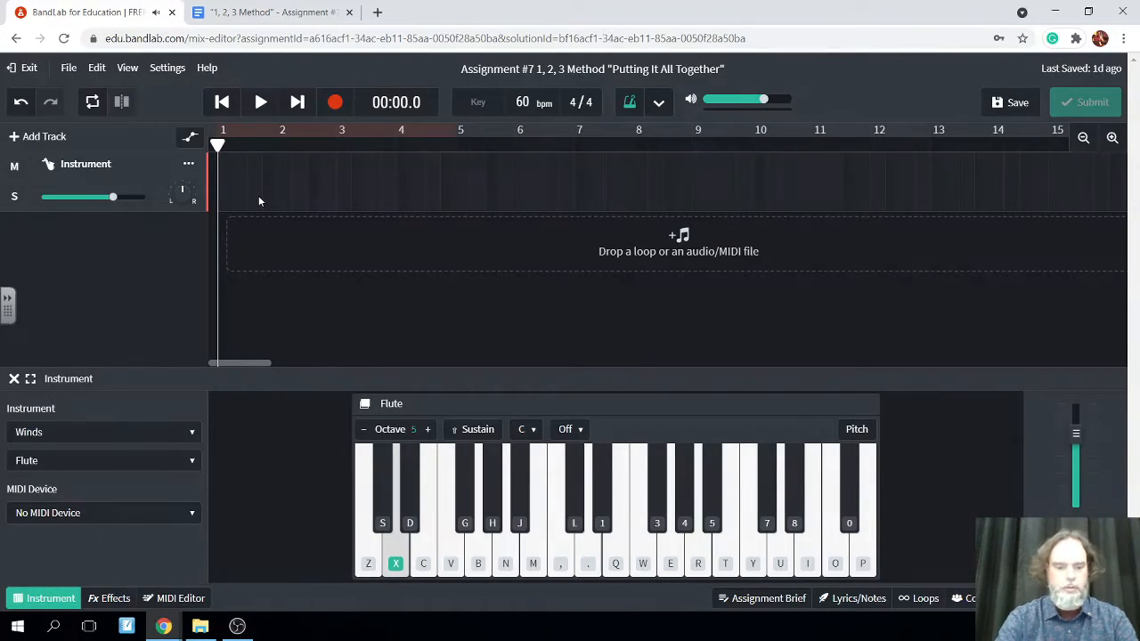
key(b)
key(n)
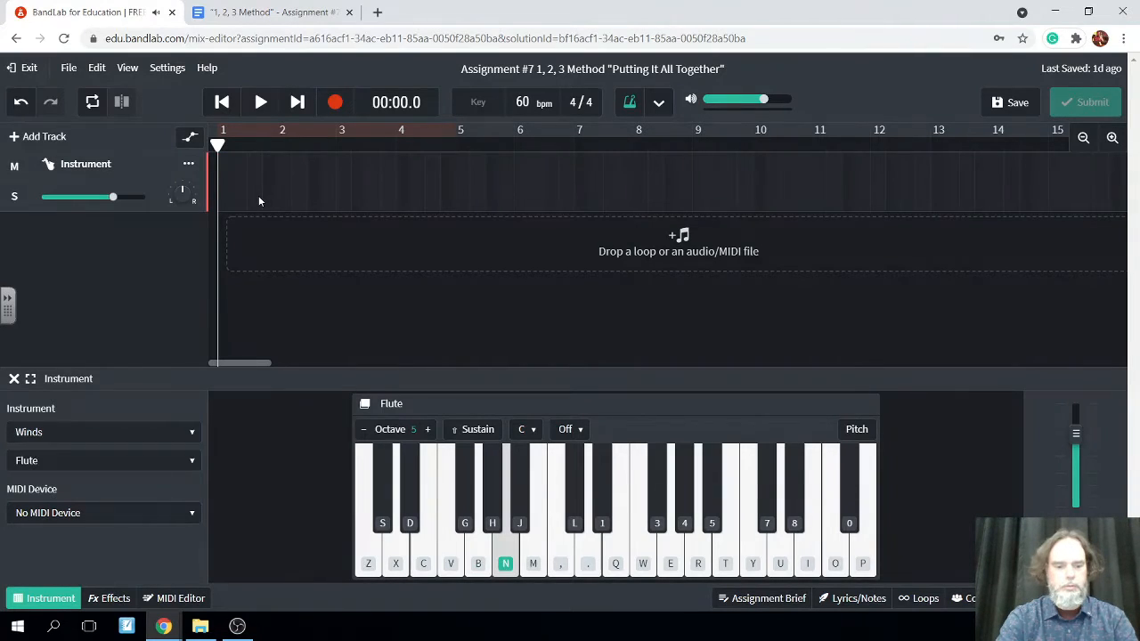
key(c)
key(x)
key(v)
key(c)
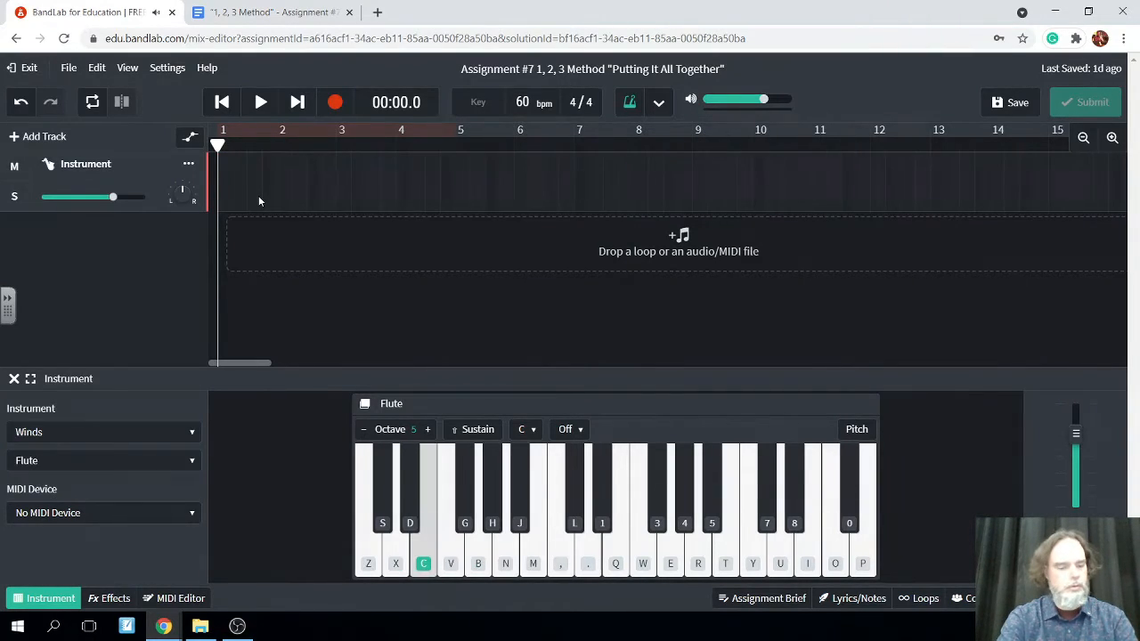
key(x)
key(c)
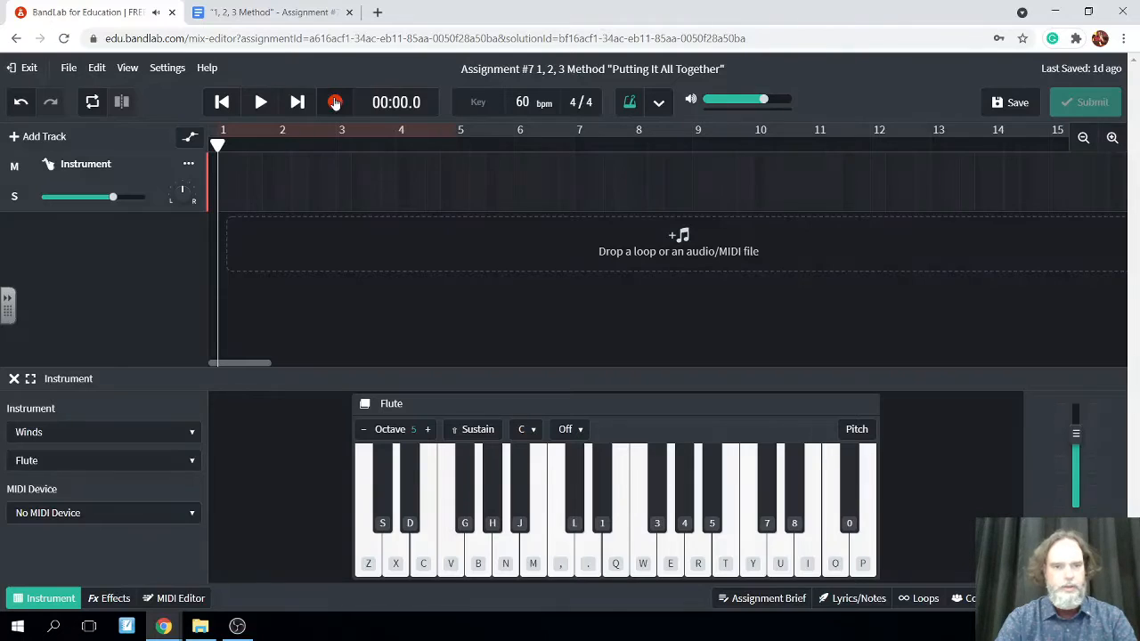
Record the two-measure main idea D, G, A, F, E, D, E on the Flute track from measure 1
click(335, 103)
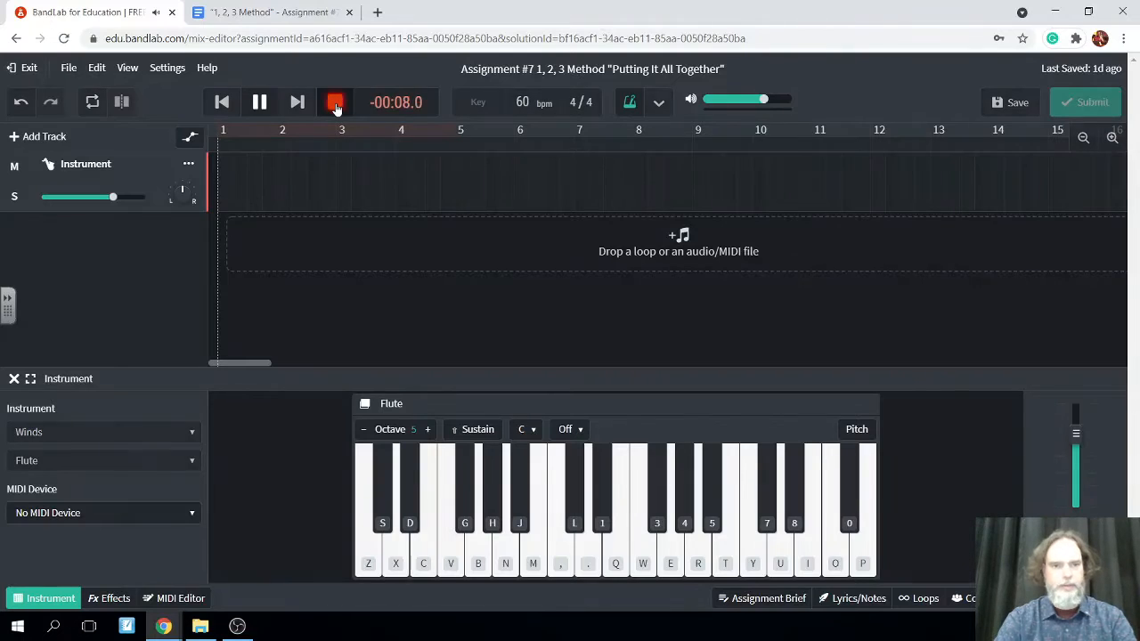
click(403, 544)
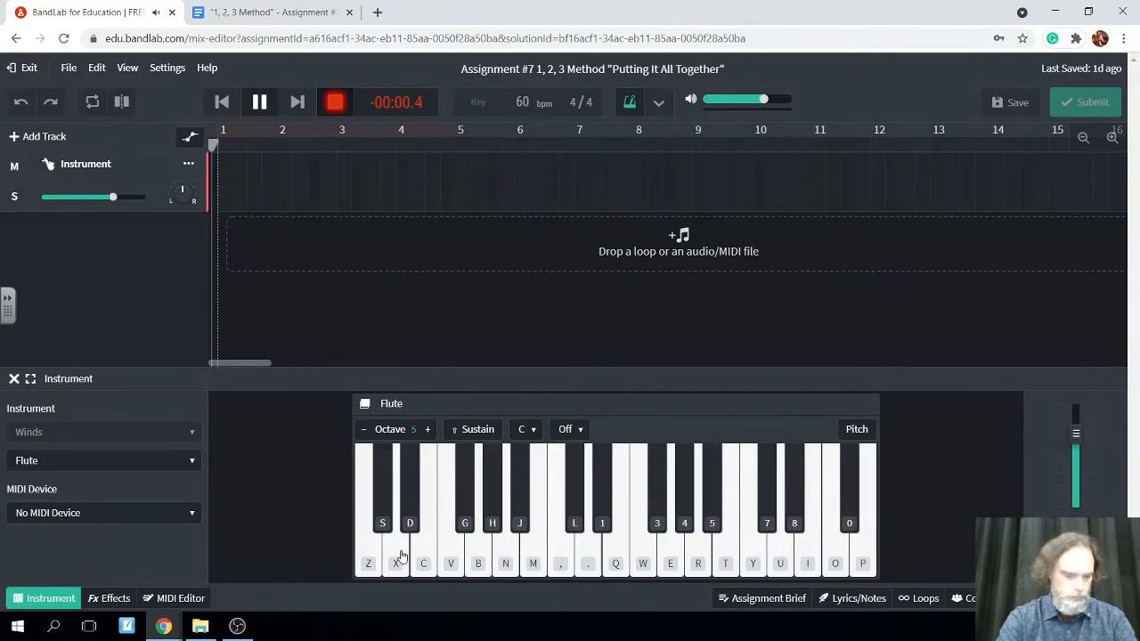
click(401, 557)
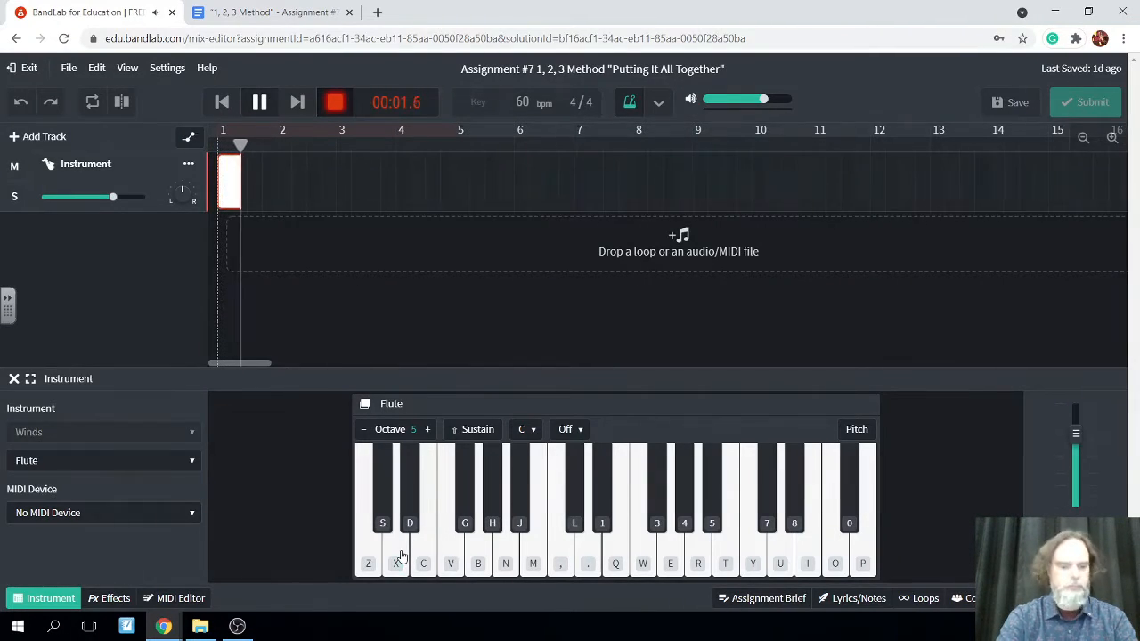
key(b)
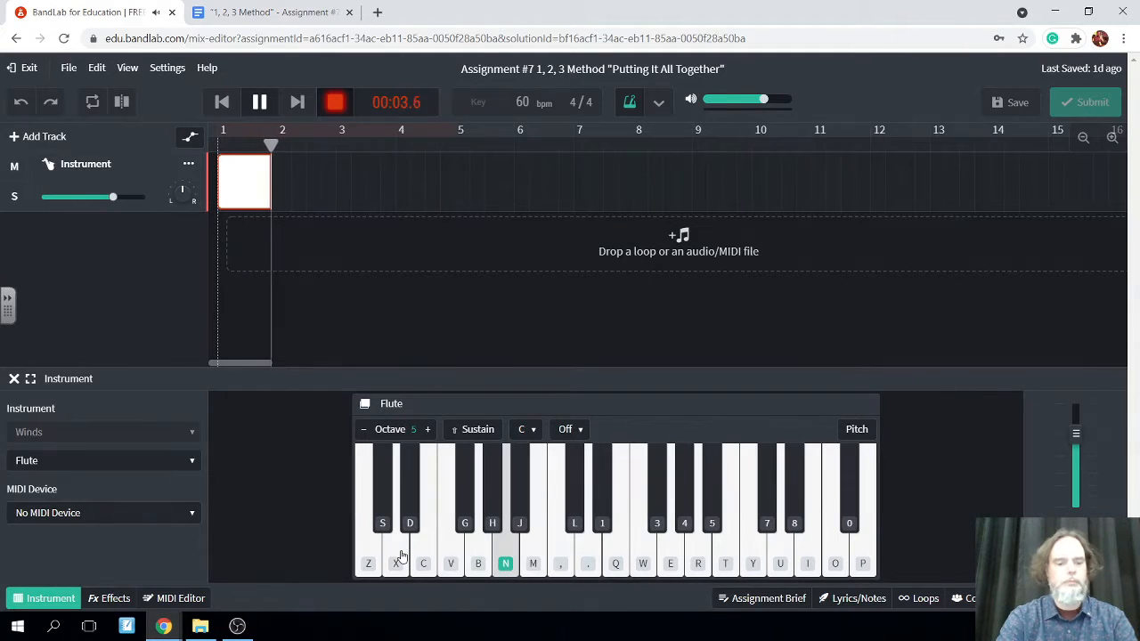
key(n)
key(v)
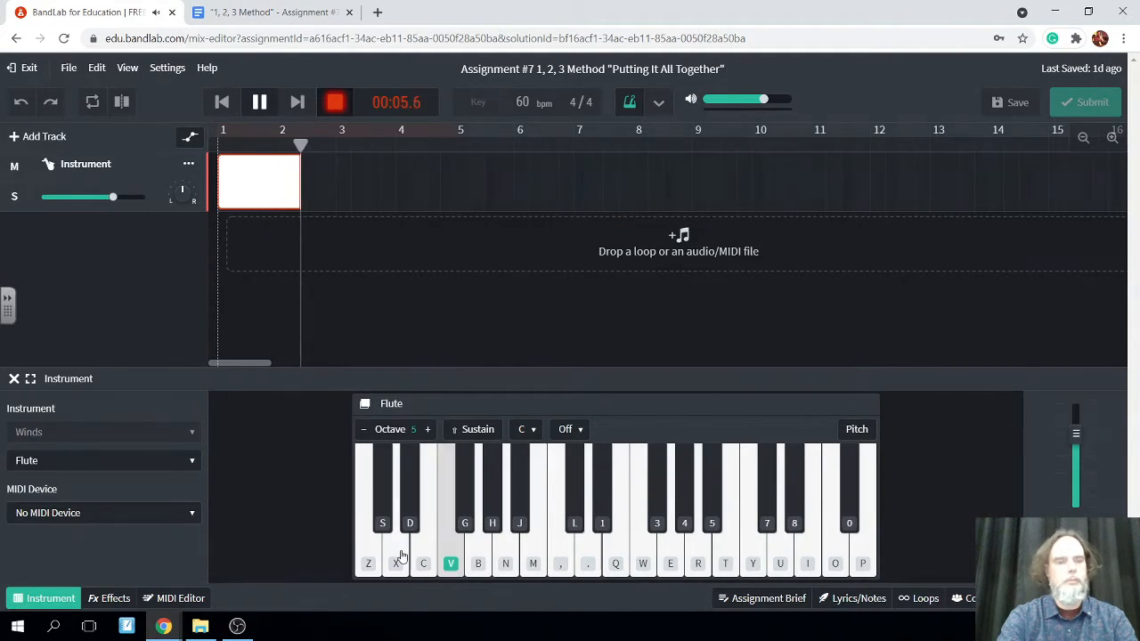
key(c)
key(x)
key(c)
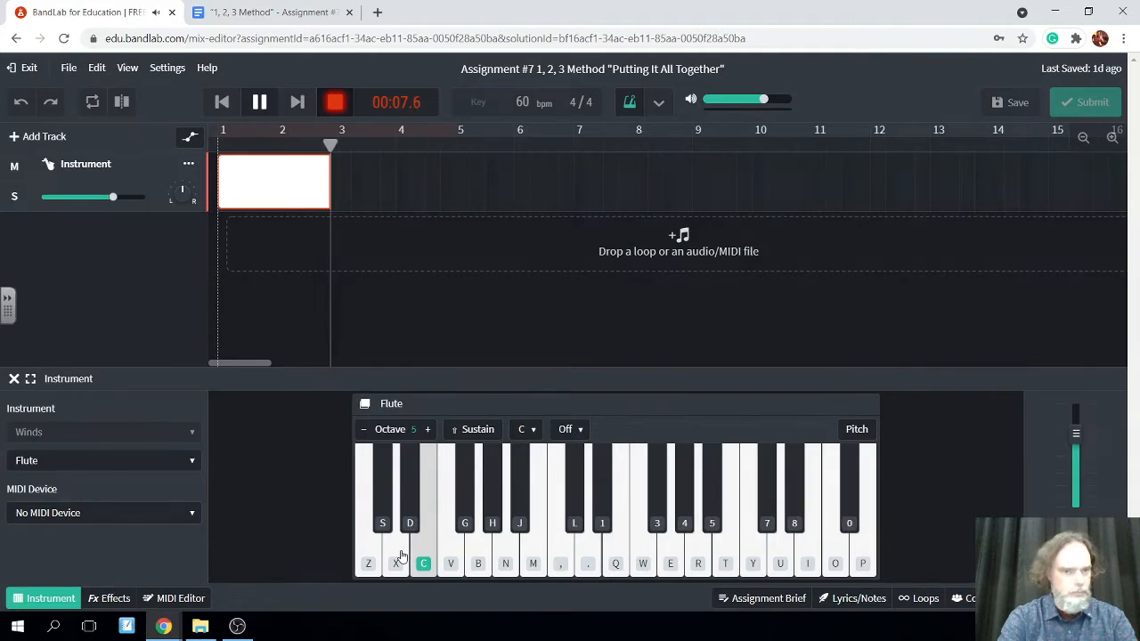
click(259, 102)
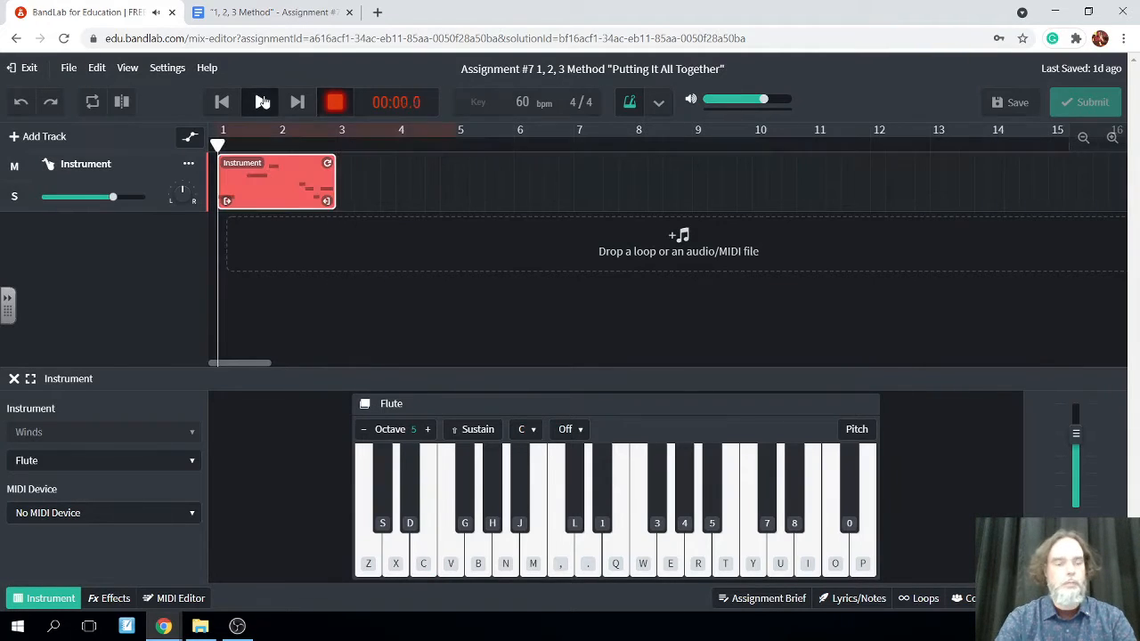
Place the playhead at the end of the recorded region, at 00:08.0, and save the project
drag(234, 145, 335, 146)
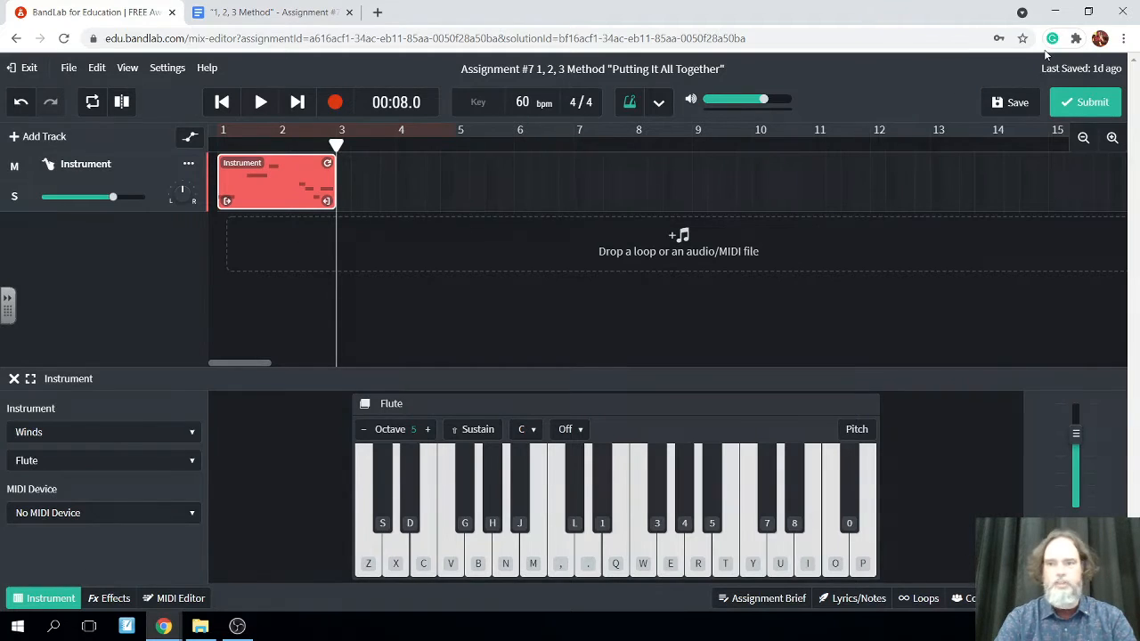
click(1013, 102)
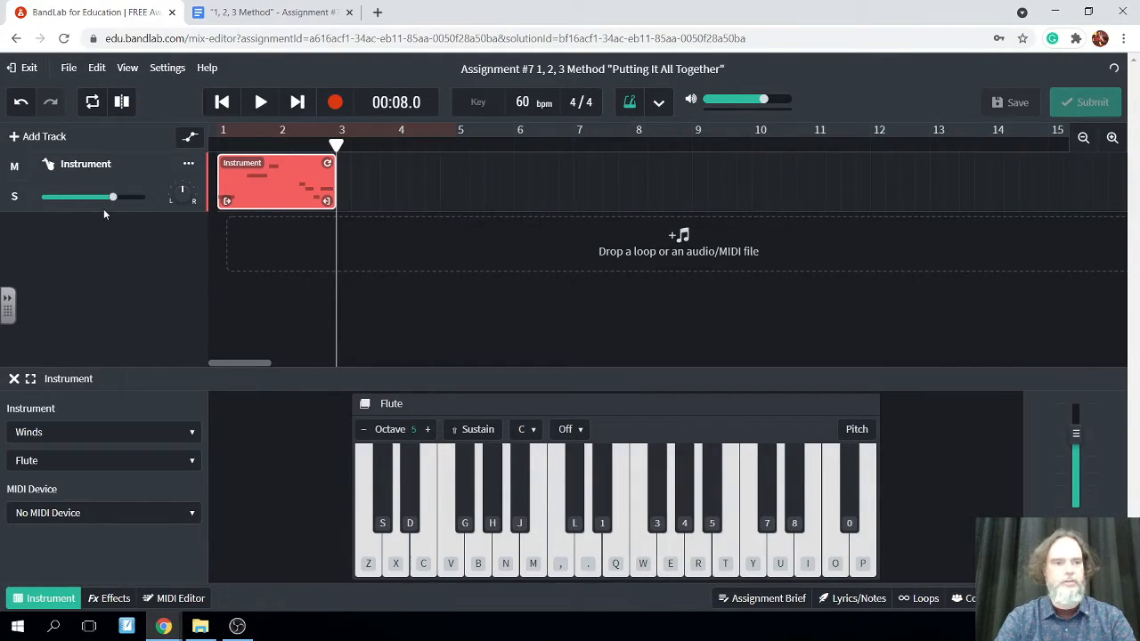
Add a second instrument track and set its sound to Vibraphone from the Piano category
click(28, 135)
click(295, 335)
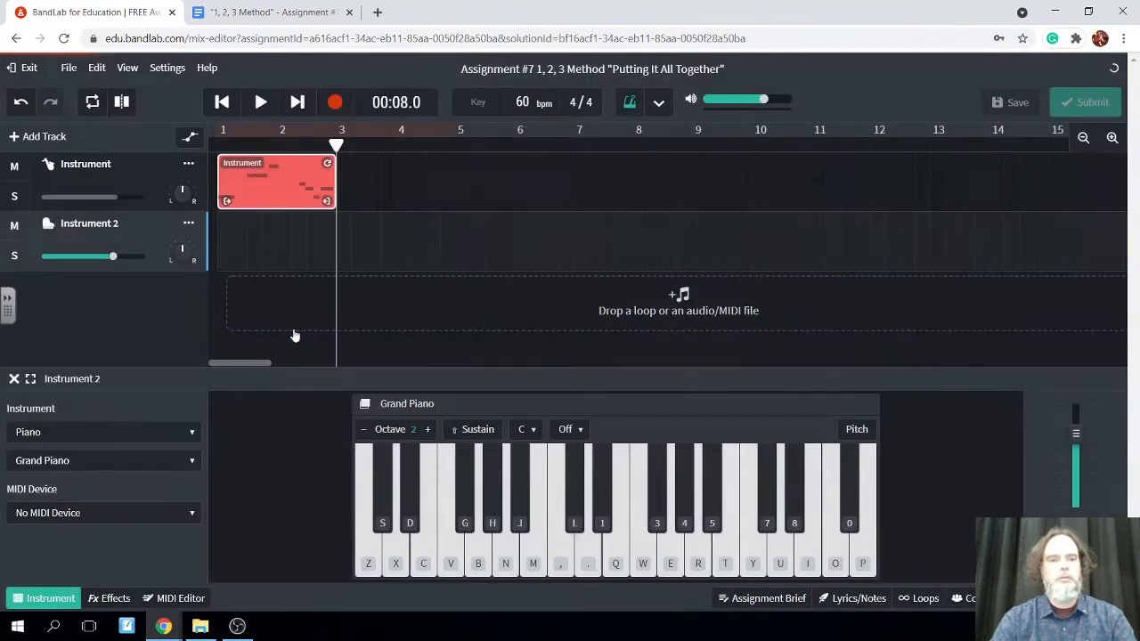
click(191, 432)
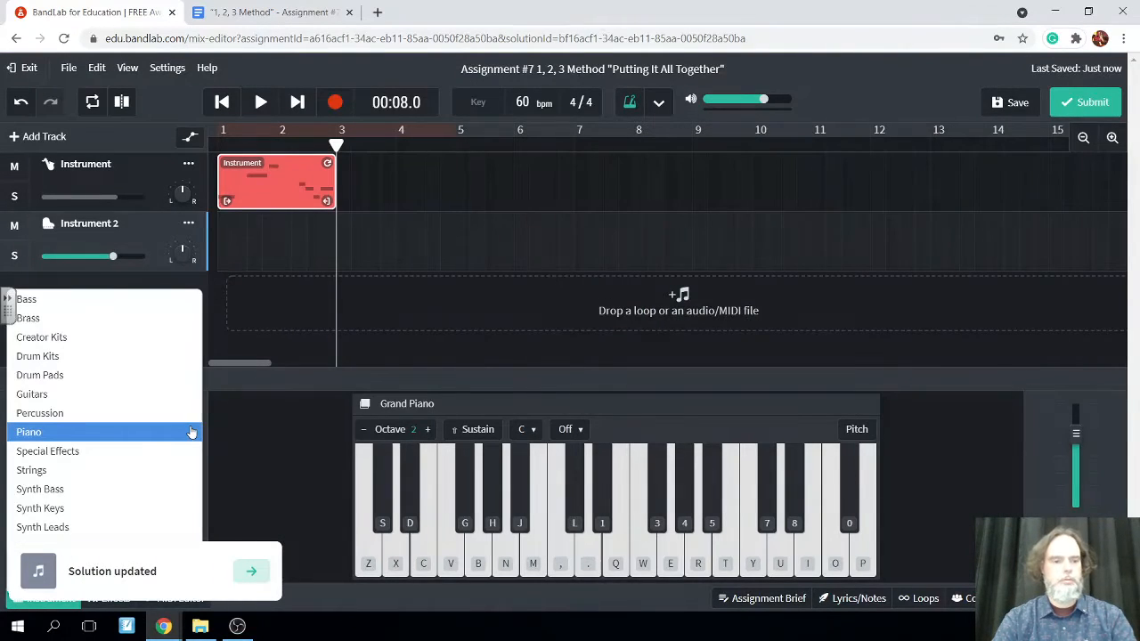
click(241, 426)
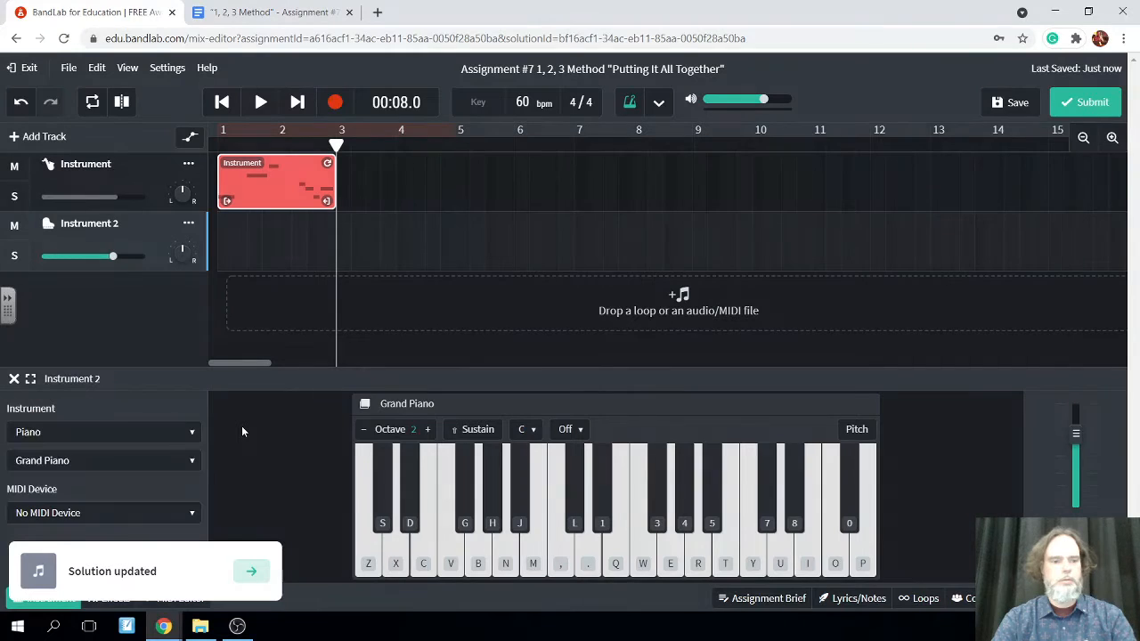
click(187, 462)
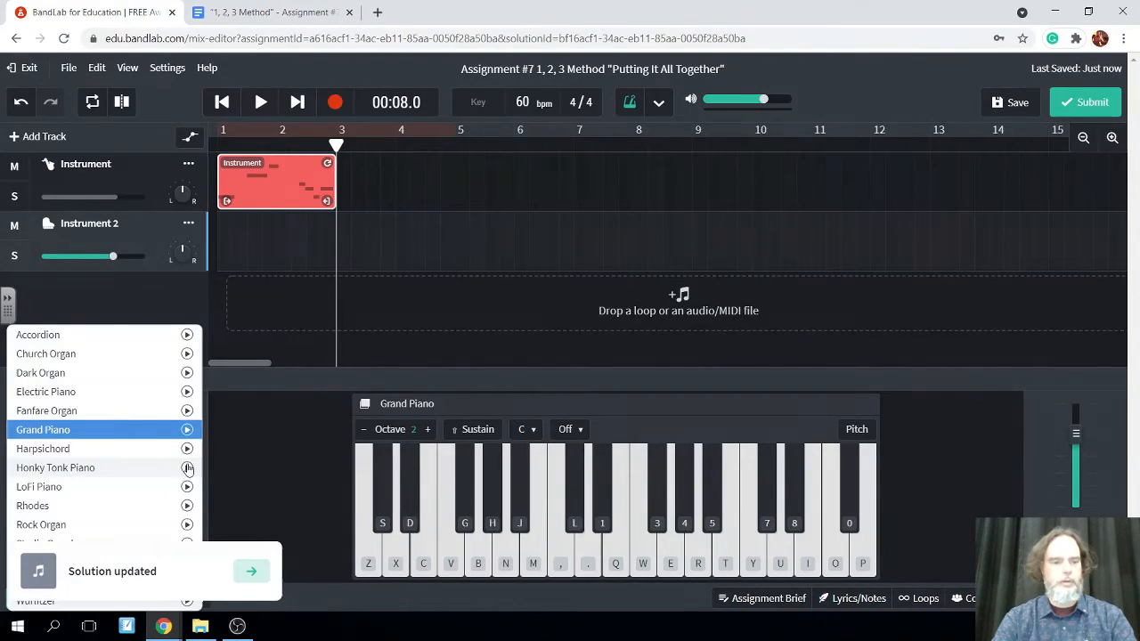
click(109, 590)
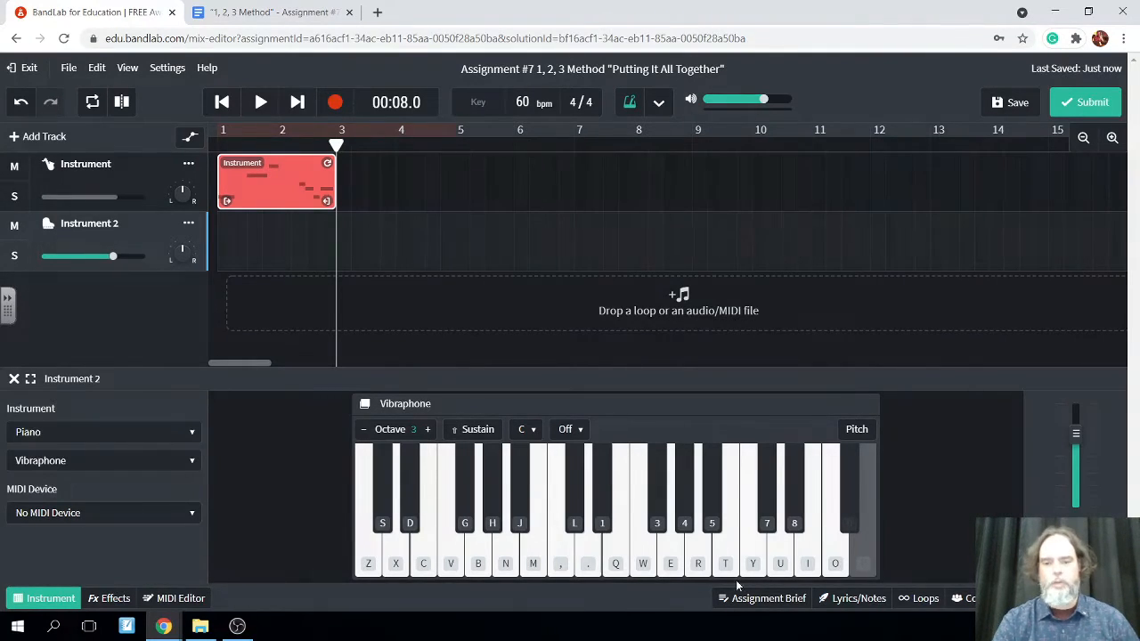
Reread the track 2 instructions in the assignment brief and rehearse a version of the main idea on the Vibraphone in octave 3
click(750, 598)
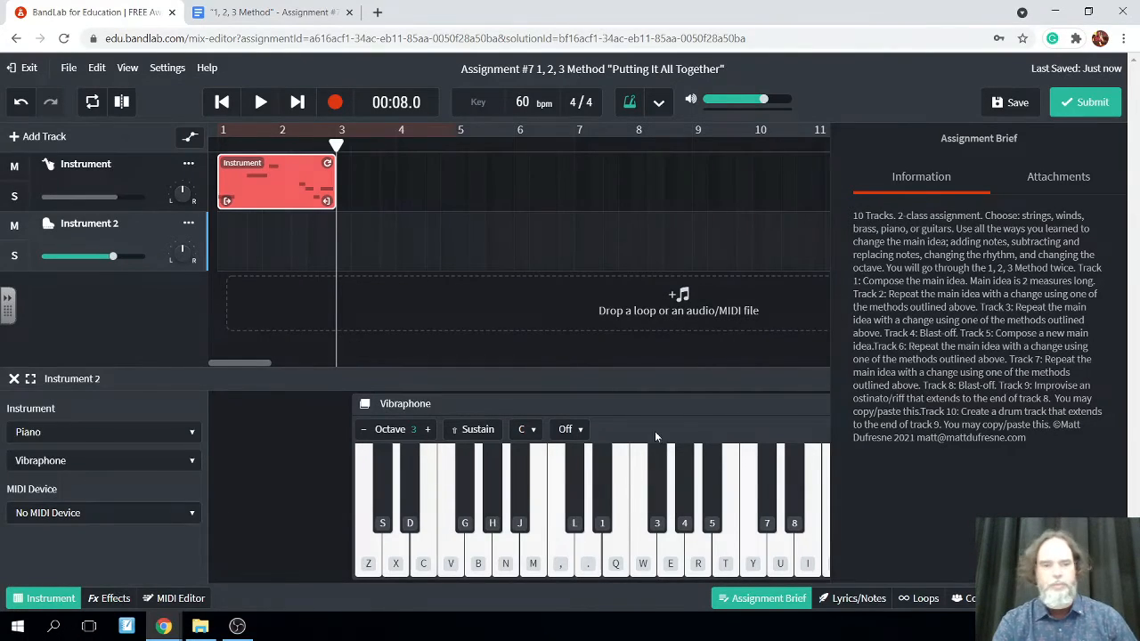
click(732, 599)
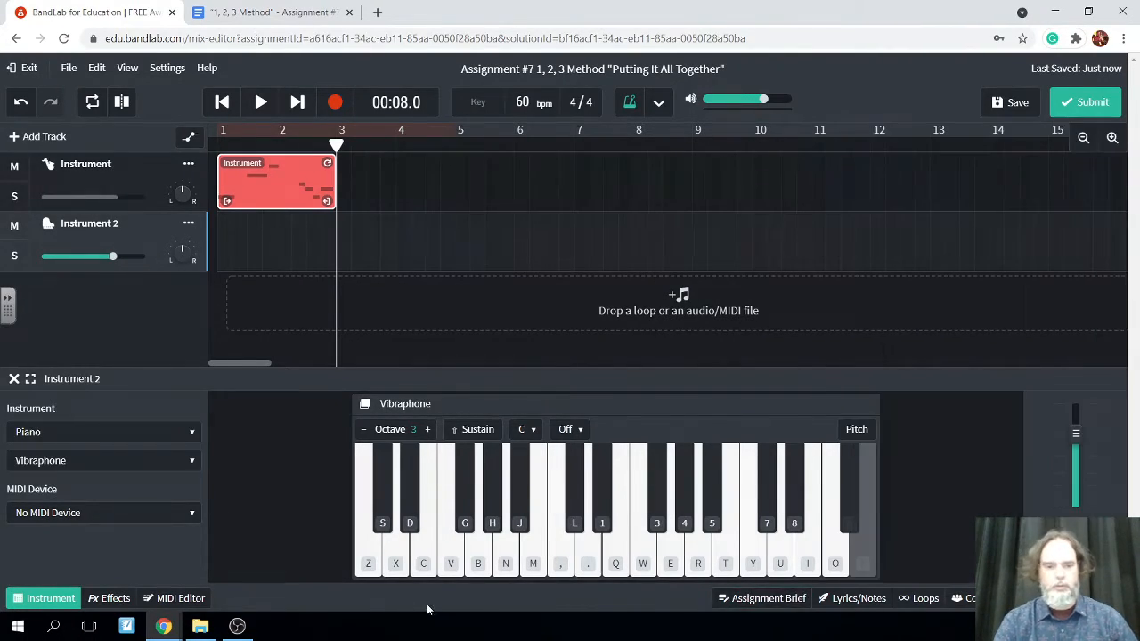
click(396, 568)
click(397, 568)
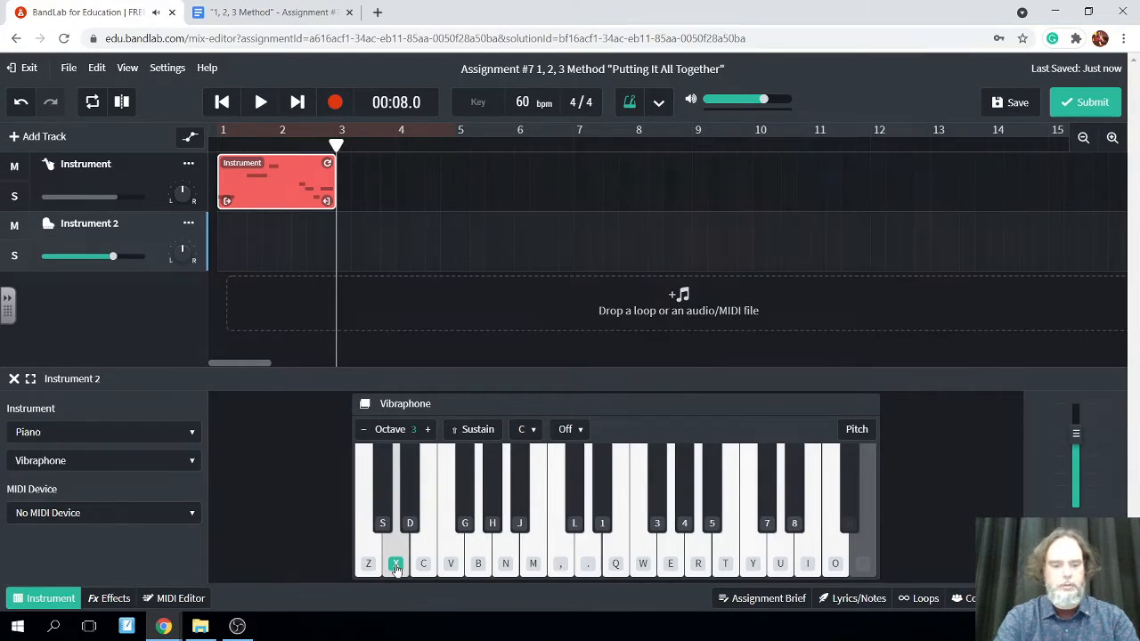
key(b)
key(n)
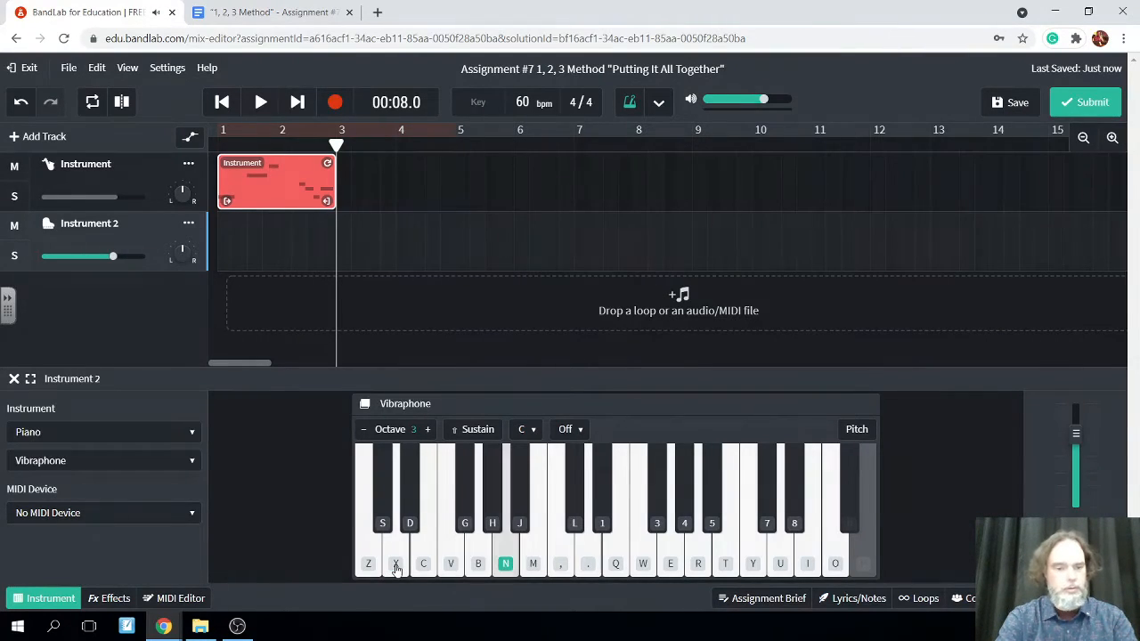
key(g)
key(c)
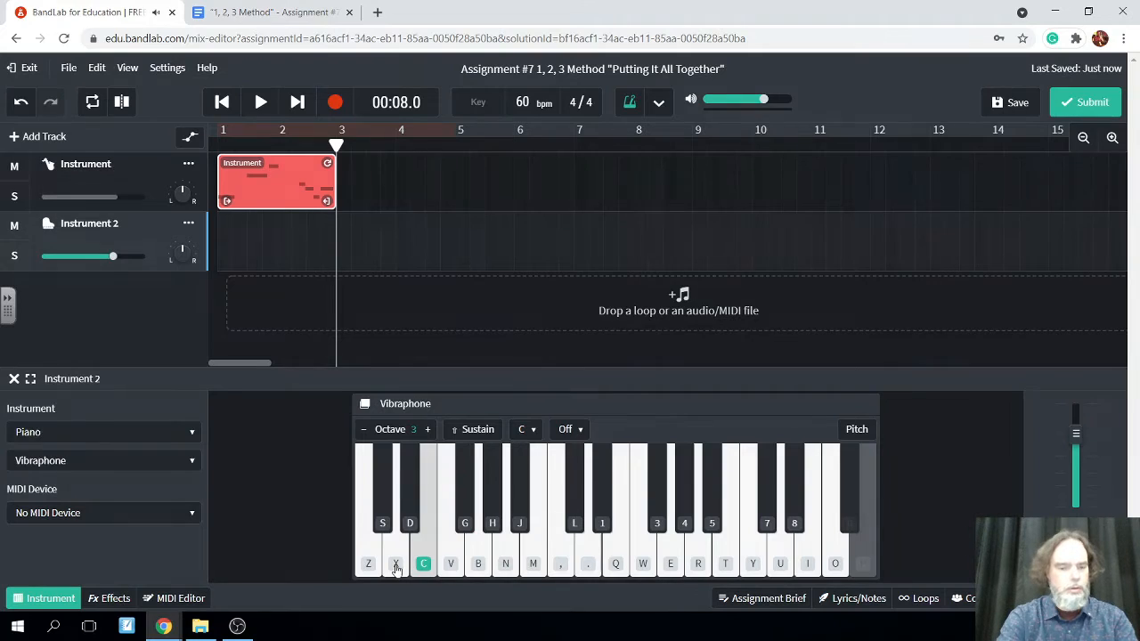
key(x)
key(c)
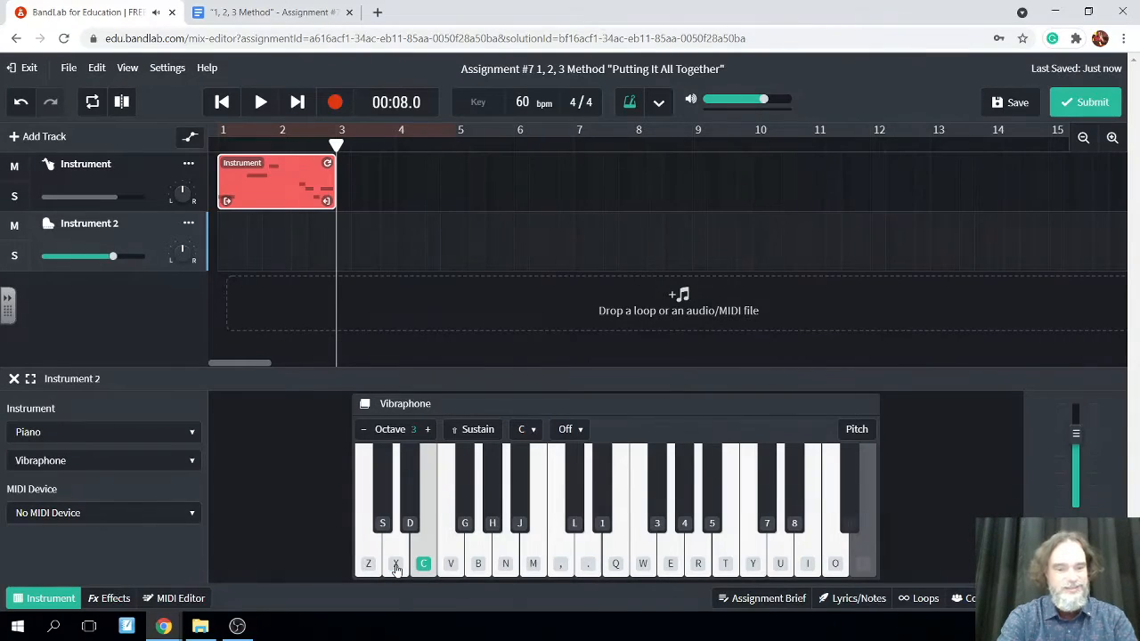
Rehearse the changed main idea D, G, A, F#, E, D, E on the Vibraphone, with F# replacing F
key(v)
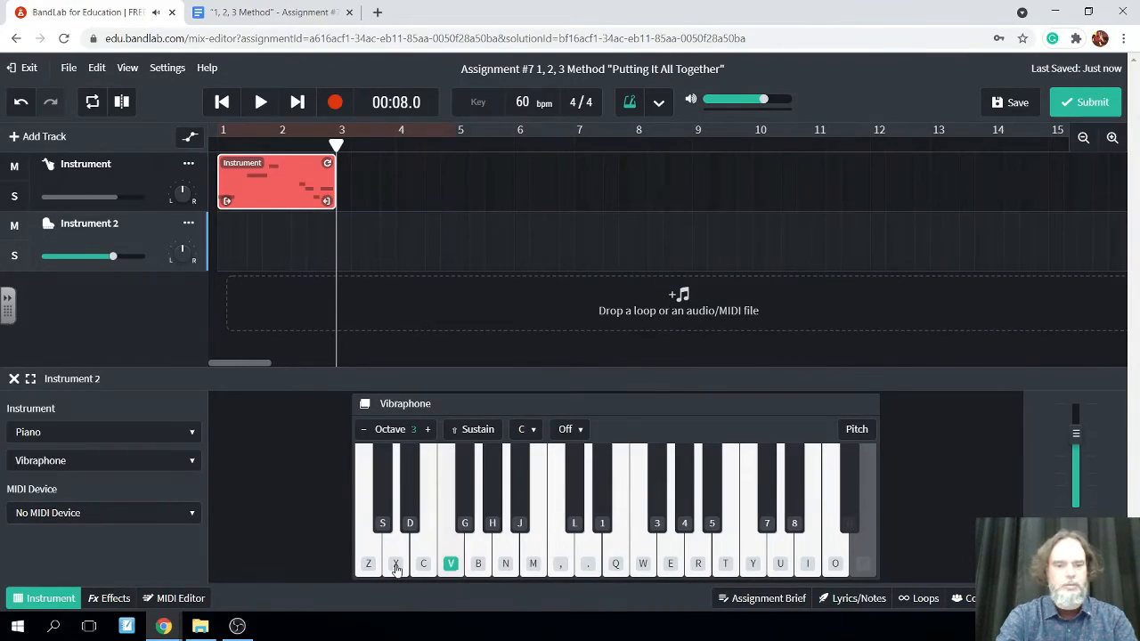
key(v)
key(g)
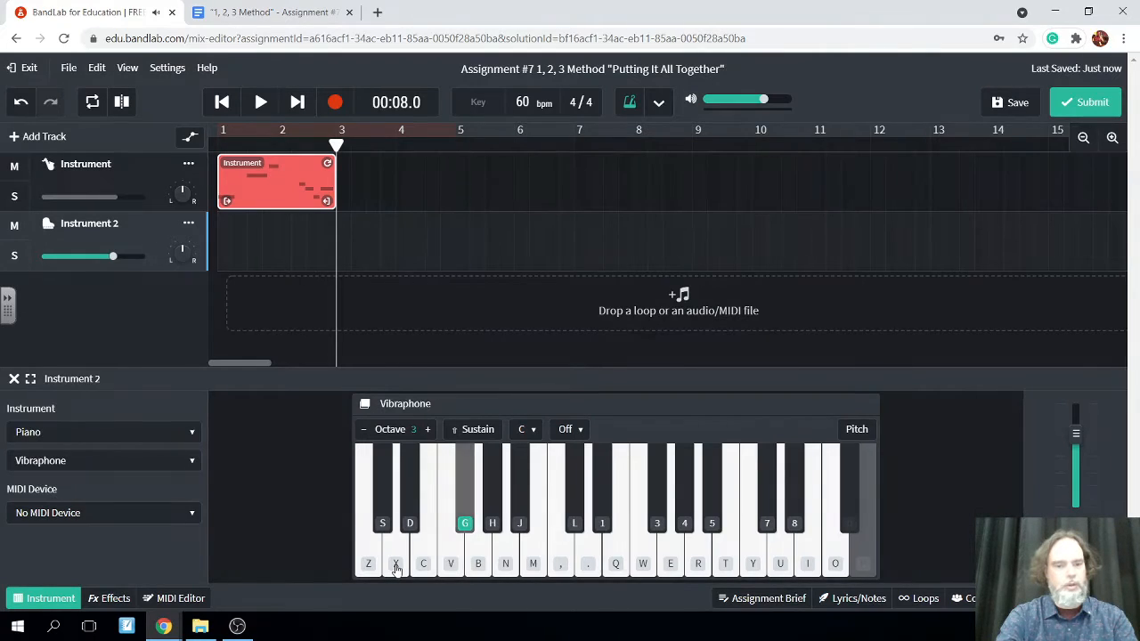
key(x)
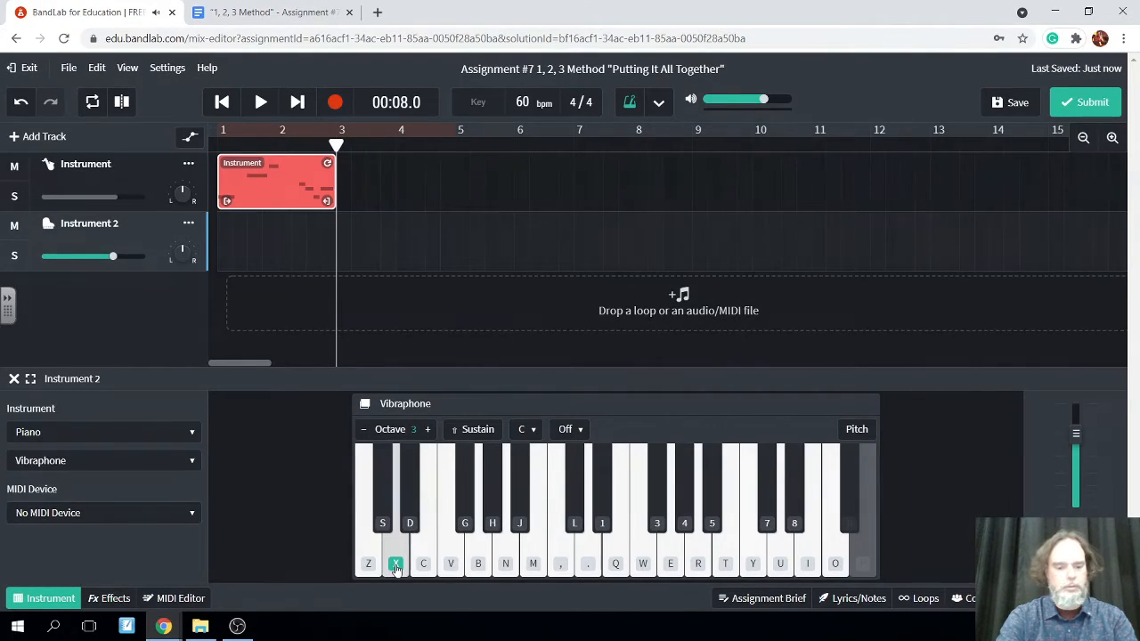
key(b)
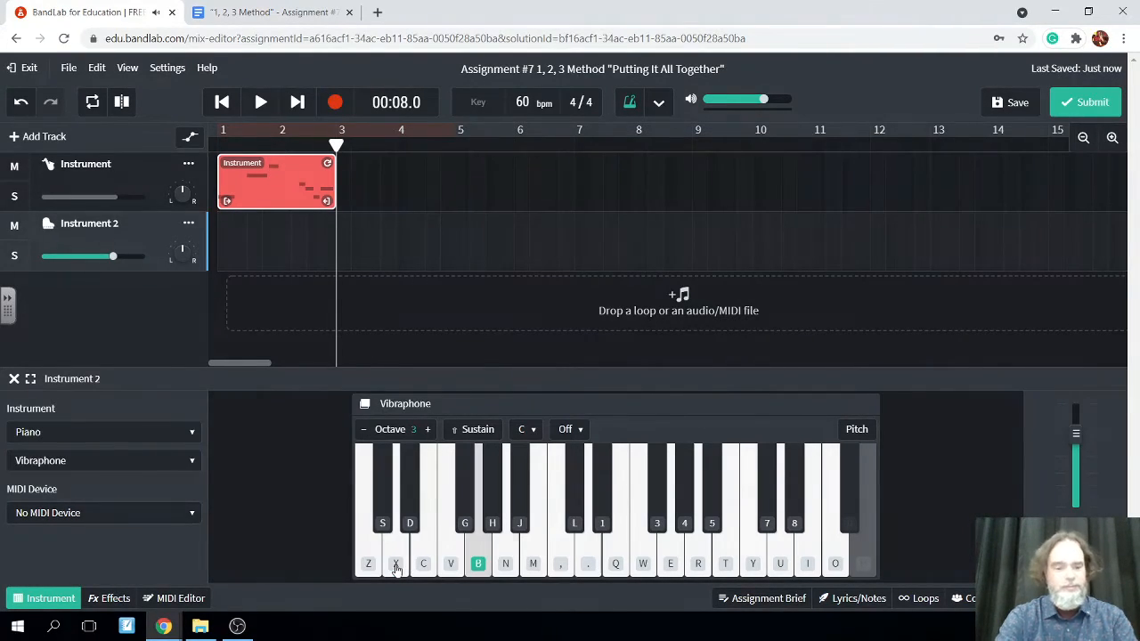
key(n)
key(c)
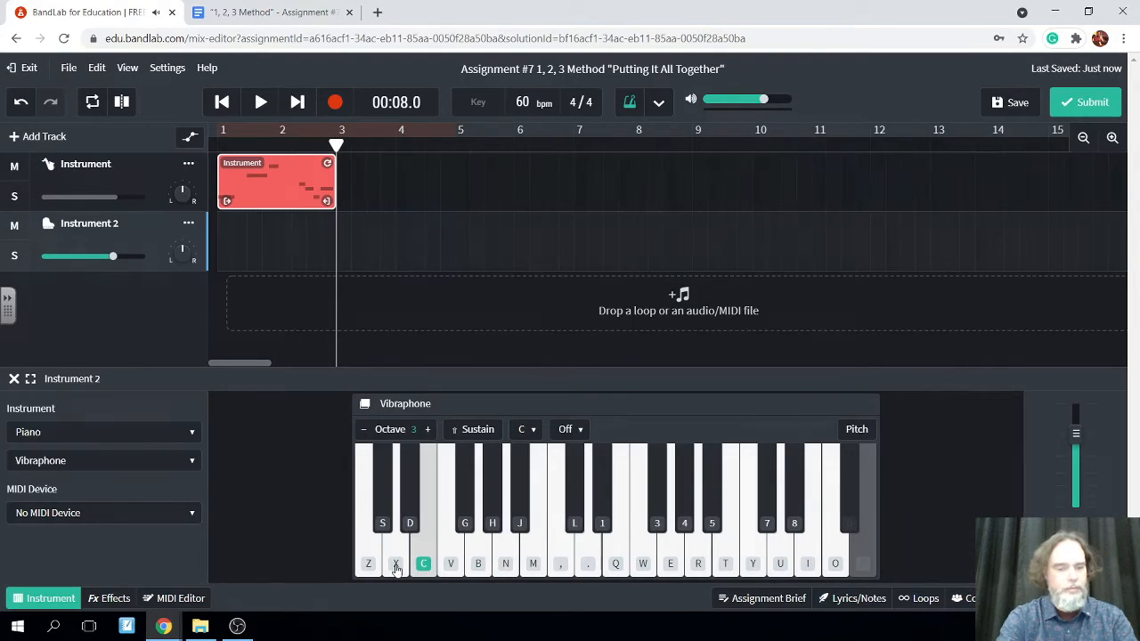
key(x)
key(c)
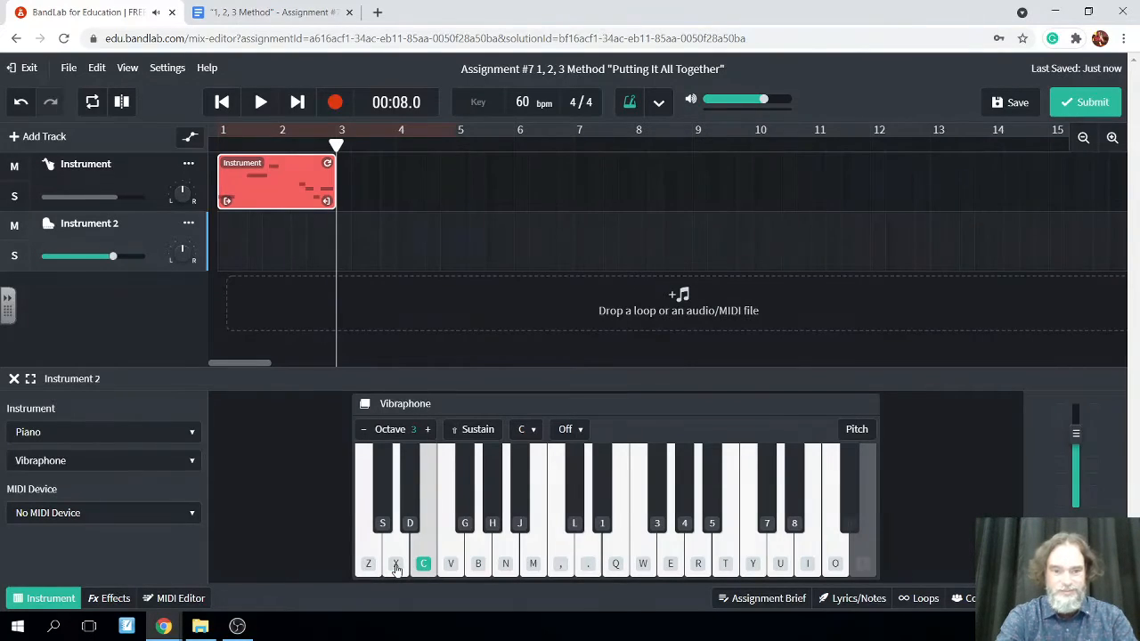
Record the changed repeat D, G, A, F#, E, D, E on the Vibraphone track from measure 3, over three measures
click(334, 102)
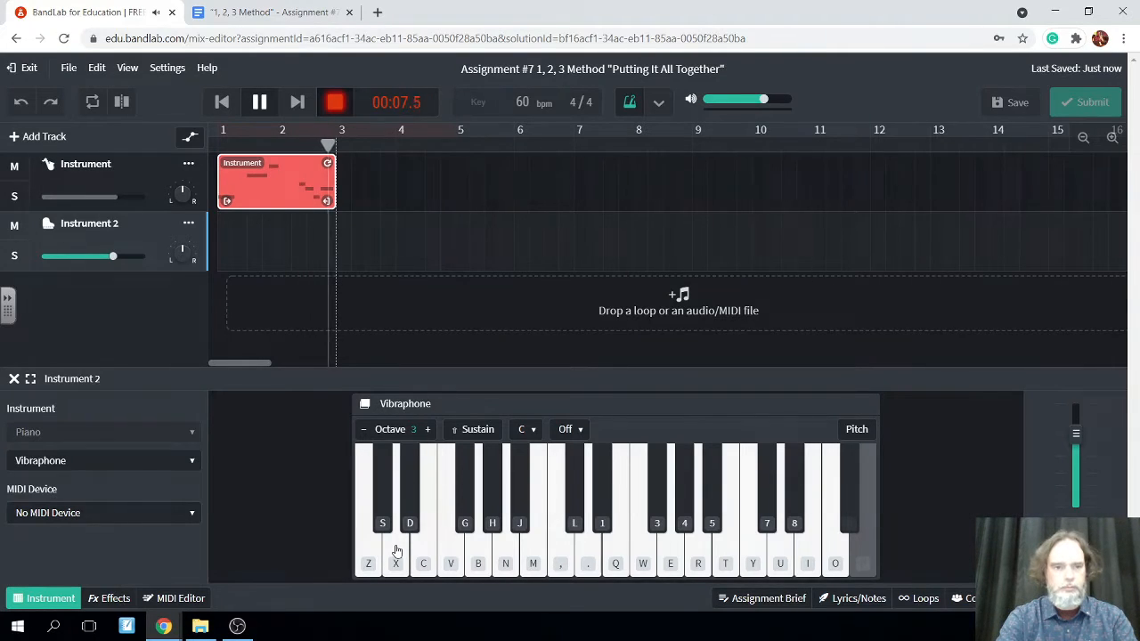
click(398, 551)
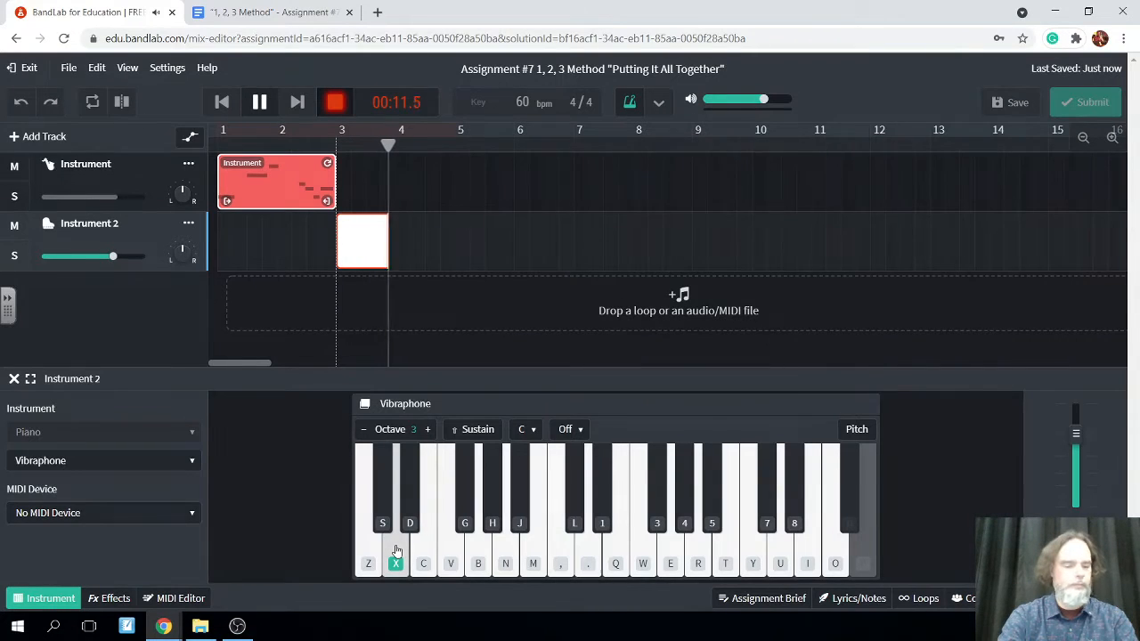
key(b)
key(n)
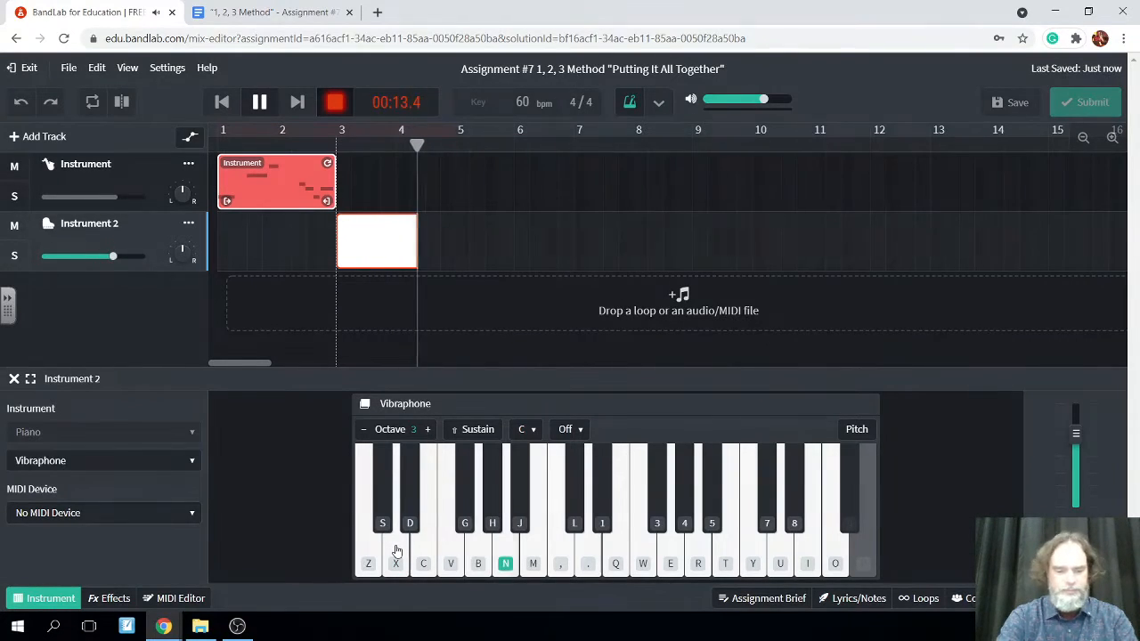
key(g)
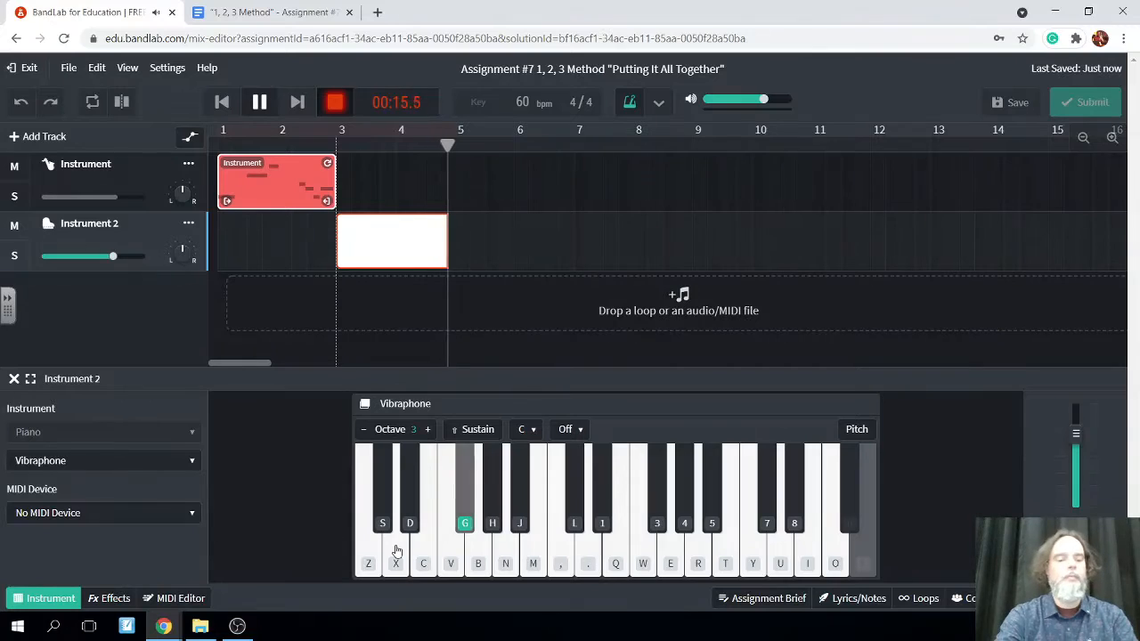
key(c)
key(x)
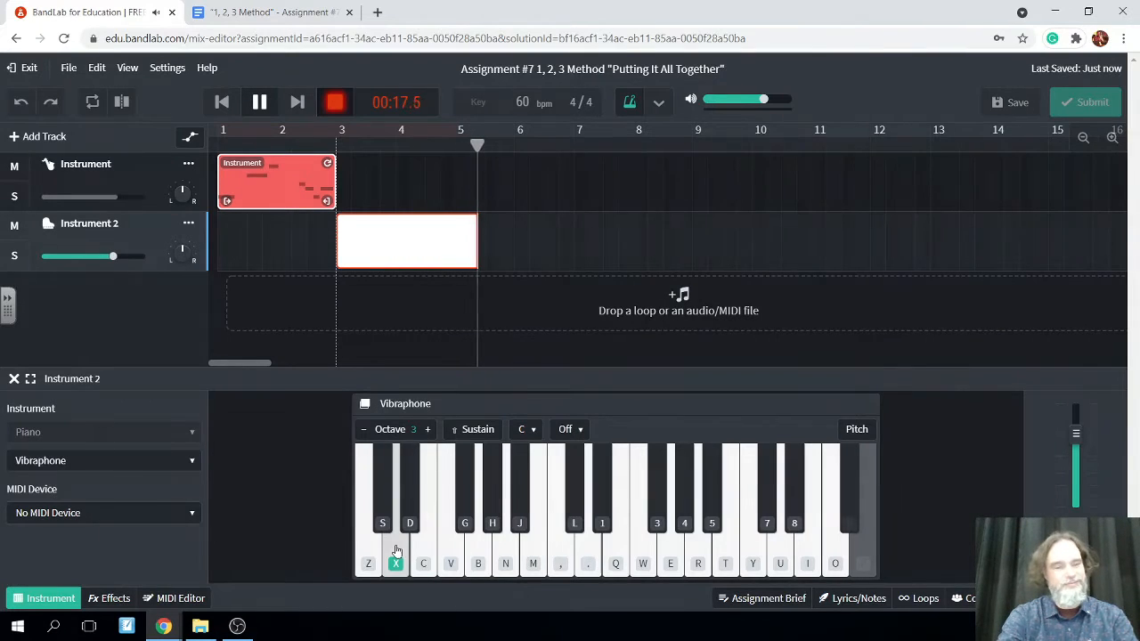
key(c)
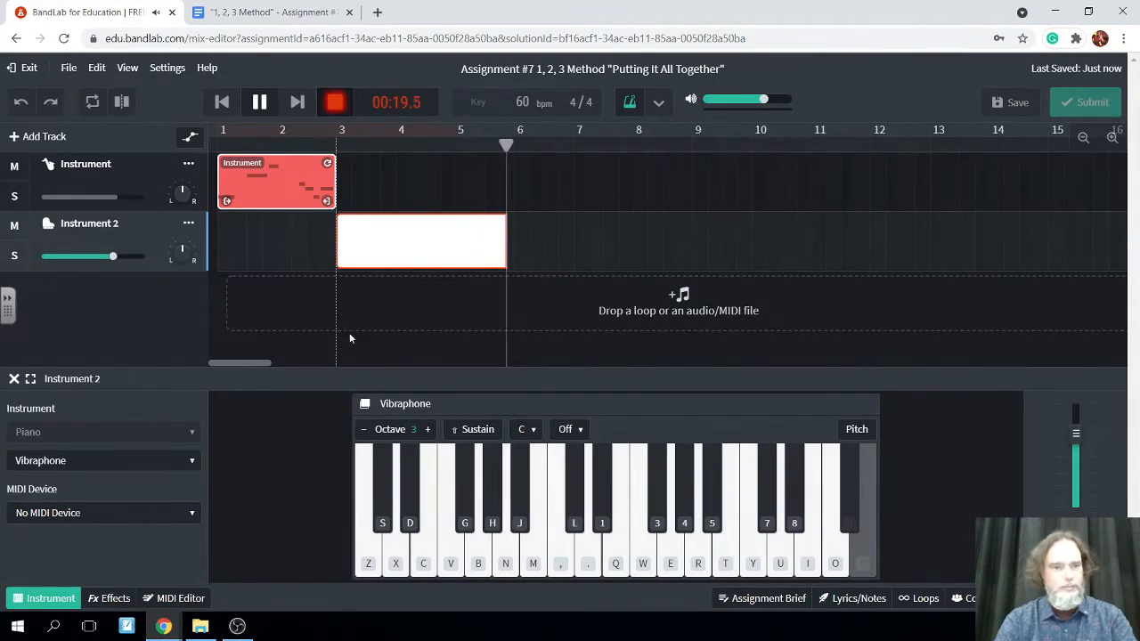
key(space)
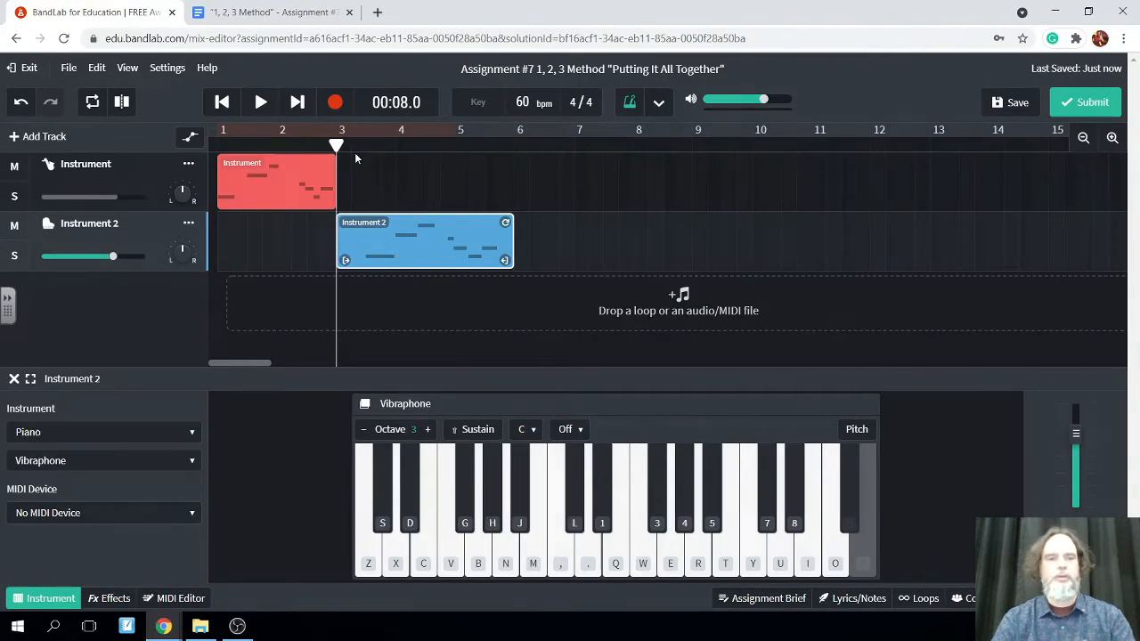
Place the playhead at the end of the Vibraphone region, at 00:20.0, and save the project
drag(350, 149, 513, 166)
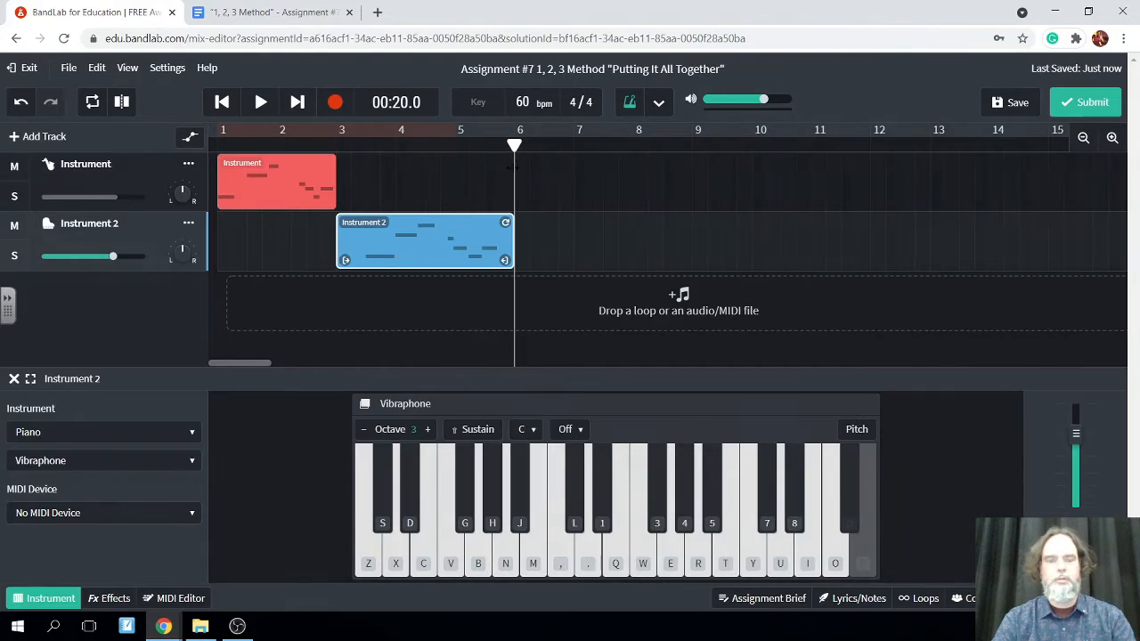
click(1017, 108)
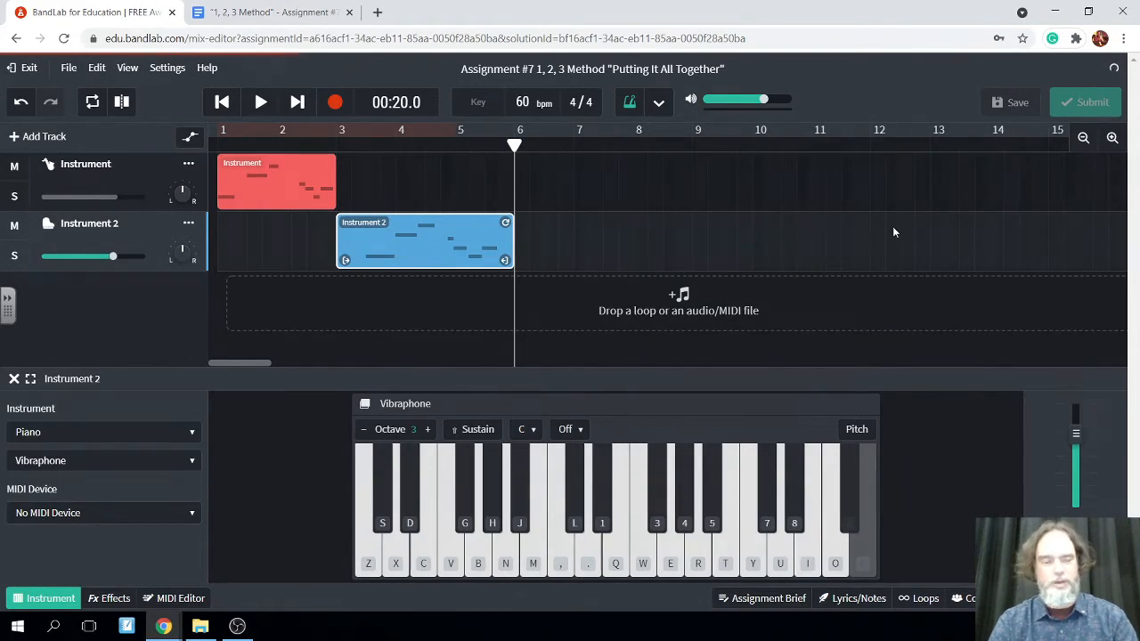
Add a third instrument track and set its sound to Solo Violin from the Strings category
click(36, 136)
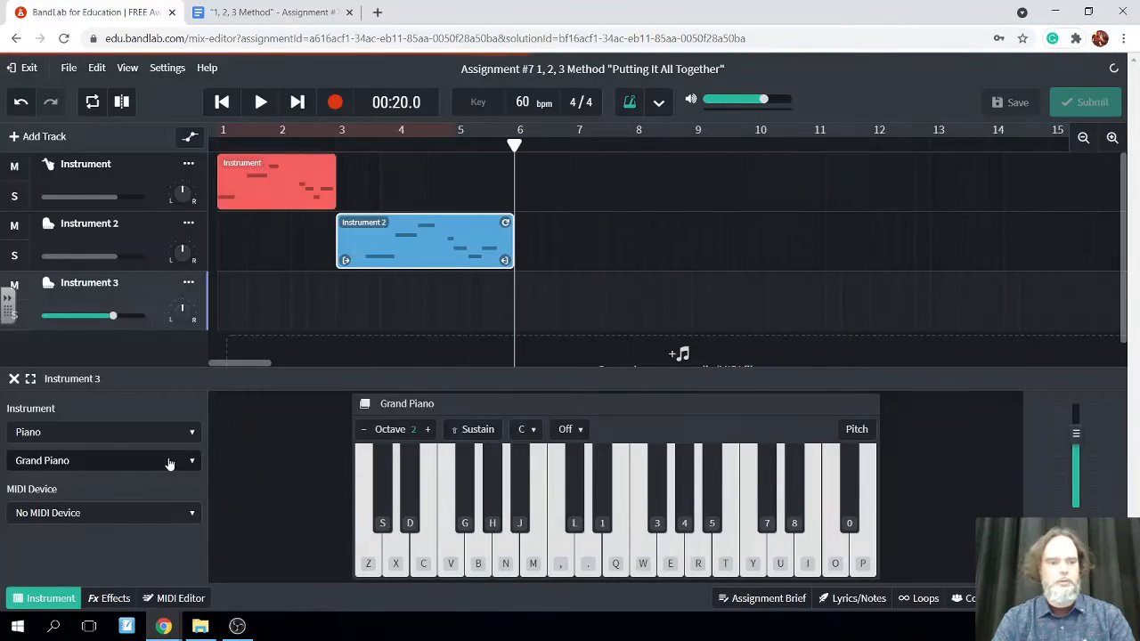
click(183, 433)
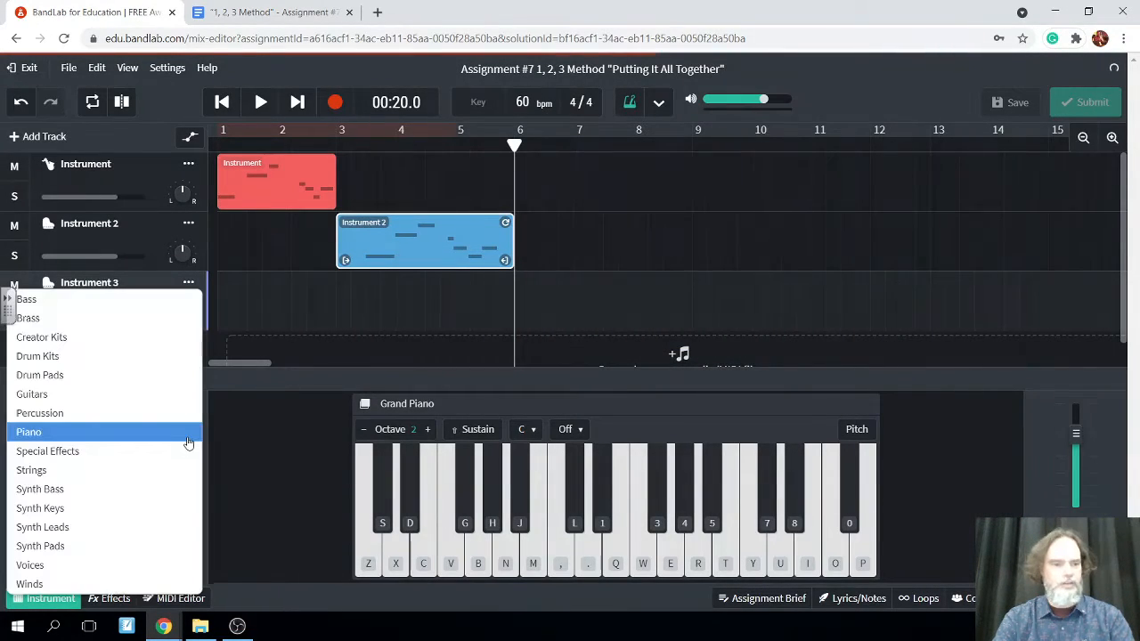
click(124, 476)
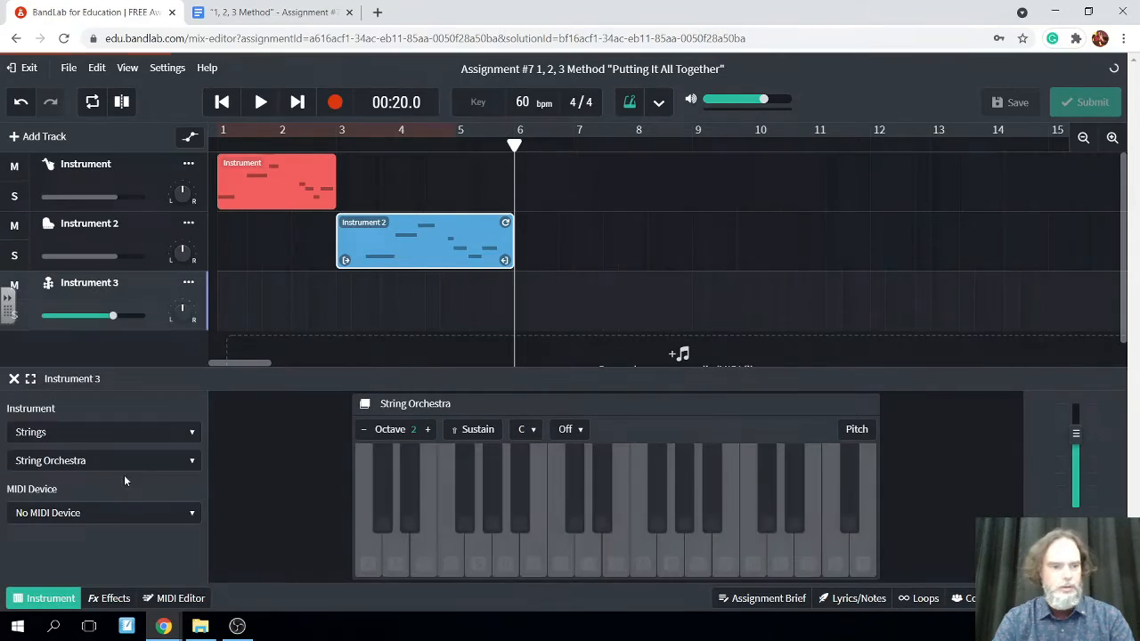
click(187, 470)
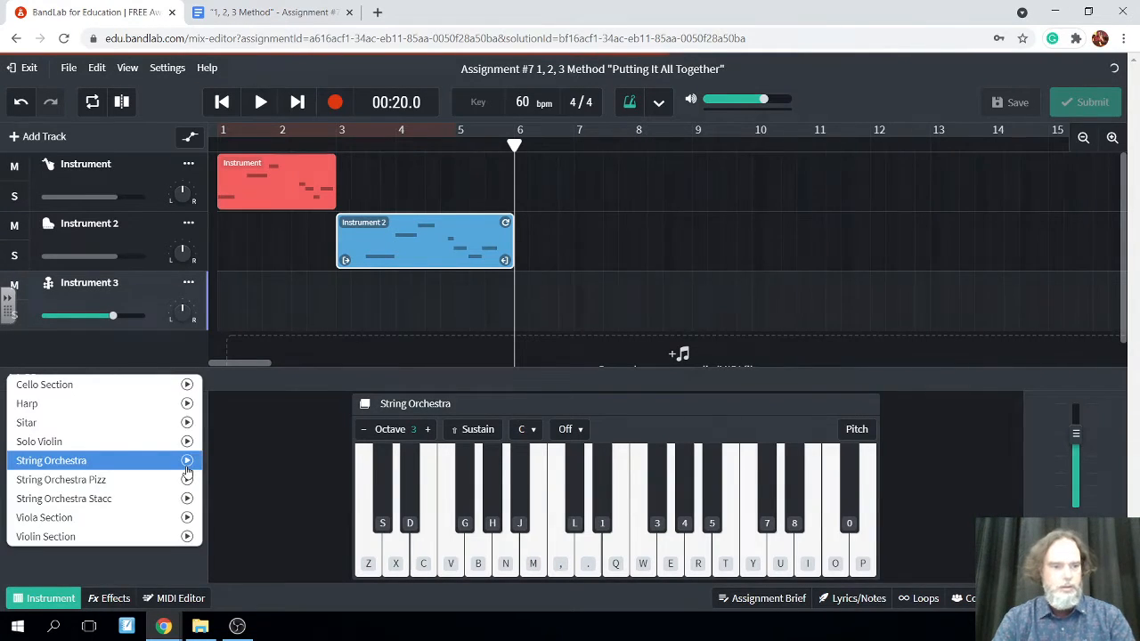
click(115, 440)
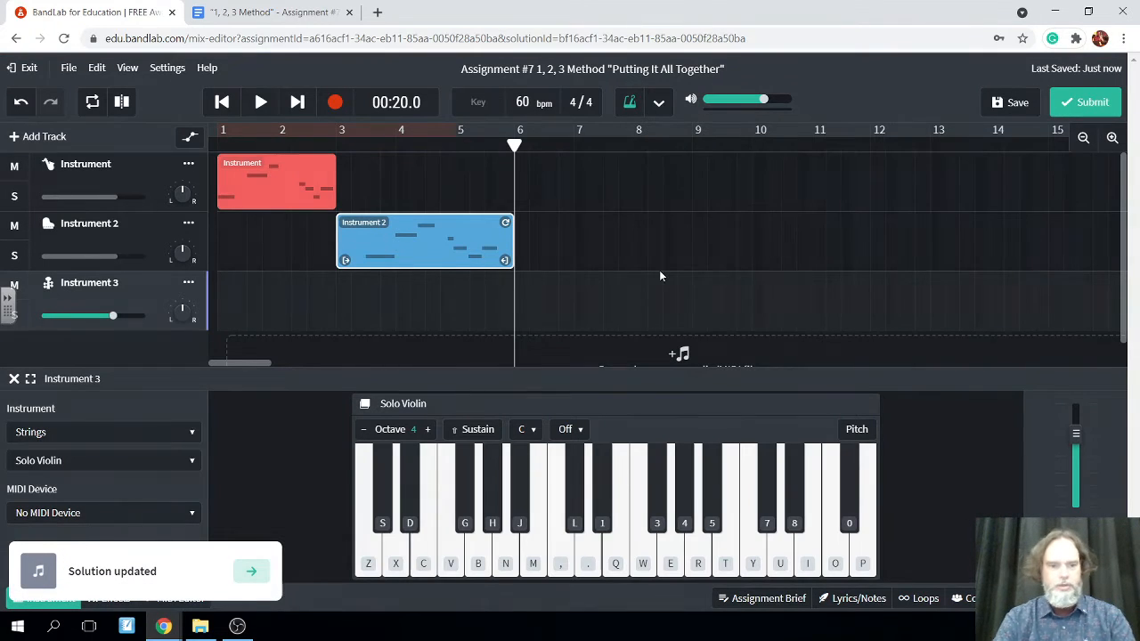
Try out the opening notes of the main idea, including D, G and A, on the Solo Violin in octave 4
click(398, 566)
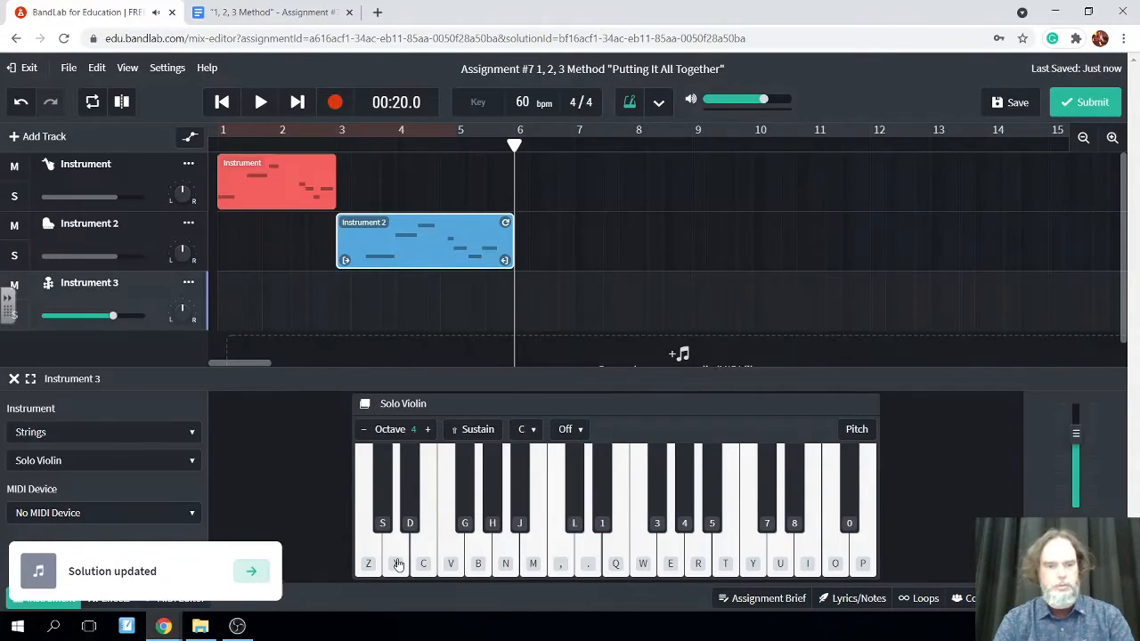
click(428, 559)
click(475, 555)
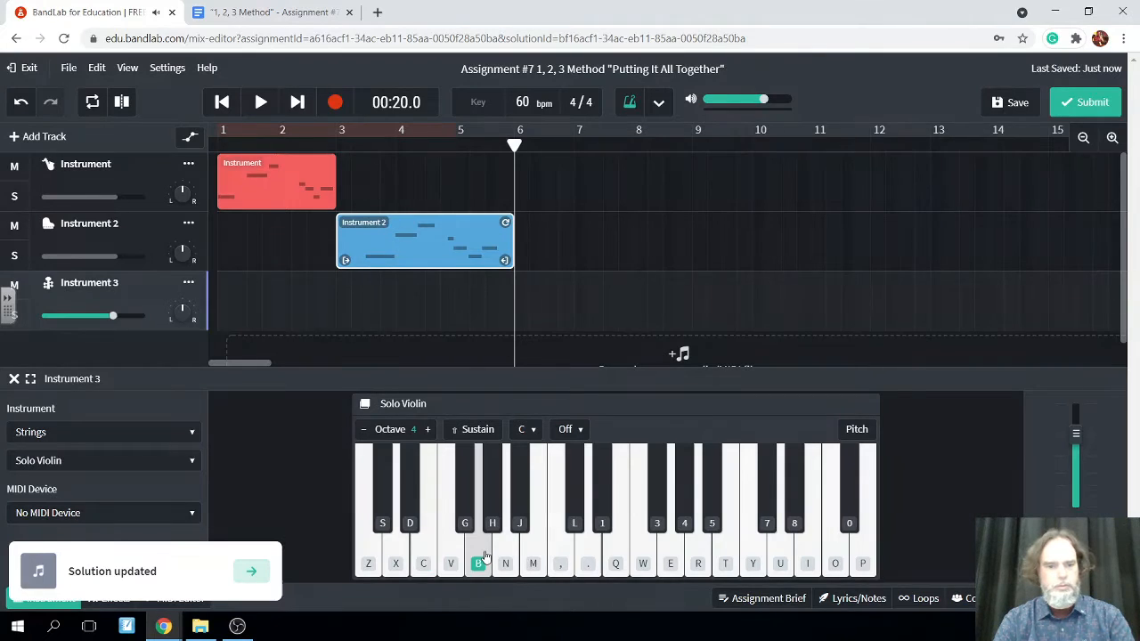
click(508, 561)
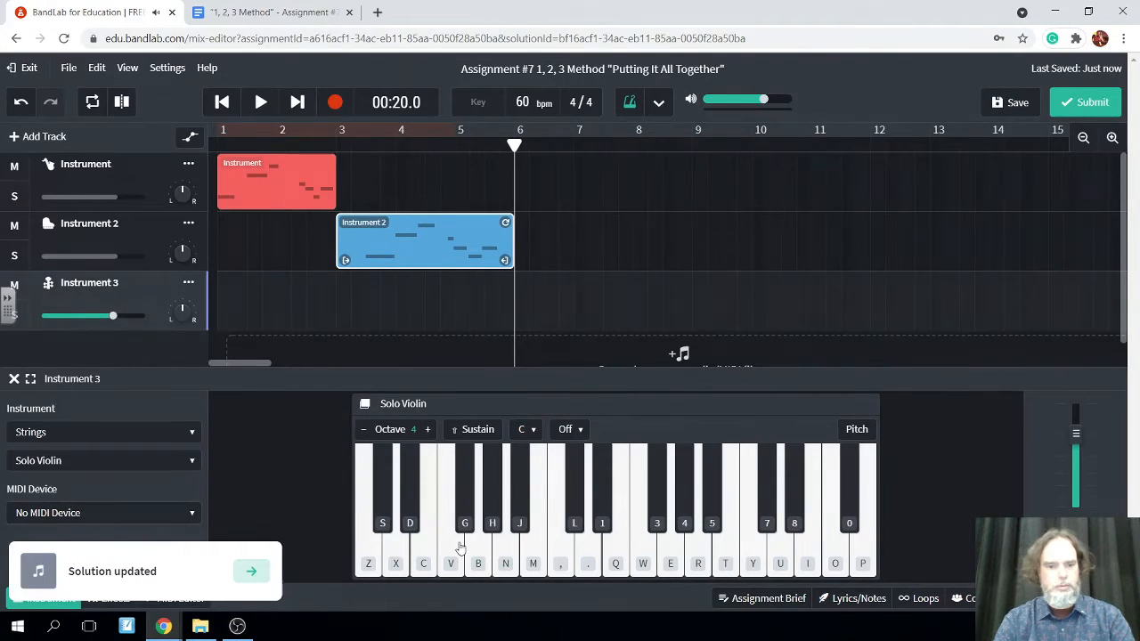
click(395, 557)
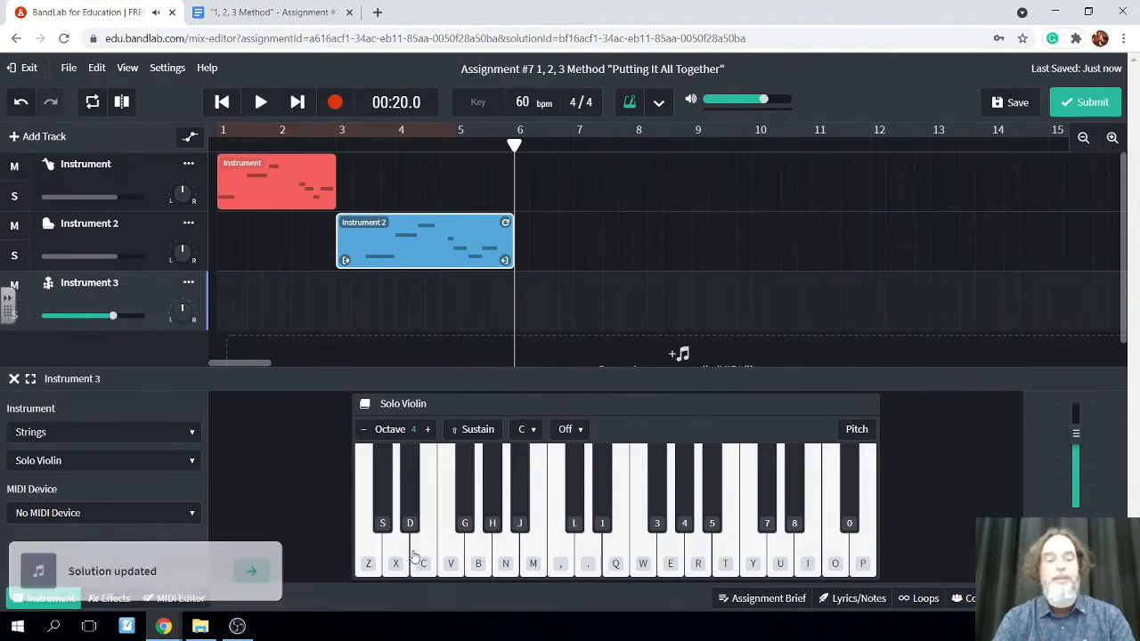
click(391, 559)
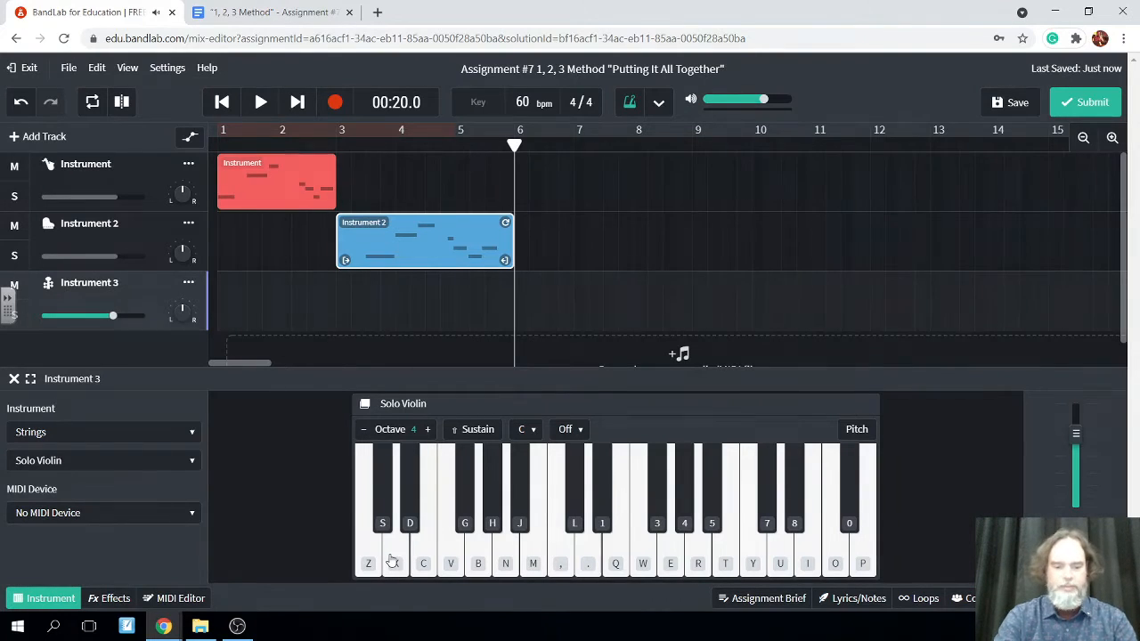
Rehearse the main idea D, G, A, F, E, D on the Solo Violin, extending it with the ending E, C, E, D
click(392, 561)
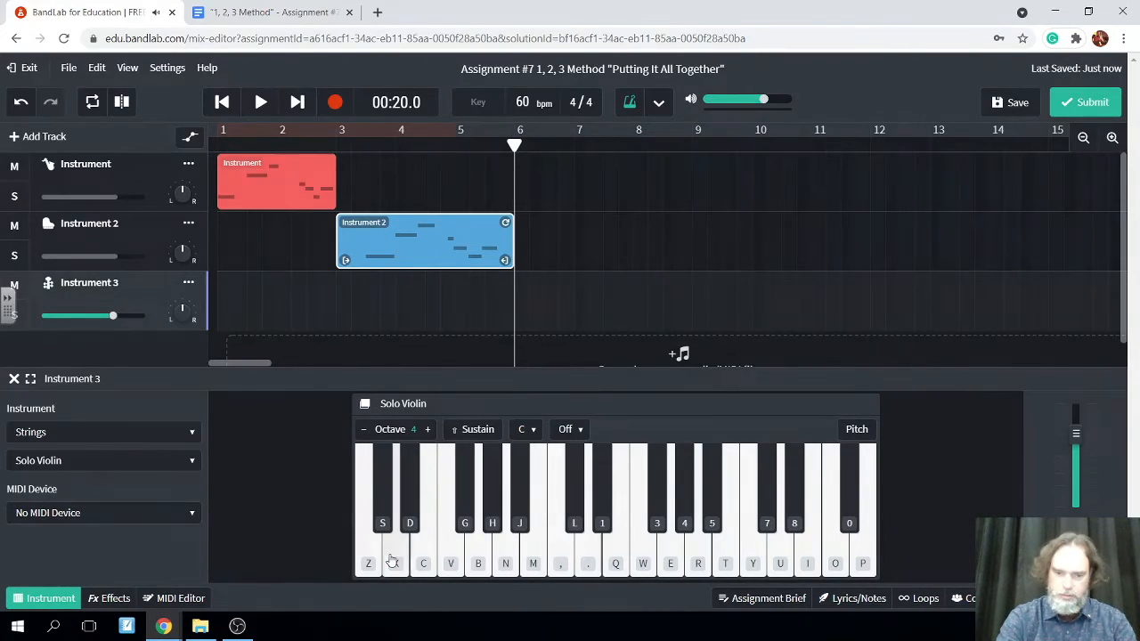
key(b)
key(n)
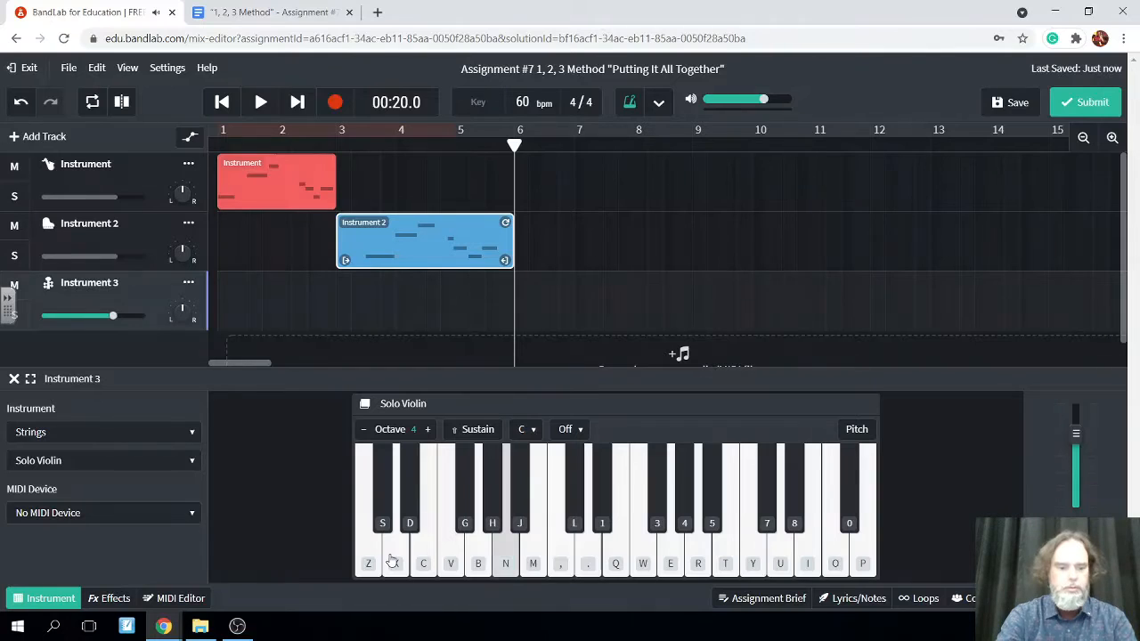
key(v)
key(c)
key(x)
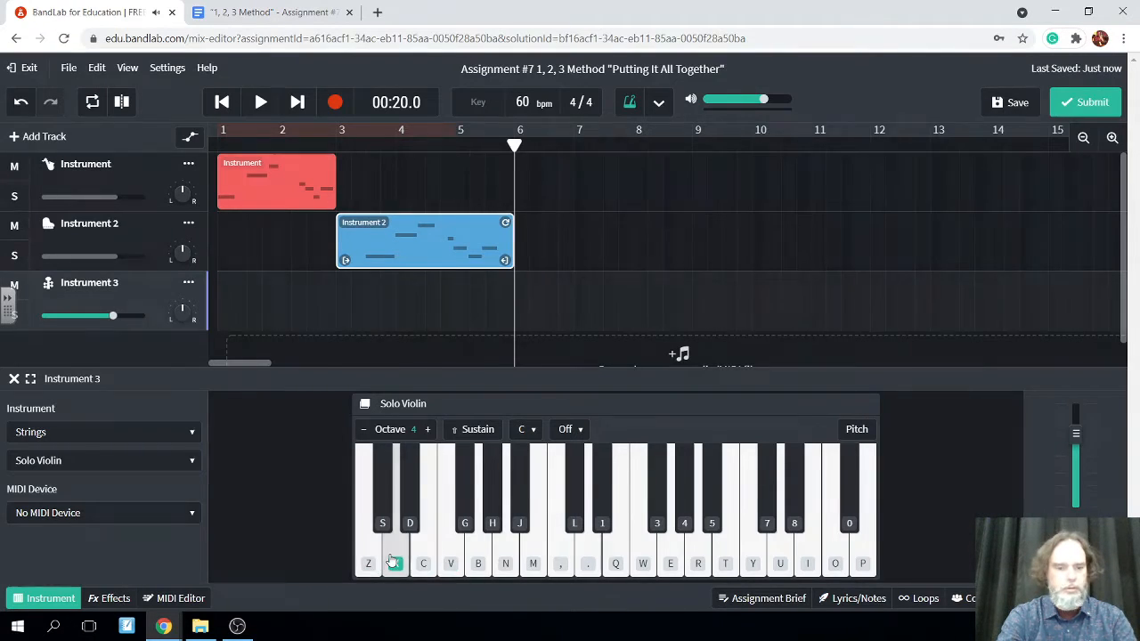
key(x)
key(b)
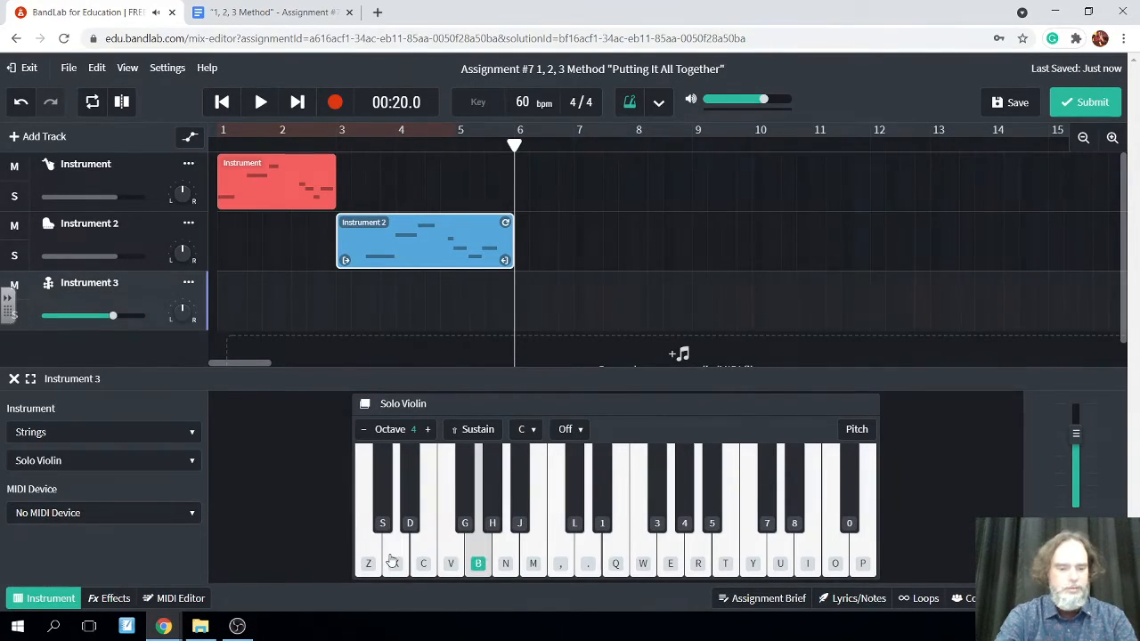
key(n)
key(v)
key(c)
key(x)
key(c)
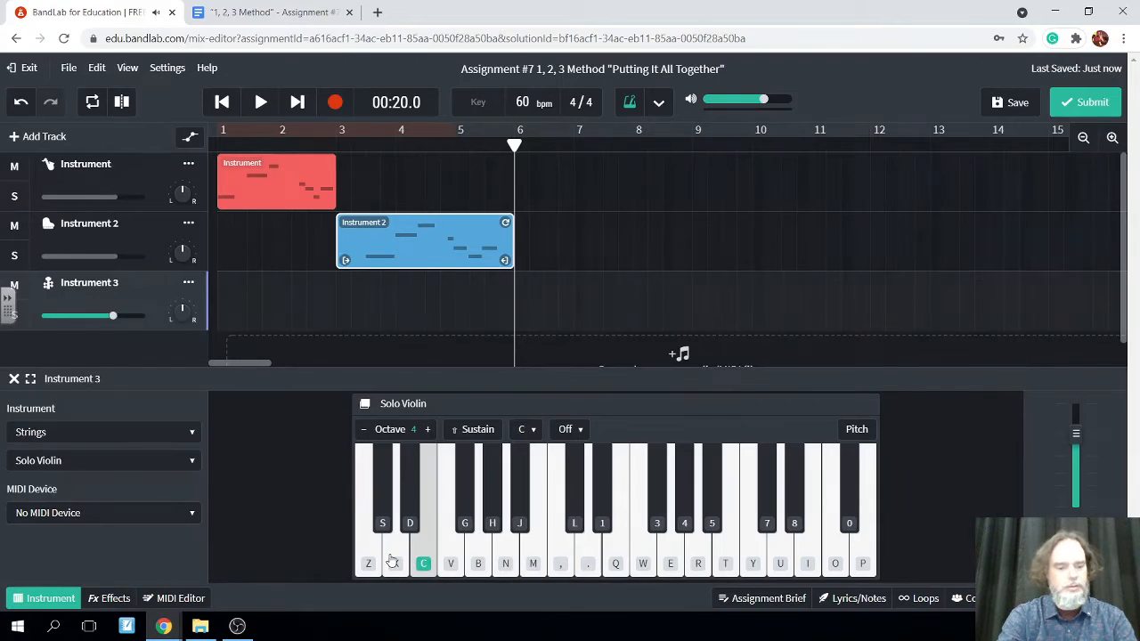
key(z)
key(c)
key(x)
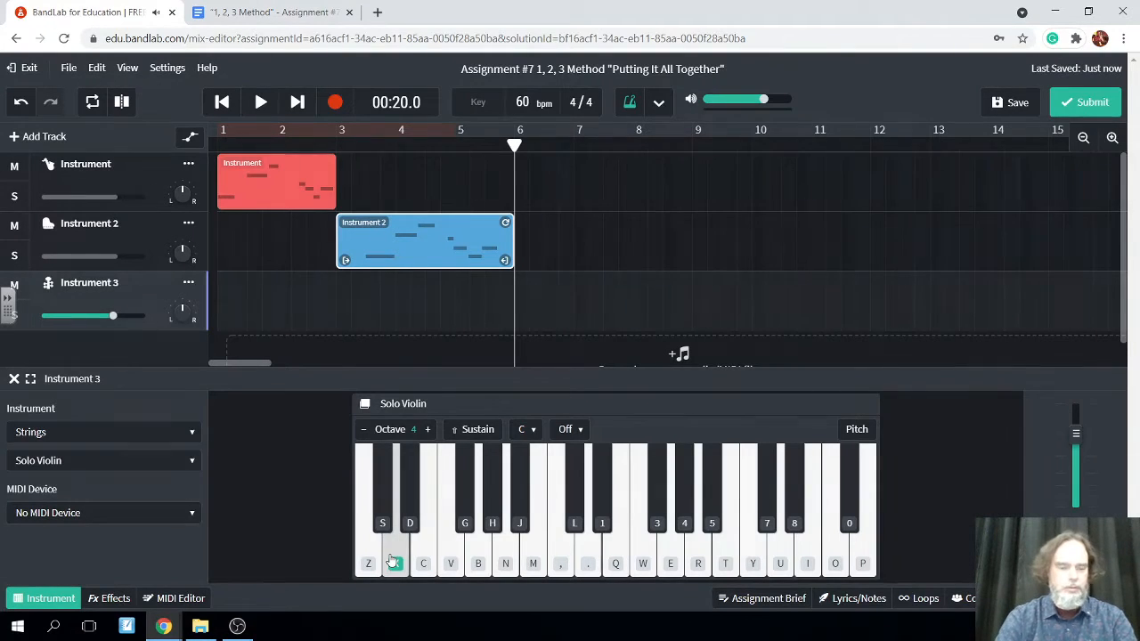
Record the main idea D, G, A, F, E, D on the Solo Violin track, starting from 00:20.0
click(336, 100)
click(401, 554)
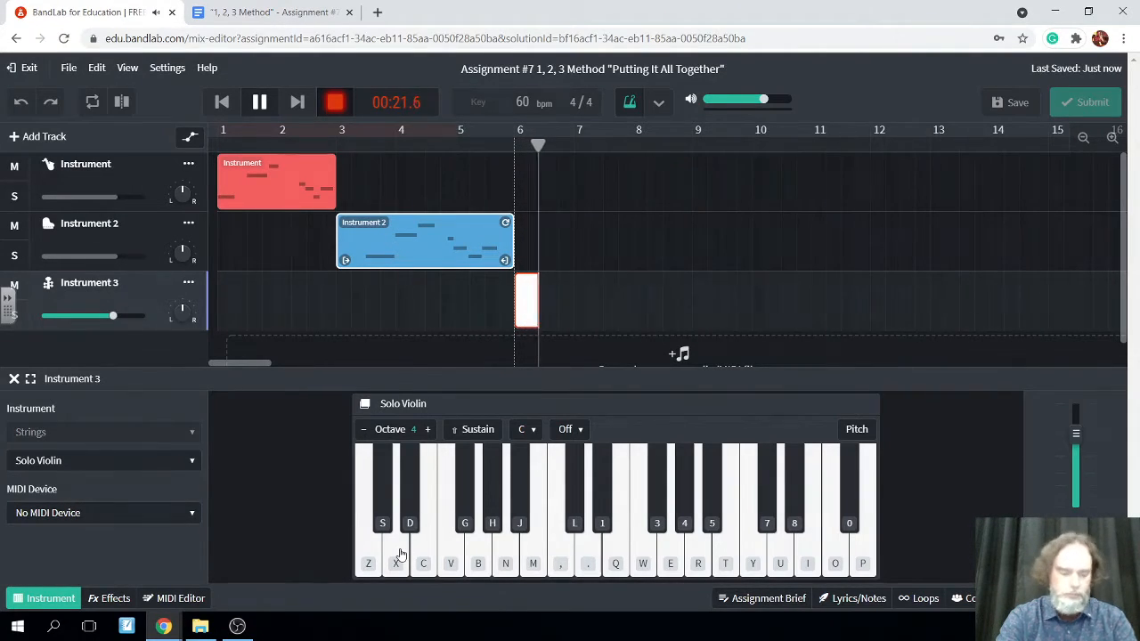
click(400, 554)
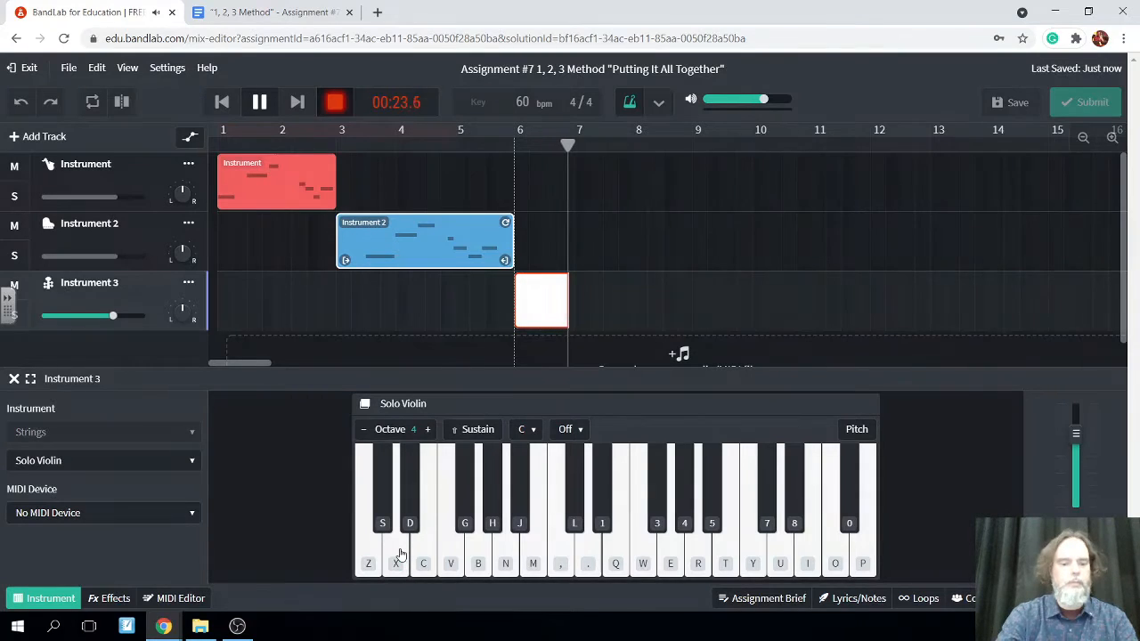
key(b)
key(n)
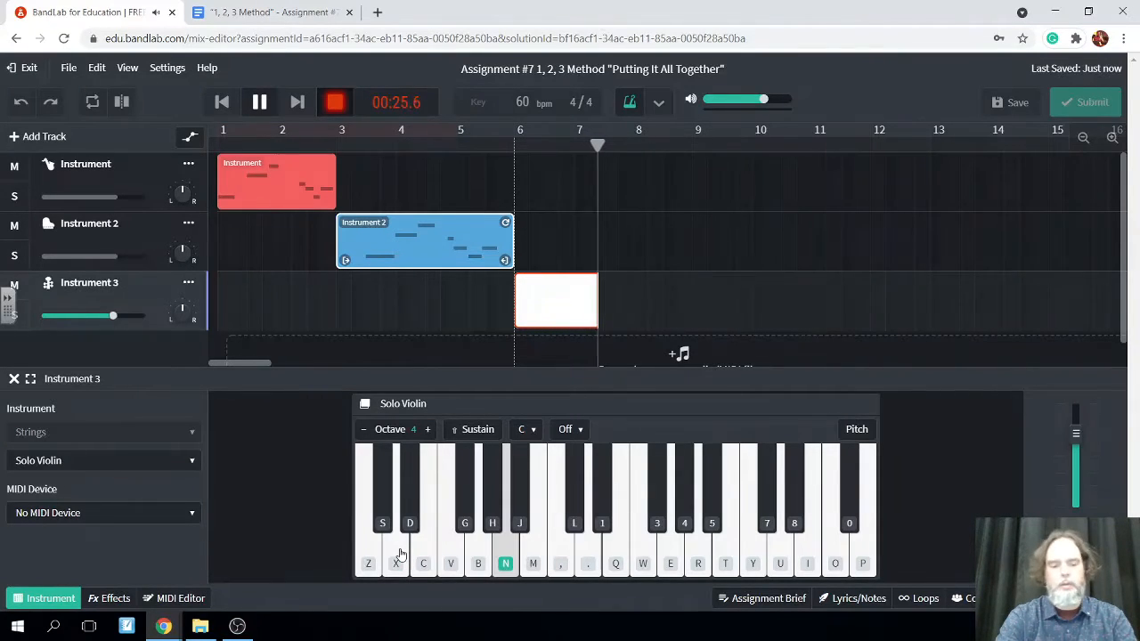
key(v)
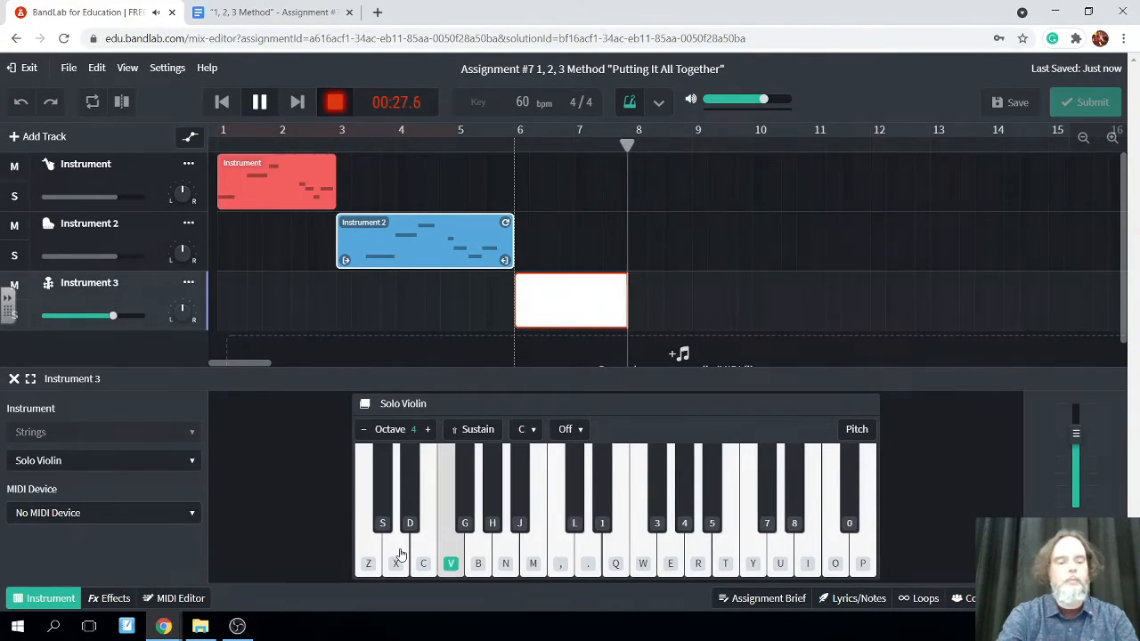
key(c)
key(x)
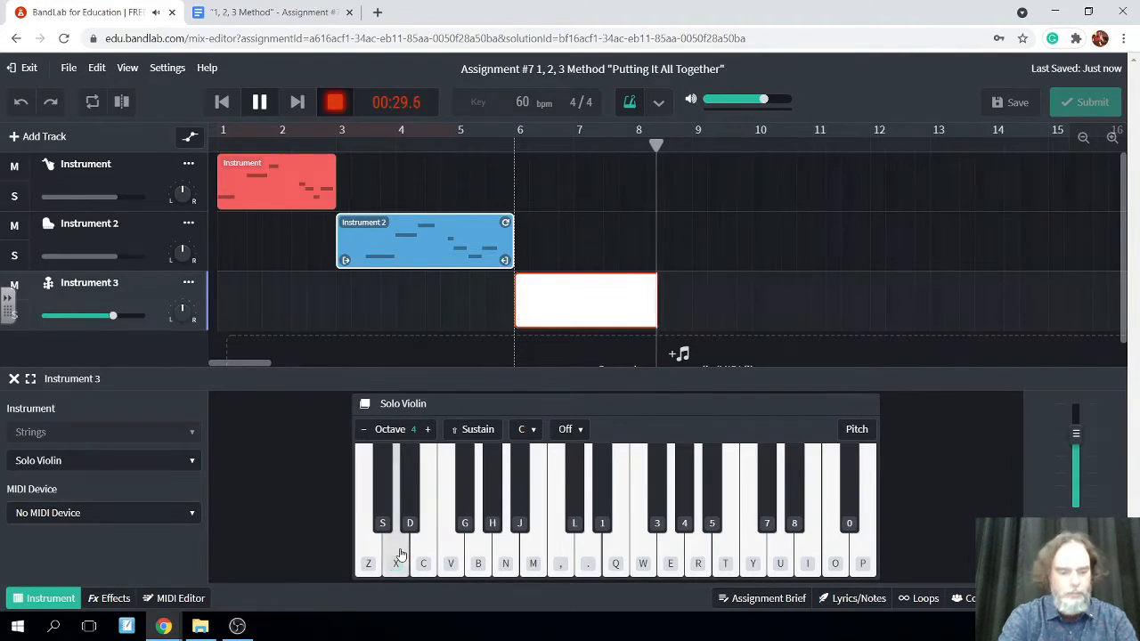
Extend the Solo Violin take with the ending E, C, E, D, stop recording and save the project
key(c)
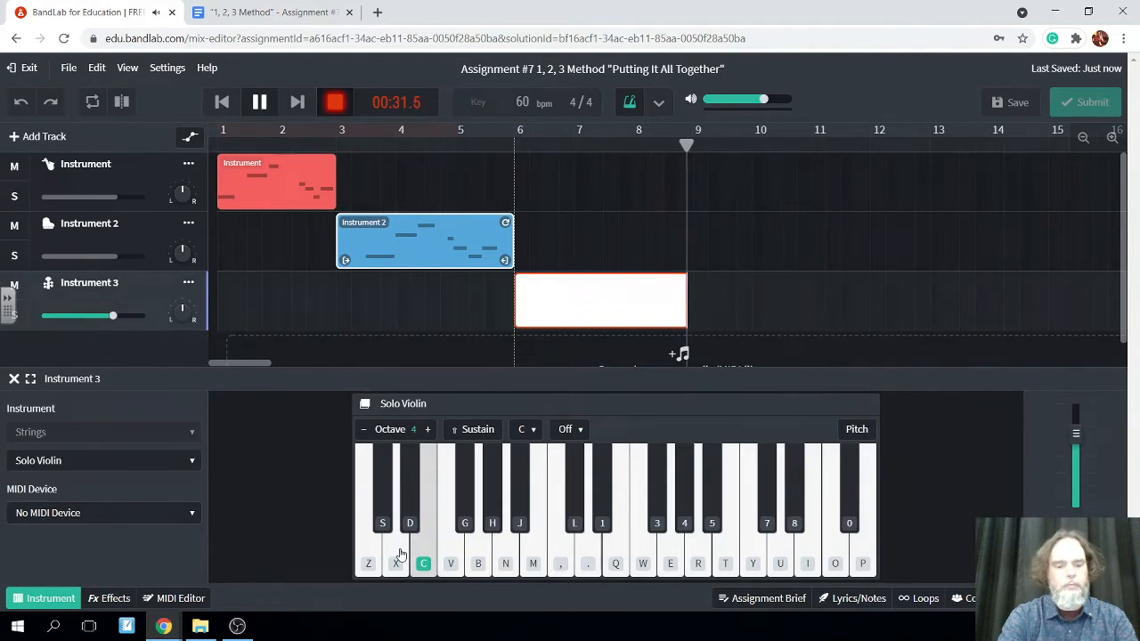
key(z)
key(c)
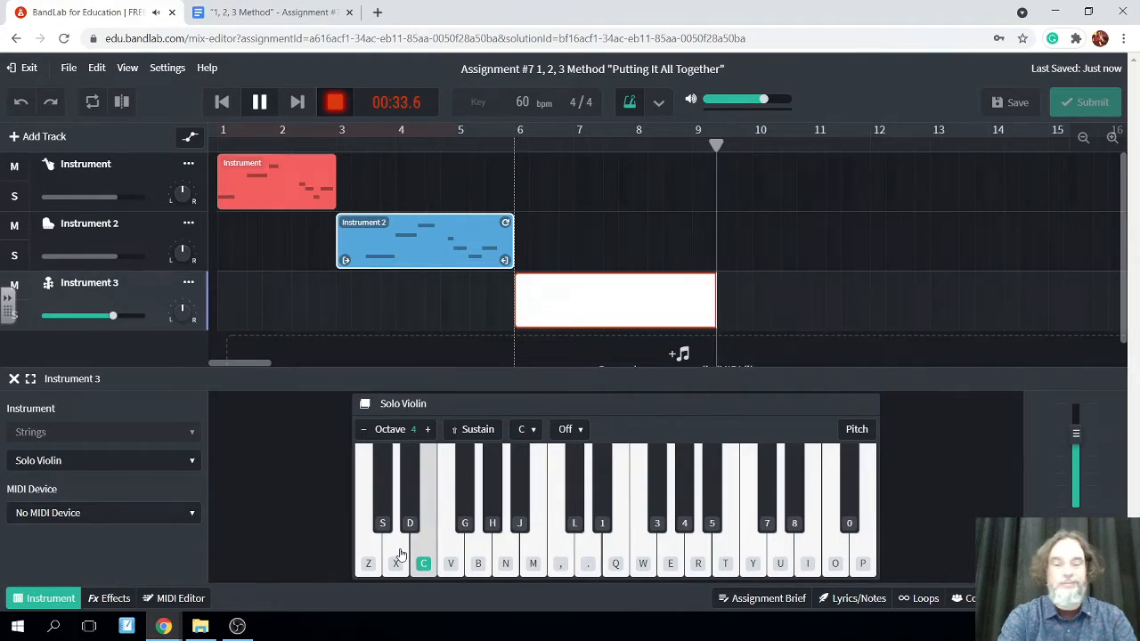
key(x)
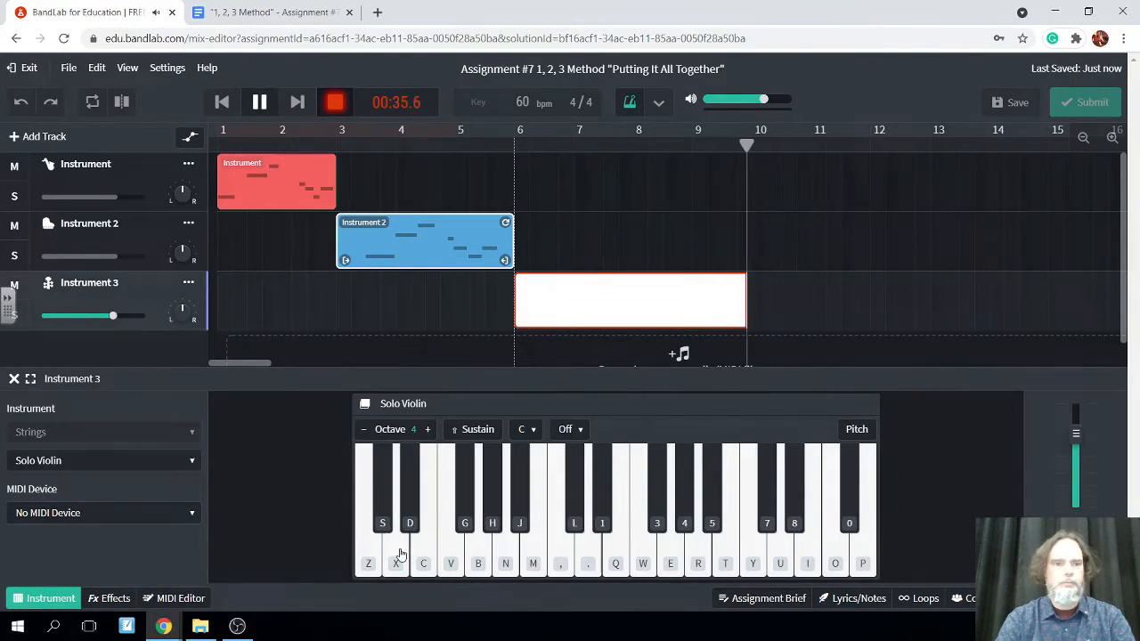
click(260, 107)
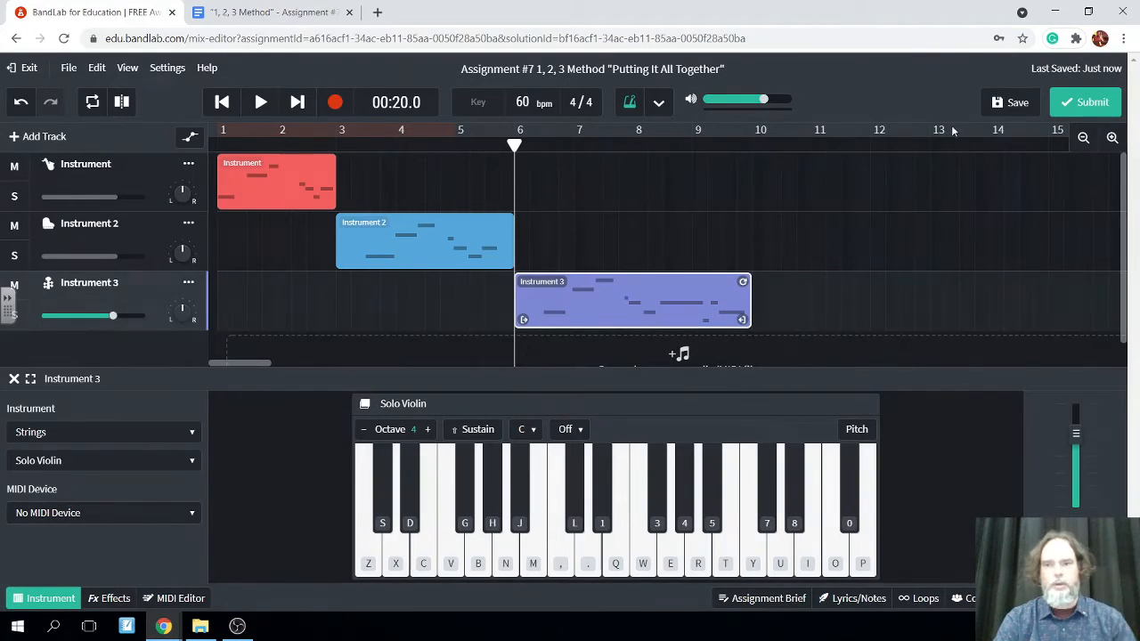
click(1012, 105)
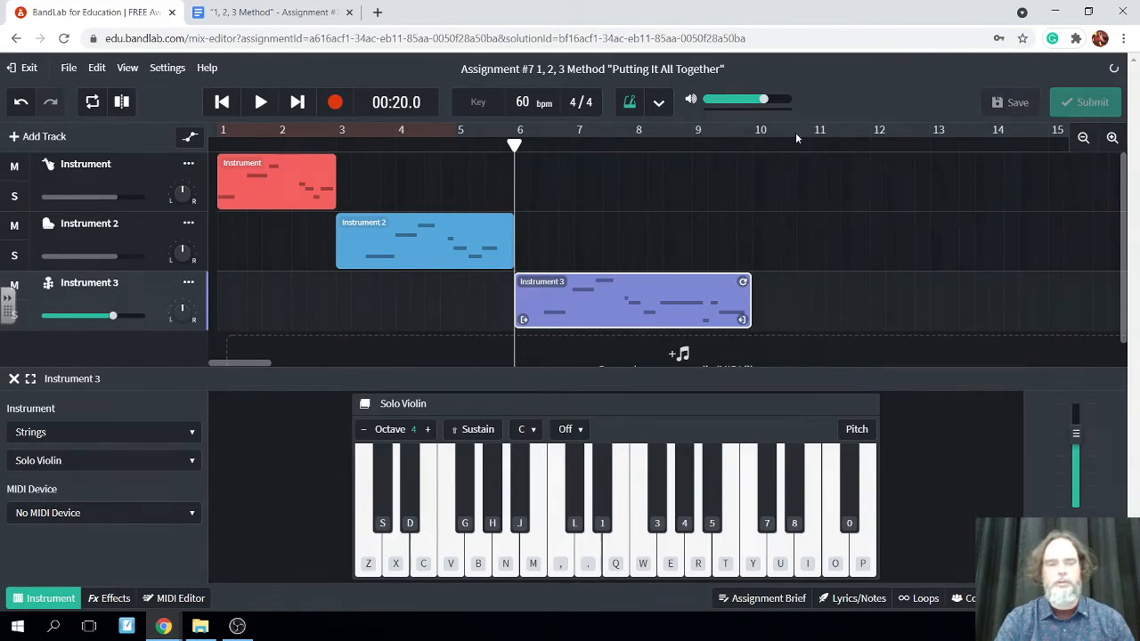
Add another instrument track and place the playhead at the end of the Solo Violin region, at 00:36.0
click(27, 136)
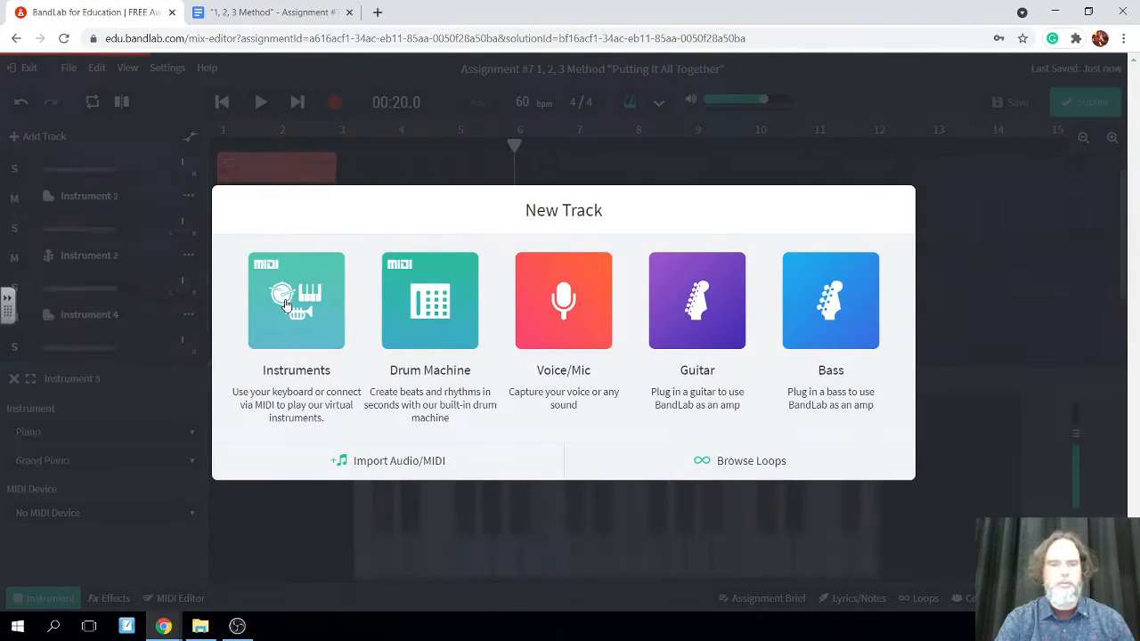
click(285, 305)
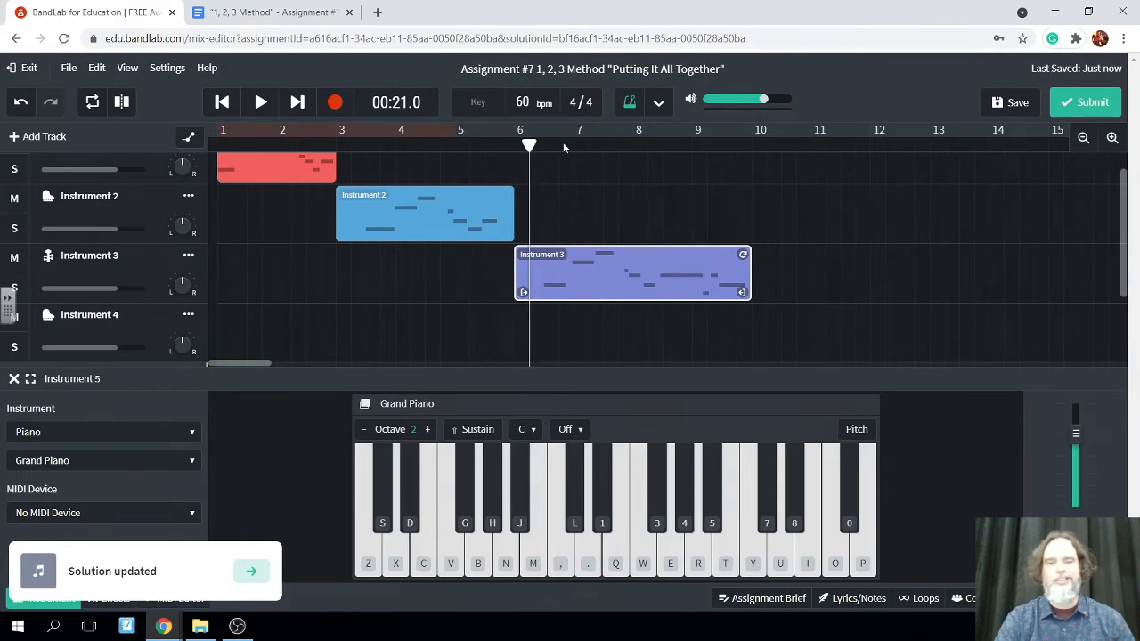
drag(563, 142, 753, 169)
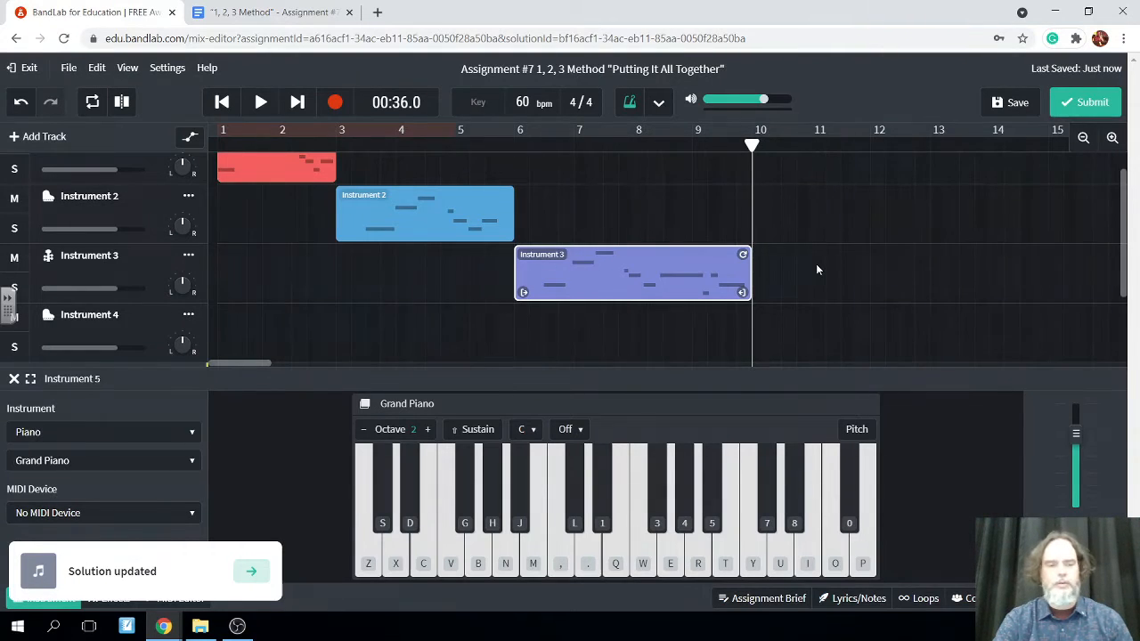
Set the sound of the Instrument 5 track to Clarinet from the Winds category
scroll(816, 264, down, 2)
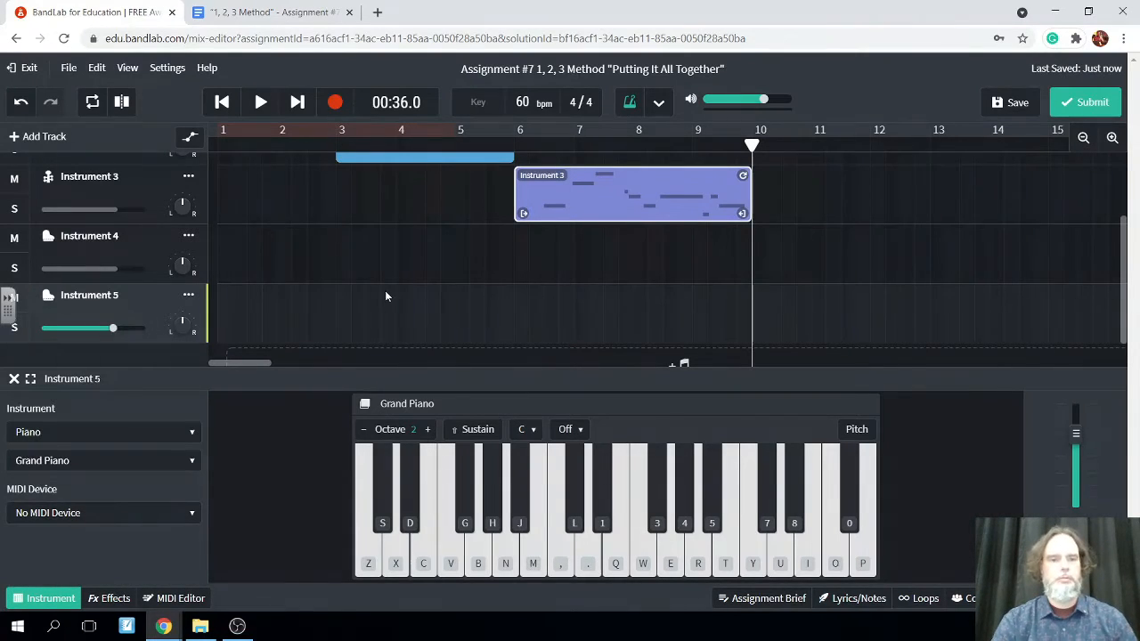
scroll(294, 273, up, 2)
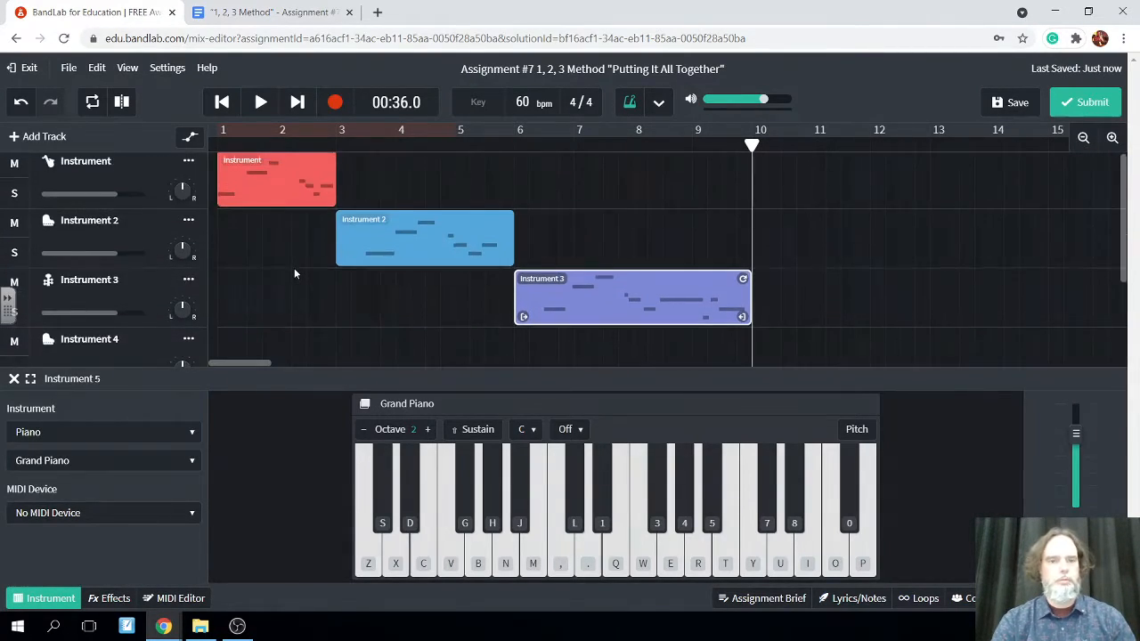
scroll(294, 274, down, 1)
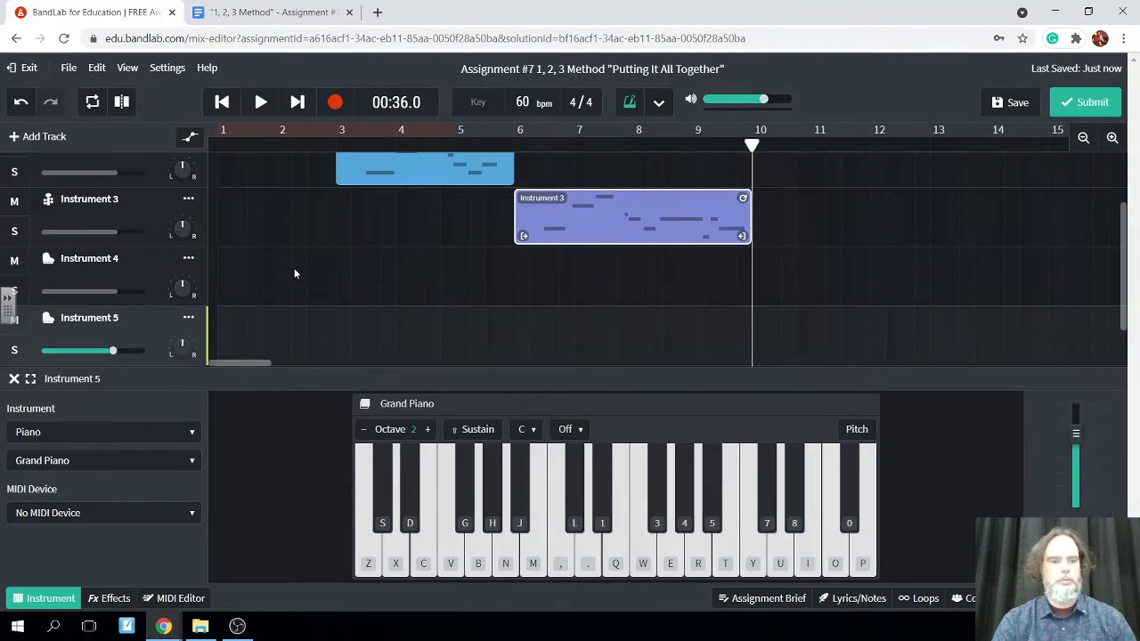
click(190, 433)
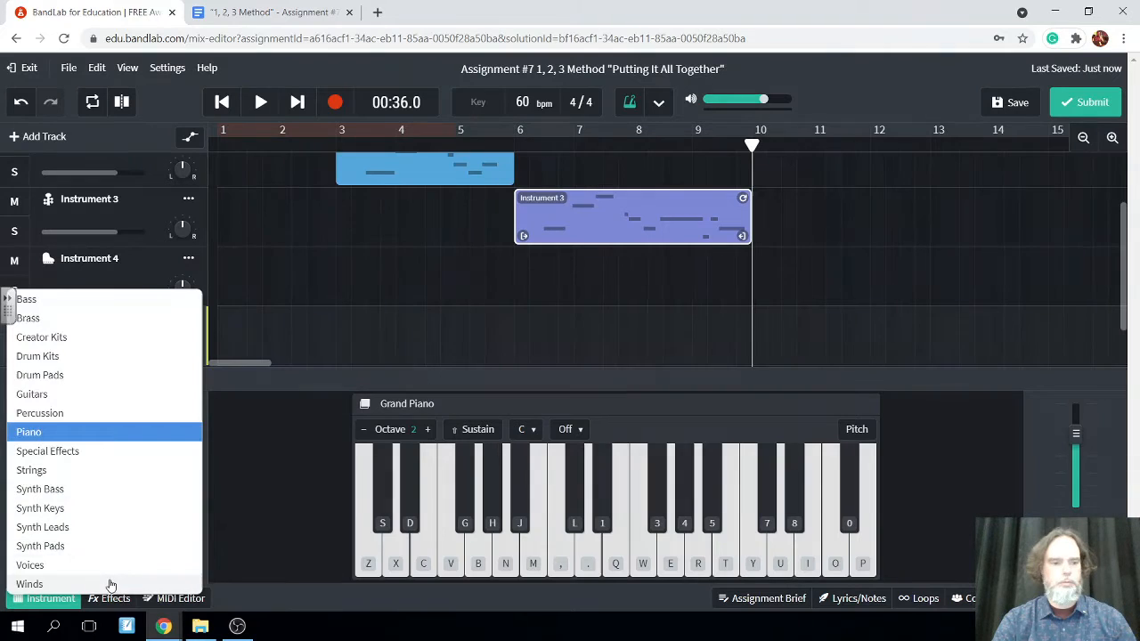
click(110, 581)
click(176, 461)
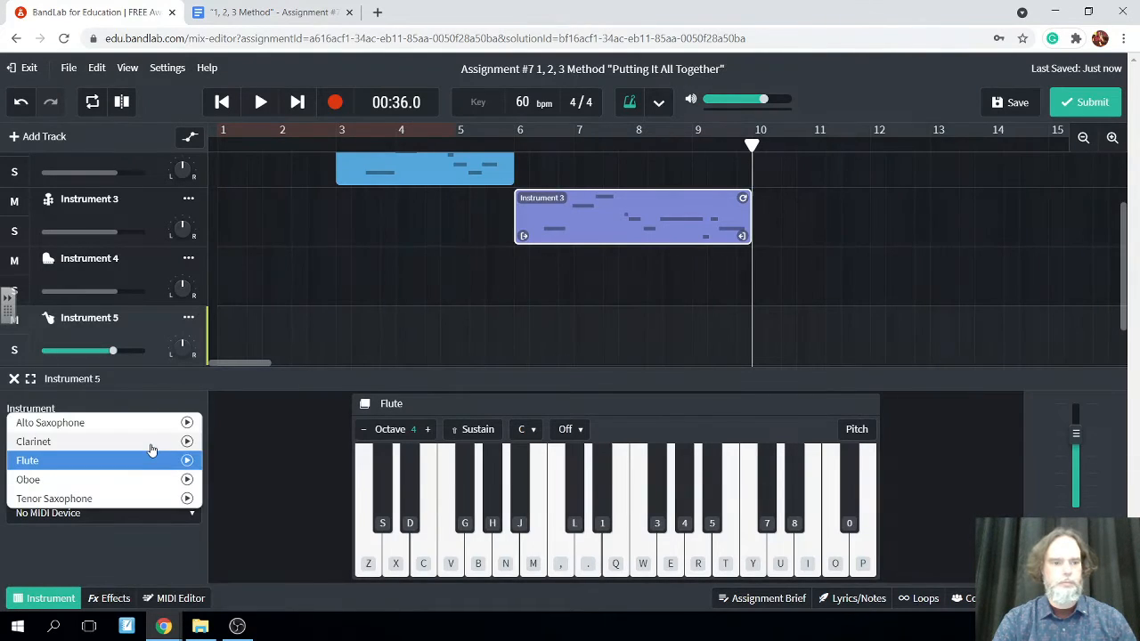
click(150, 444)
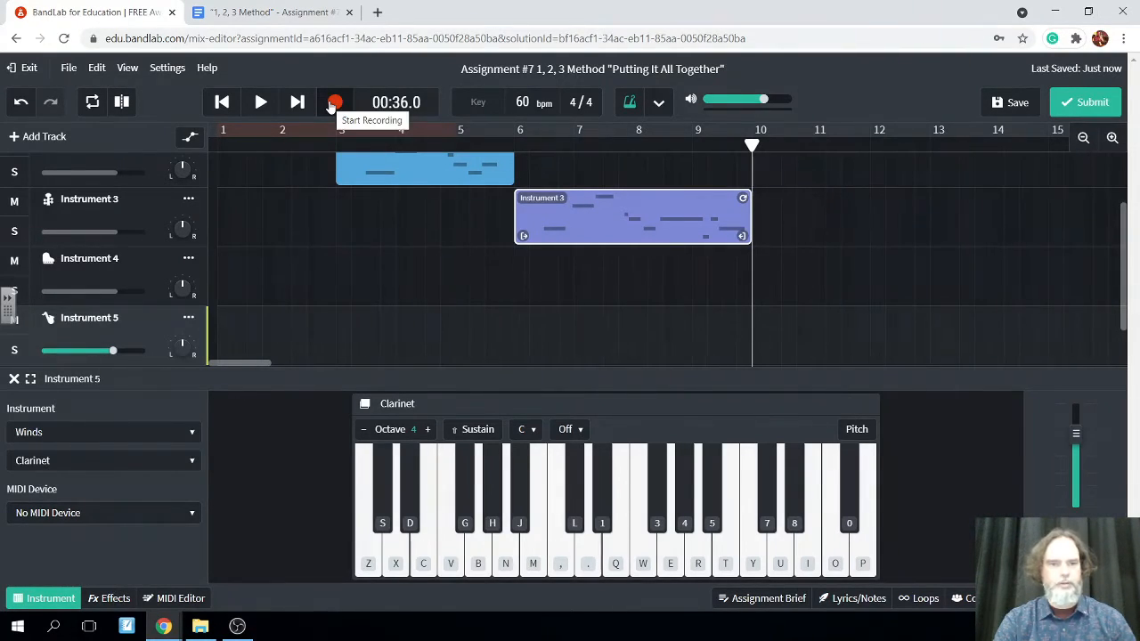
Start recording the Clarinet track from 00:36.0 with the opening notes C, E, D, D, F, E in octave 4
click(334, 102)
click(396, 554)
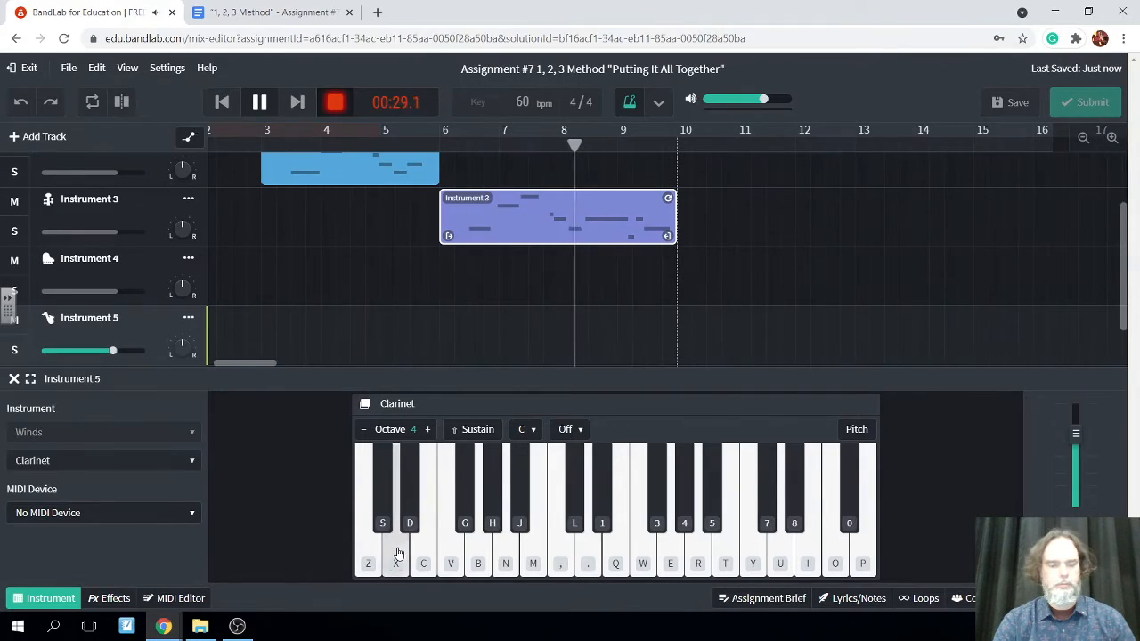
click(396, 554)
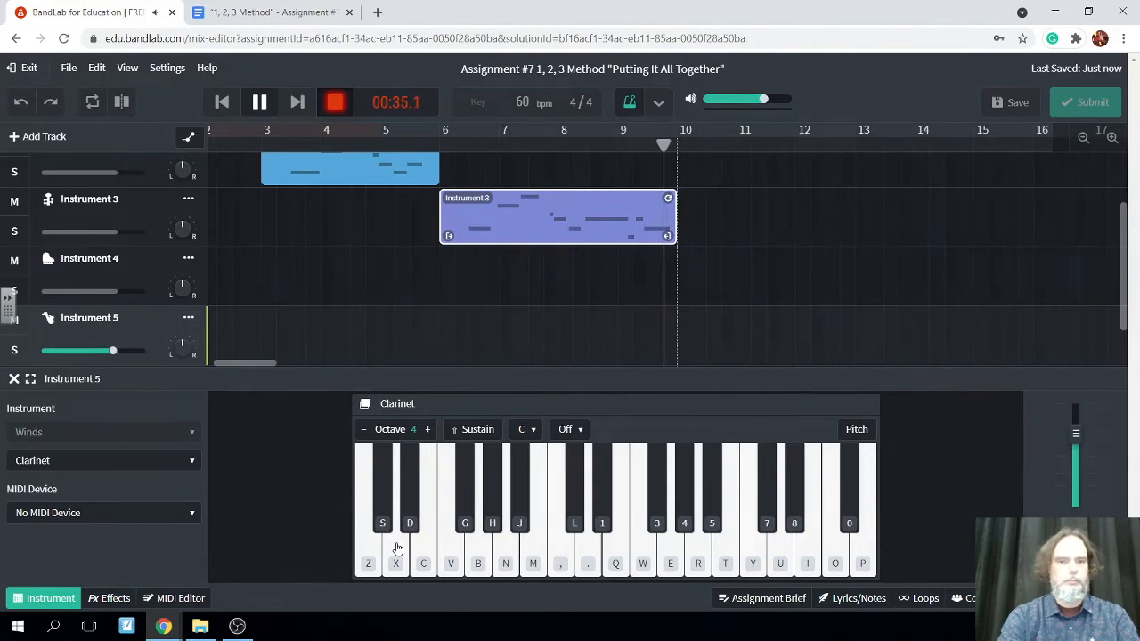
key(z)
key(c)
key(x)
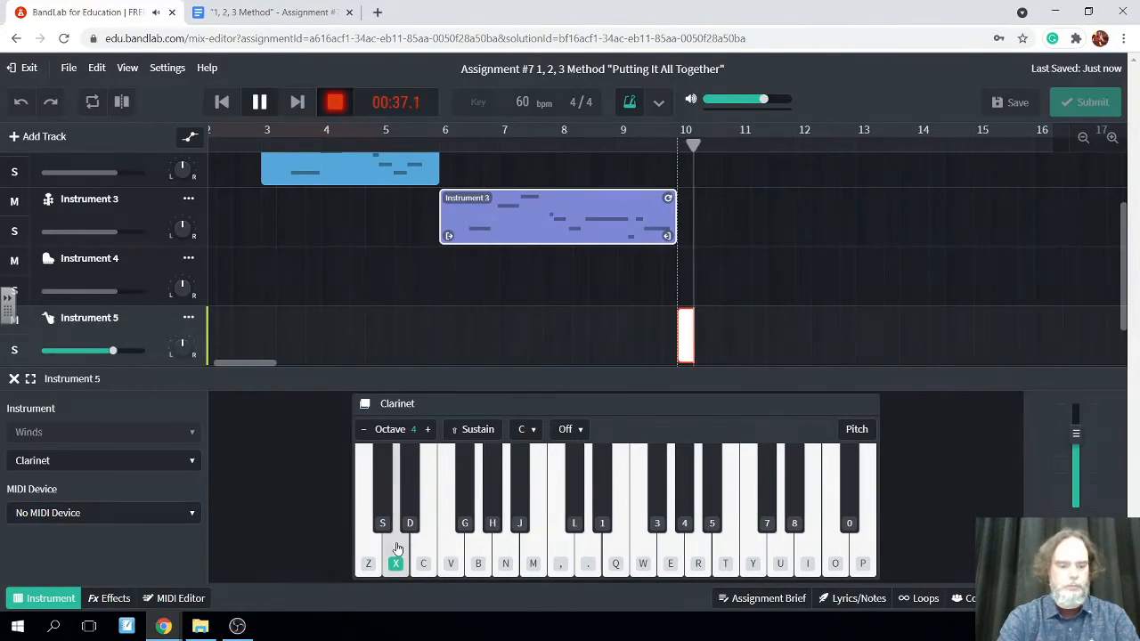
key(x)
key(v)
key(c)
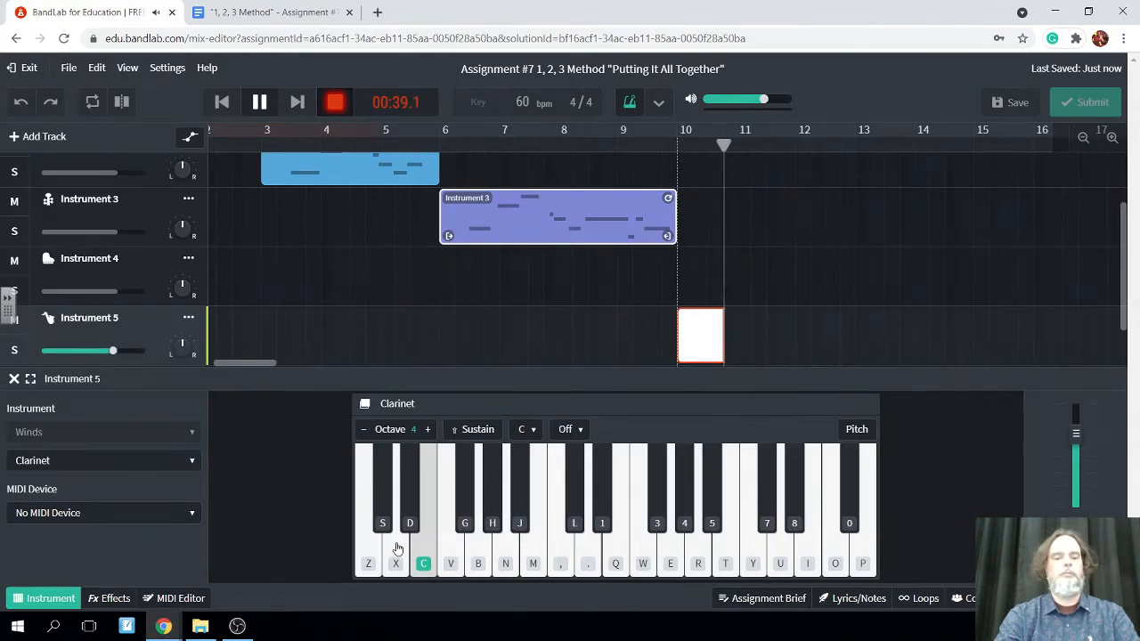
Continue the Clarinet take with E, A, G, F, G, A and high C, E, D, stop recording and save the project
key(c)
key(n)
key(b)
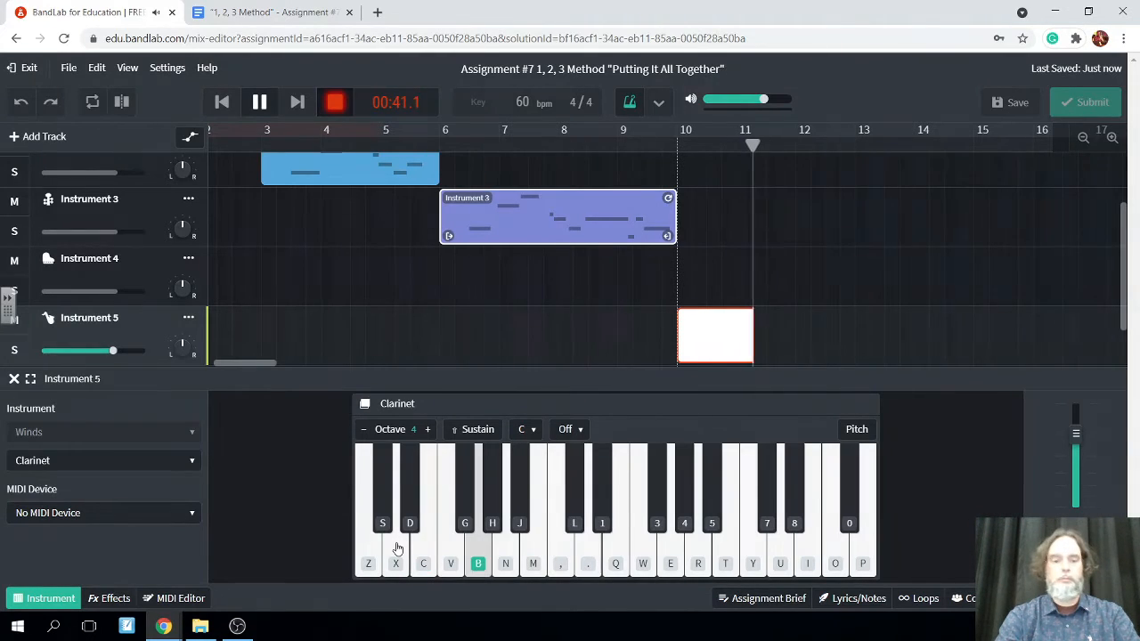
key(v)
key(b)
key(n)
key(comma)
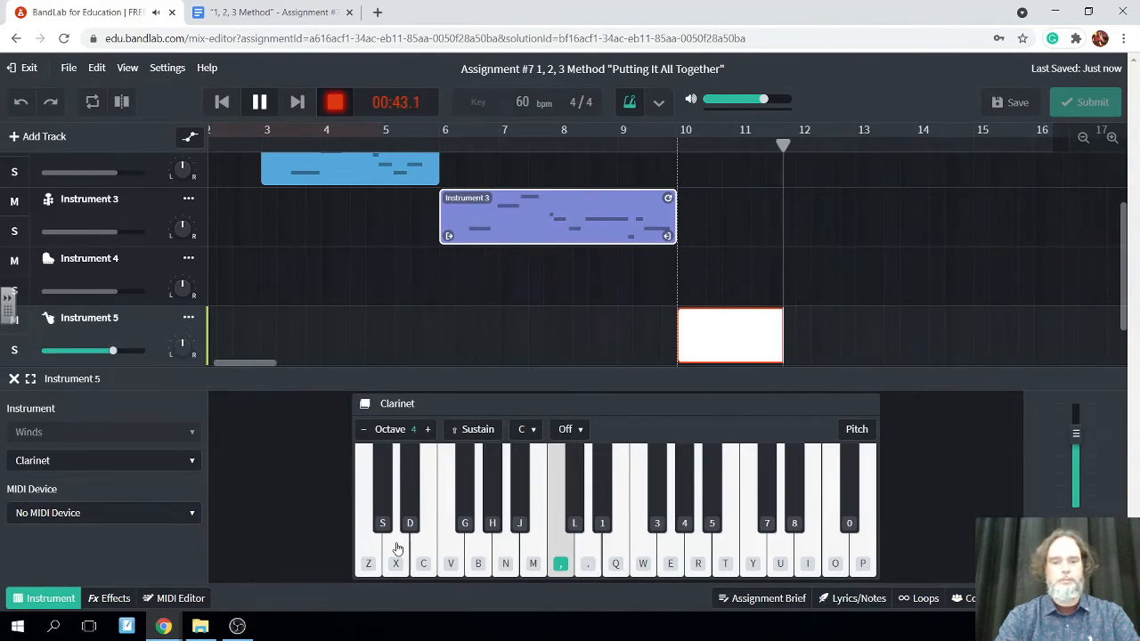
key(q)
key(period)
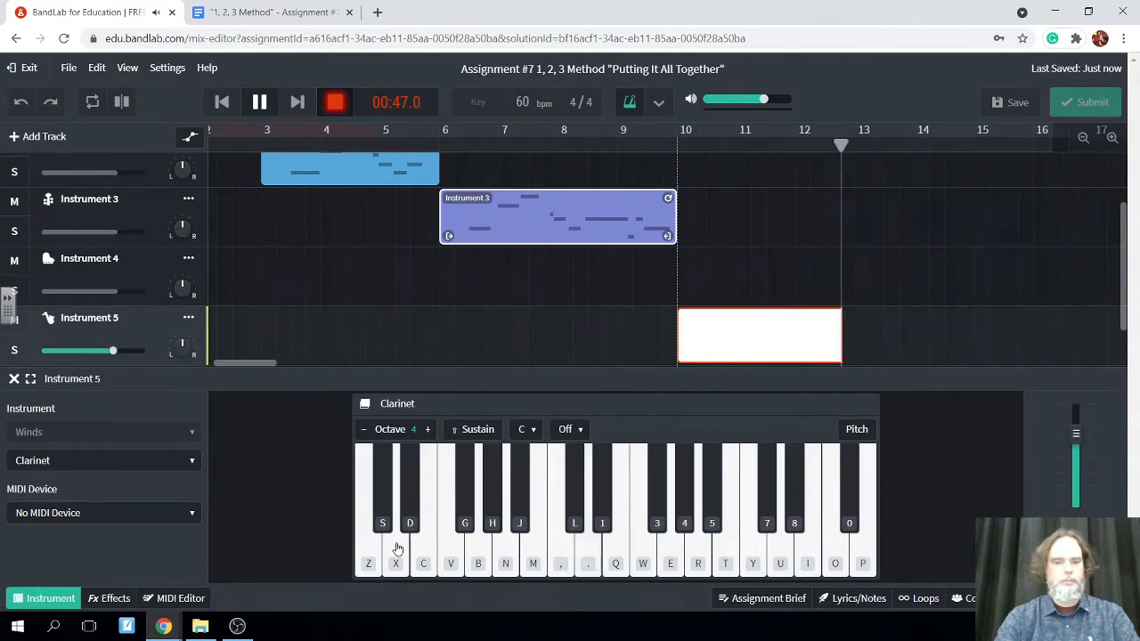
key(space)
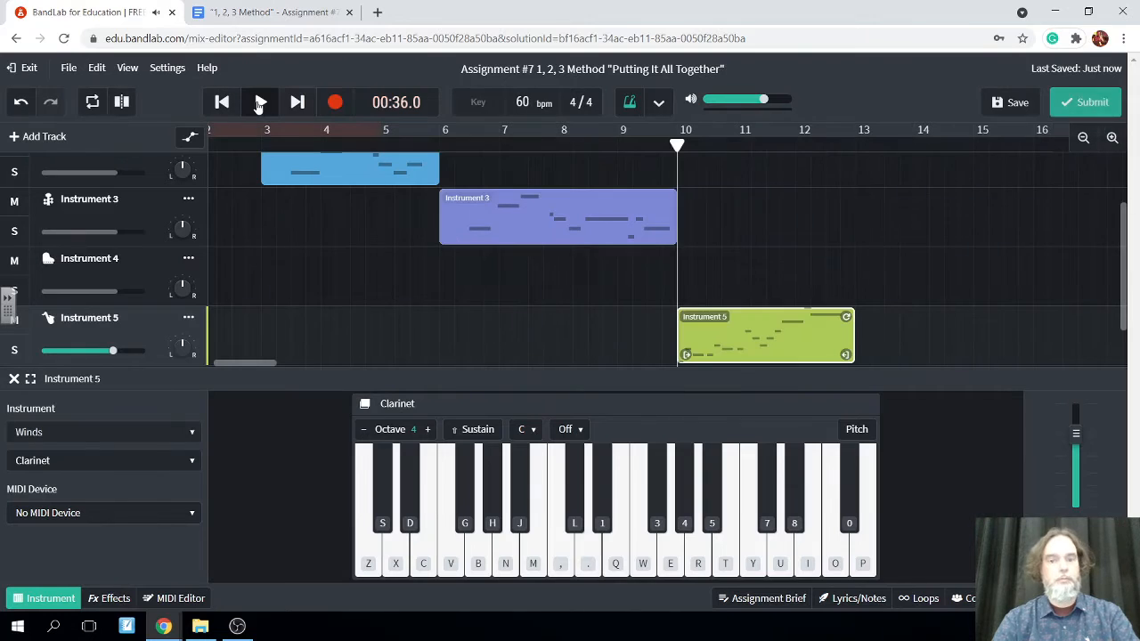
click(1012, 103)
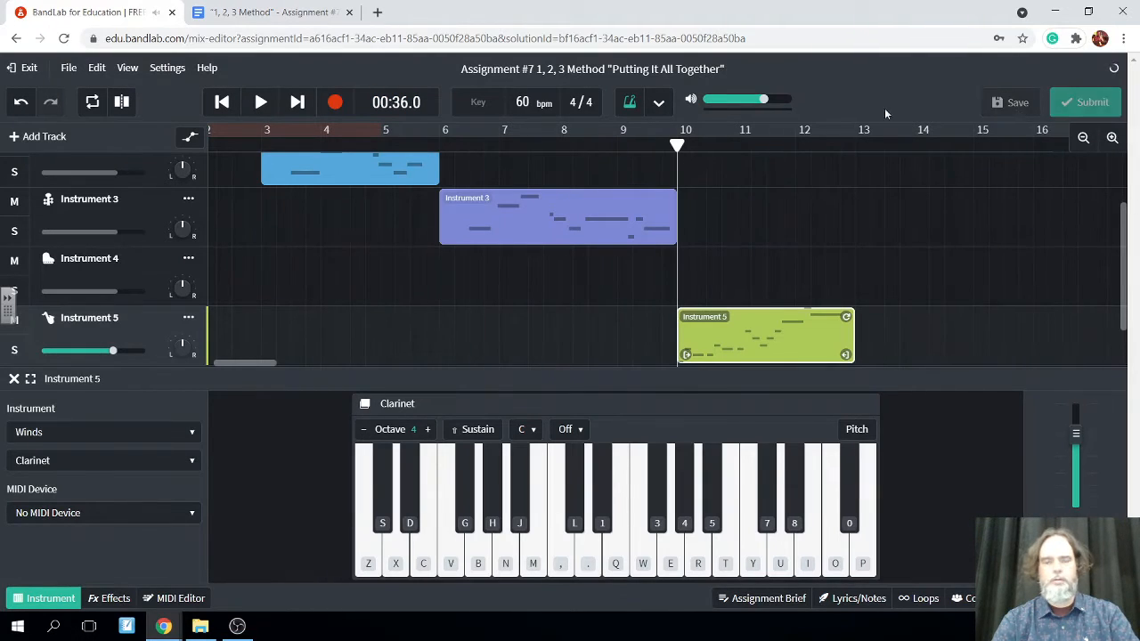
Add another instrument track below the Clarinet and set its sound to Flute from the Winds category
click(14, 138)
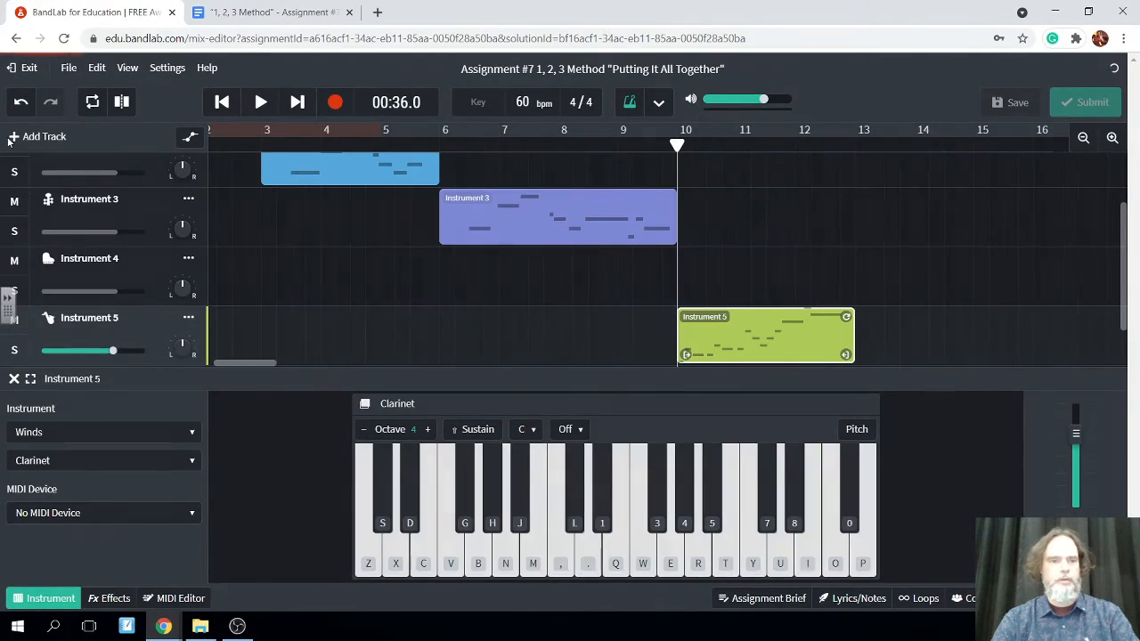
click(272, 307)
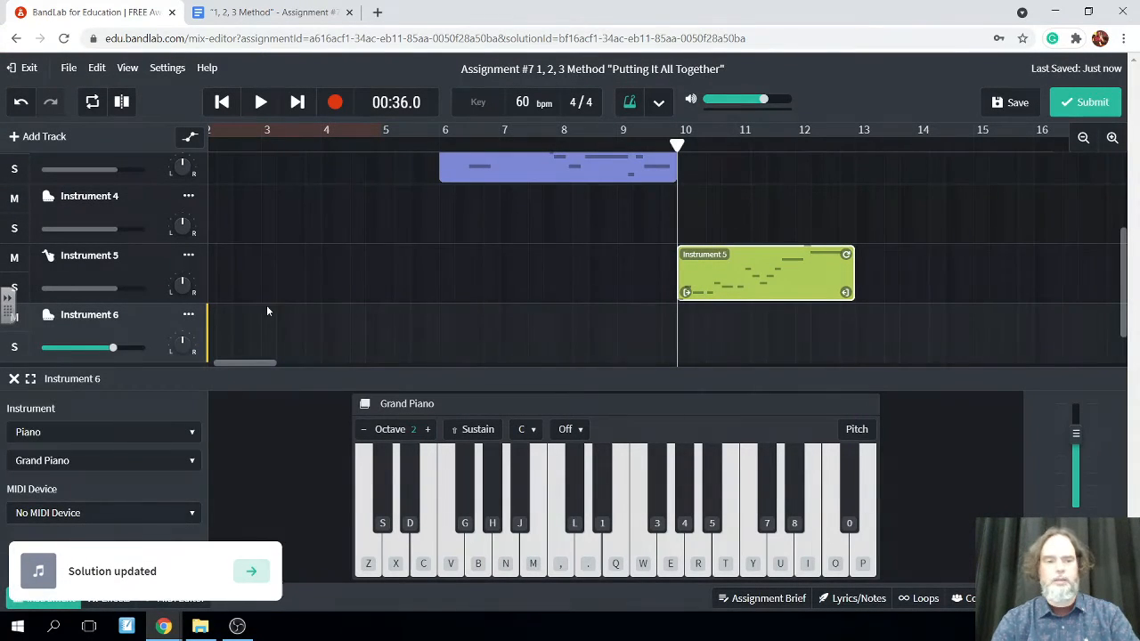
click(192, 432)
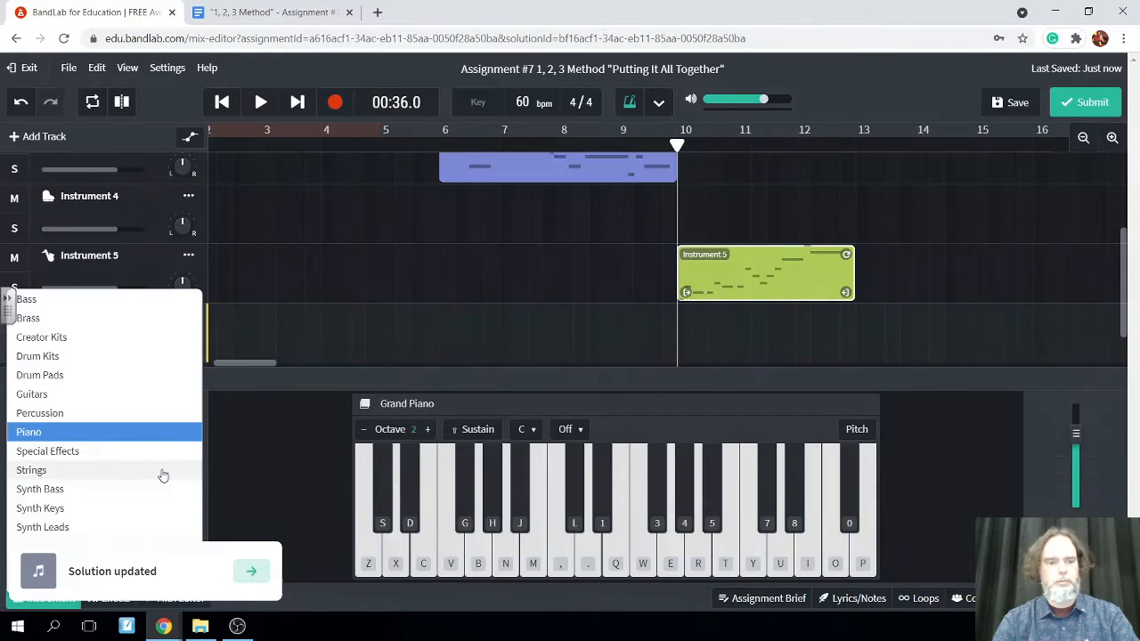
click(276, 431)
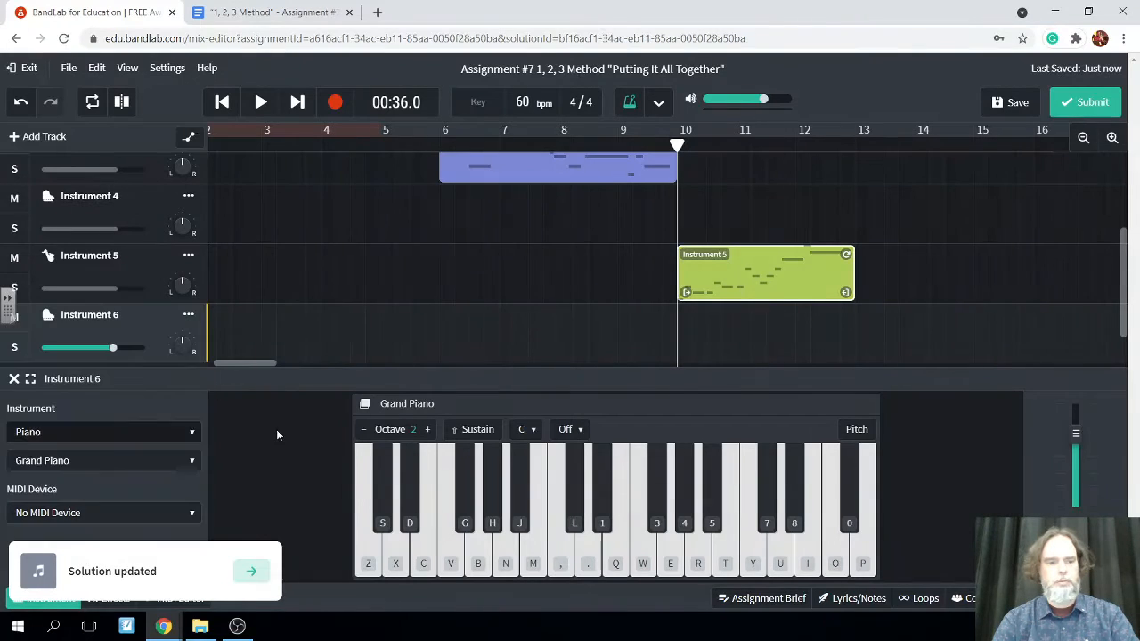
click(185, 434)
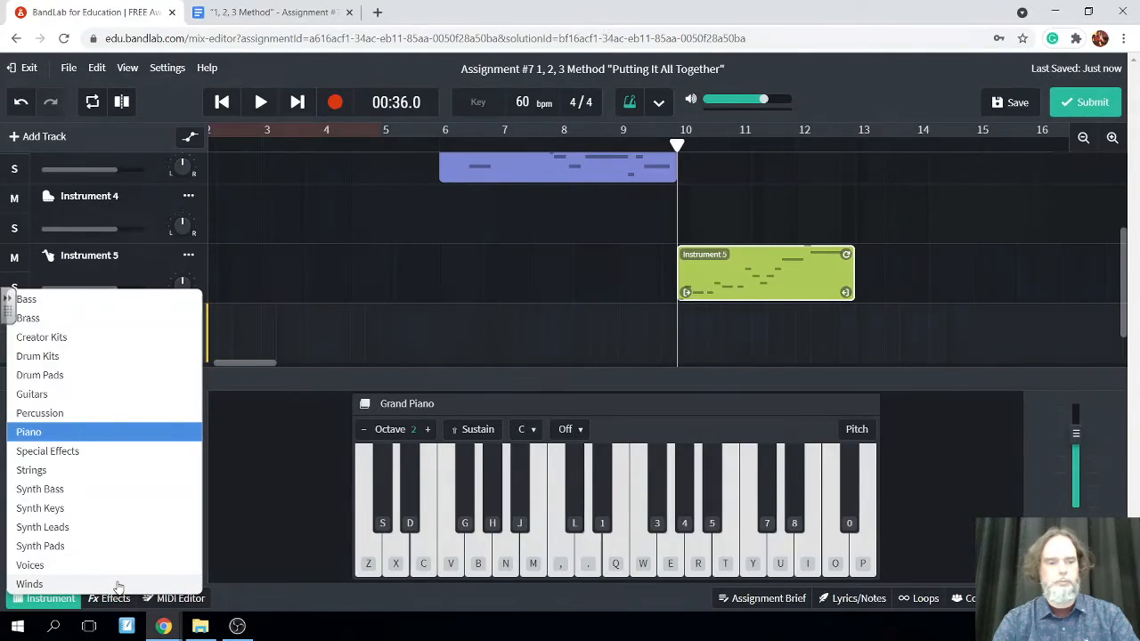
click(29, 584)
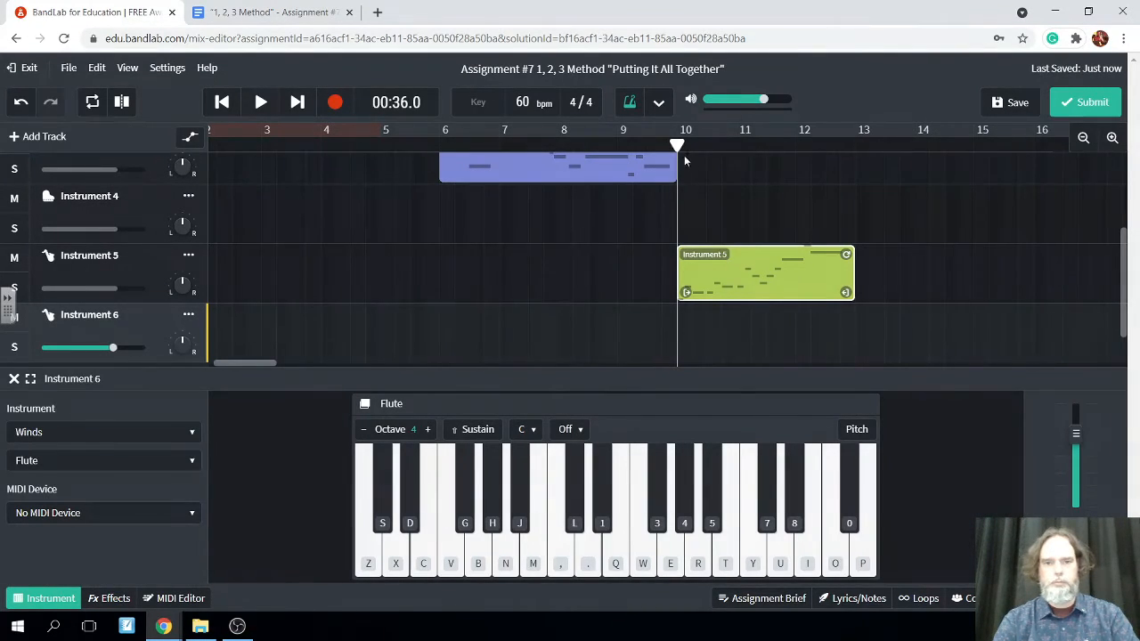
scroll(688, 270, up, 2)
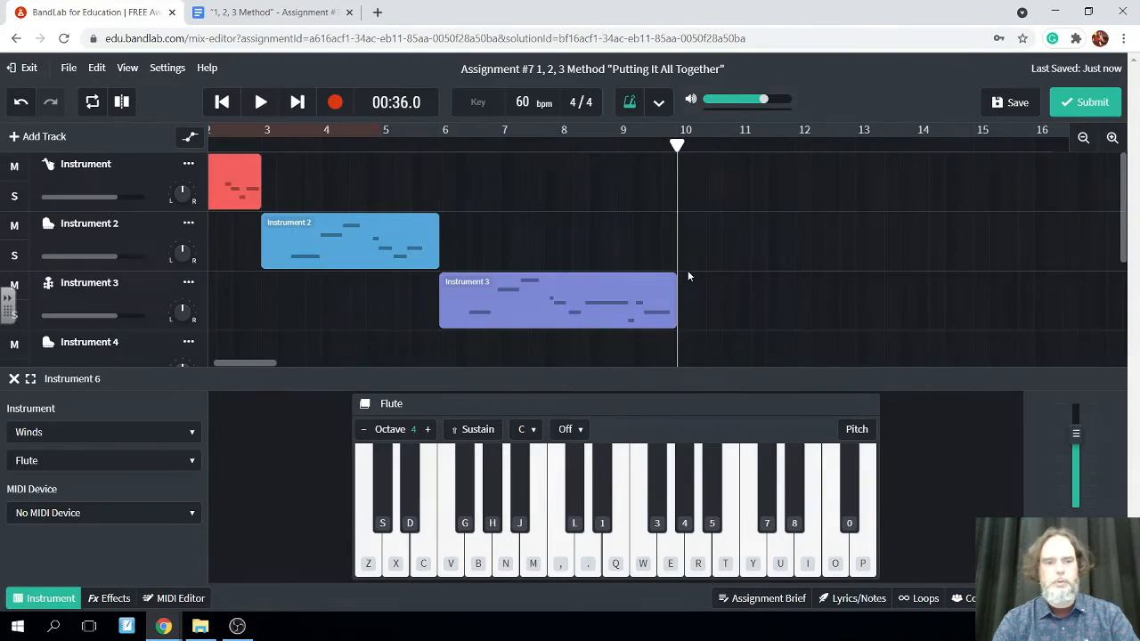
Move the Clarinet region from the Instrument 5 track up to the empty Instrument 4 track, keeping its start at 00:36.0
scroll(687, 270, down, 1)
scroll(687, 272, left, 1)
scroll(687, 276, right, 2)
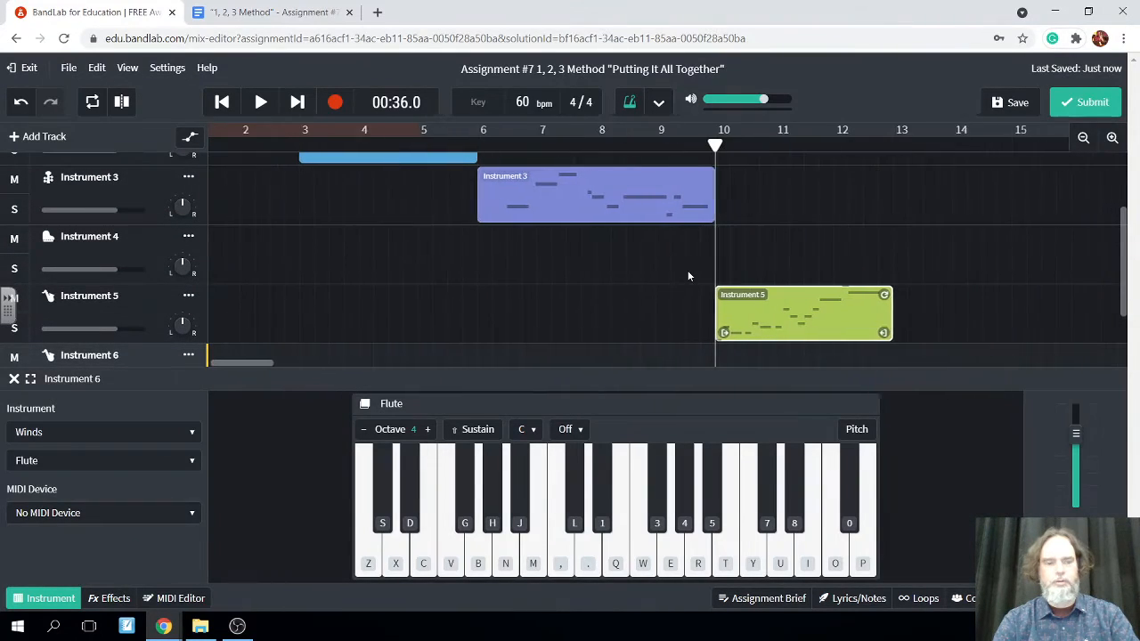
drag(778, 317, 775, 258)
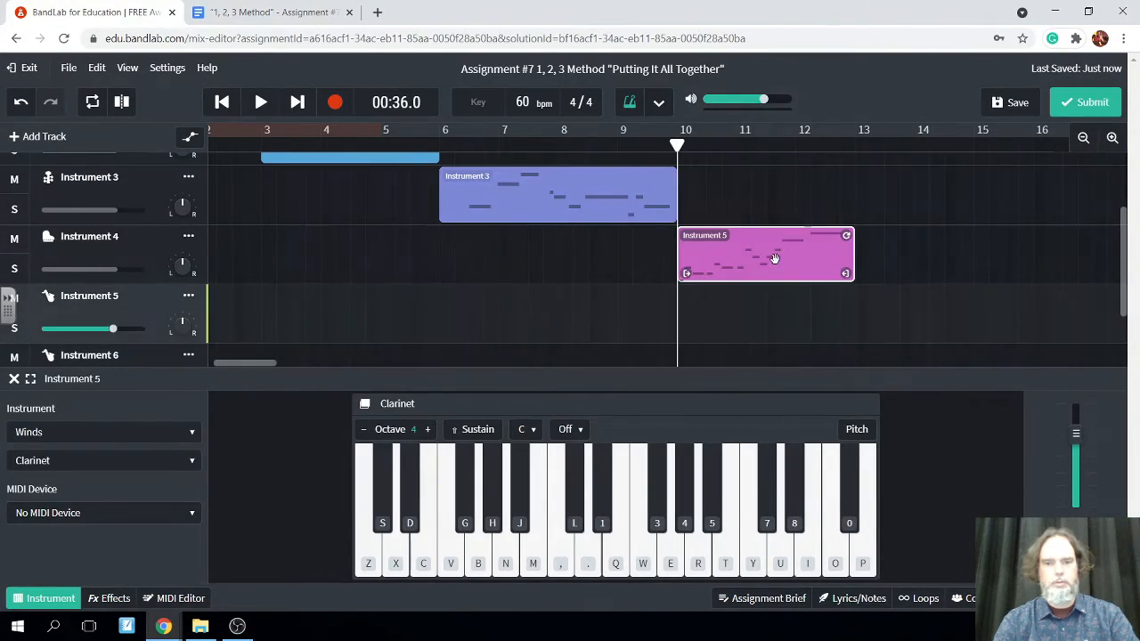
Set the sound of the Instrument 4 track to Clarinet from the Winds category
click(362, 262)
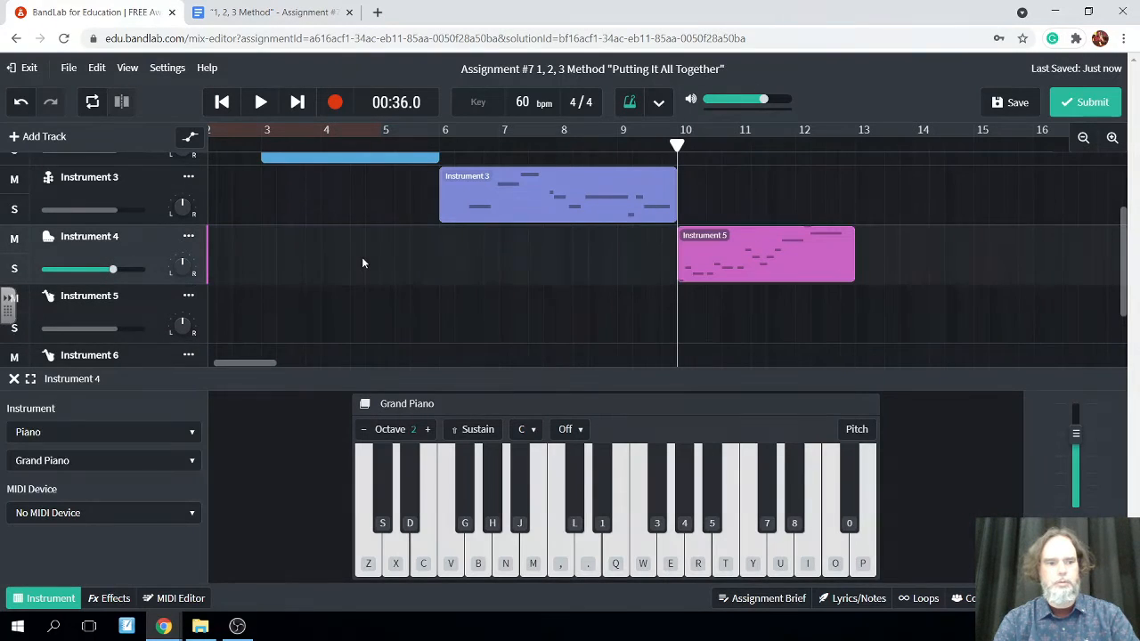
click(187, 433)
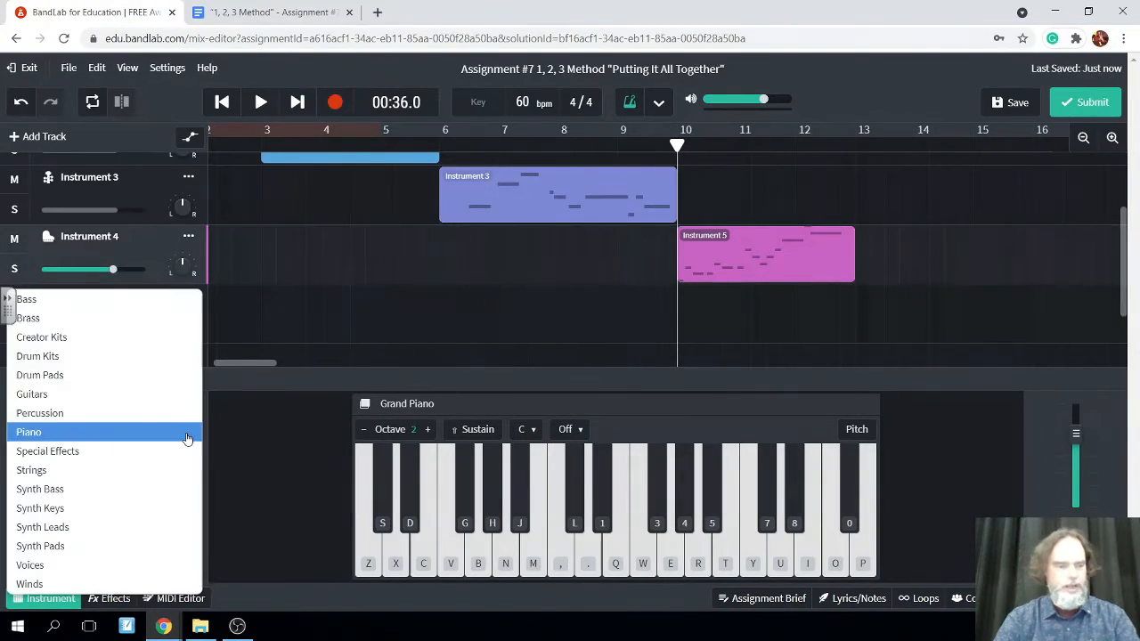
click(99, 587)
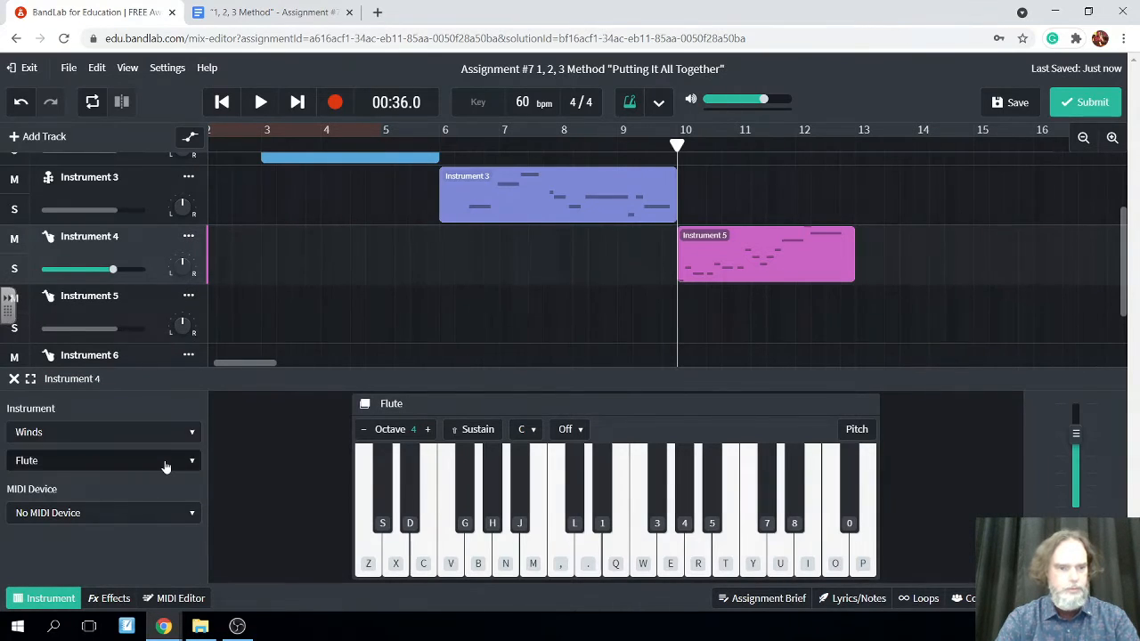
click(166, 463)
click(143, 442)
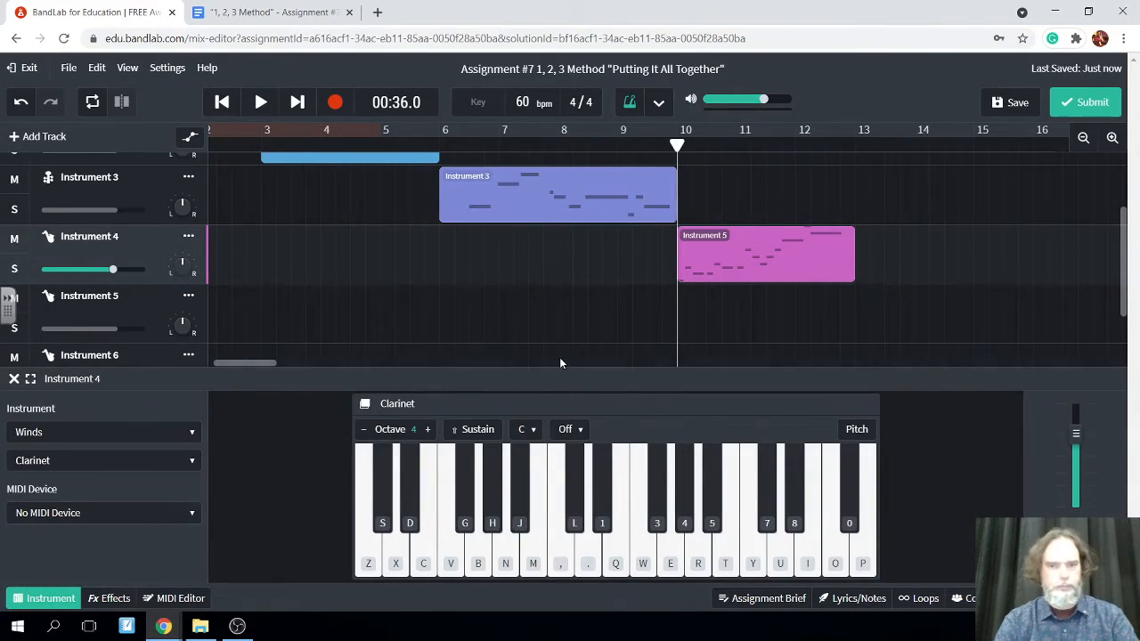
Move the playhead to 00:48.0 and set the sound of the Instrument 5 track to Flute from the Winds category
drag(676, 144, 856, 170)
click(643, 319)
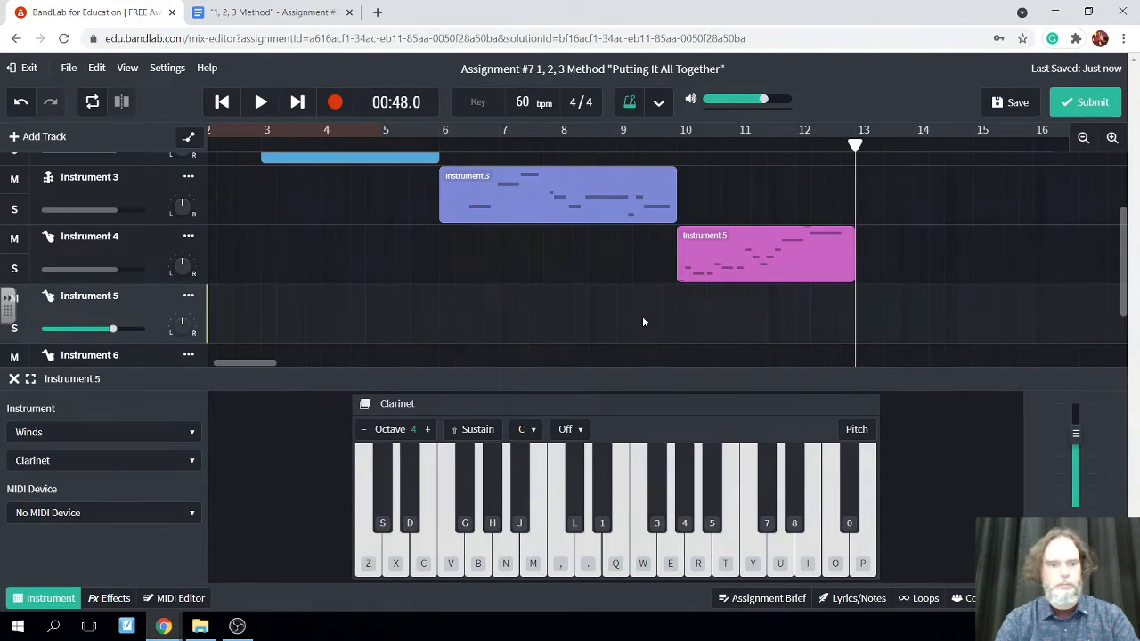
click(190, 433)
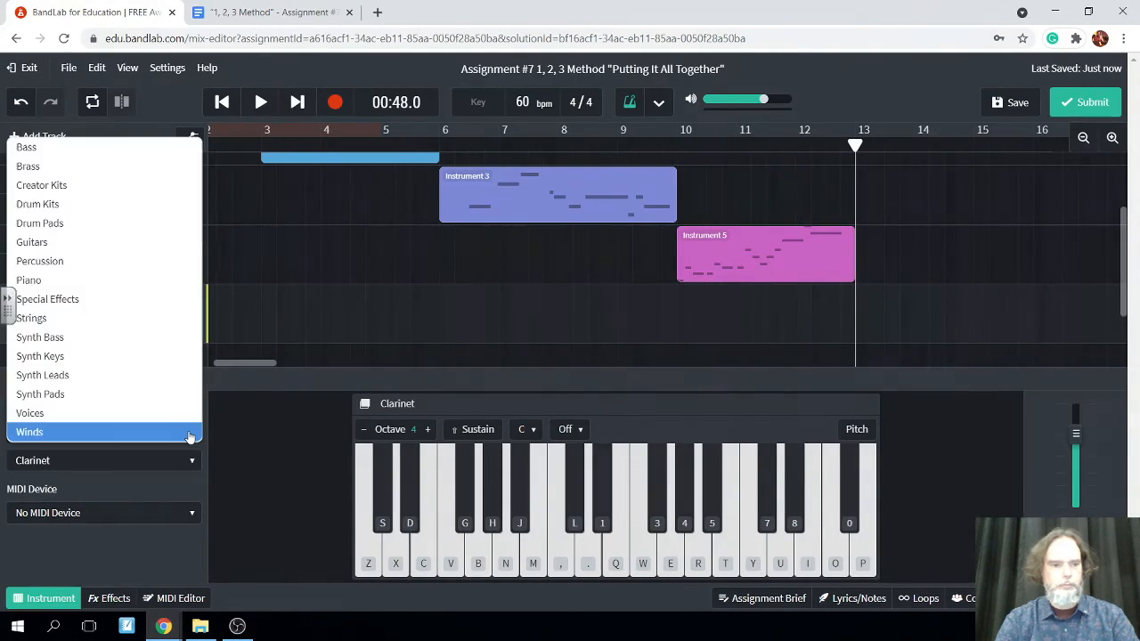
click(198, 432)
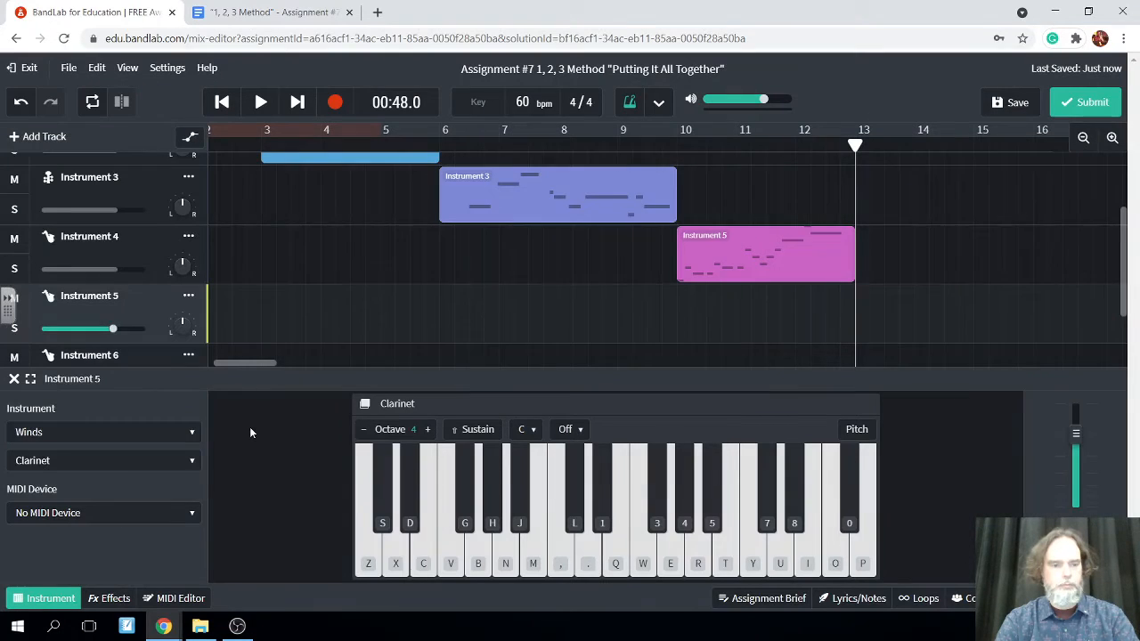
click(192, 460)
click(149, 482)
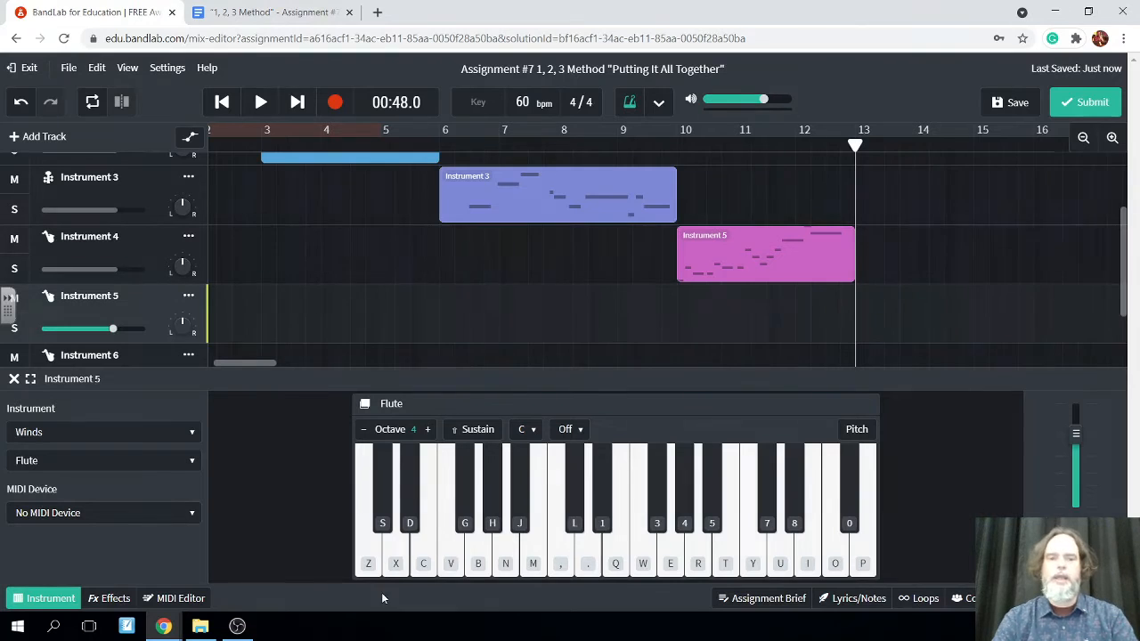
Try out melody ideas on the Flute in octave 4 without recording, starting from C, E, D and using notes between C and A
key(z)
key(z)
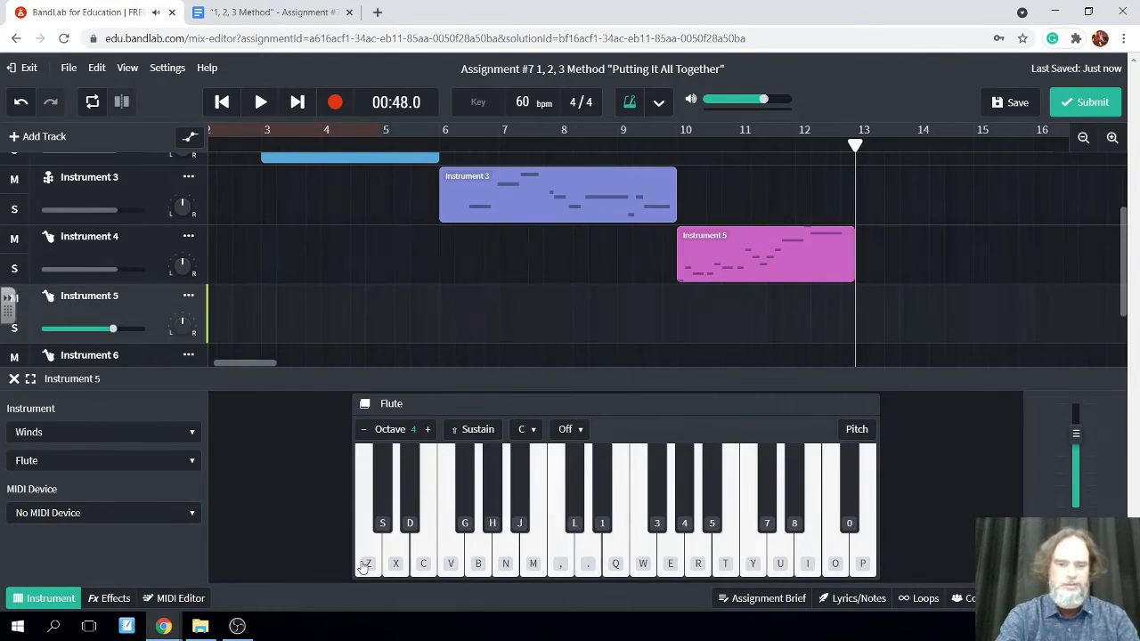
key(c)
key(x)
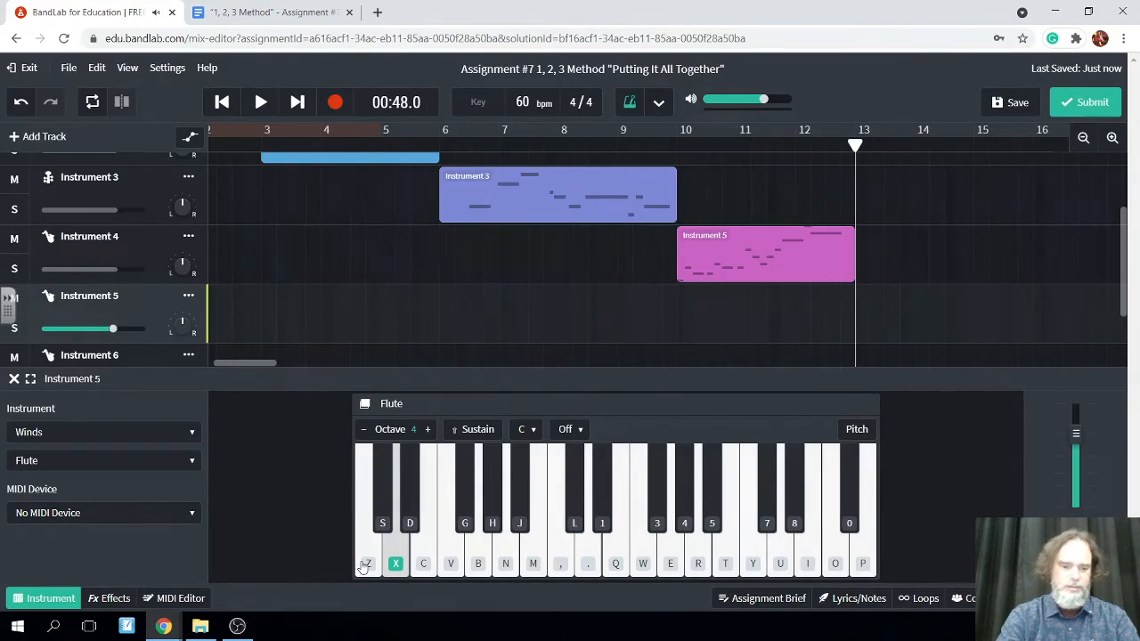
key(z)
key(c)
key(x)
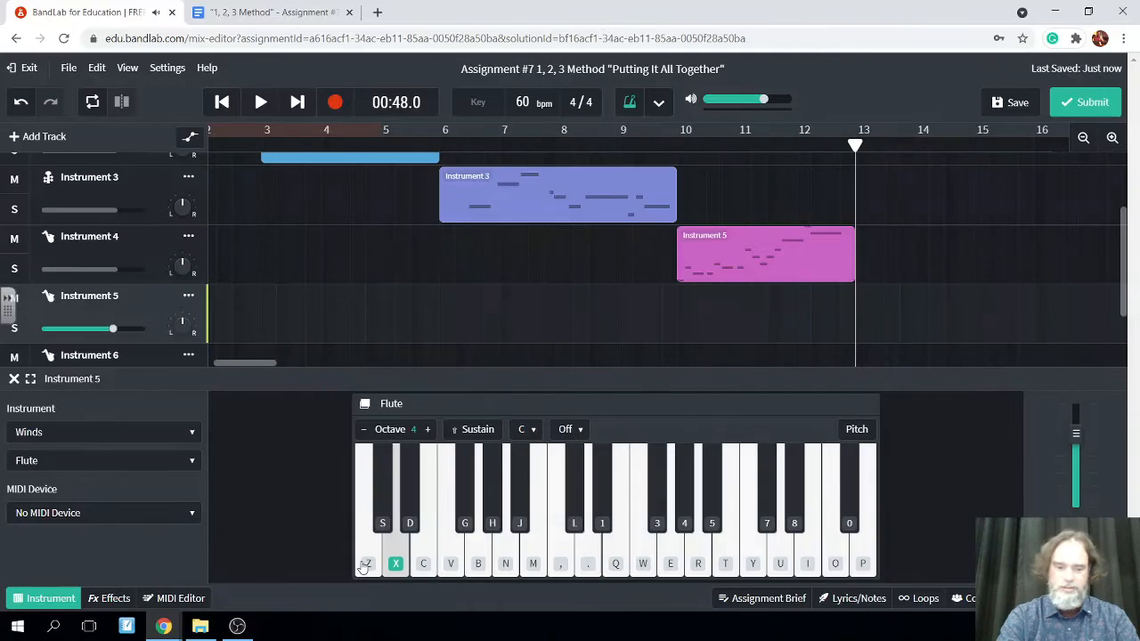
key(b)
key(n)
key(v)
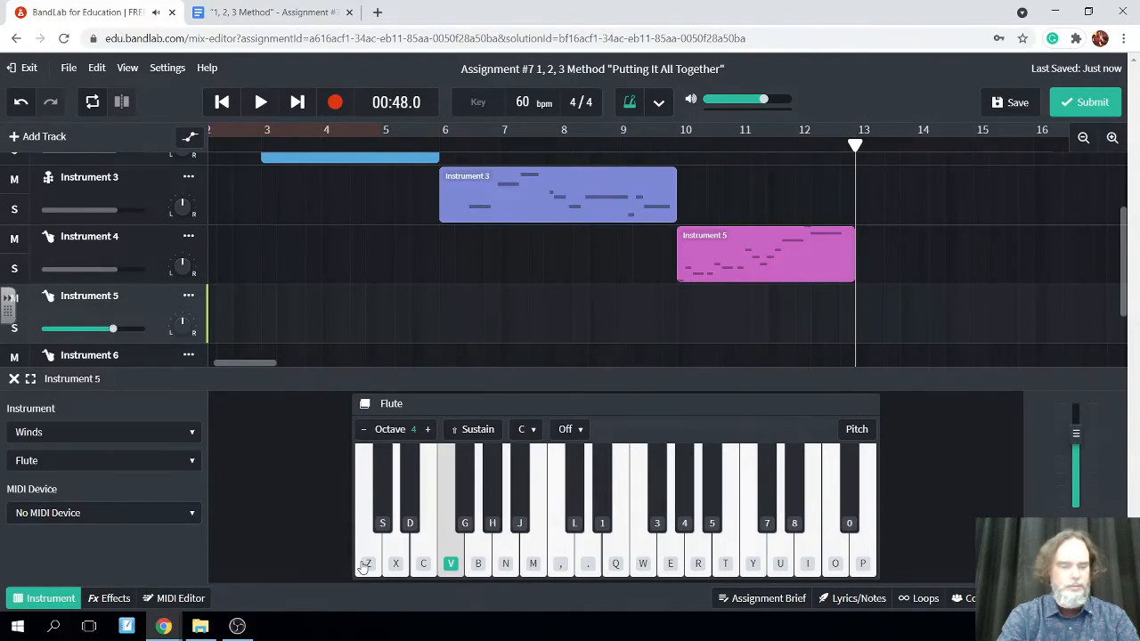
key(c)
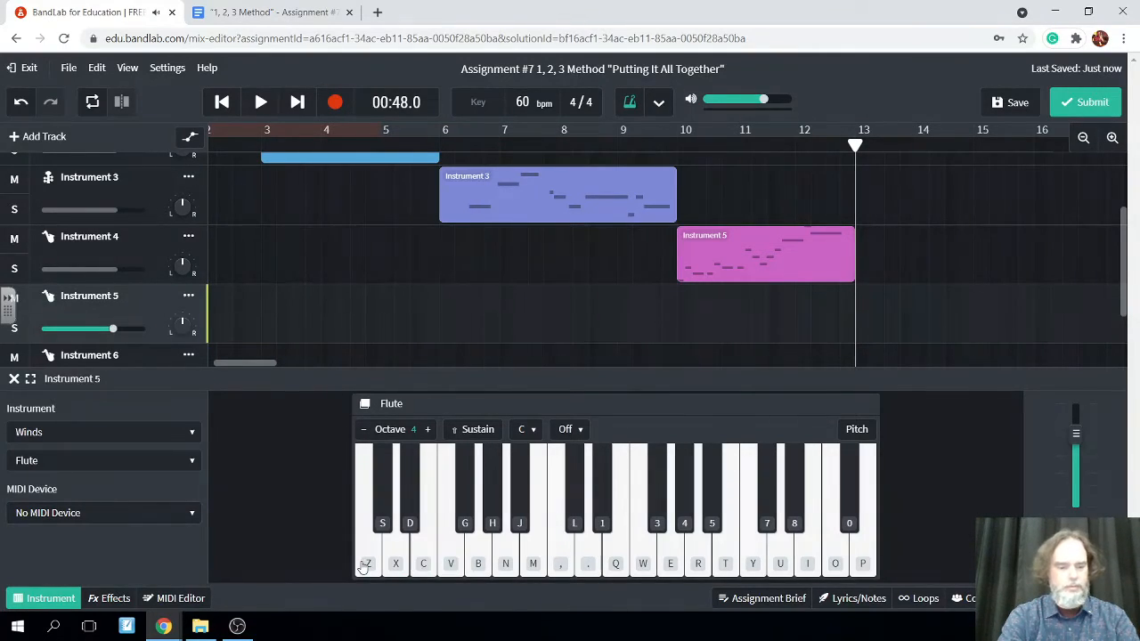
key(z)
key(c)
key(x)
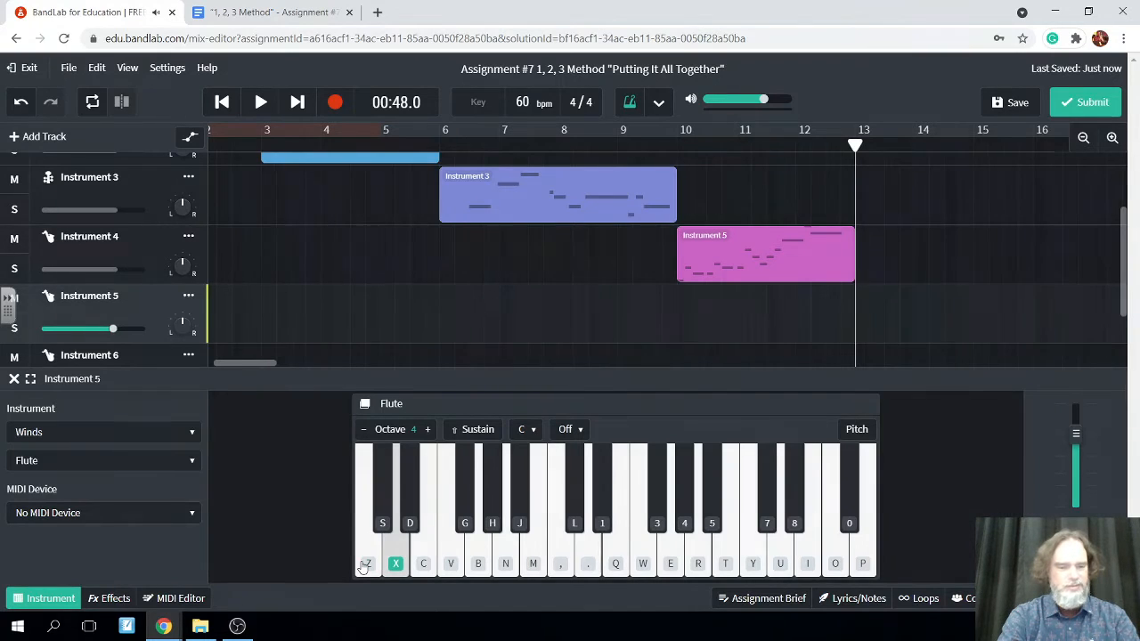
key(c)
key(v)
key(n)
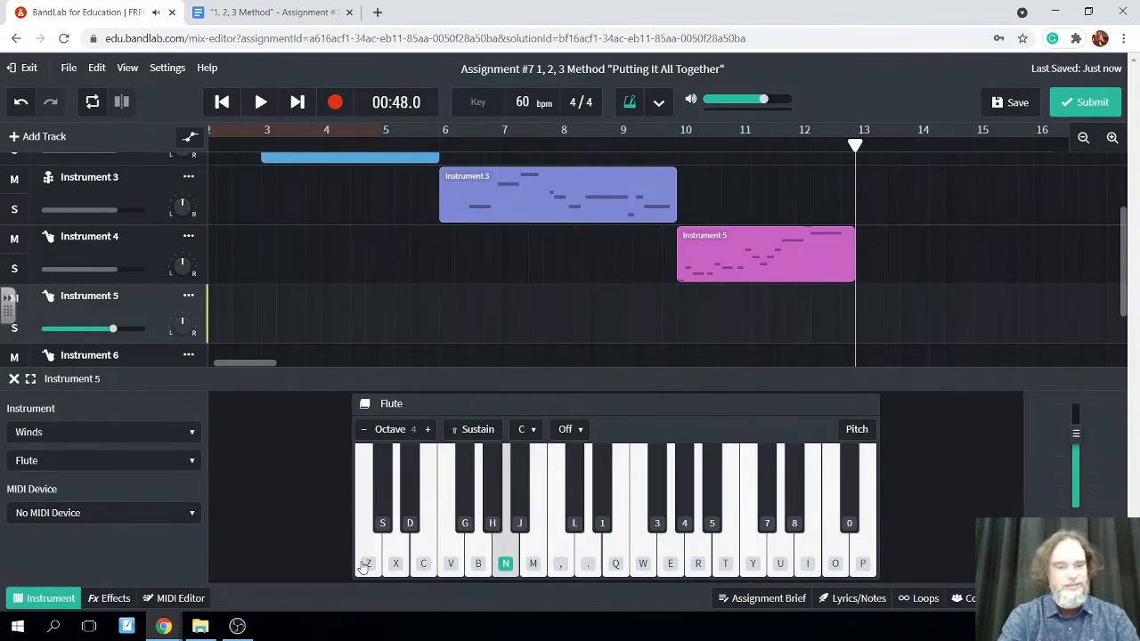
key(b)
key(v)
key(c)
key(v)
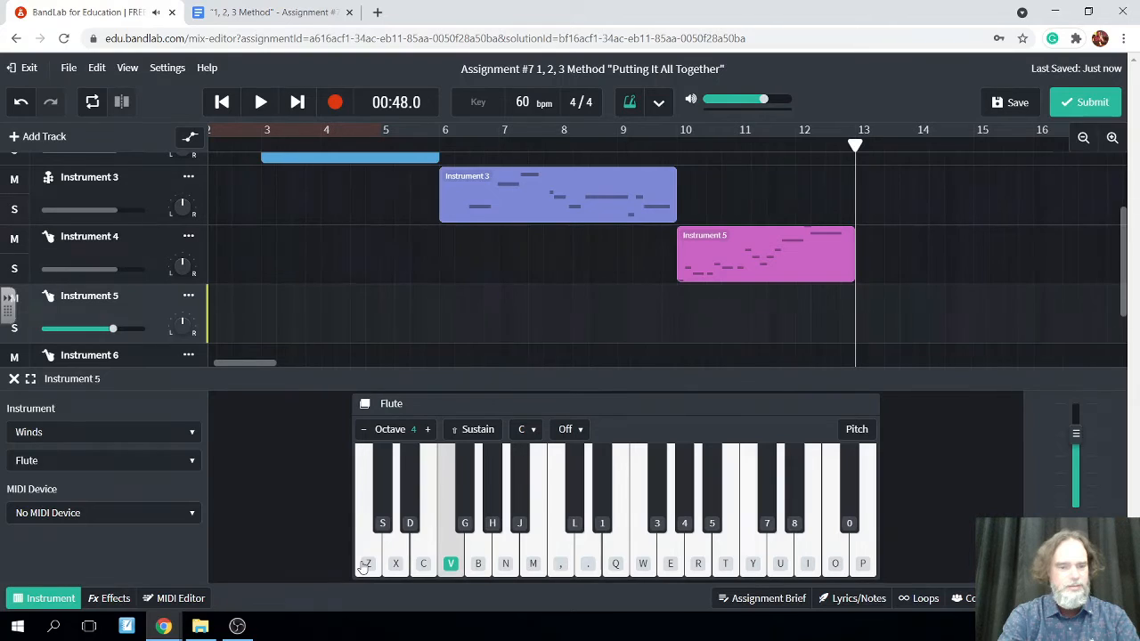
key(x)
key(c)
key(z)
key(z)
key(c)
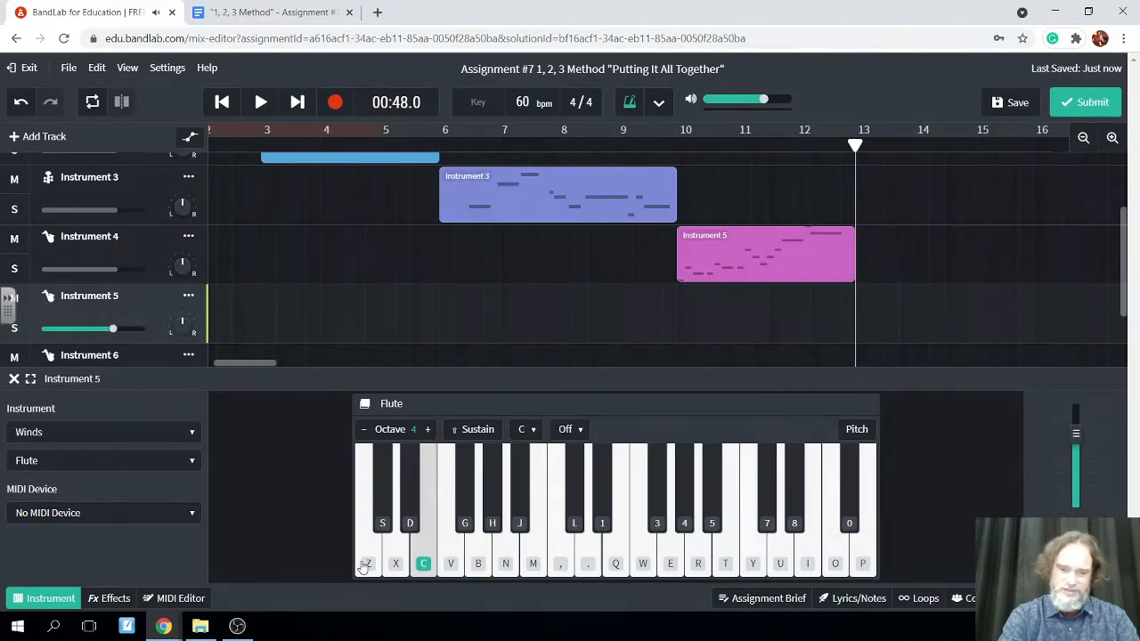
key(x)
Rehearse variations of the Flute melody opening C, E, D without recording, finishing with C, E, D, E, F, E, A
key(z)
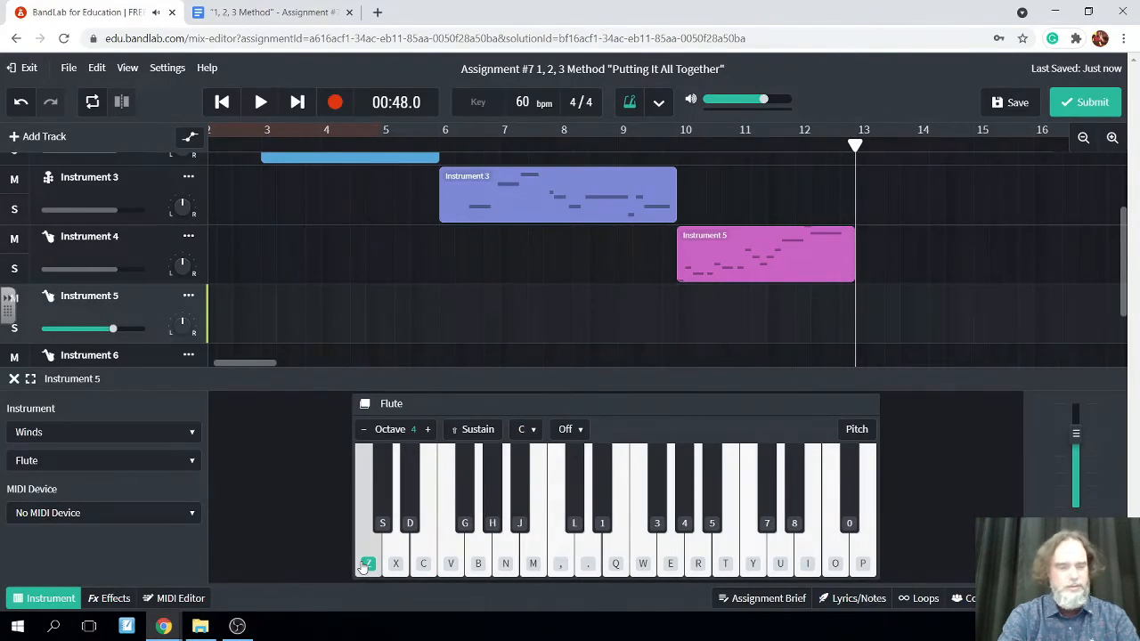
key(z)
key(c)
key(x)
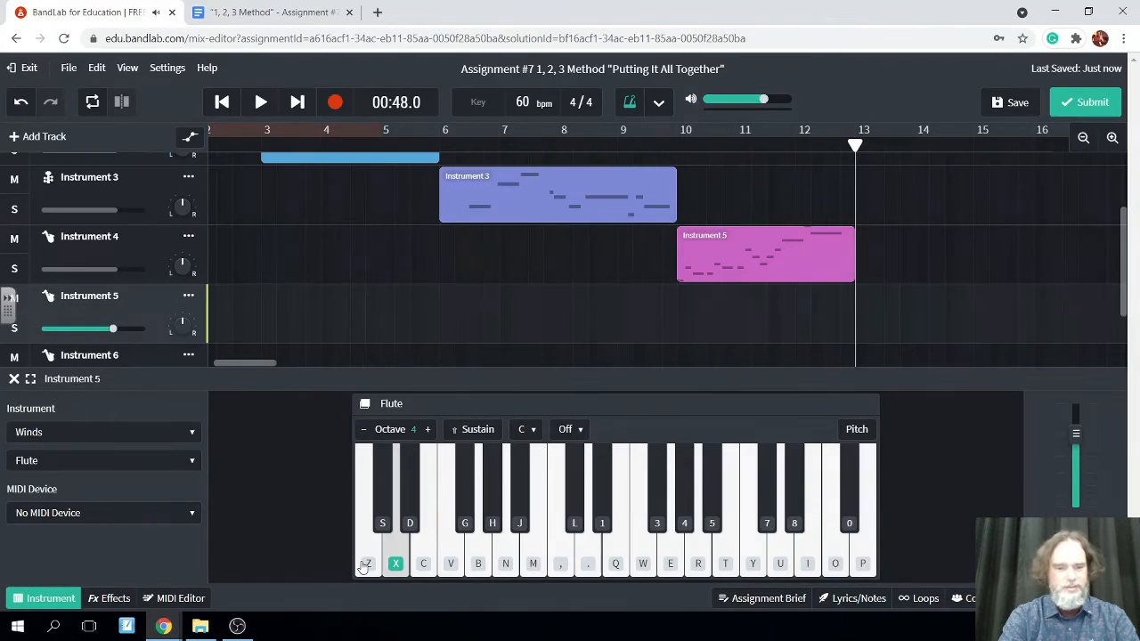
key(x)
key(v)
key(c)
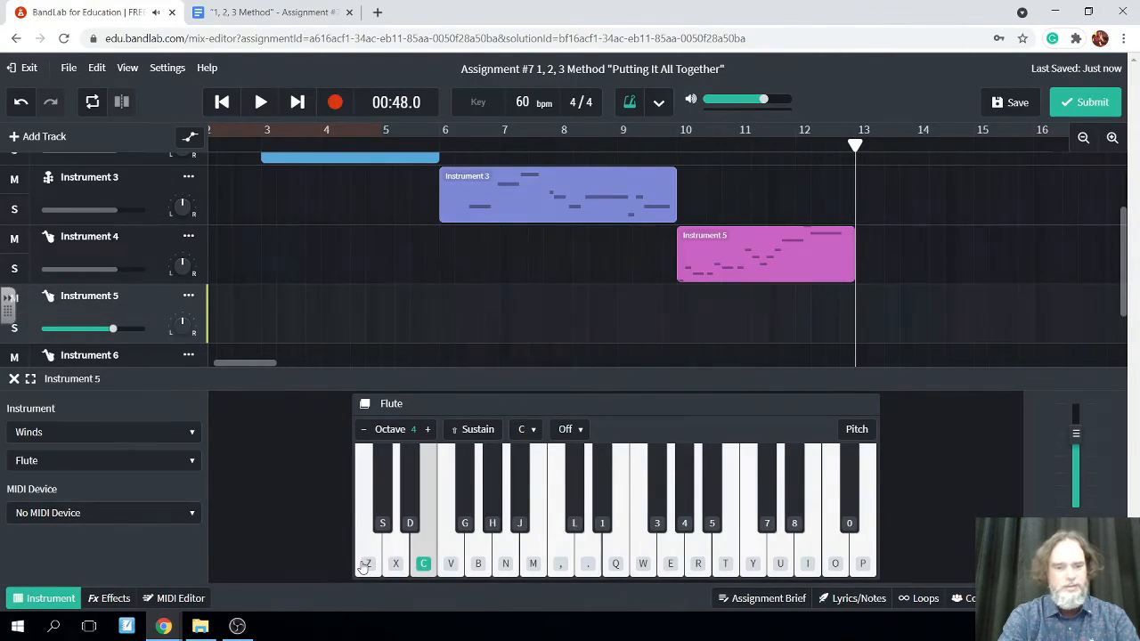
key(b)
key(c)
key(x)
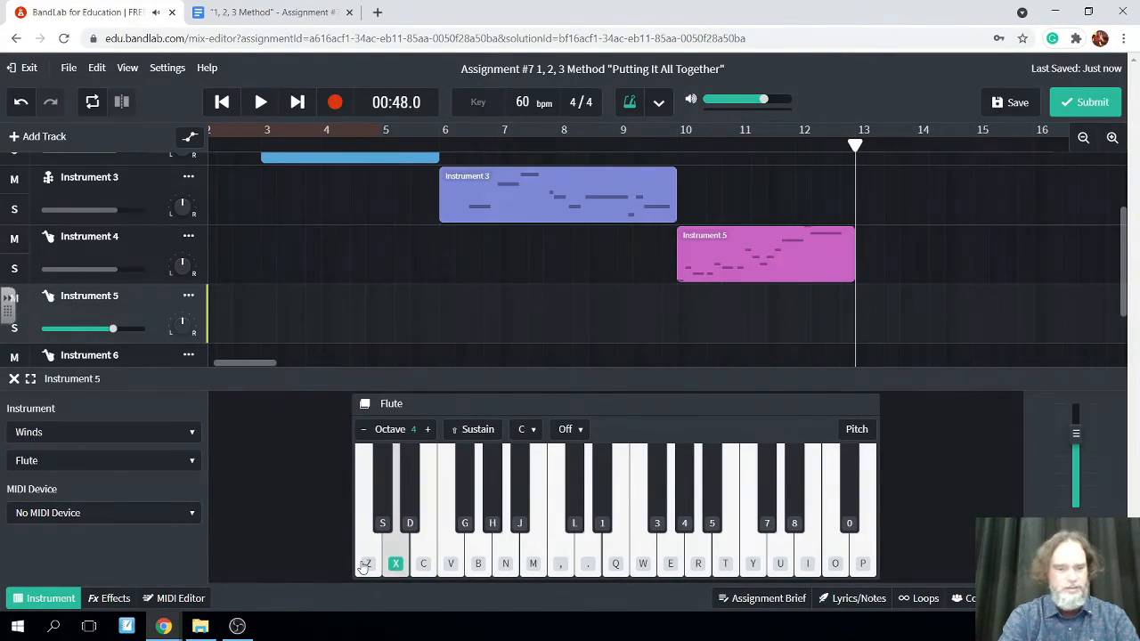
key(c)
key(v)
key(c)
key(m)
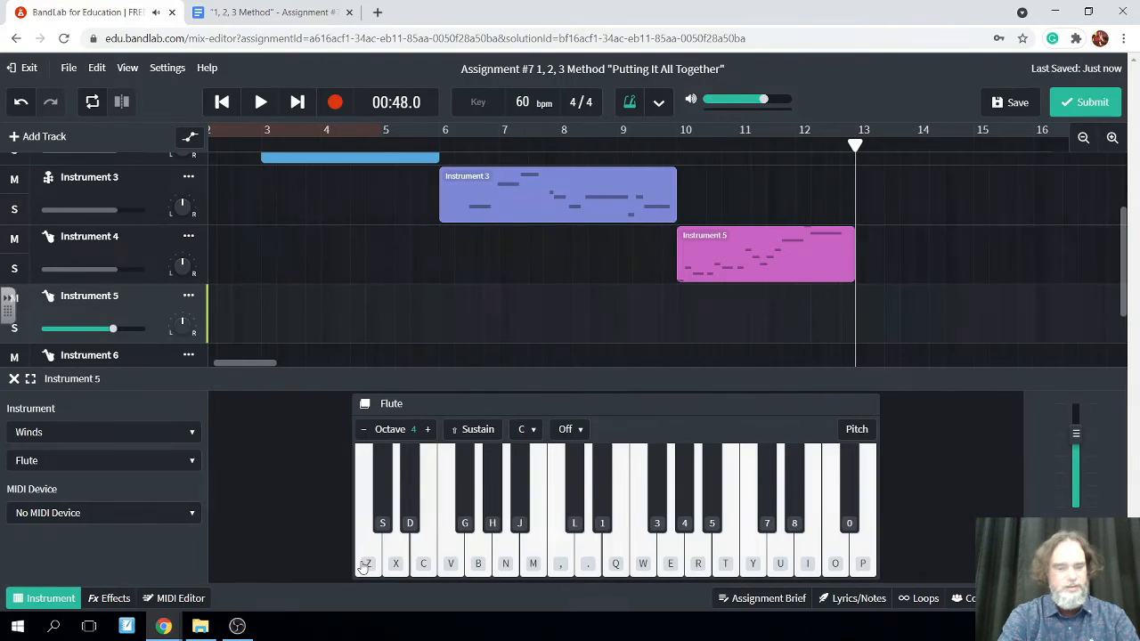
key(x)
key(c)
key(v)
key(c)
key(n)
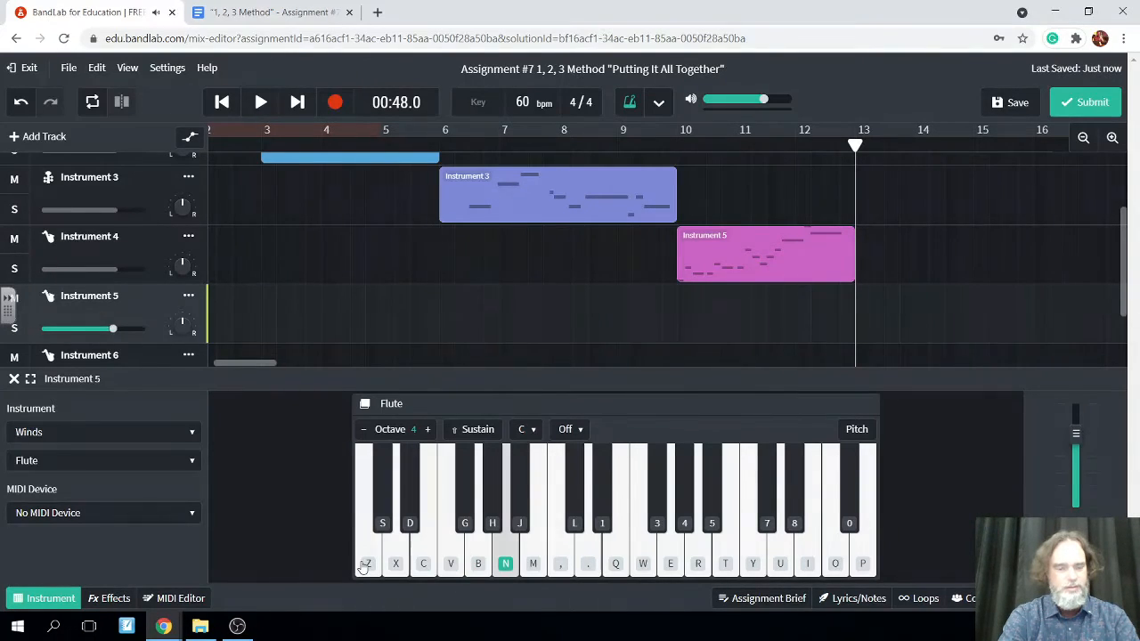
key(z)
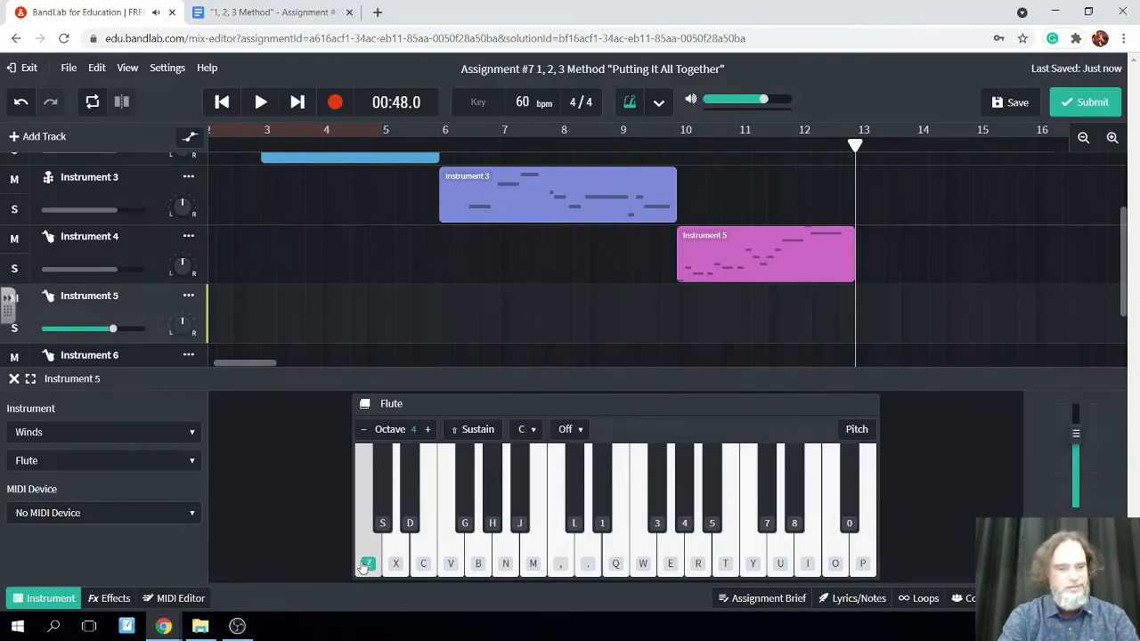
key(c)
key(x)
key(c)
key(v)
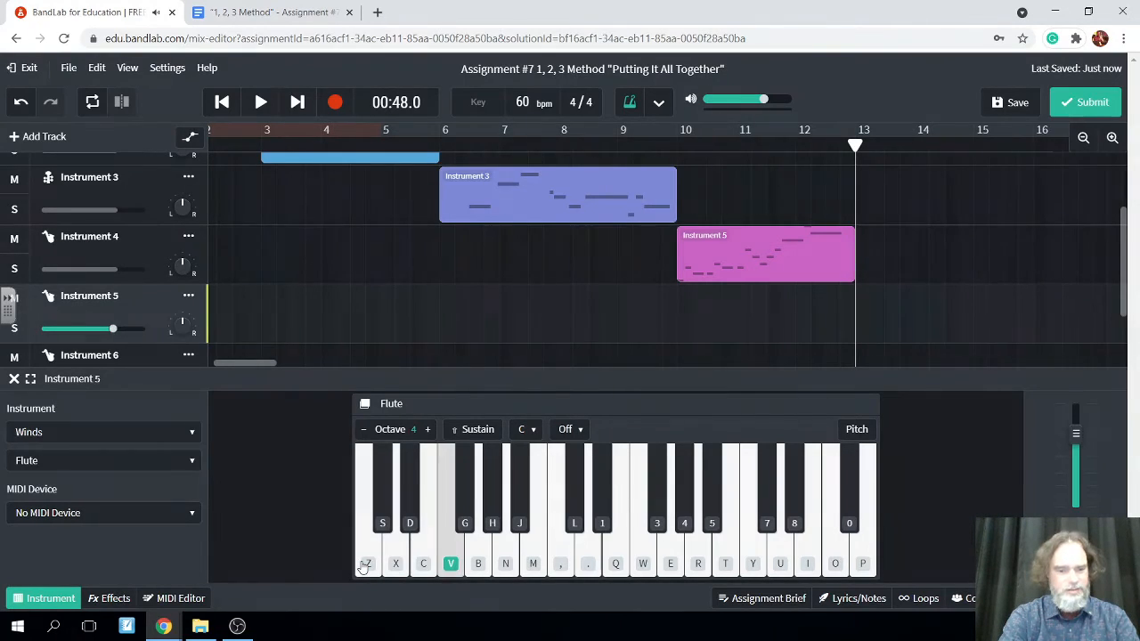
key(c)
key(n)
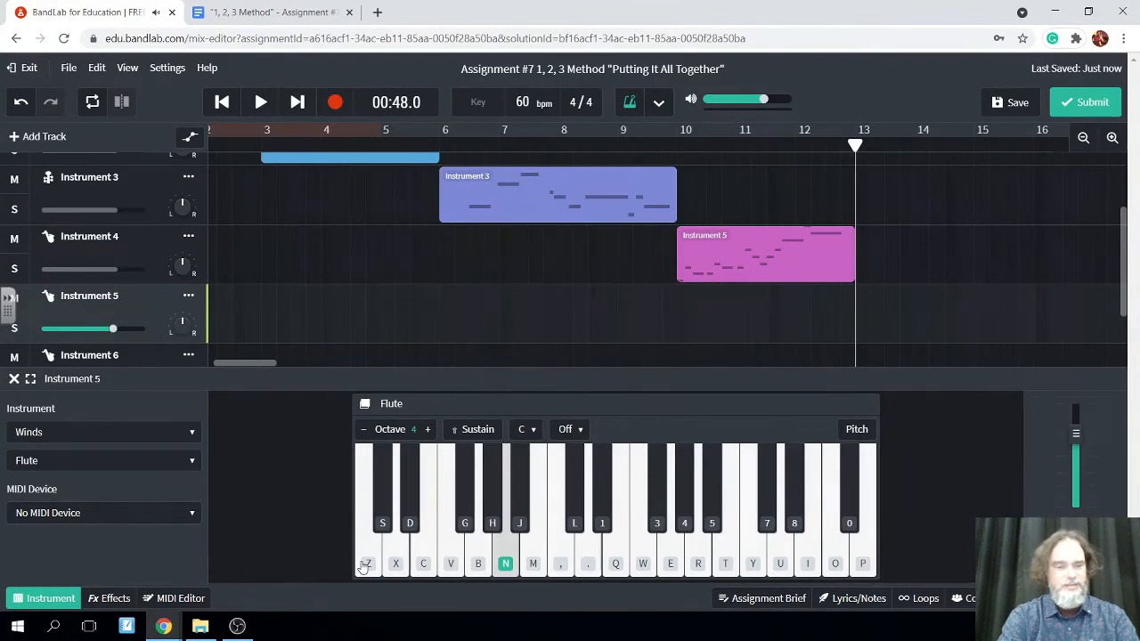
Record the Flute melody C, E, D, D, E, F, E, D, A in octave 4 on Instrument 5 from 00:48.0 and save the project
click(335, 101)
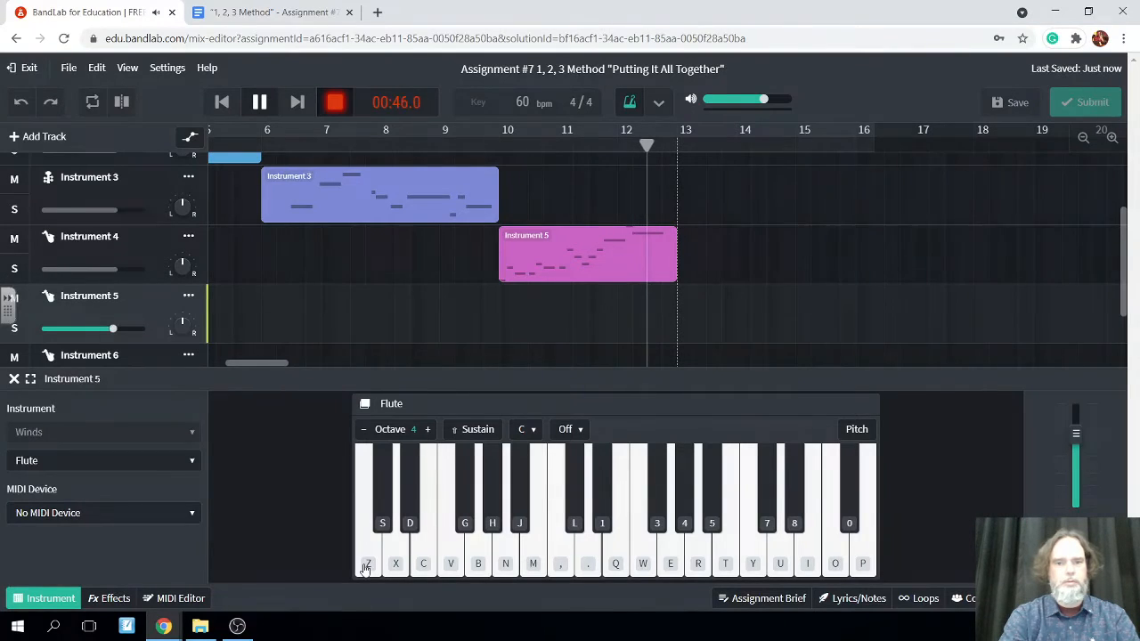
click(365, 566)
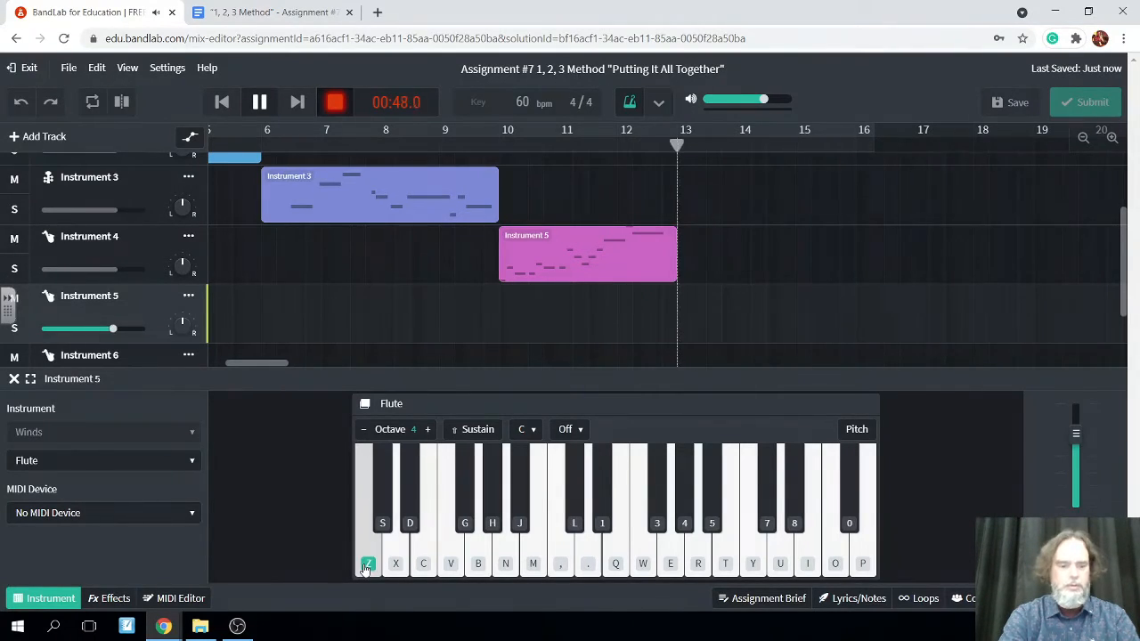
key(z)
key(c)
key(x)
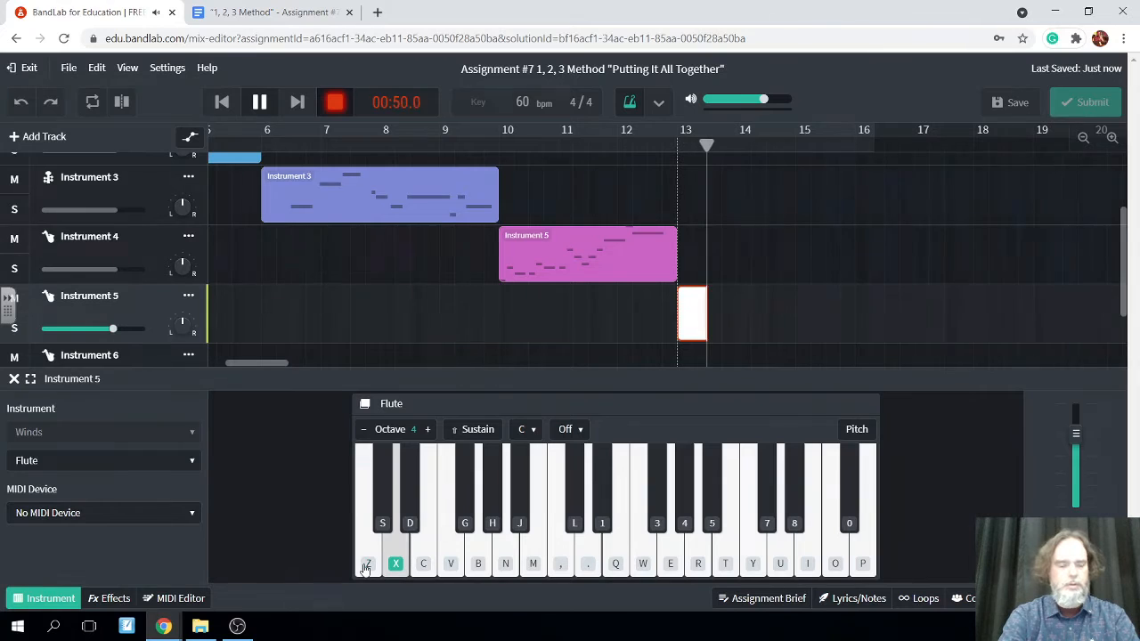
key(x)
key(c)
key(v)
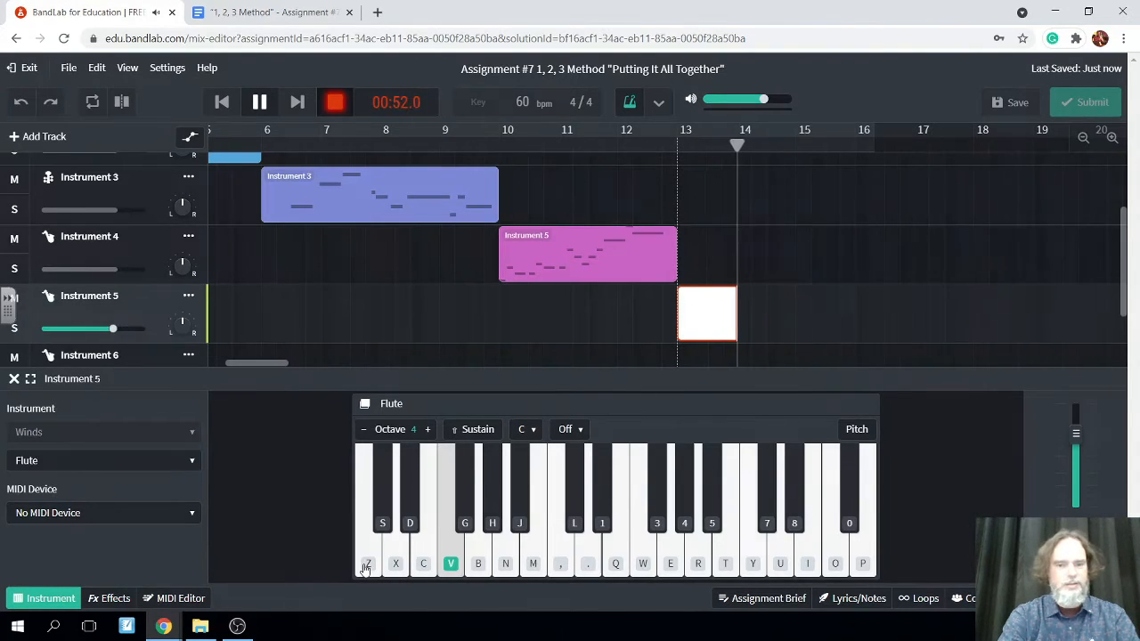
key(c)
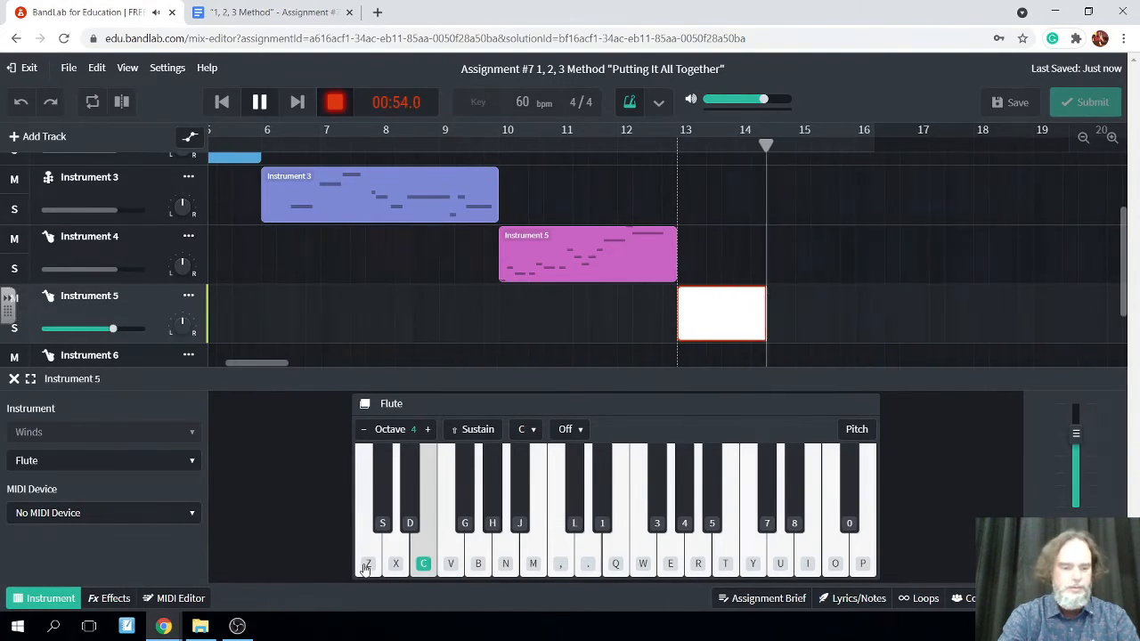
key(x)
key(n)
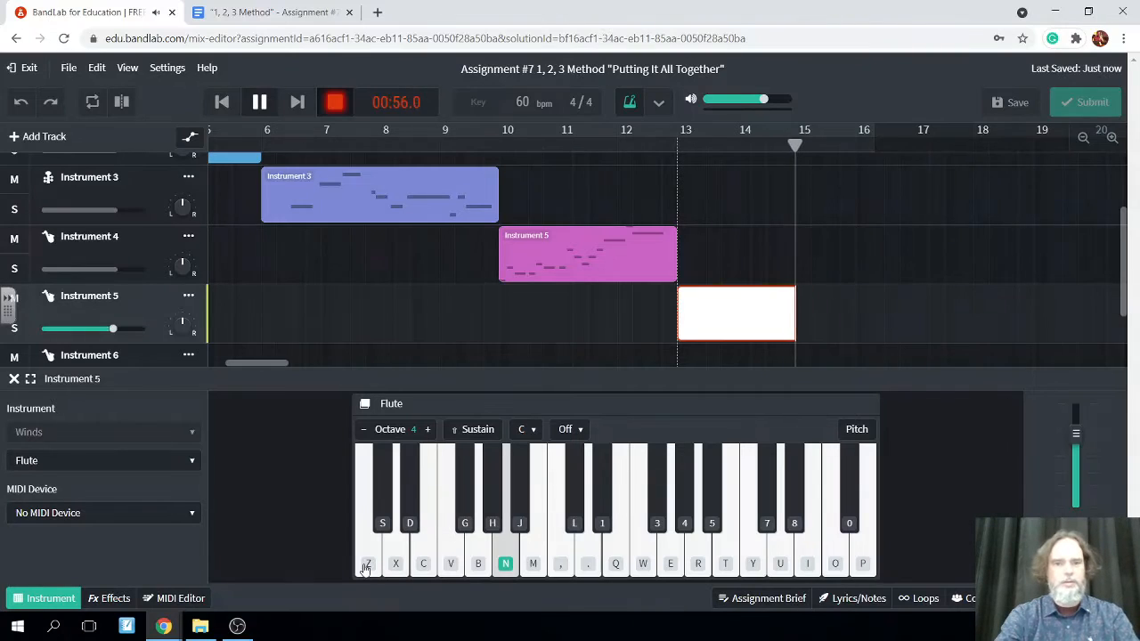
click(259, 102)
click(1022, 108)
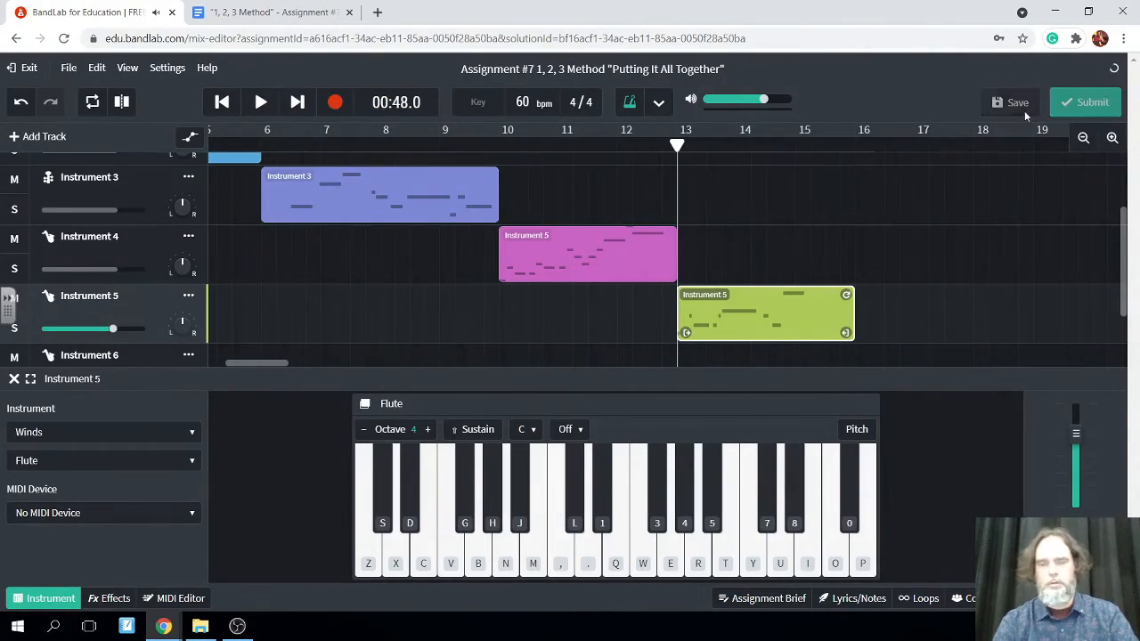
Move the playhead to 00:56.6 and set the sound of the Instrument 6 track to Vibraphone from the Piano category
drag(678, 143, 806, 198)
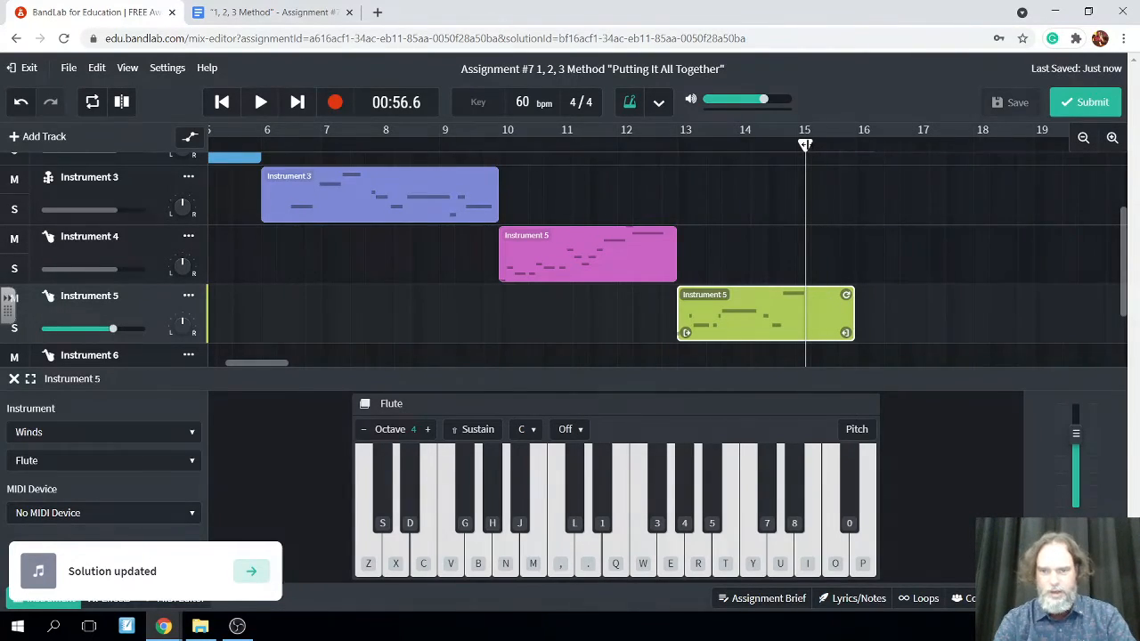
drag(805, 145, 805, 146)
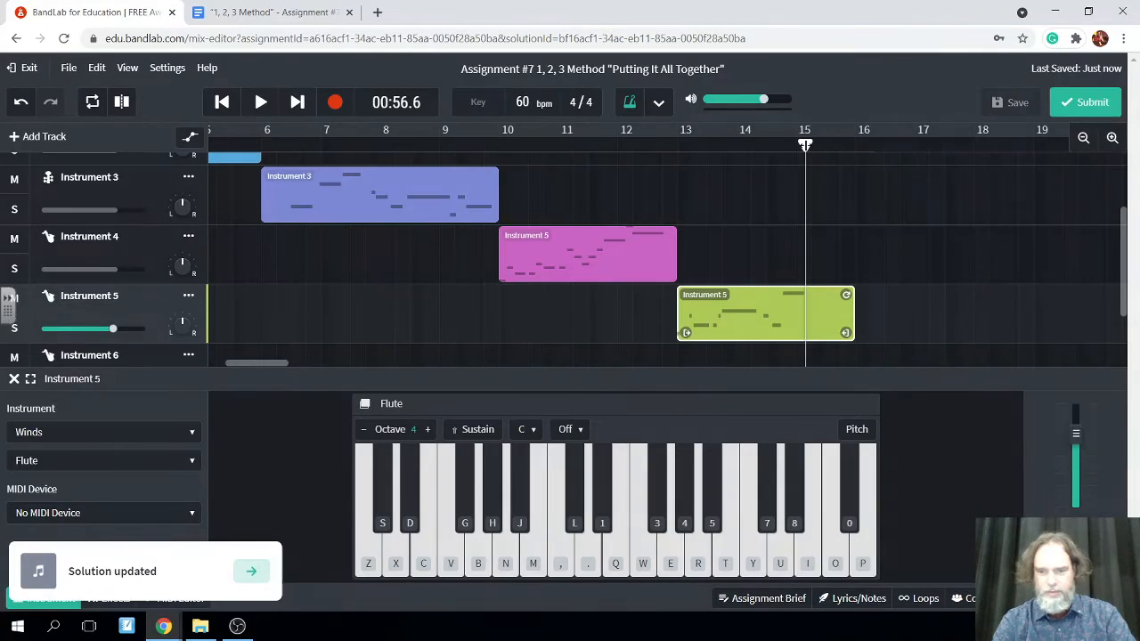
scroll(883, 297, down, 1)
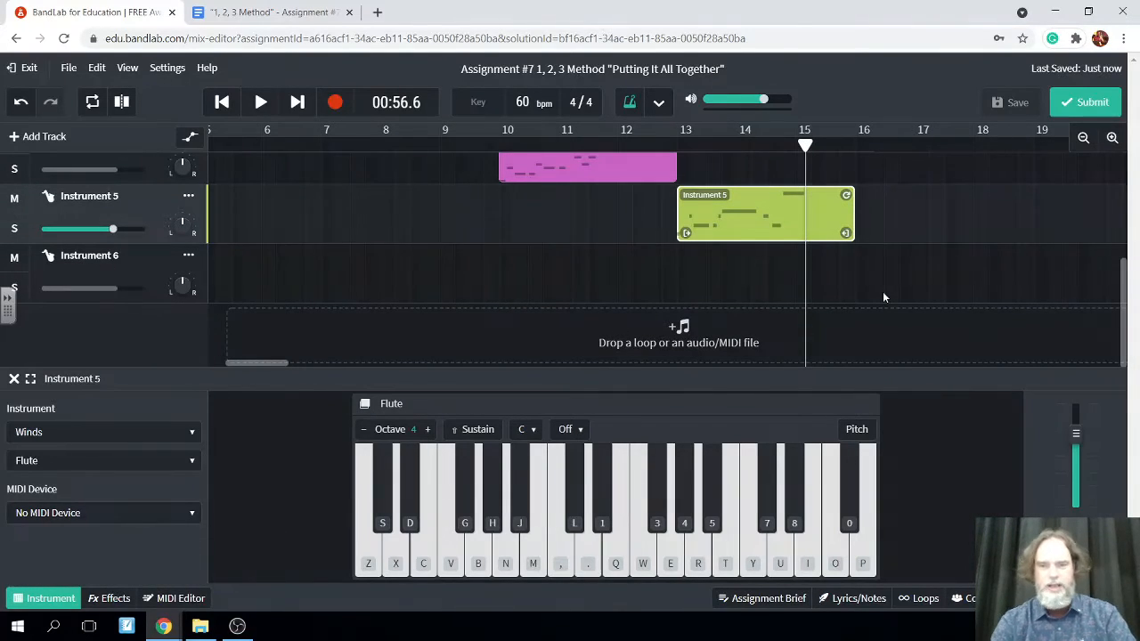
click(834, 282)
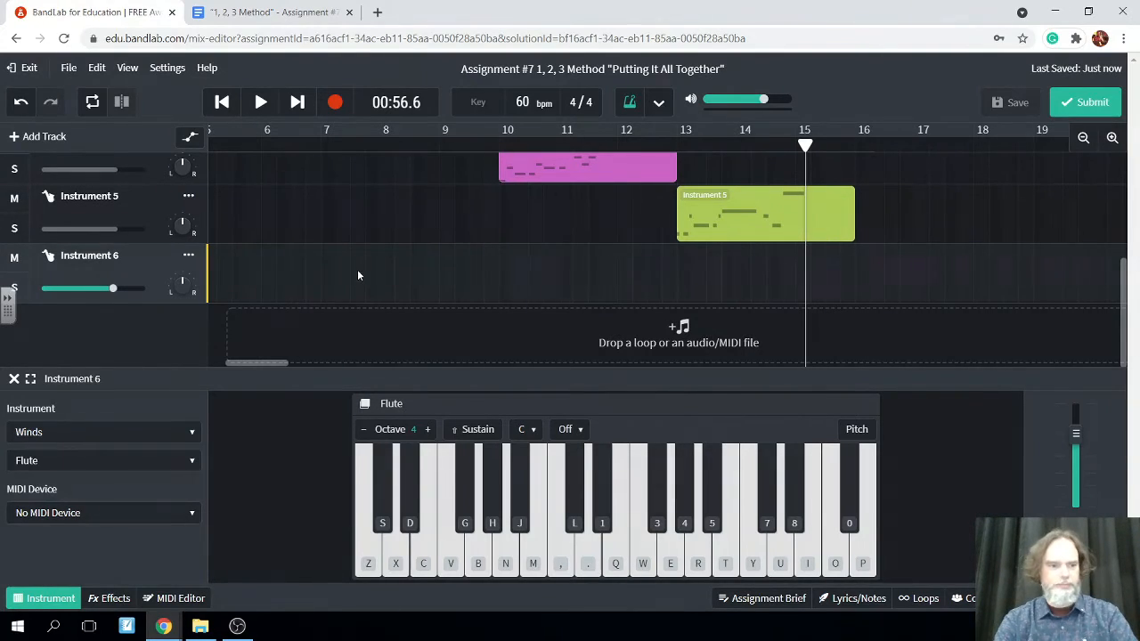
click(188, 434)
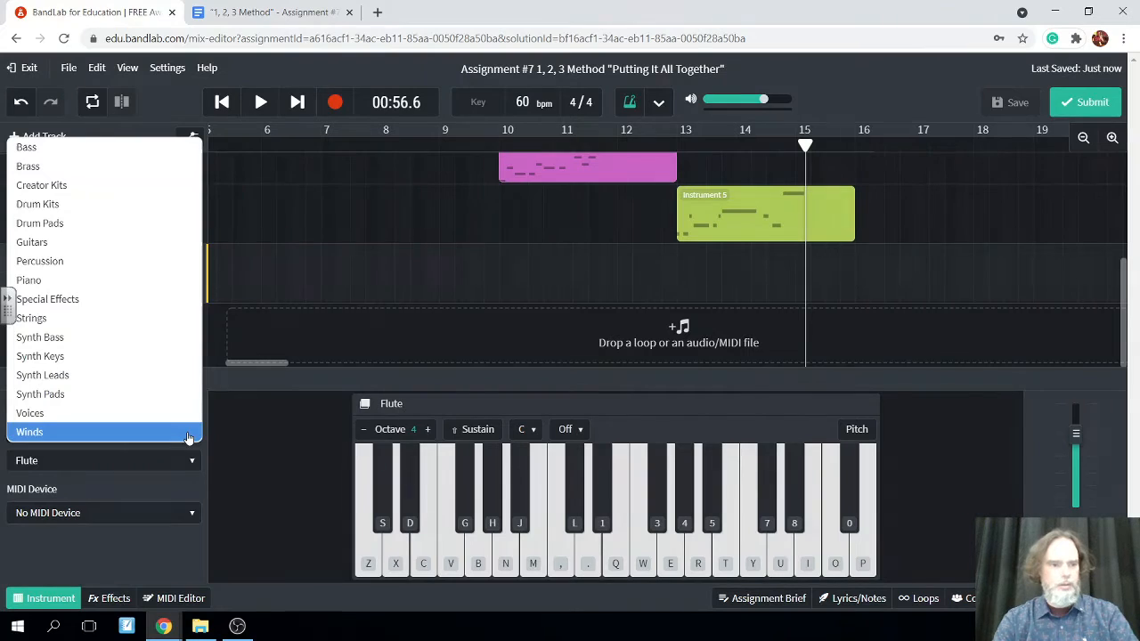
click(108, 282)
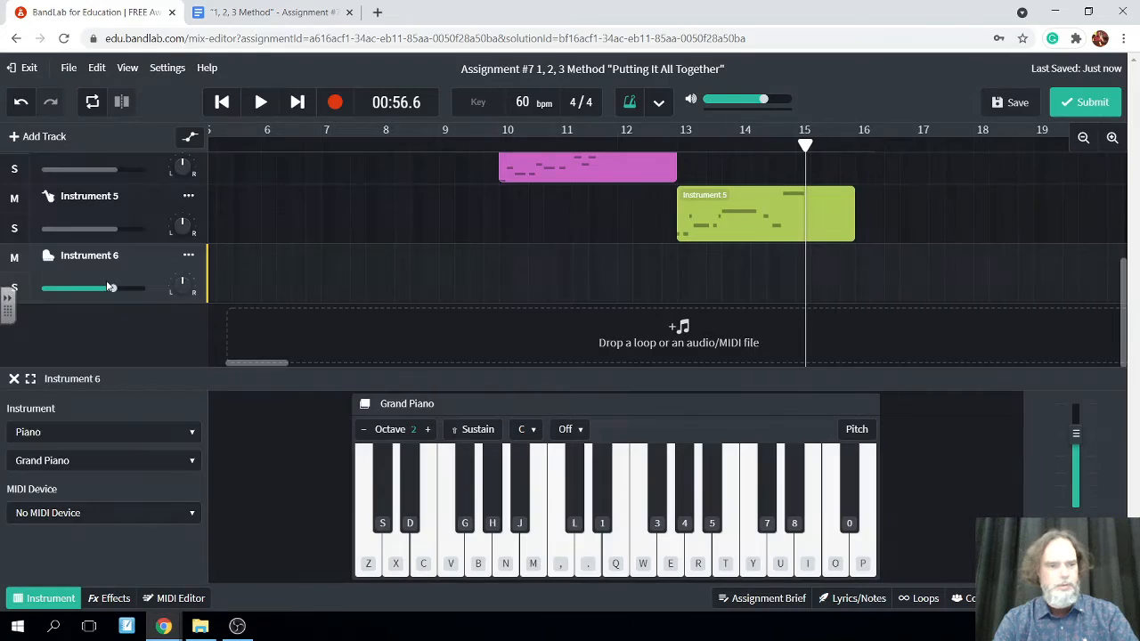
click(192, 433)
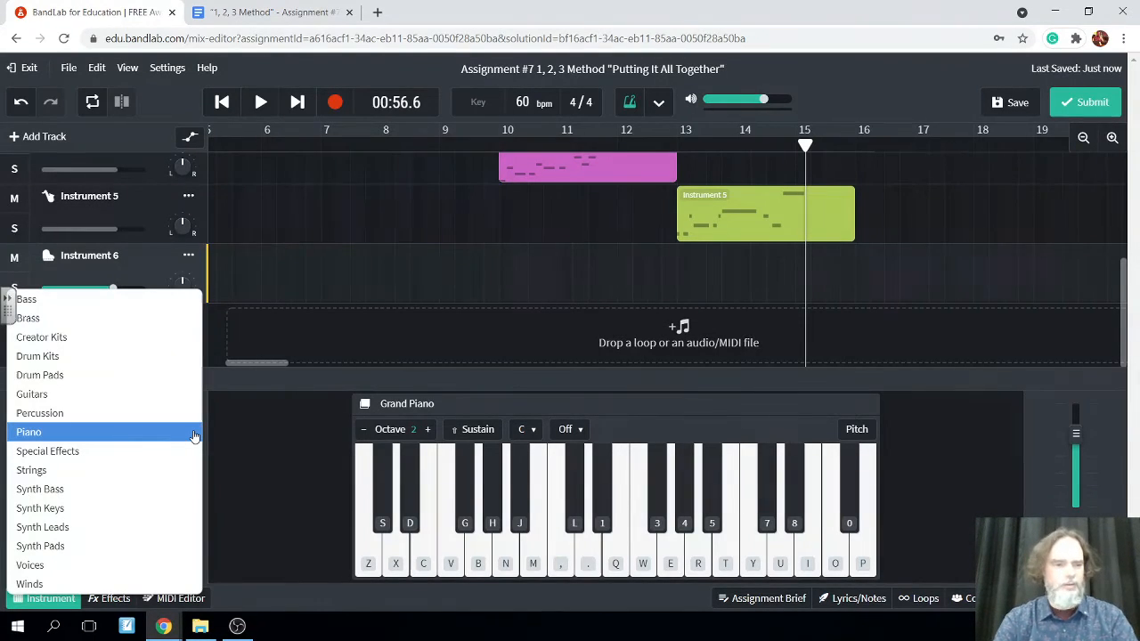
click(195, 435)
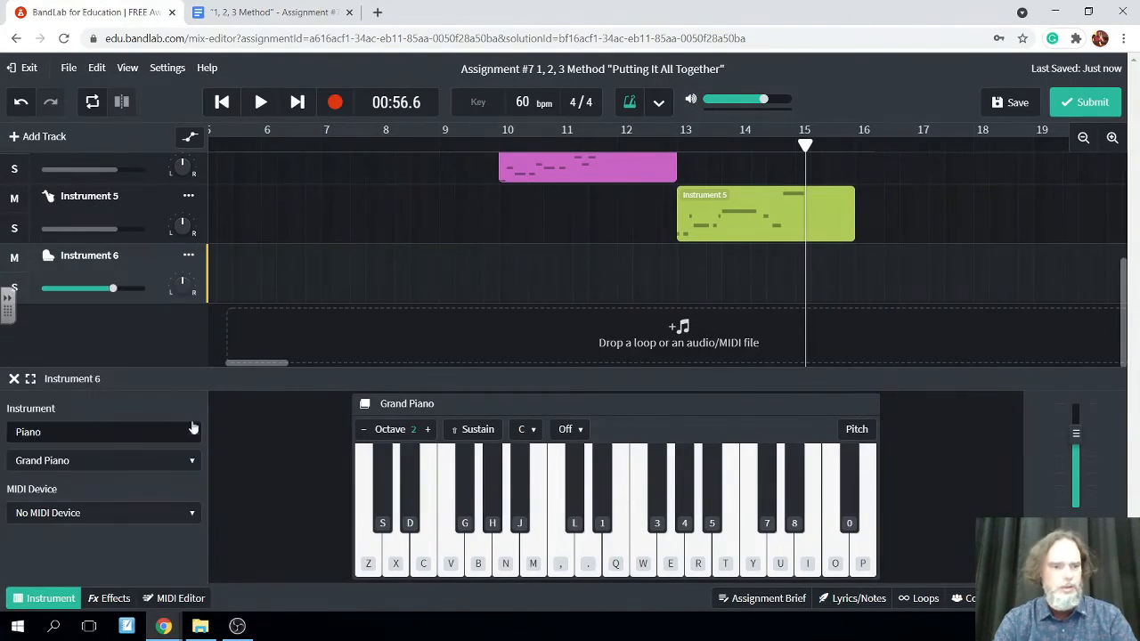
click(189, 460)
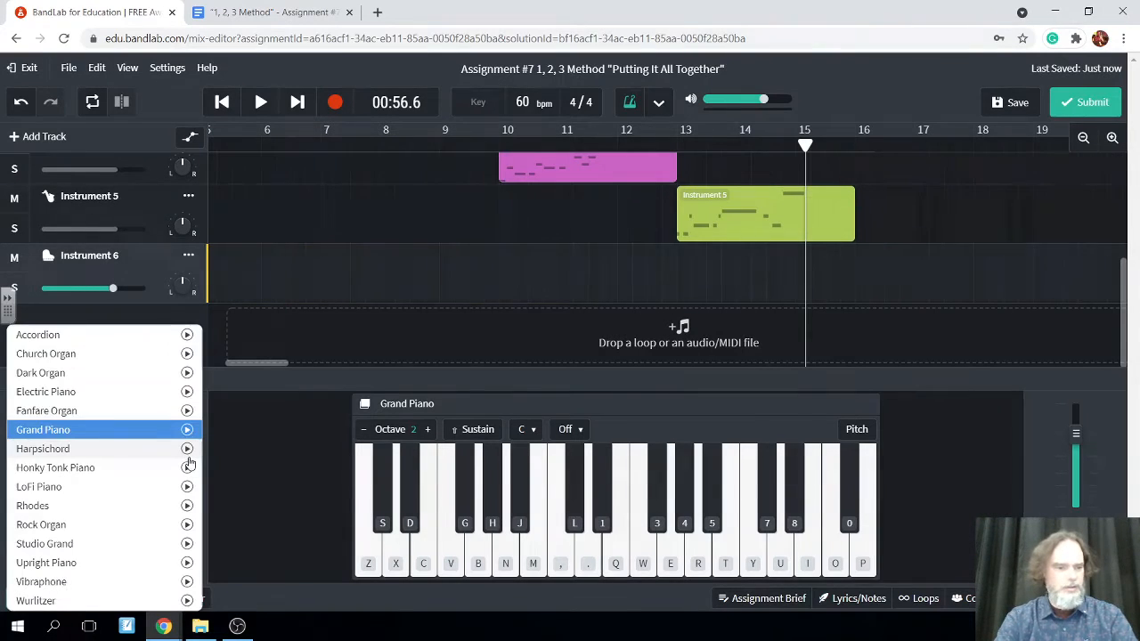
click(121, 581)
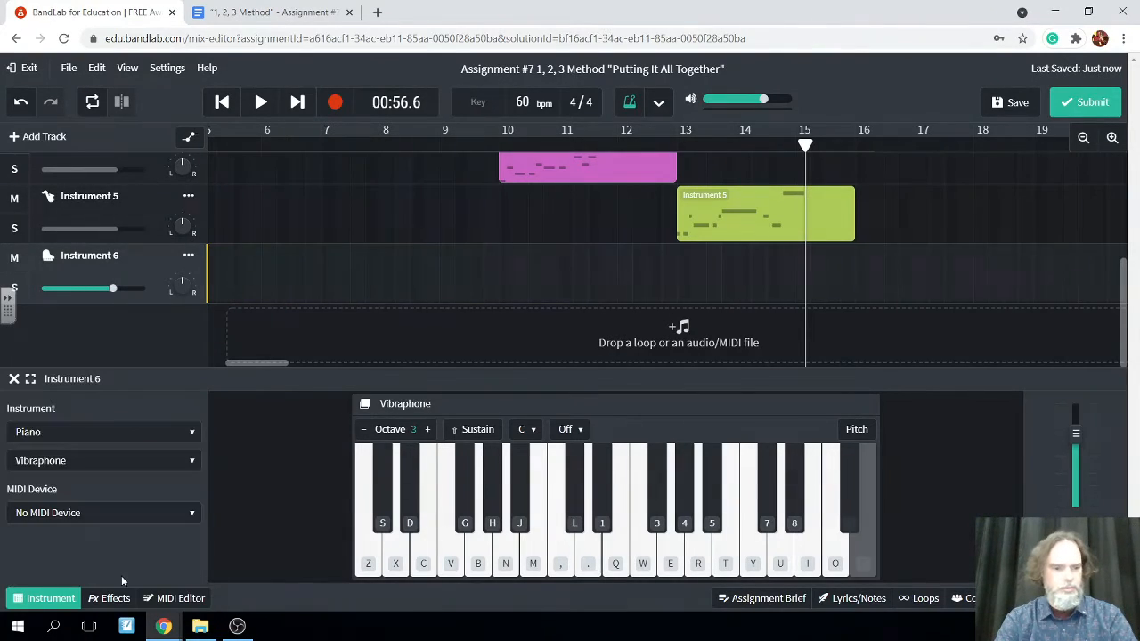
Try single Vibraphone notes in octaves 4 and 2, and set the keyboard to octave 4
click(428, 430)
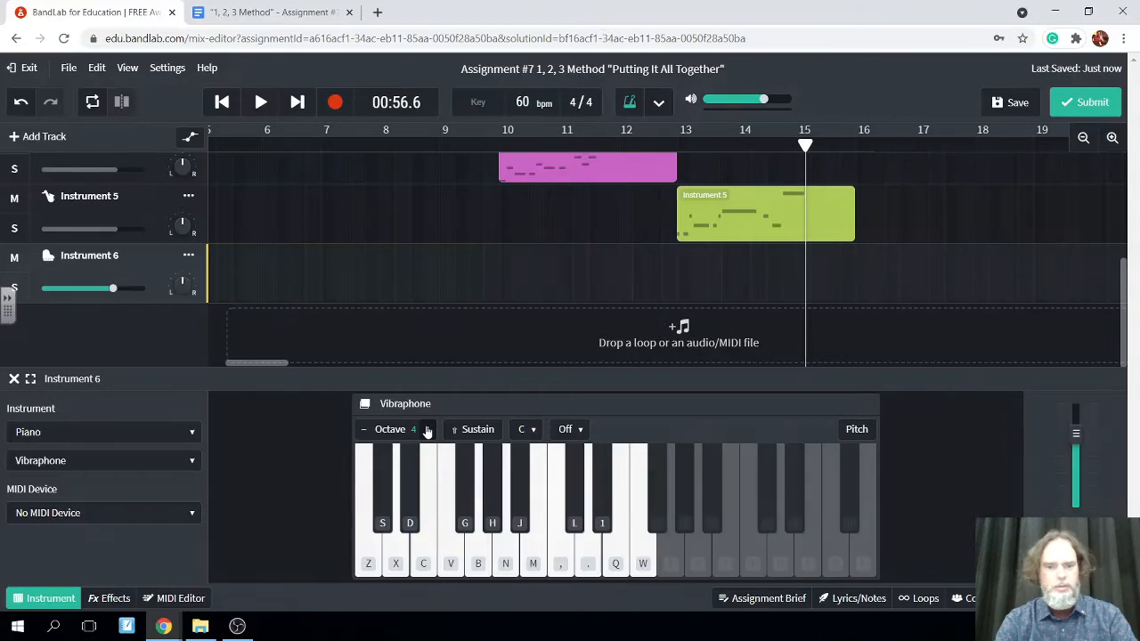
click(395, 538)
click(395, 537)
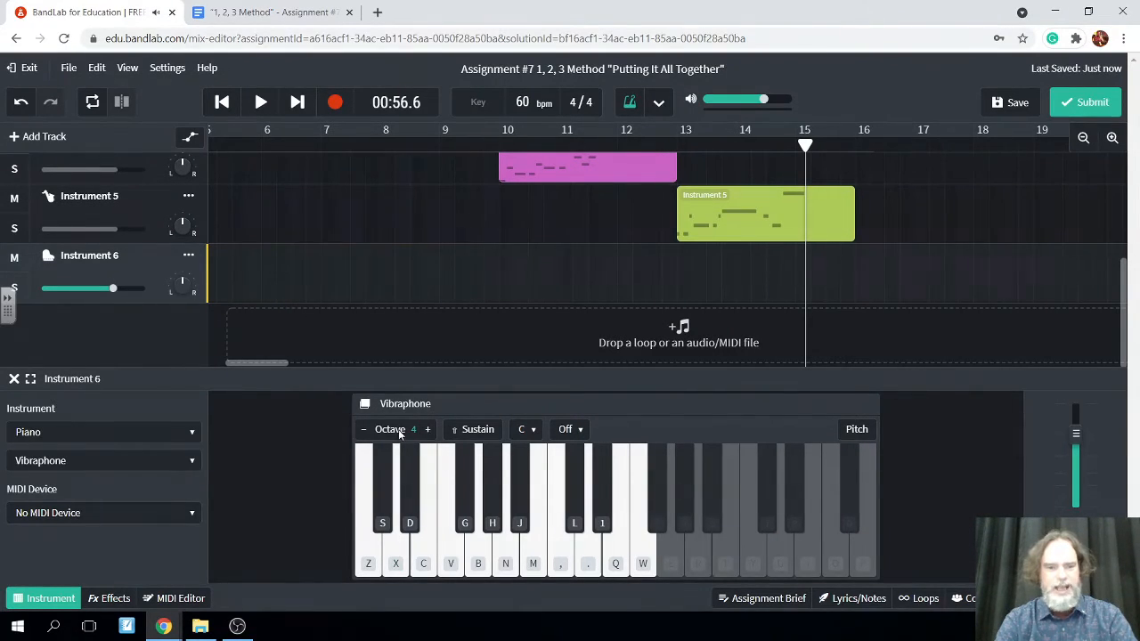
click(364, 430)
click(364, 430)
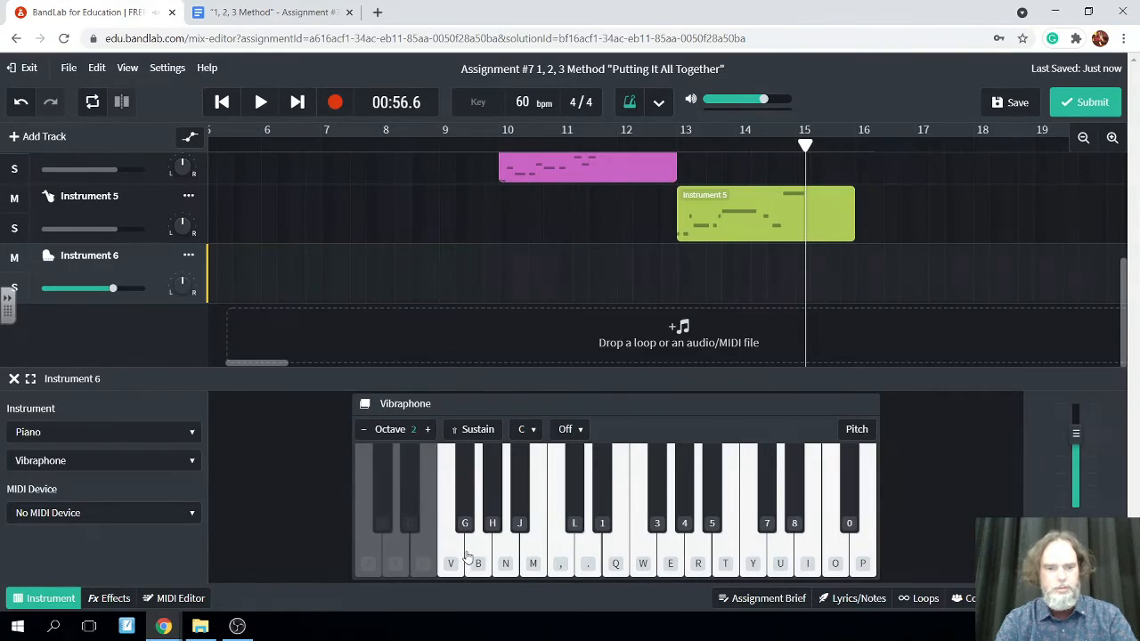
click(583, 559)
click(428, 430)
click(428, 430)
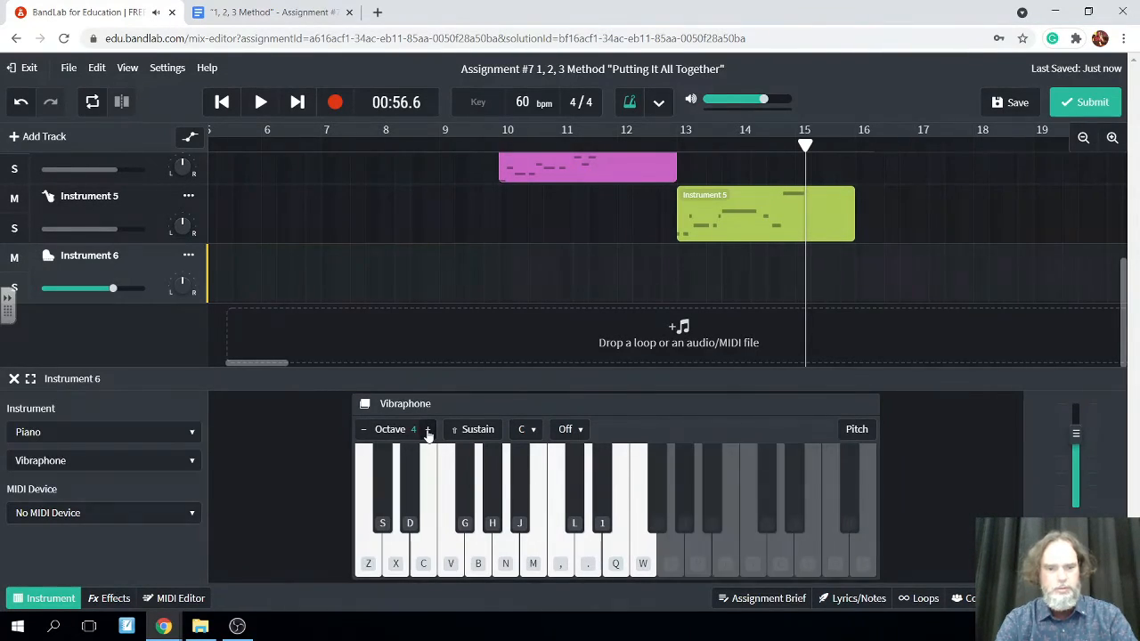
Rehearse the melody C, E, D, D, E, F, E, D, A on the Vibraphone in octave 4 without recording
click(377, 551)
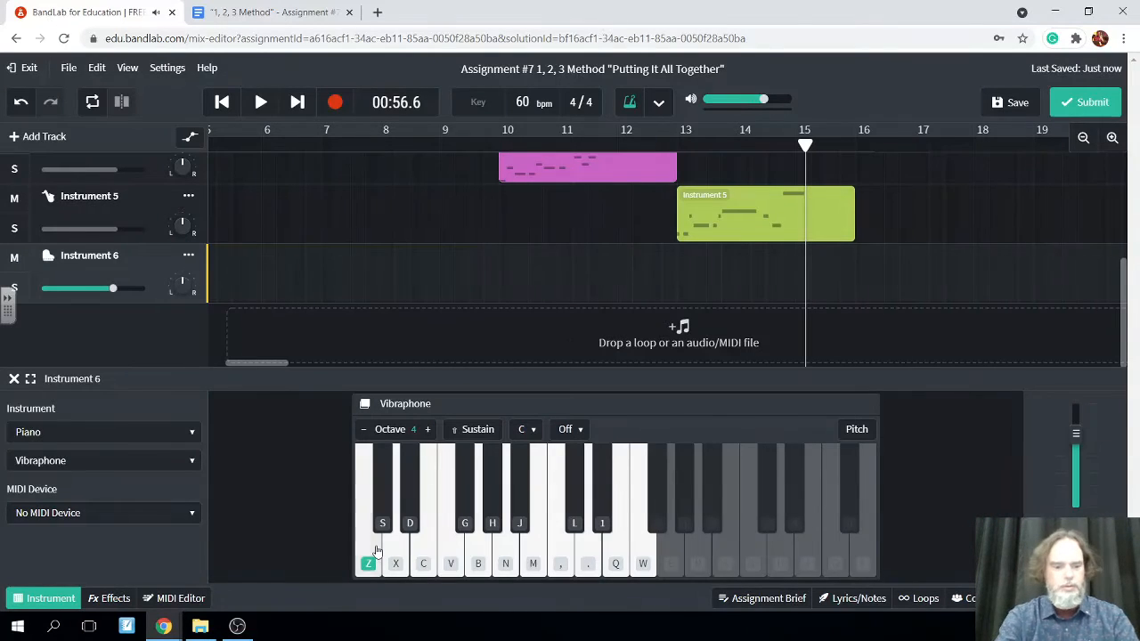
key(c)
key(x)
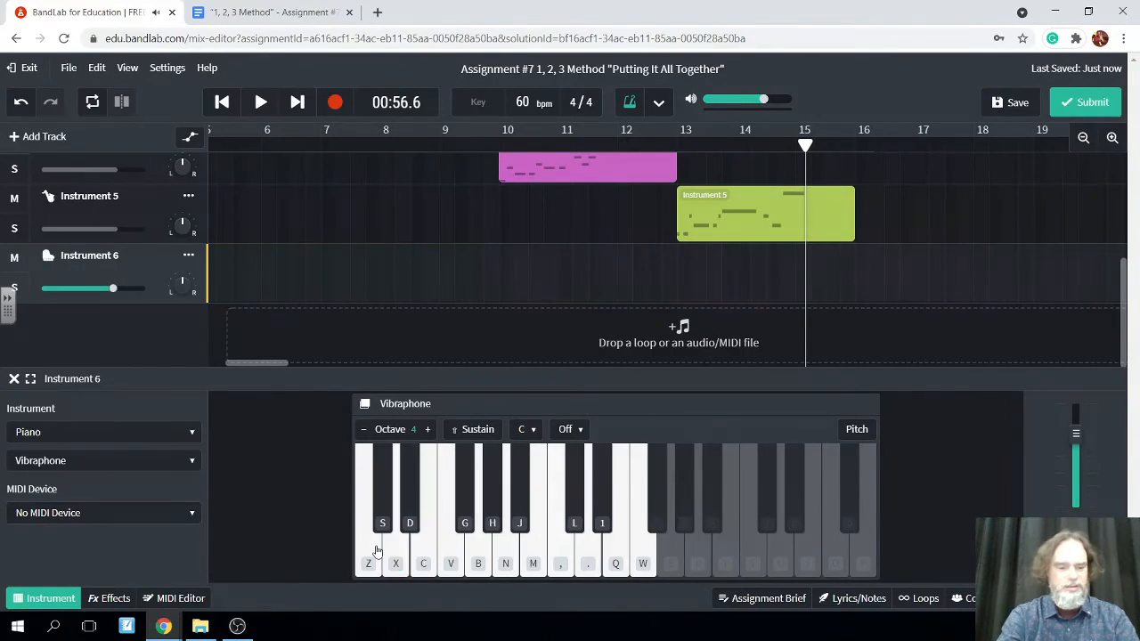
key(x)
key(c)
key(v)
key(c)
key(x)
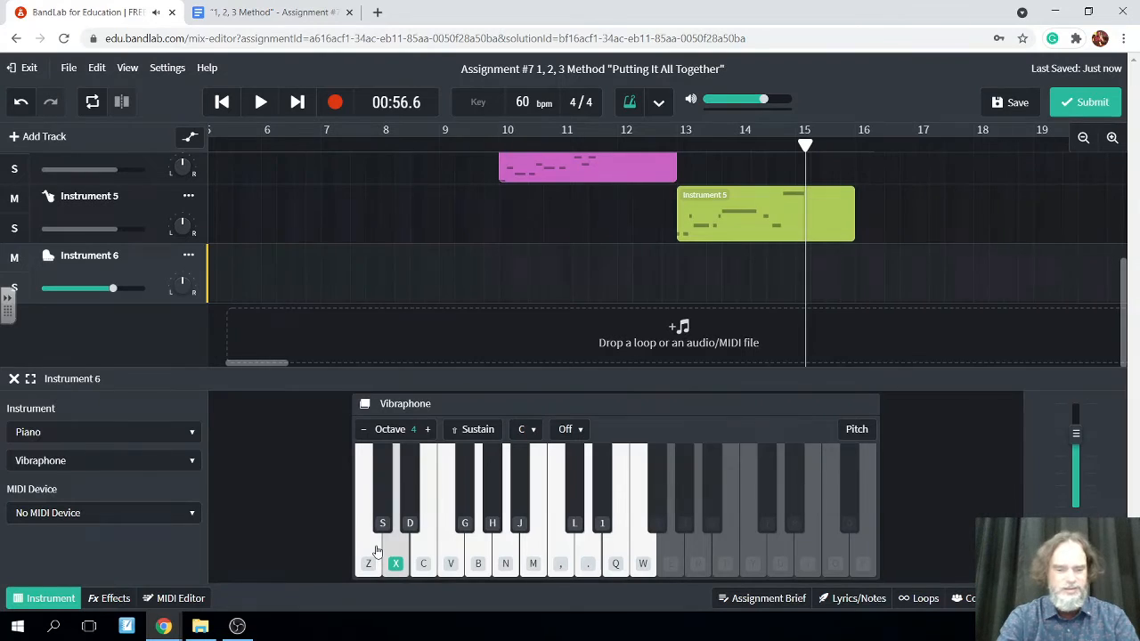
key(n)
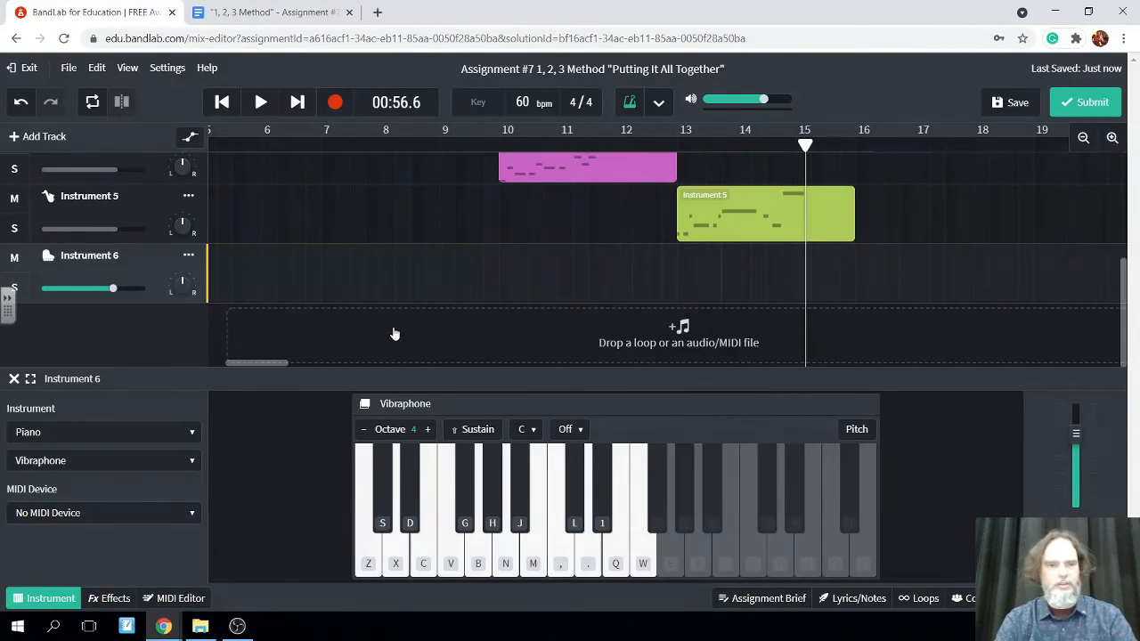
Record the Vibraphone melody C, E, D, D, E, F, E, D, F, E, D, A in octave 4 on Instrument 6 from 00:56.6
click(336, 103)
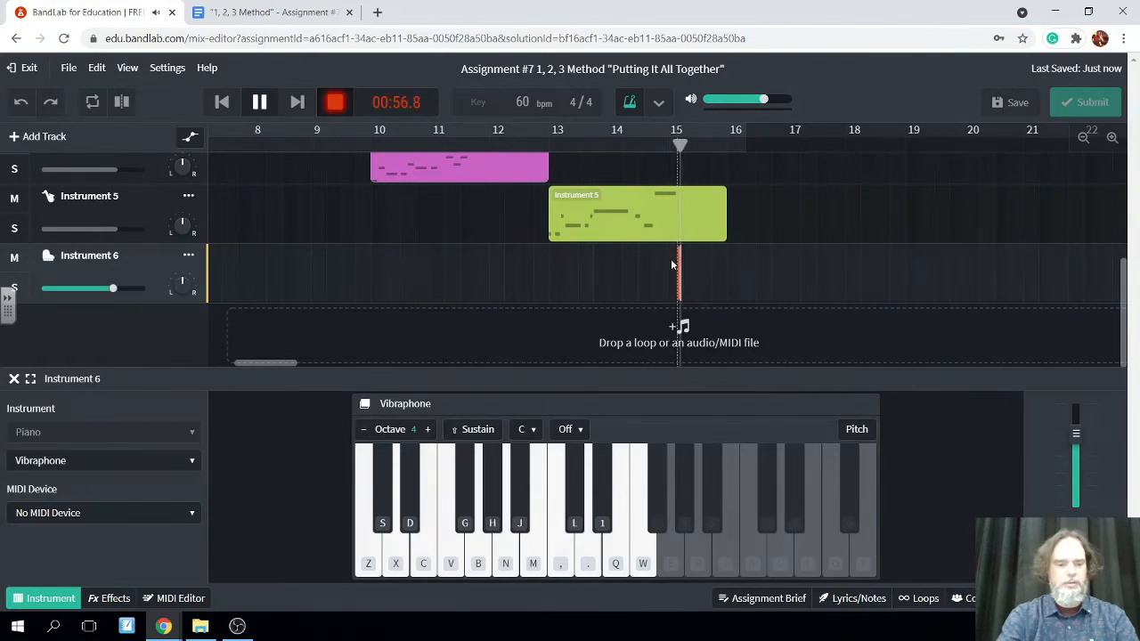
key(z)
key(c)
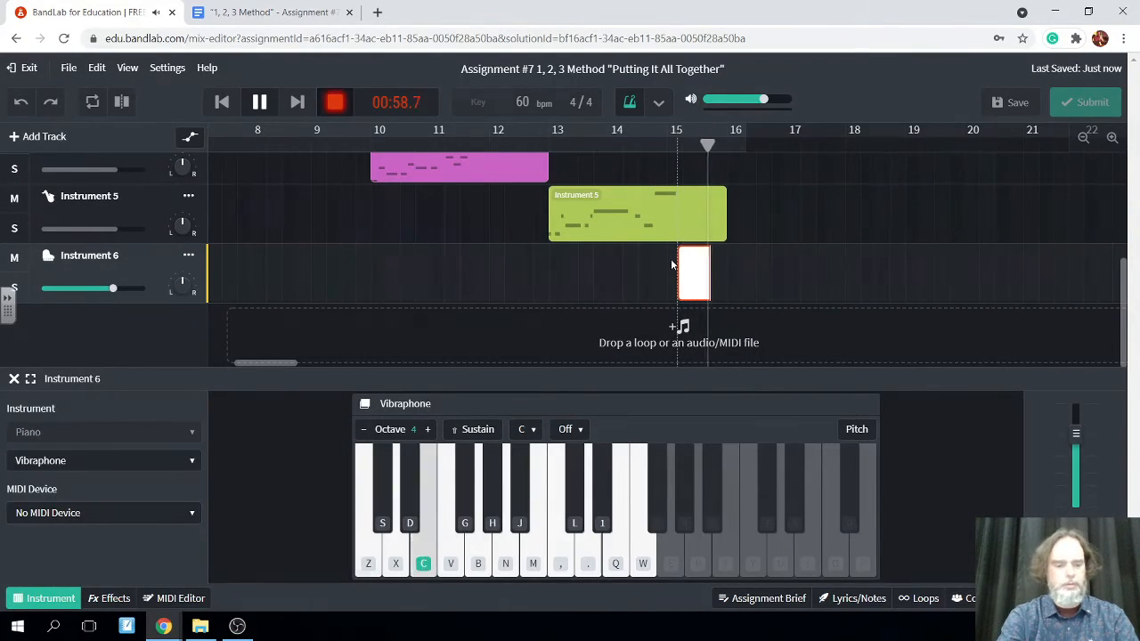
key(x)
key(x)
key(c)
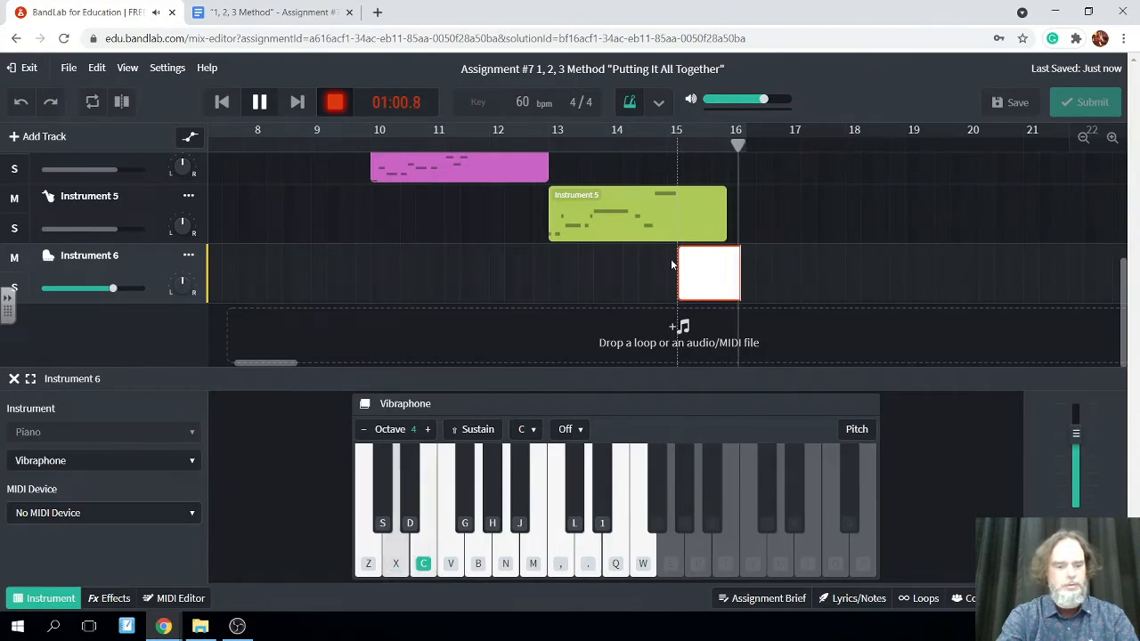
key(v)
key(c)
key(x)
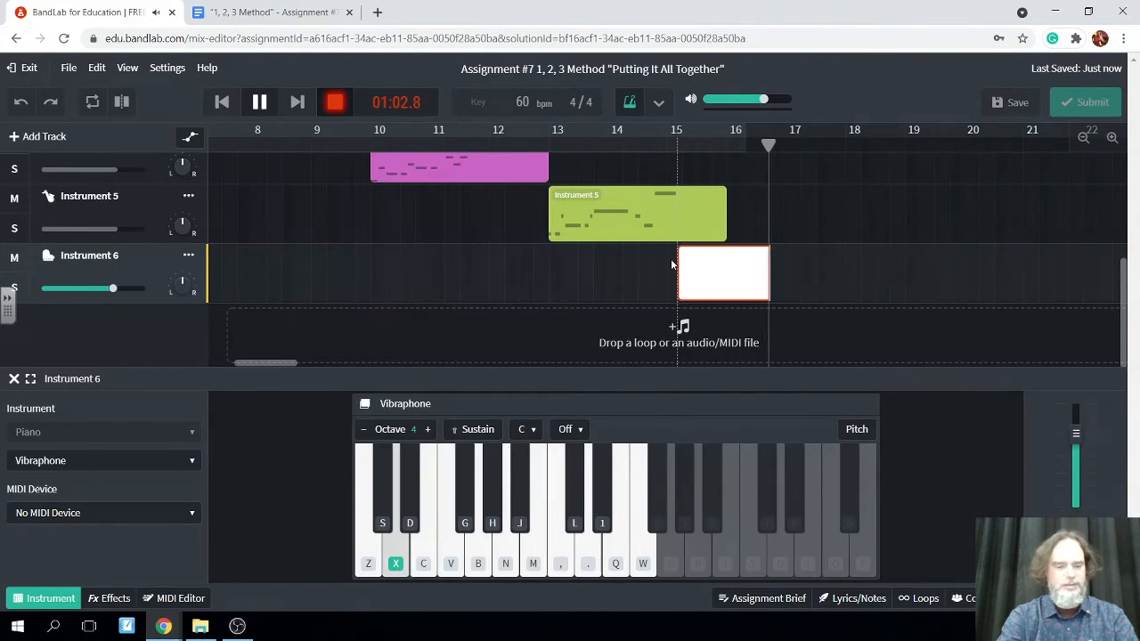
key(v)
key(c)
key(x)
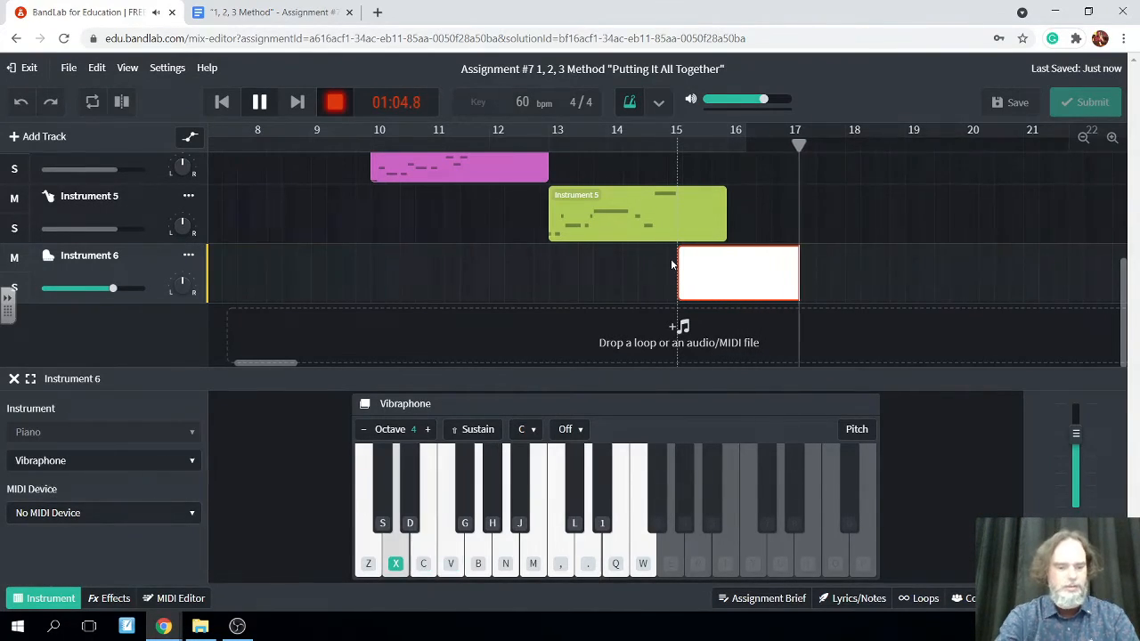
key(n)
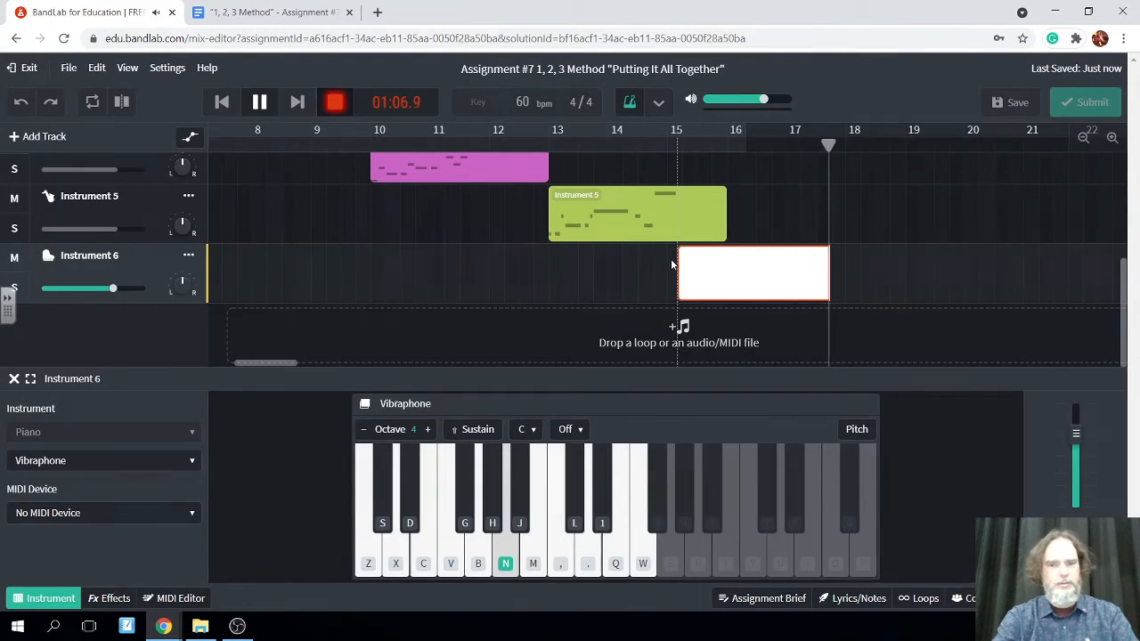
click(259, 102)
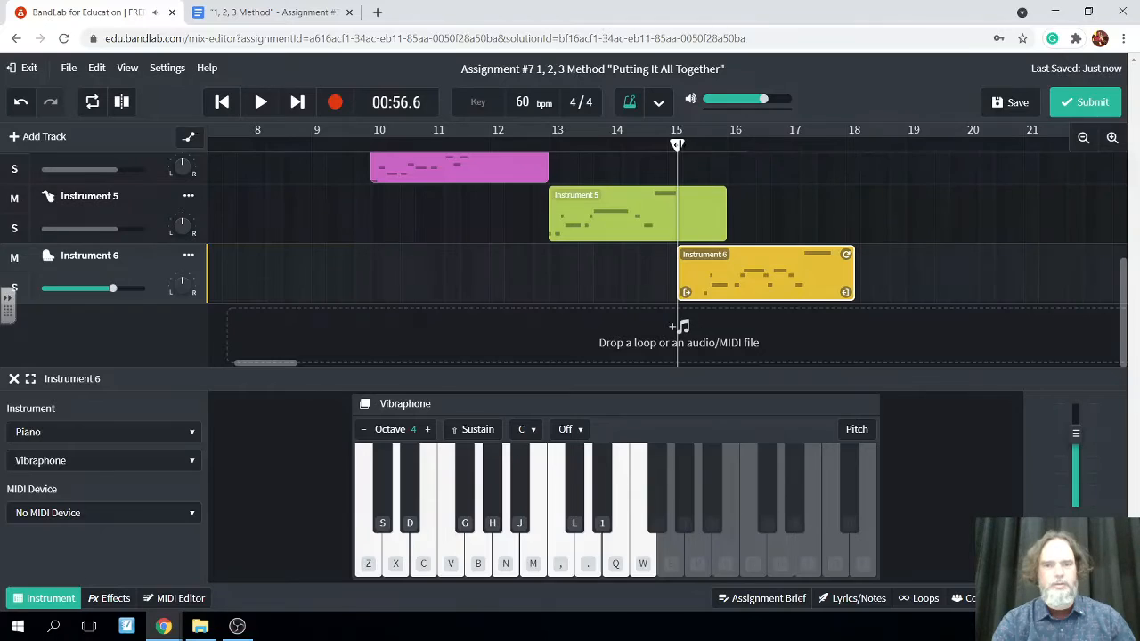
Save the project with the playhead moved to 01:08.4, and add a new virtual instrument track
drag(676, 145, 853, 161)
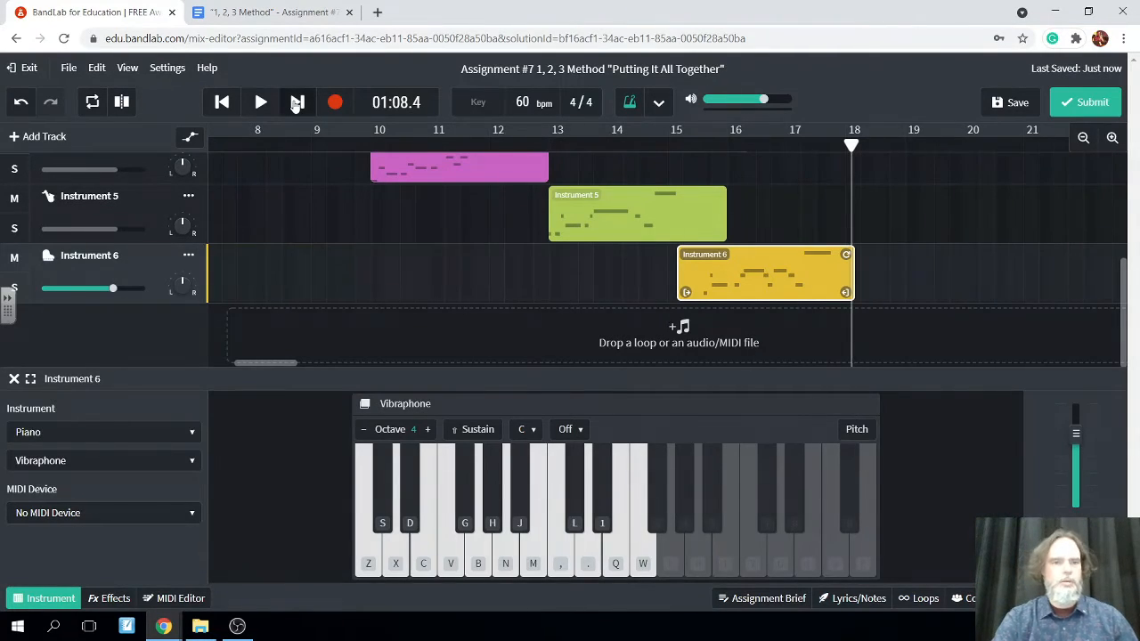
click(1018, 105)
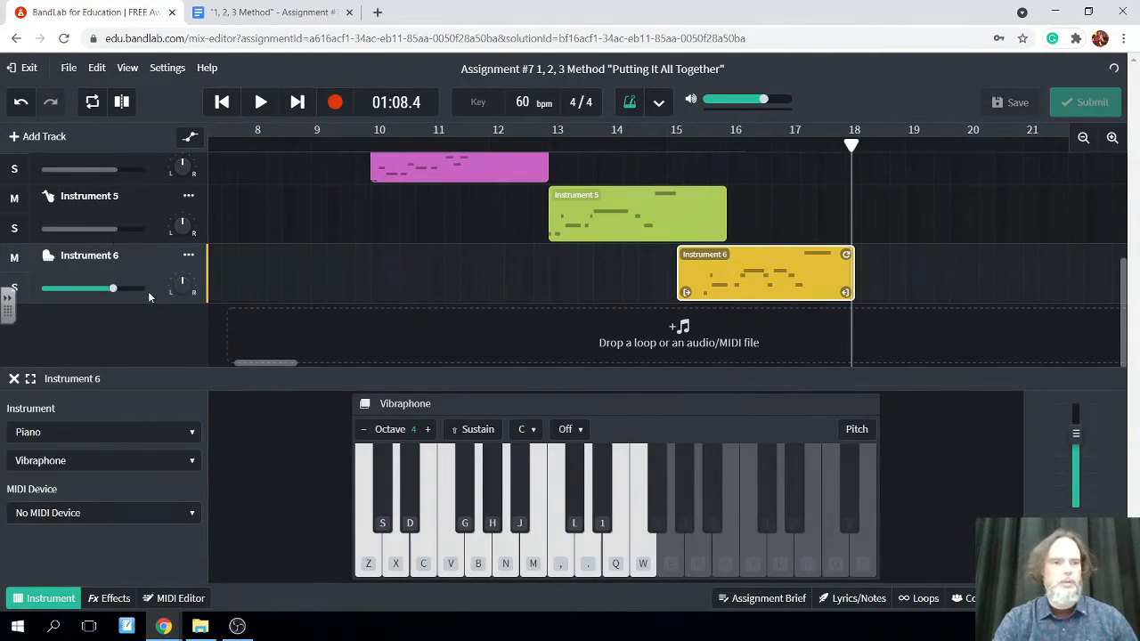
click(19, 137)
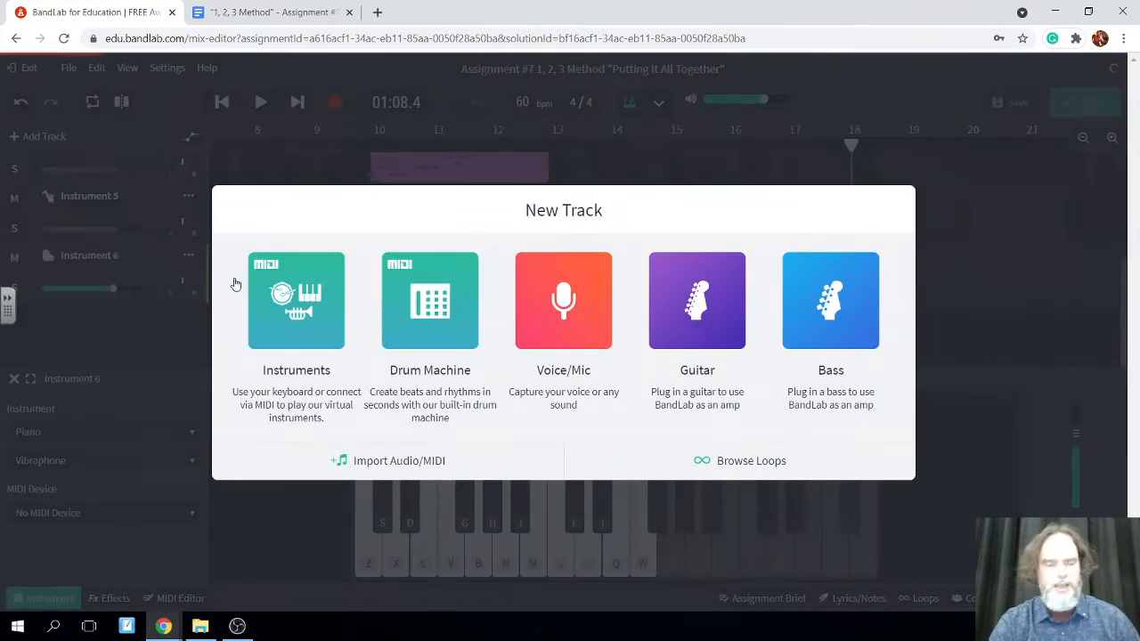
click(294, 300)
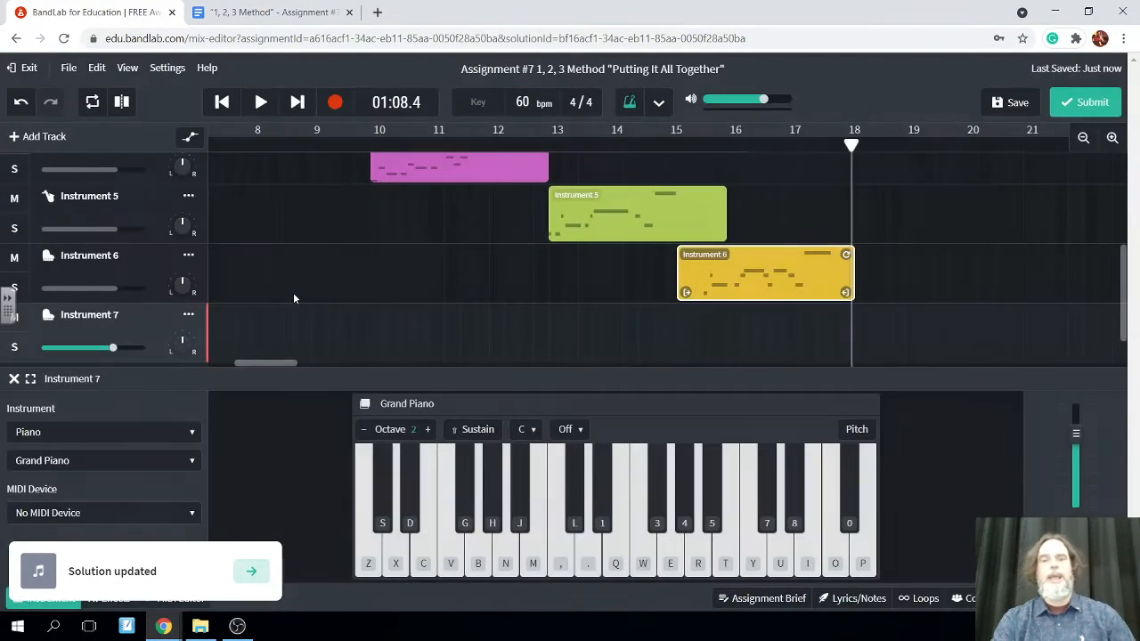
Read the instructions for Track 7 in the assignment brief and close the brief
click(753, 600)
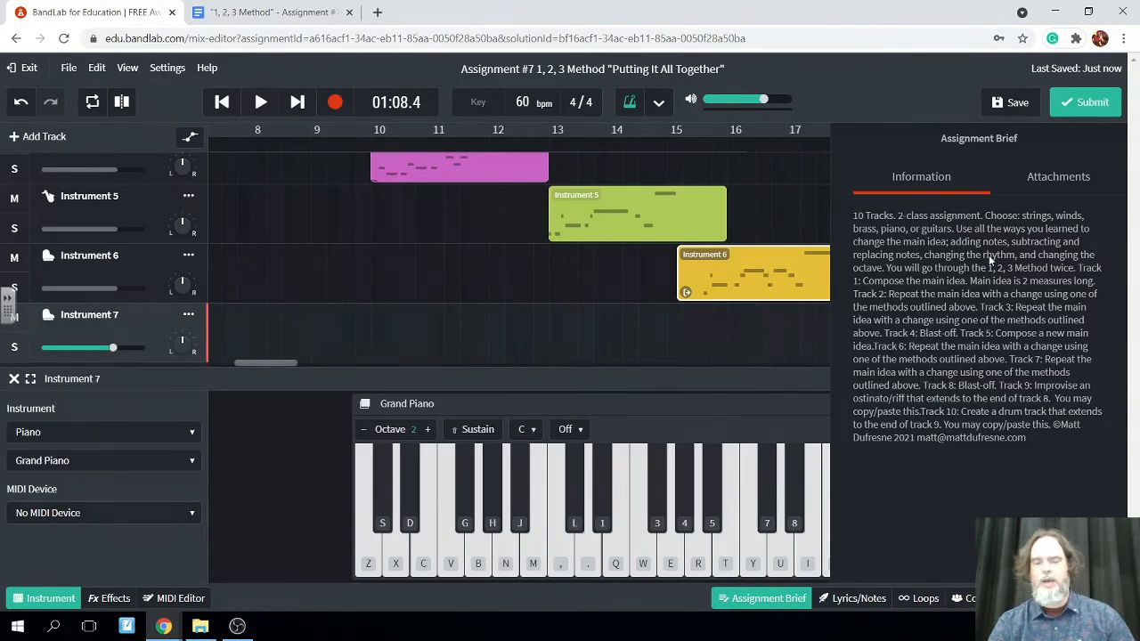
click(747, 333)
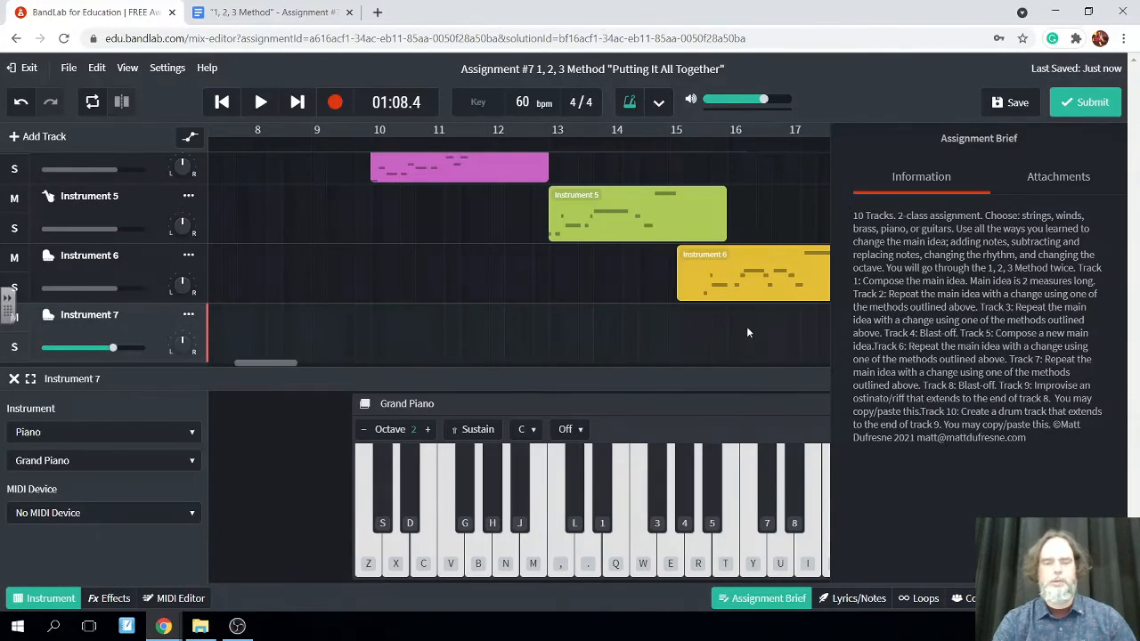
click(761, 598)
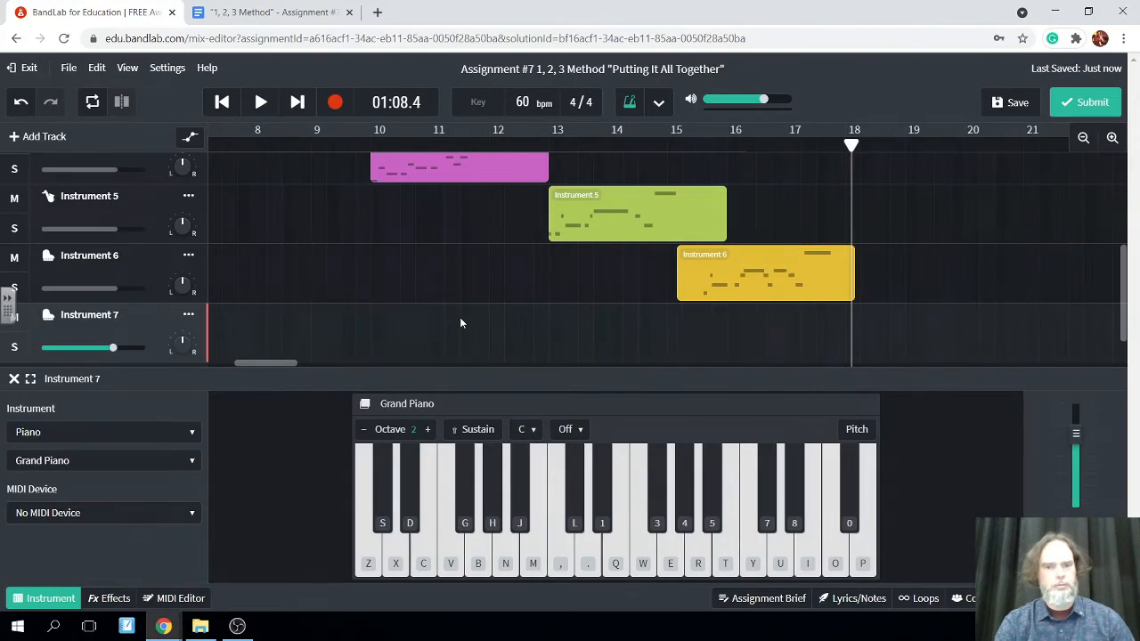
Set the Instrument 7 track's sound to Solo Violin from the Strings category
click(193, 433)
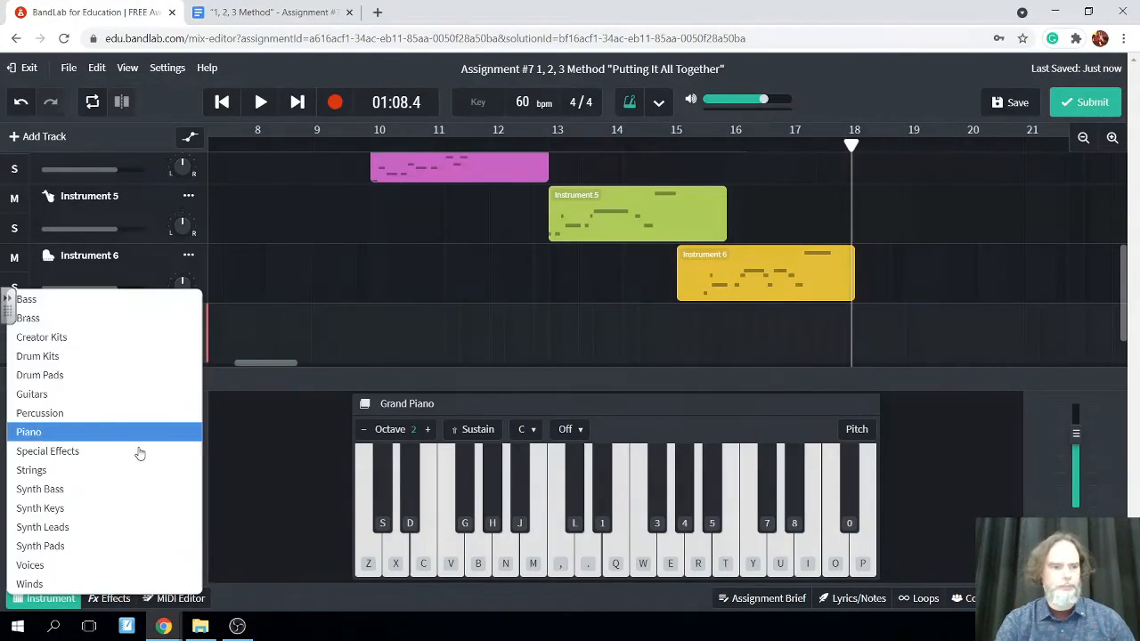
click(105, 471)
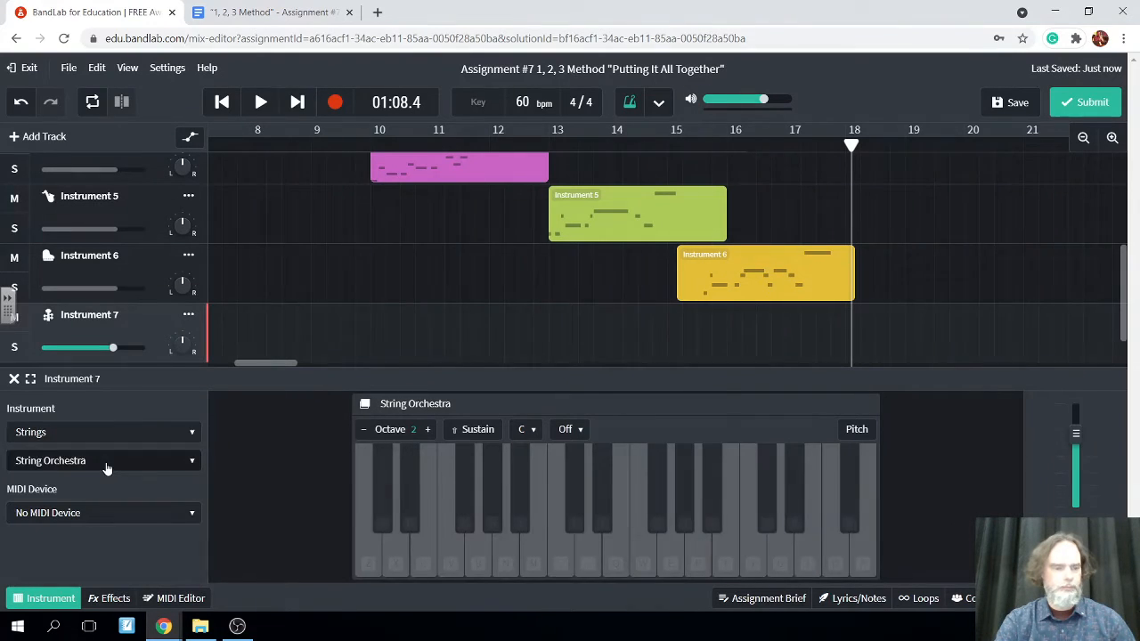
click(169, 461)
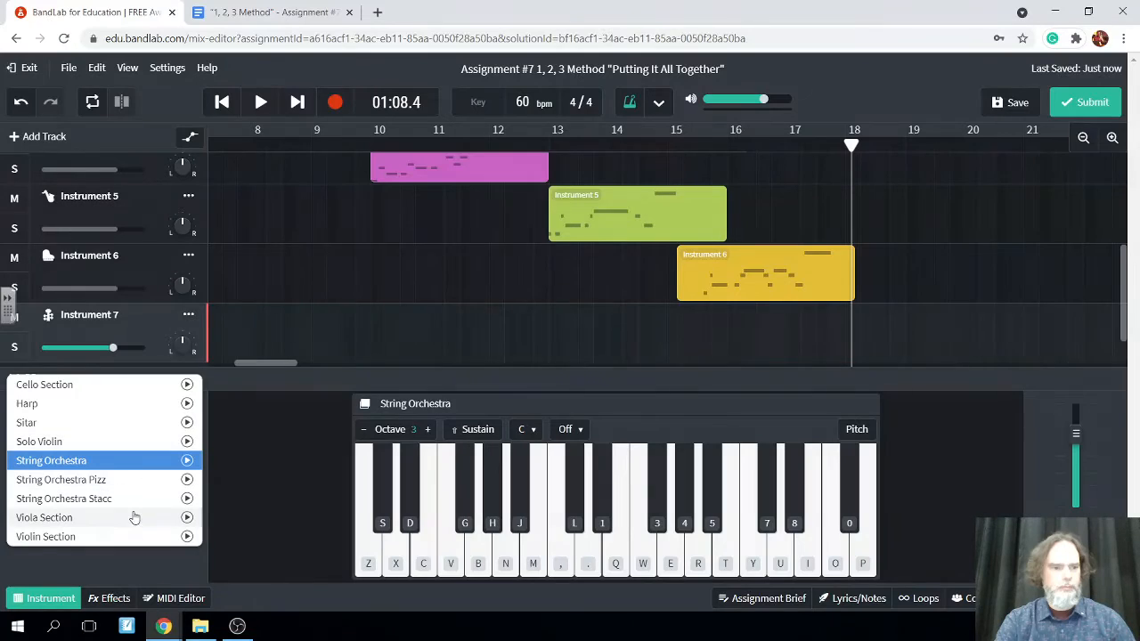
click(126, 441)
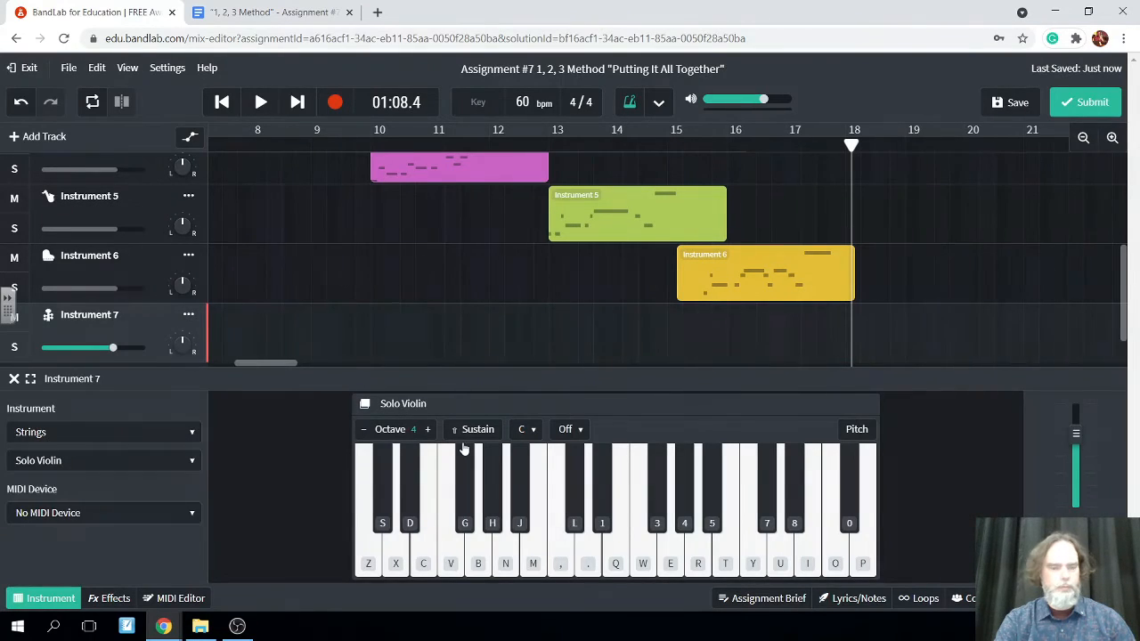
Rehearse the melody starting C, E, D, D, E, F on the Solo Violin in octave 4 without recording
click(370, 561)
click(370, 561)
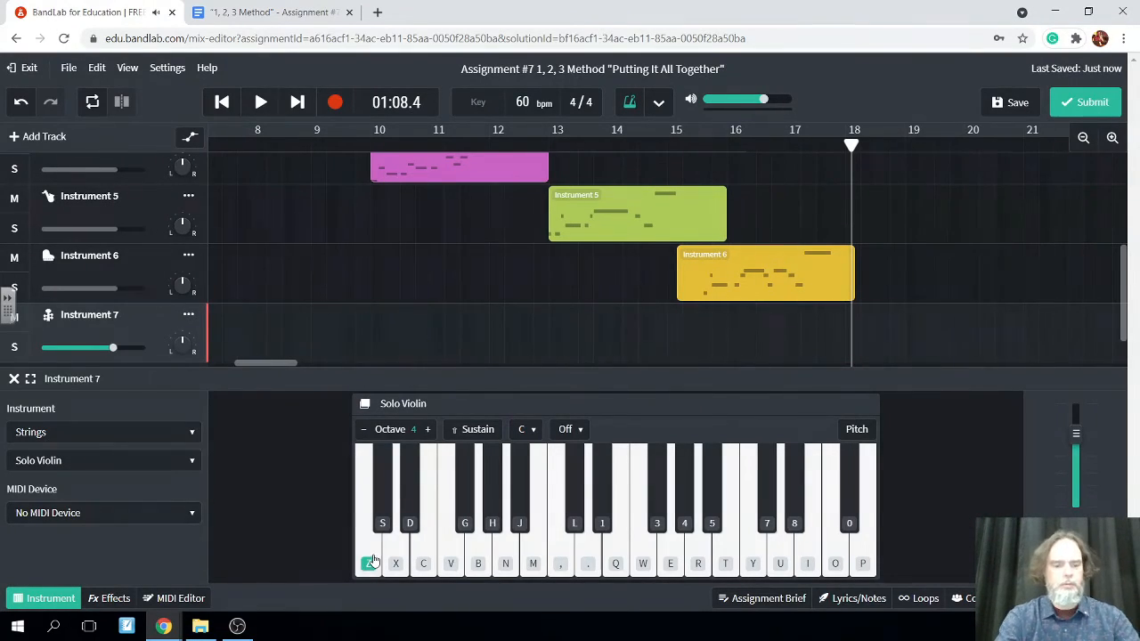
key(c)
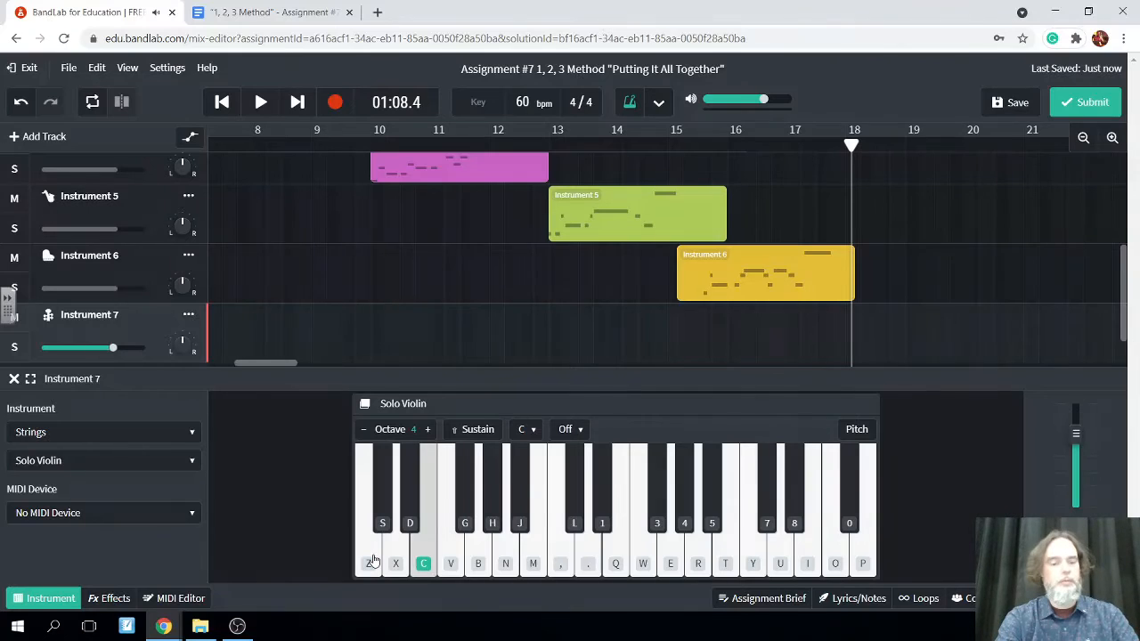
key(x)
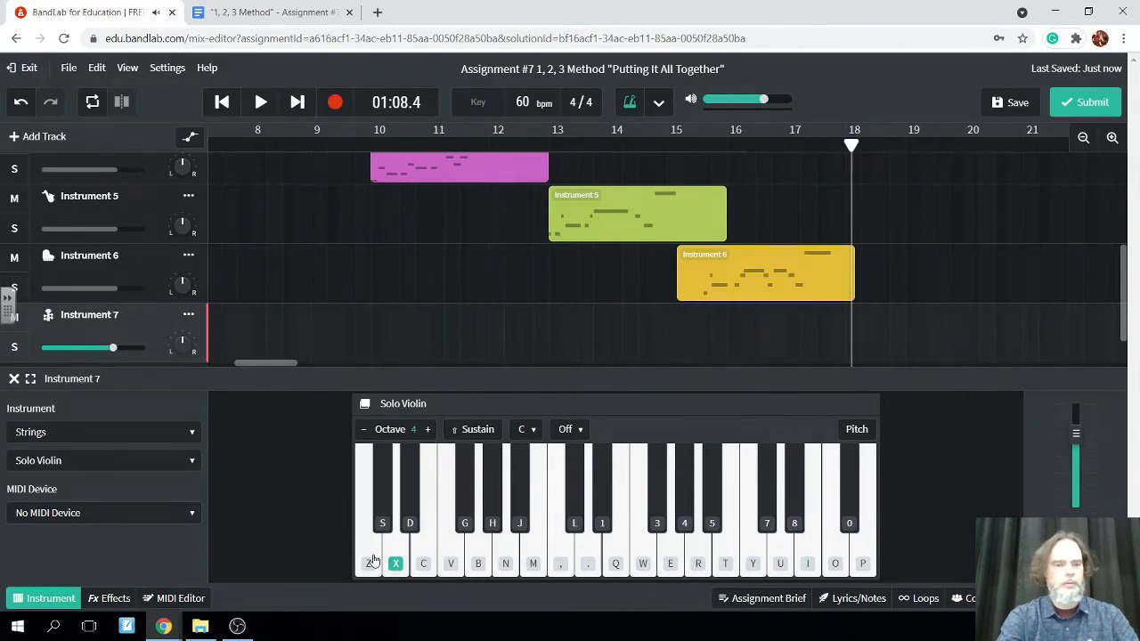
key(x)
key(c)
key(v)
key(x)
key(c)
key(v)
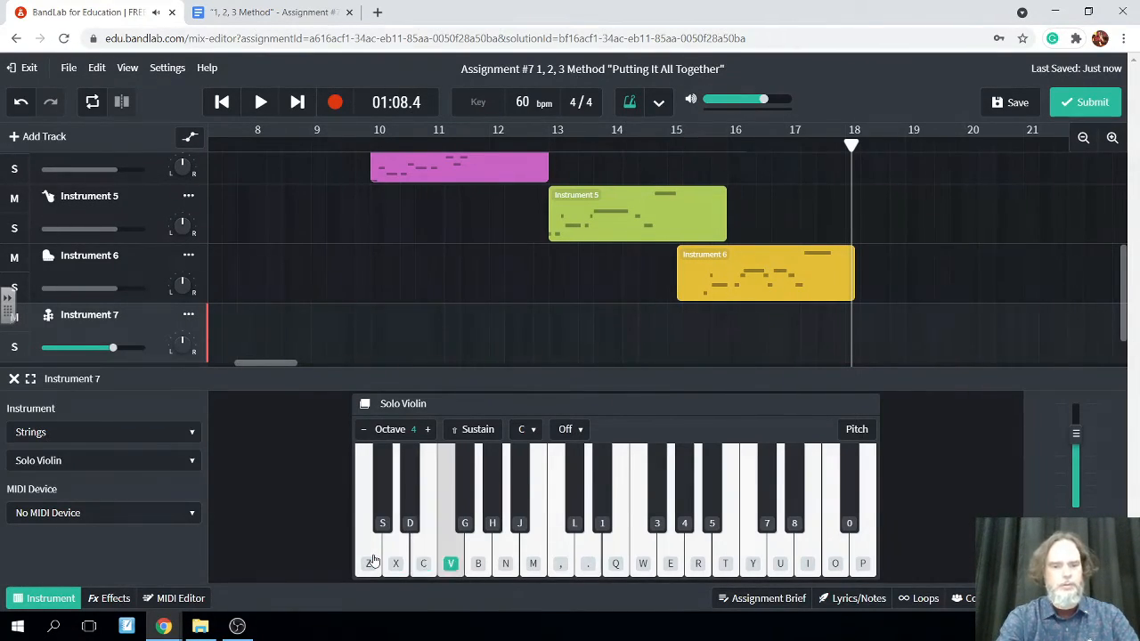
key(m)
key(n)
Rehearse the slower version C, E, D, D, E, F, E, D, A on the Solo Violin without recording
key(z)
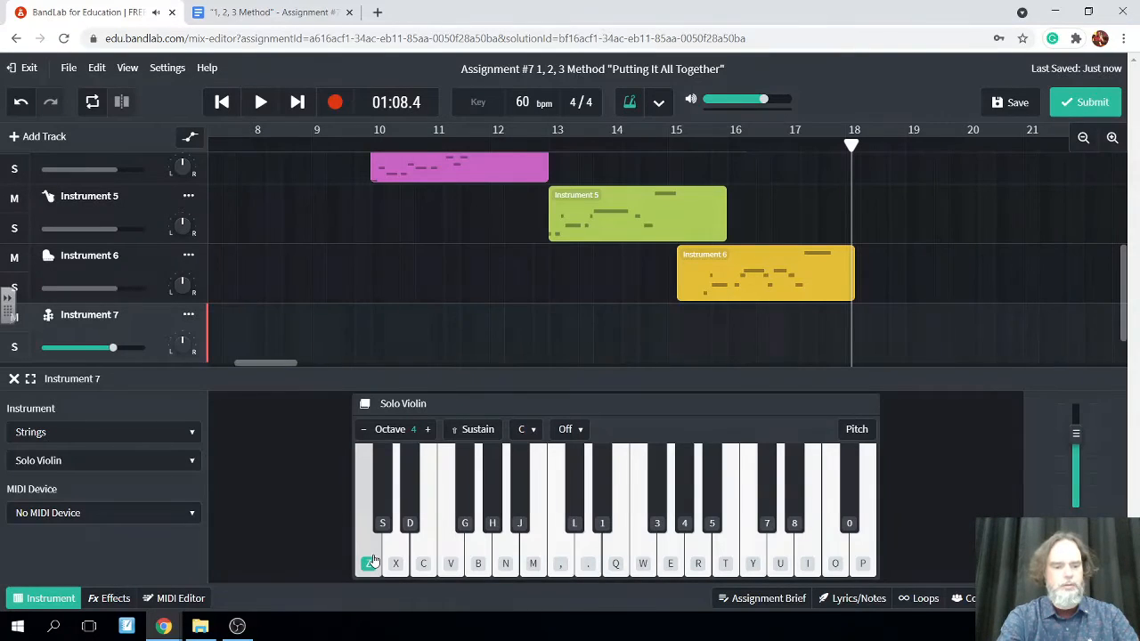
key(c)
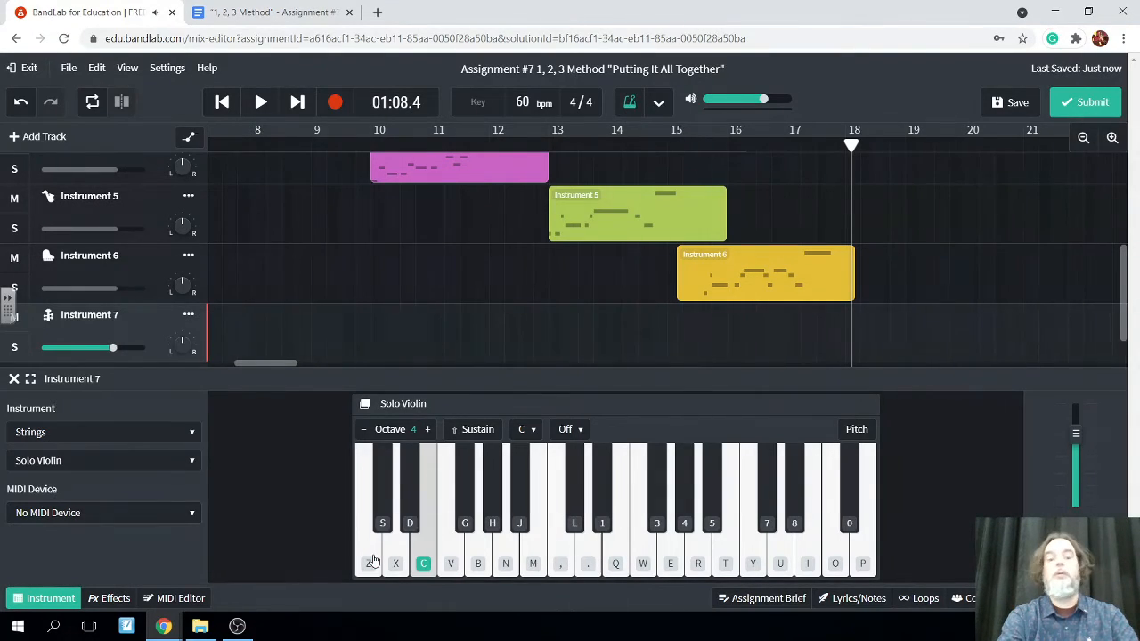
key(x)
key(x)
key(c)
key(v)
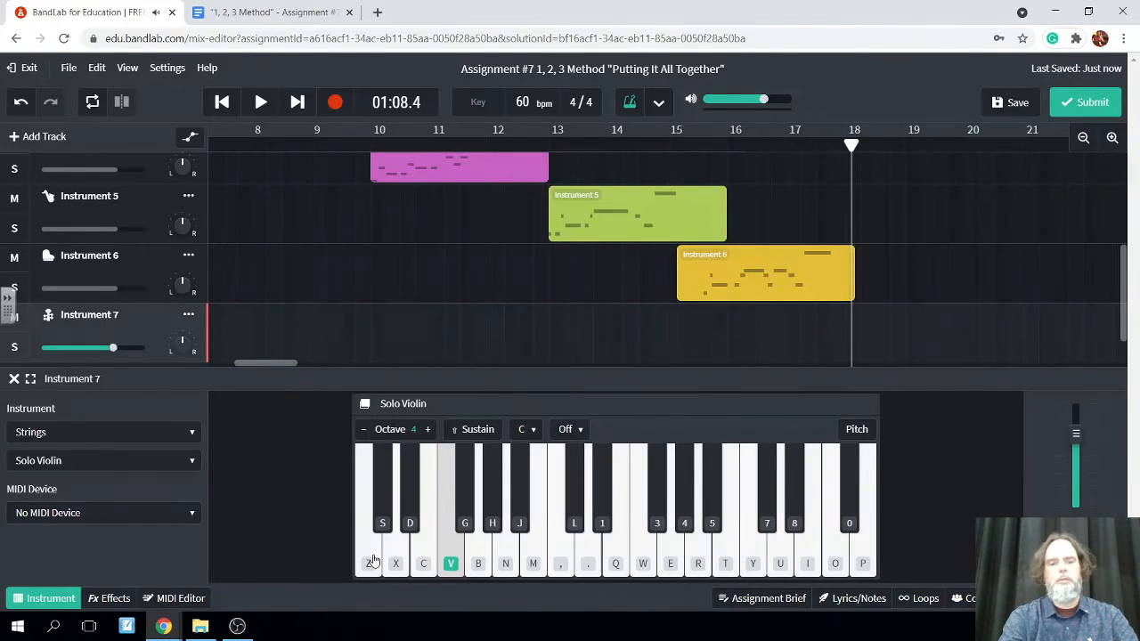
key(c)
key(x)
key(n)
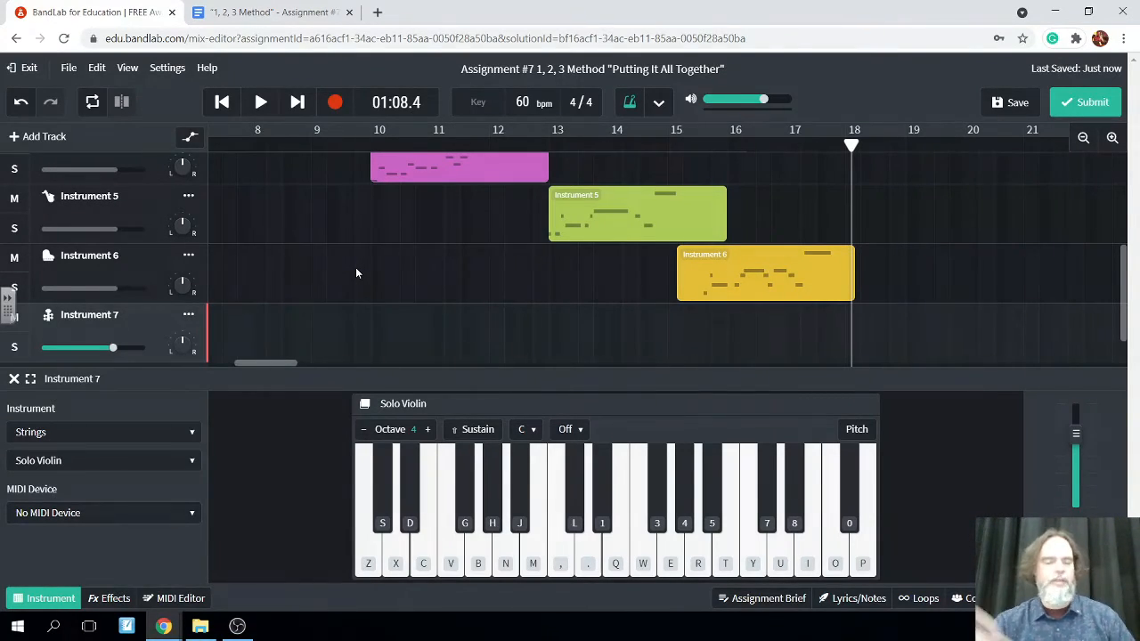
Record the slow Solo Violin melody C, E, D, D, E, F, E, D, A in octave 4 on Instrument 7 from 01:08.4
click(334, 104)
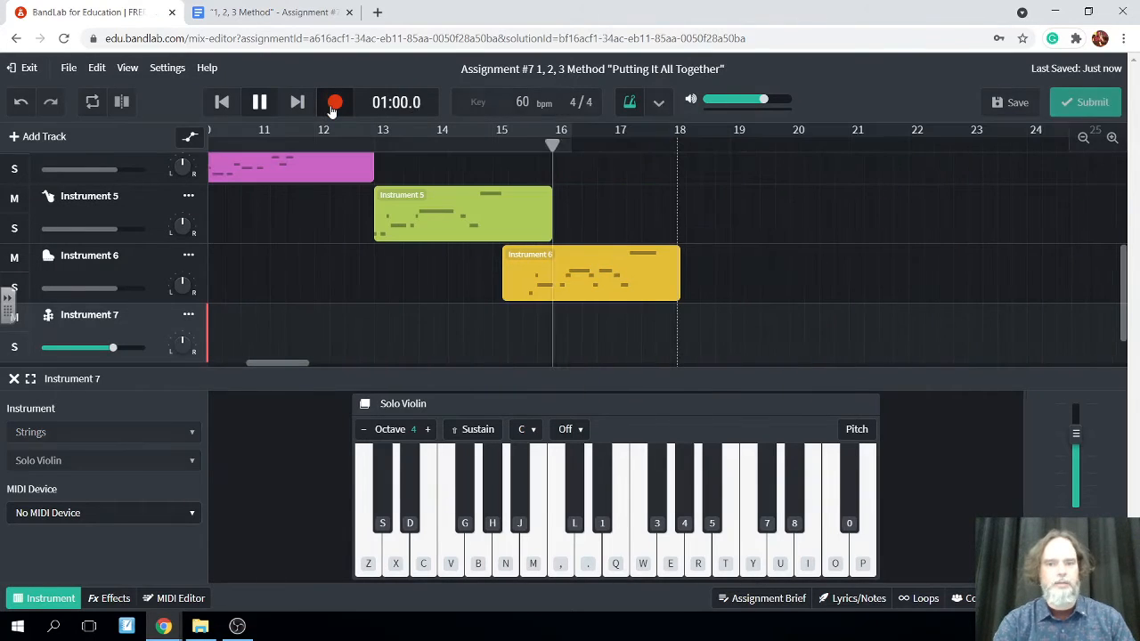
click(370, 567)
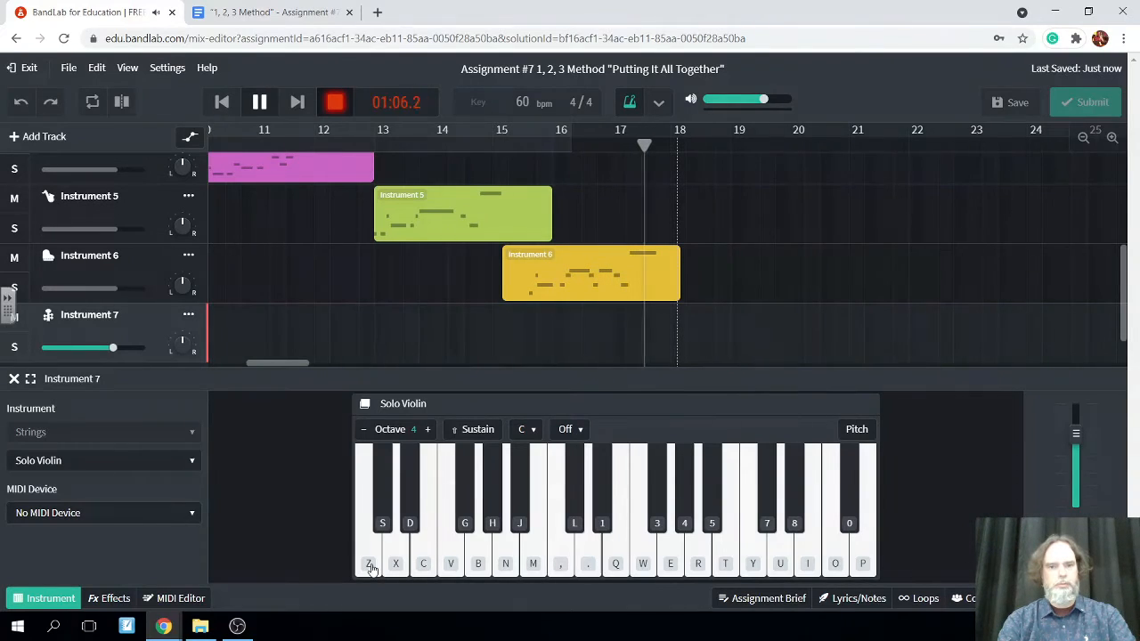
click(369, 565)
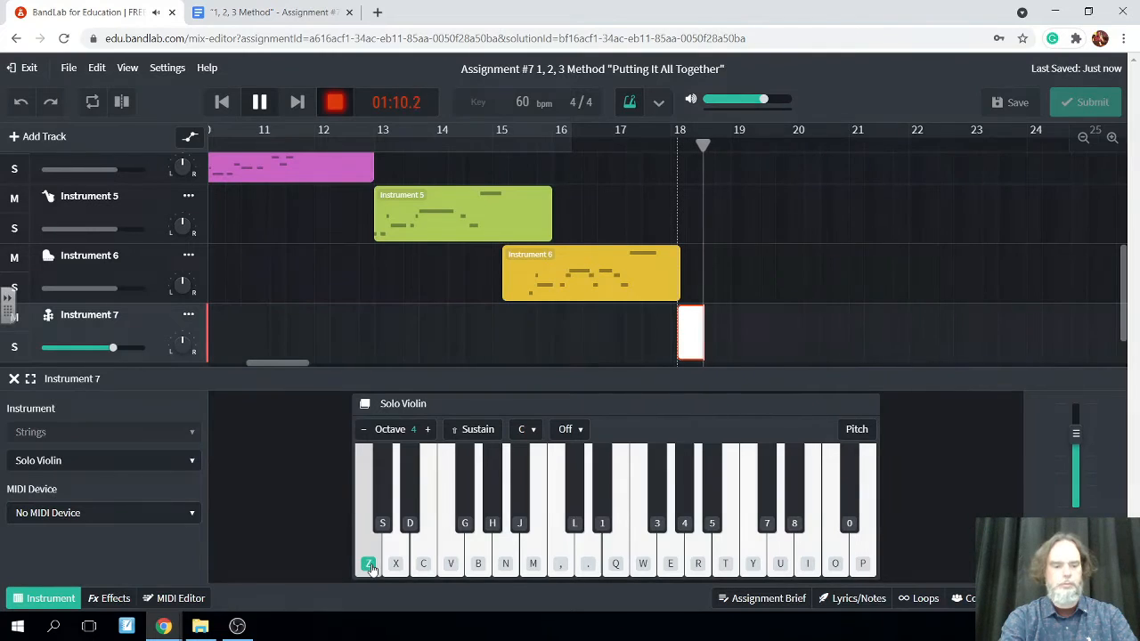
key(c)
key(x)
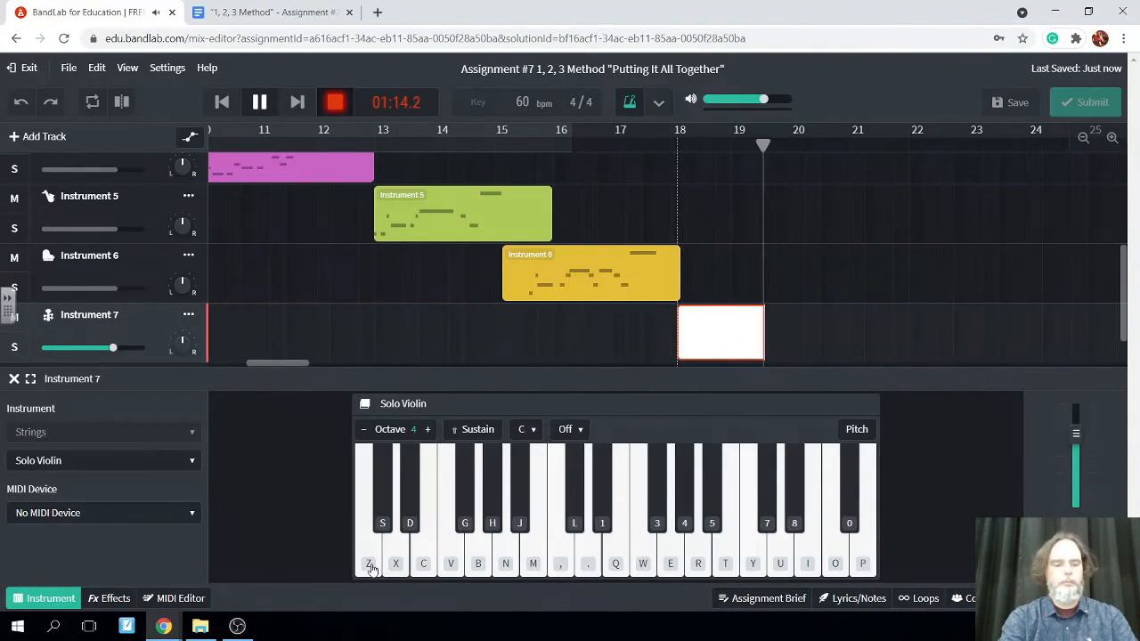
key(x)
key(c)
key(v)
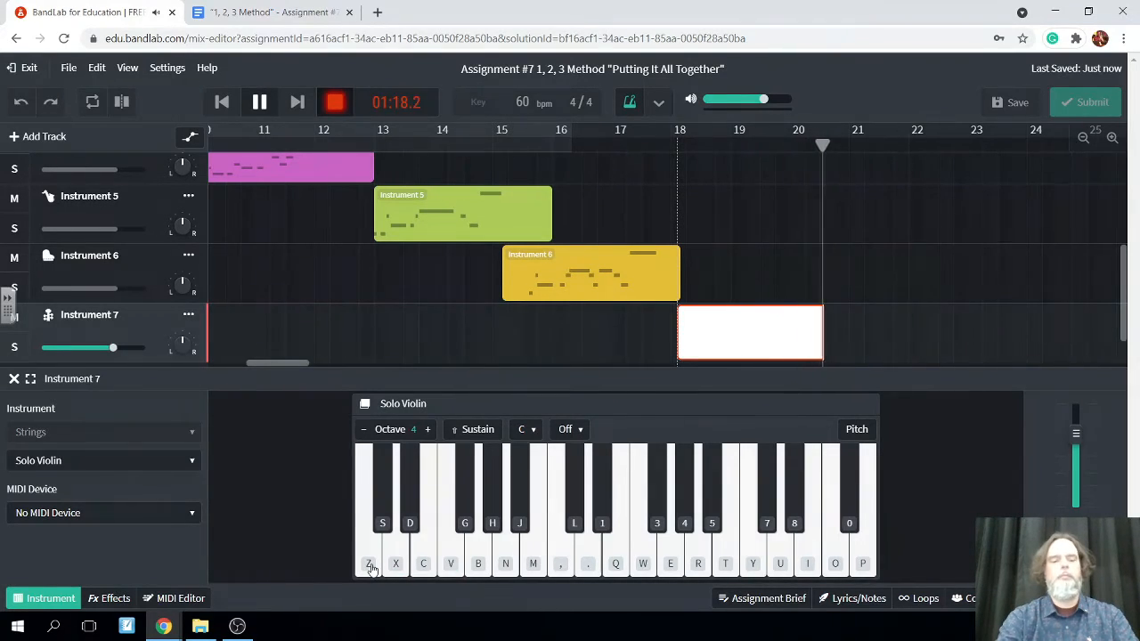
key(x)
key(c)
key(n)
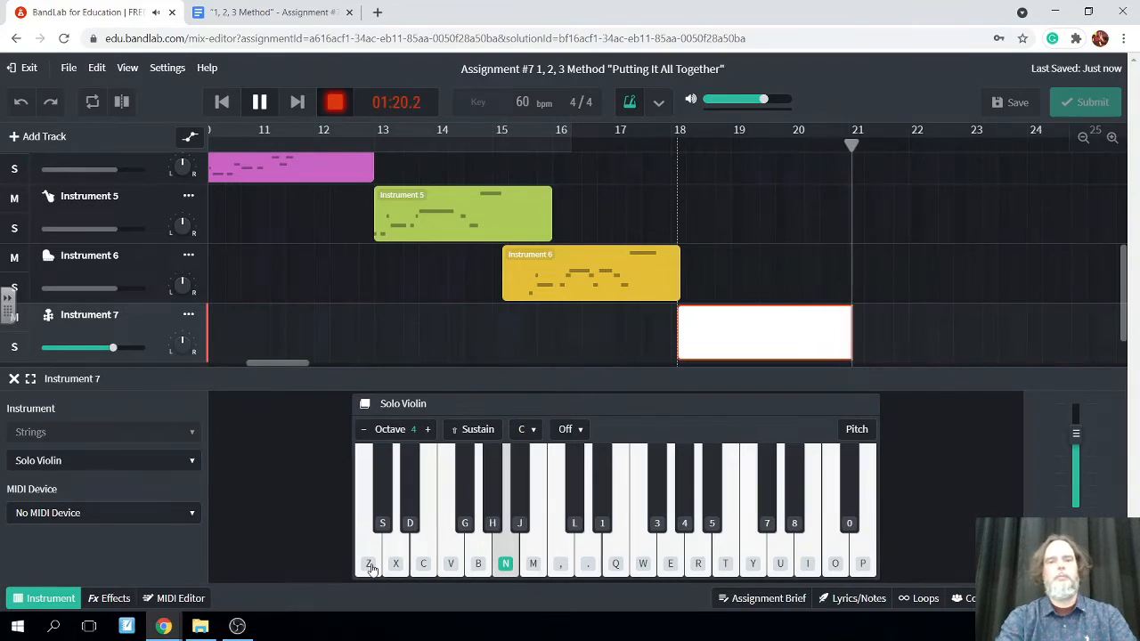
click(259, 103)
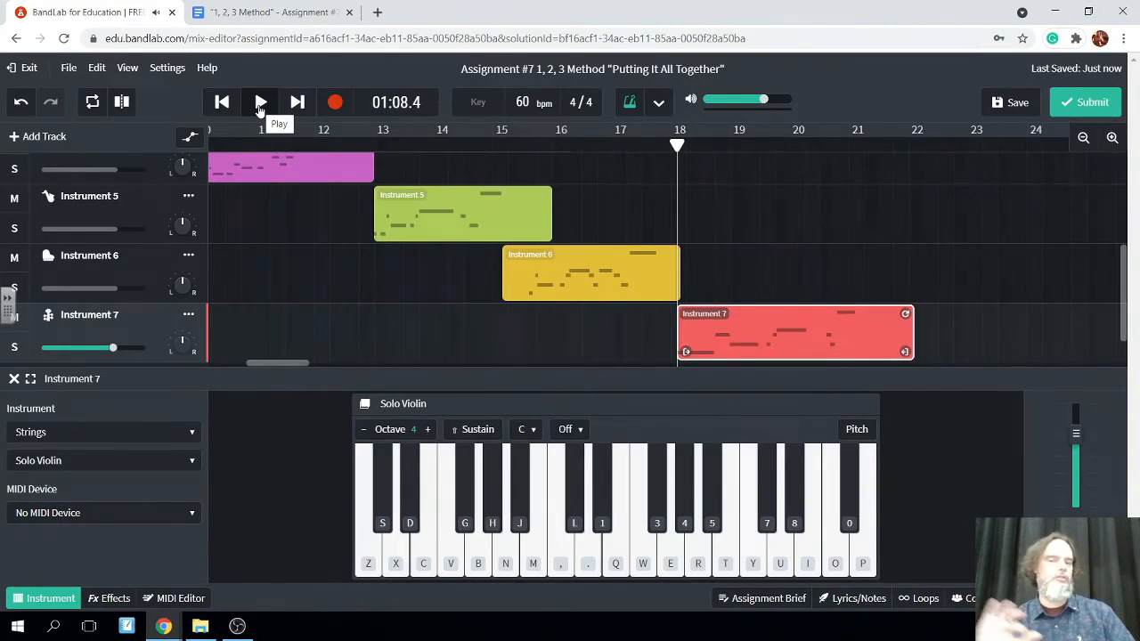
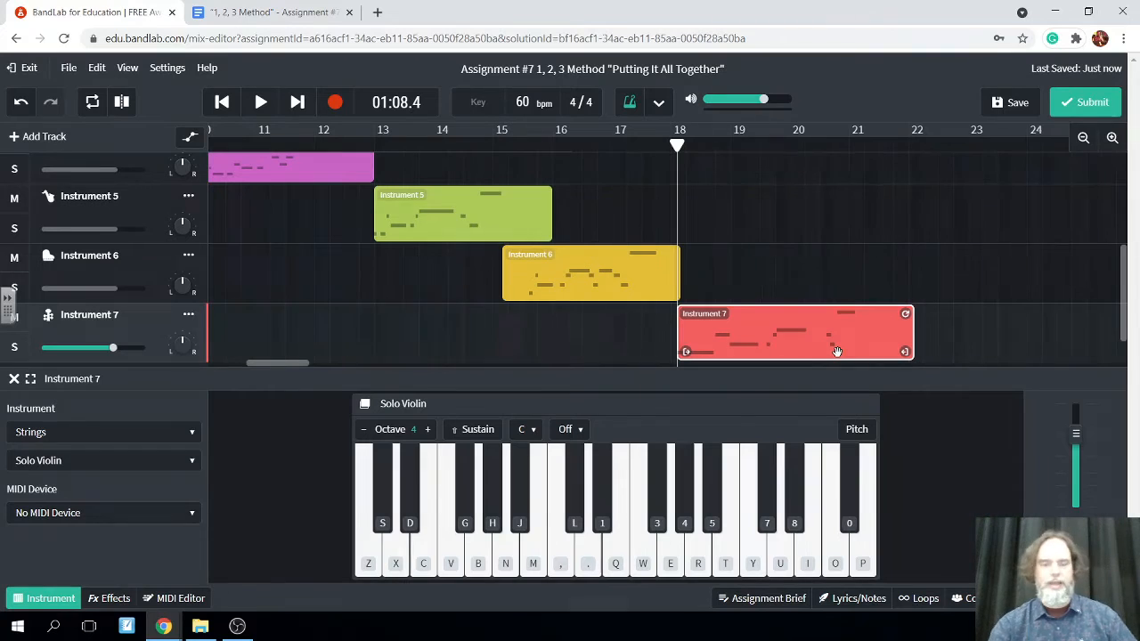
Save the project and add a new virtual instrument track below Instrument 7
click(1016, 103)
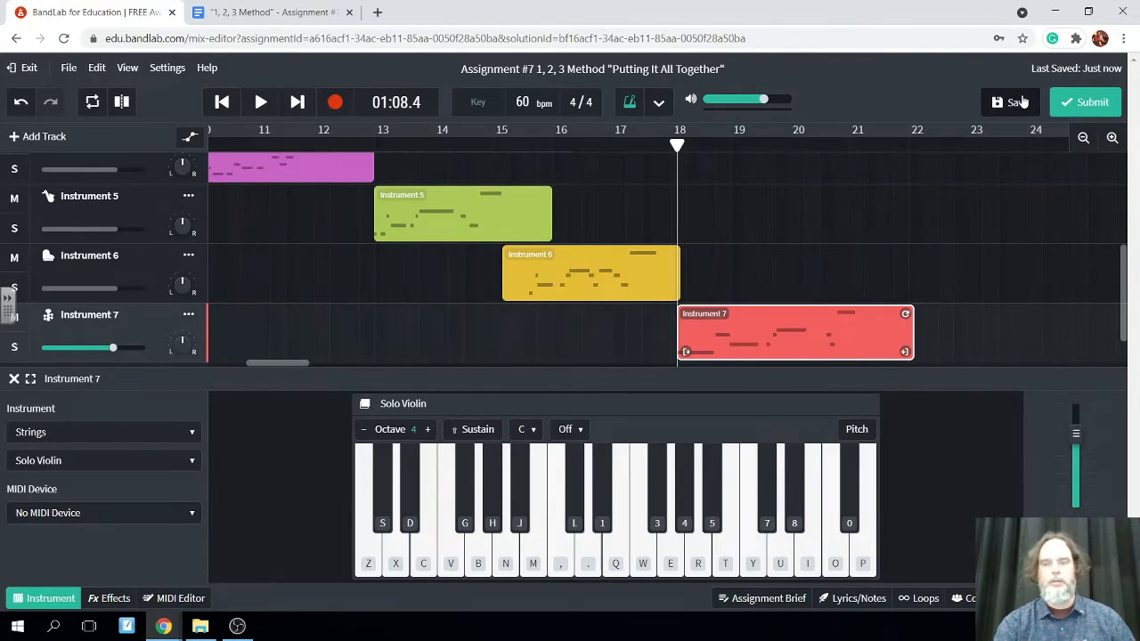
click(15, 138)
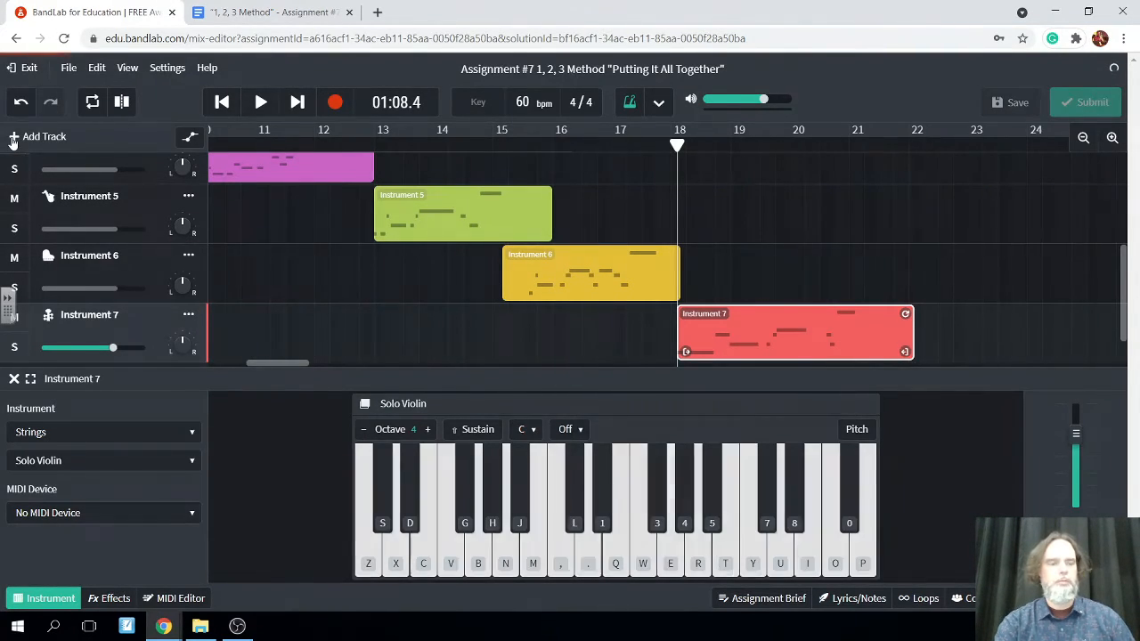
click(289, 353)
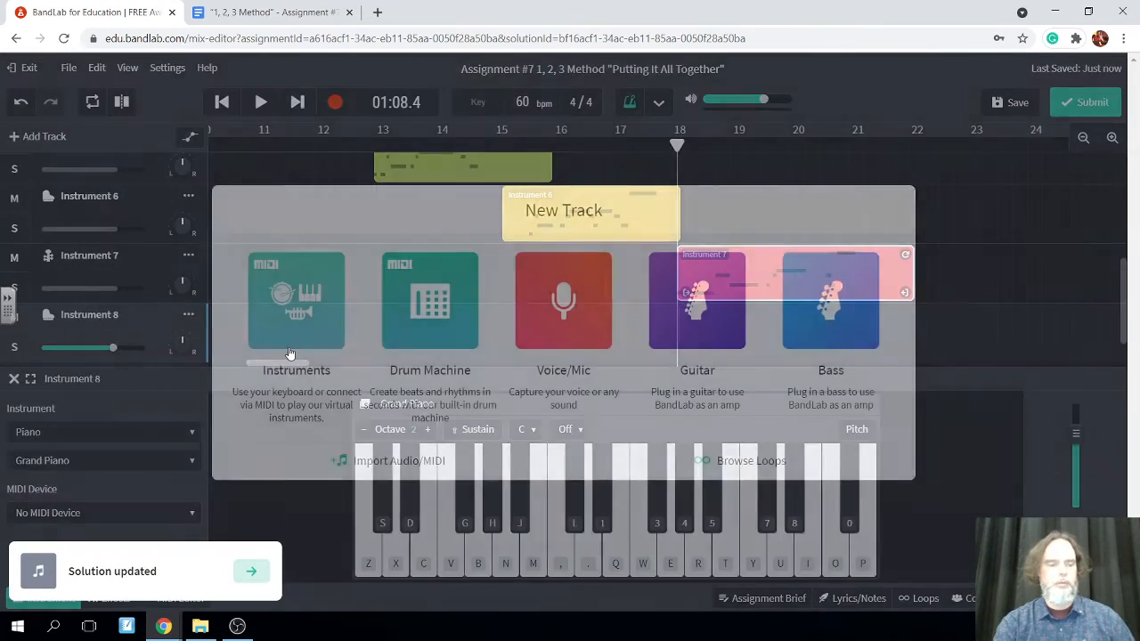
Set the Instrument 8 track's sound to Clarinet from the Winds category
click(192, 437)
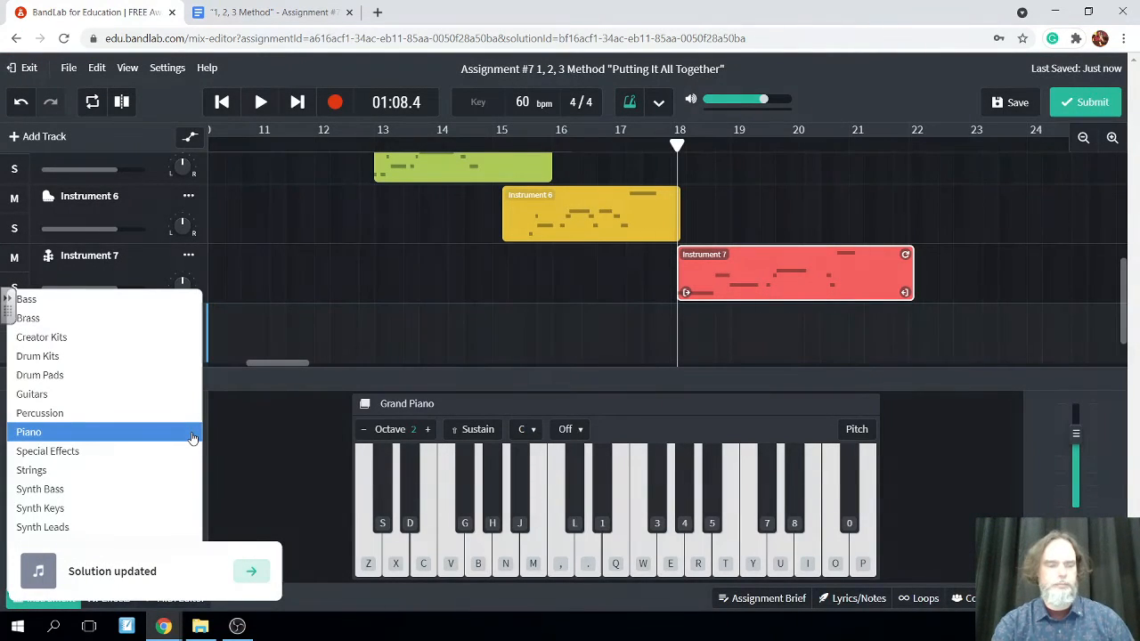
click(327, 353)
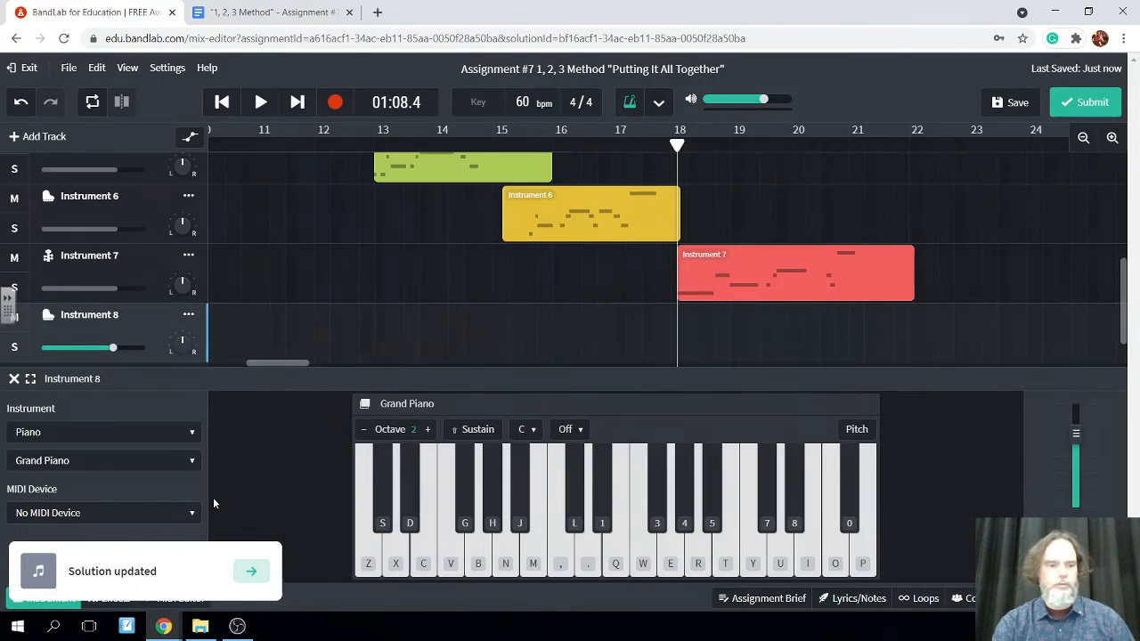
click(188, 433)
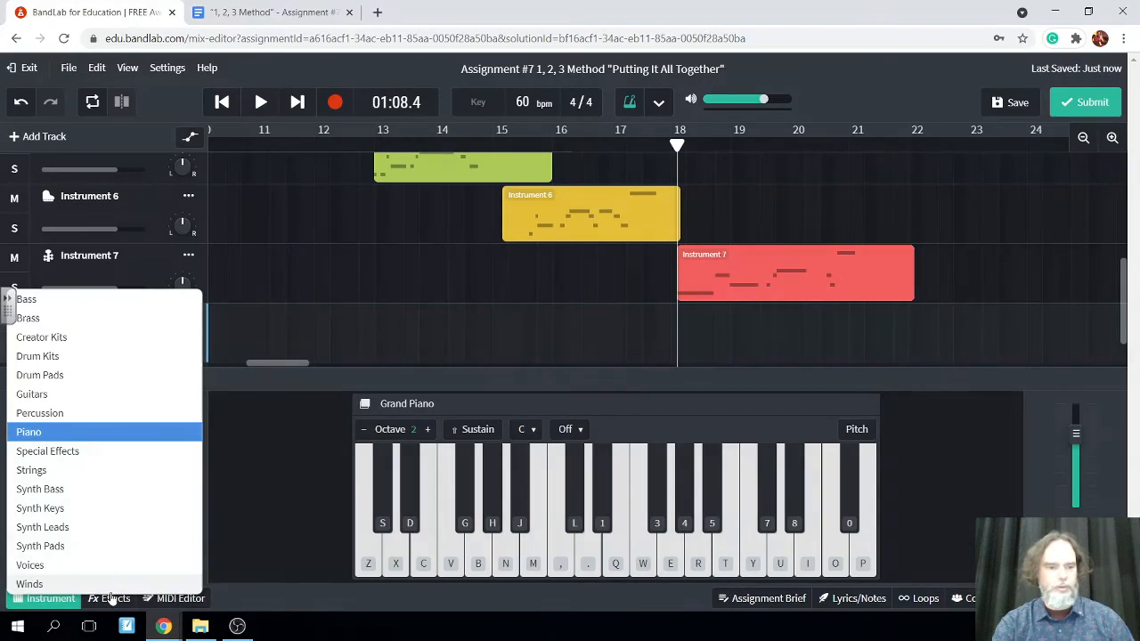
click(121, 579)
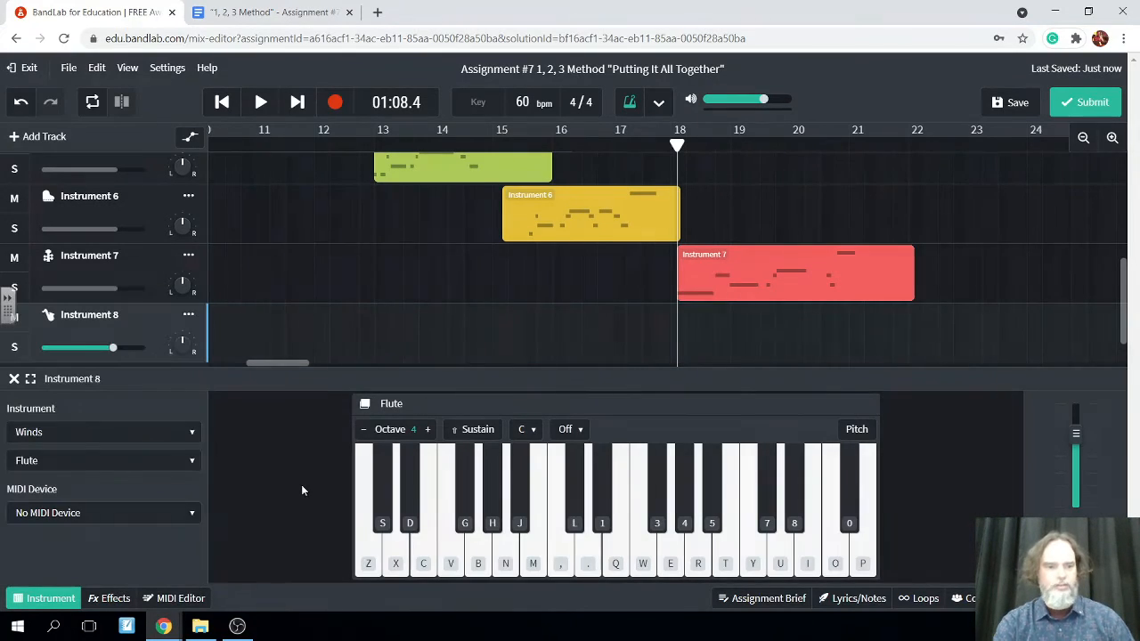
click(189, 460)
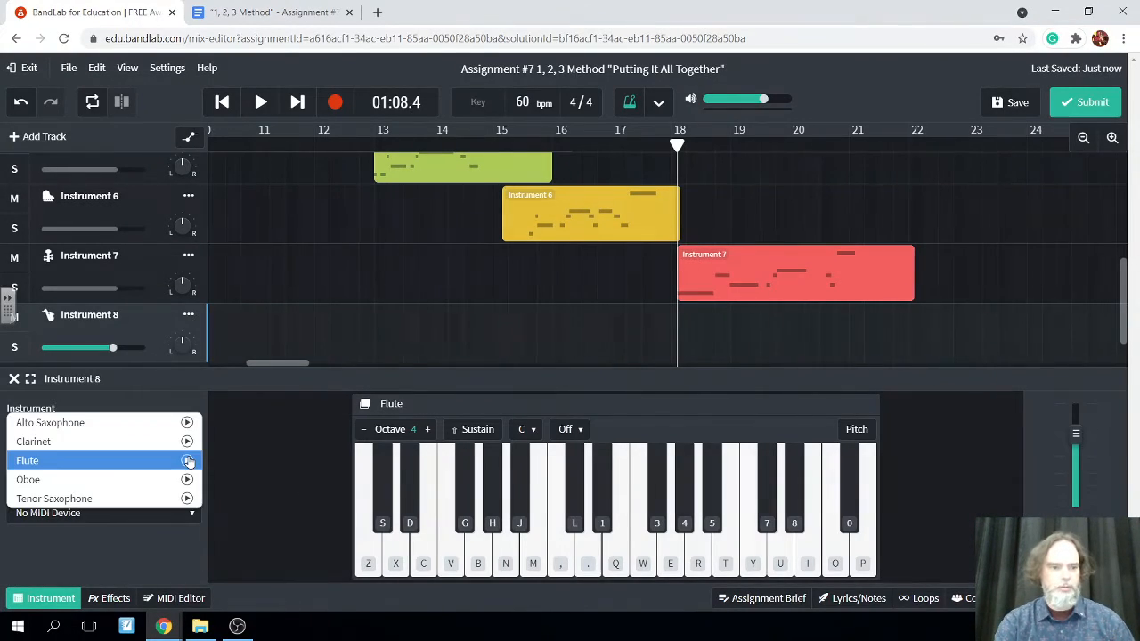
click(152, 442)
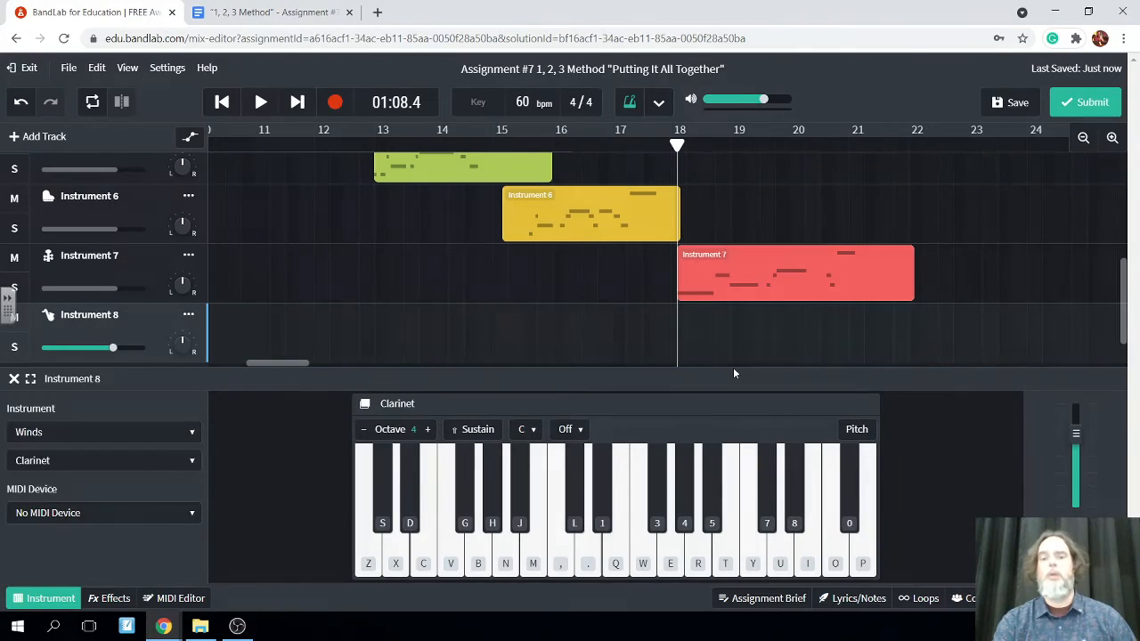
Record a Clarinet blast-off solo in octave 4 on Instrument 8 from 01:24.4, descending stepwise F, E, D, C, B, A, G and ending around low C, D and E
drag(677, 145, 915, 191)
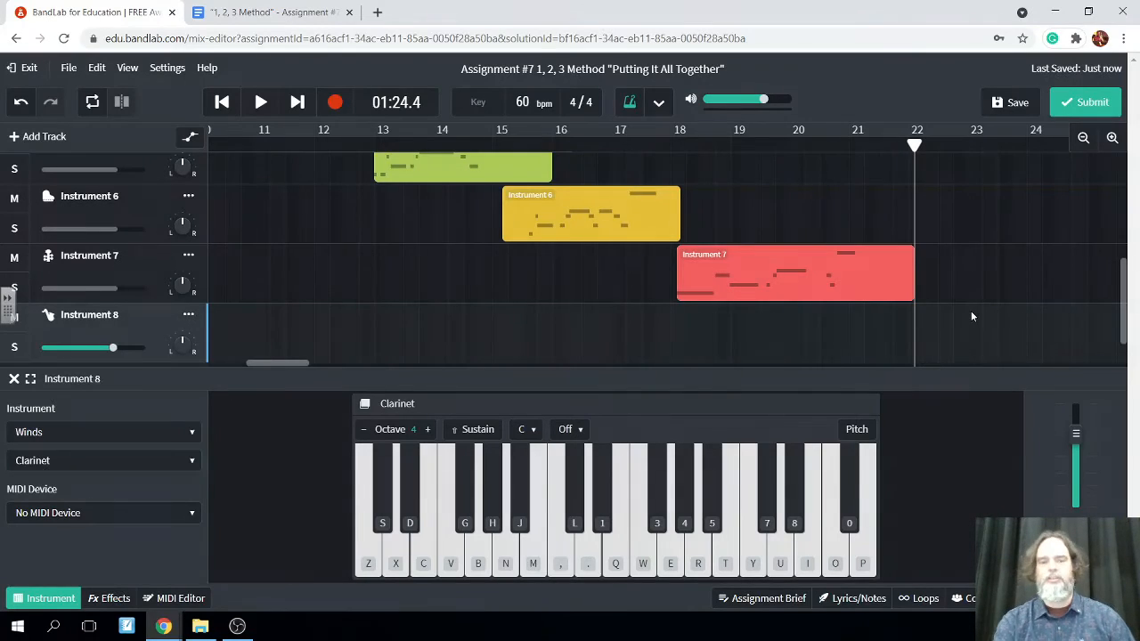
scroll(972, 314, up, 1)
scroll(972, 314, down, 2)
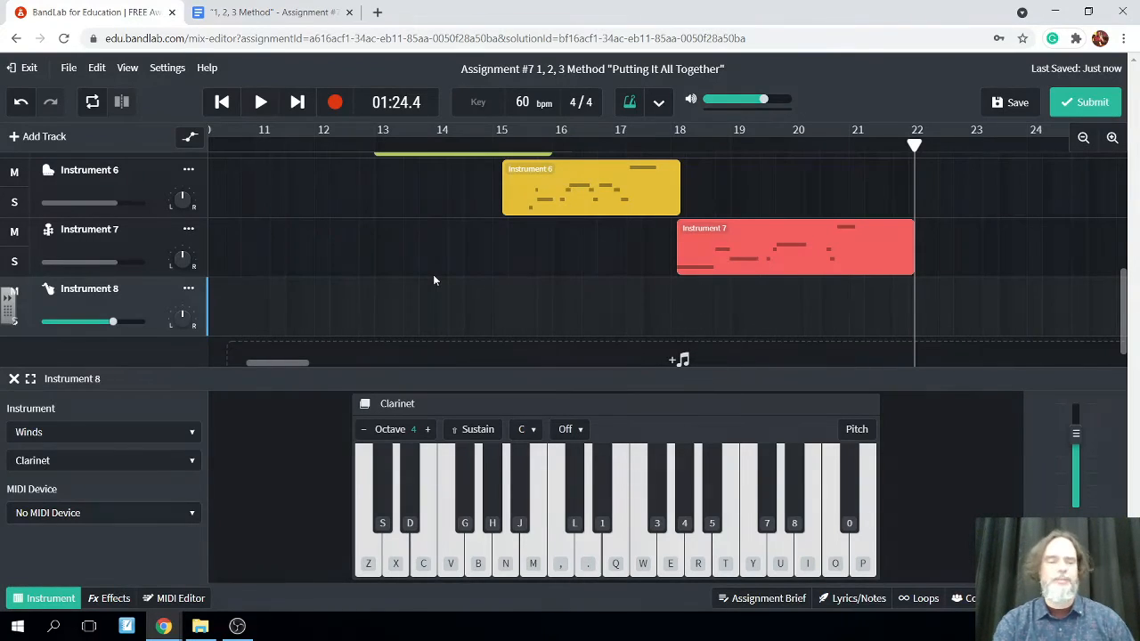
click(333, 103)
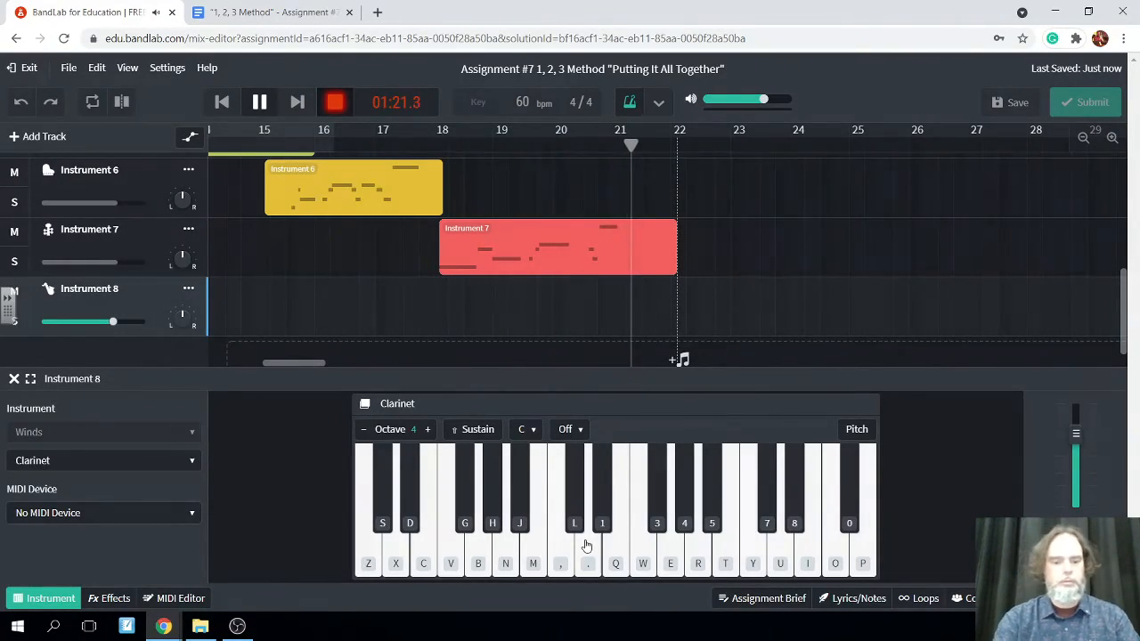
key(n)
key(w)
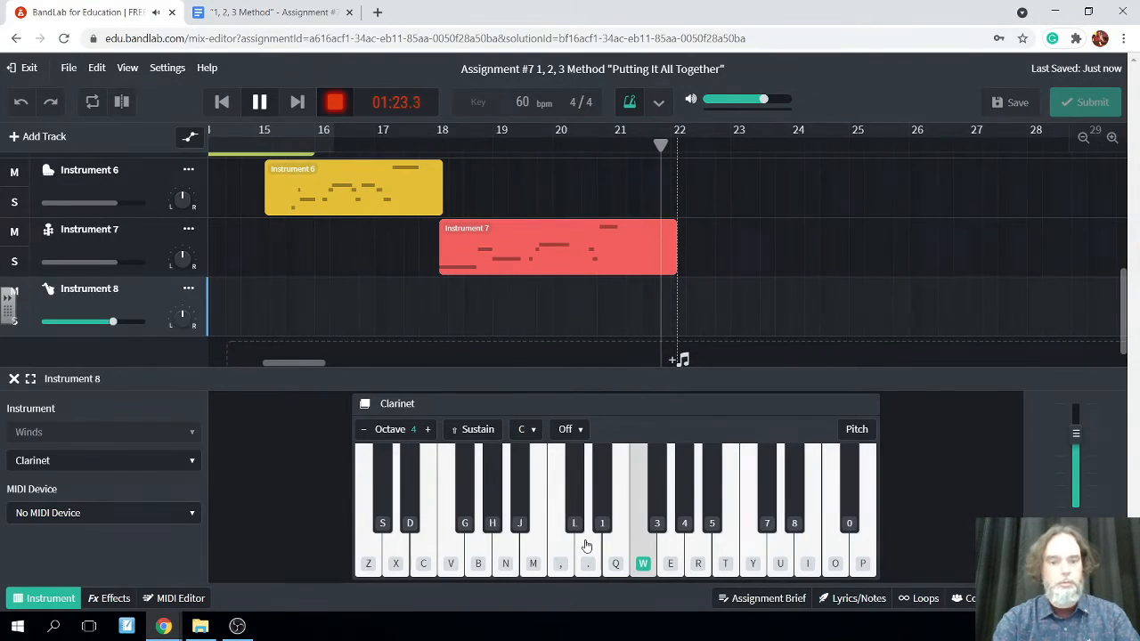
key(q)
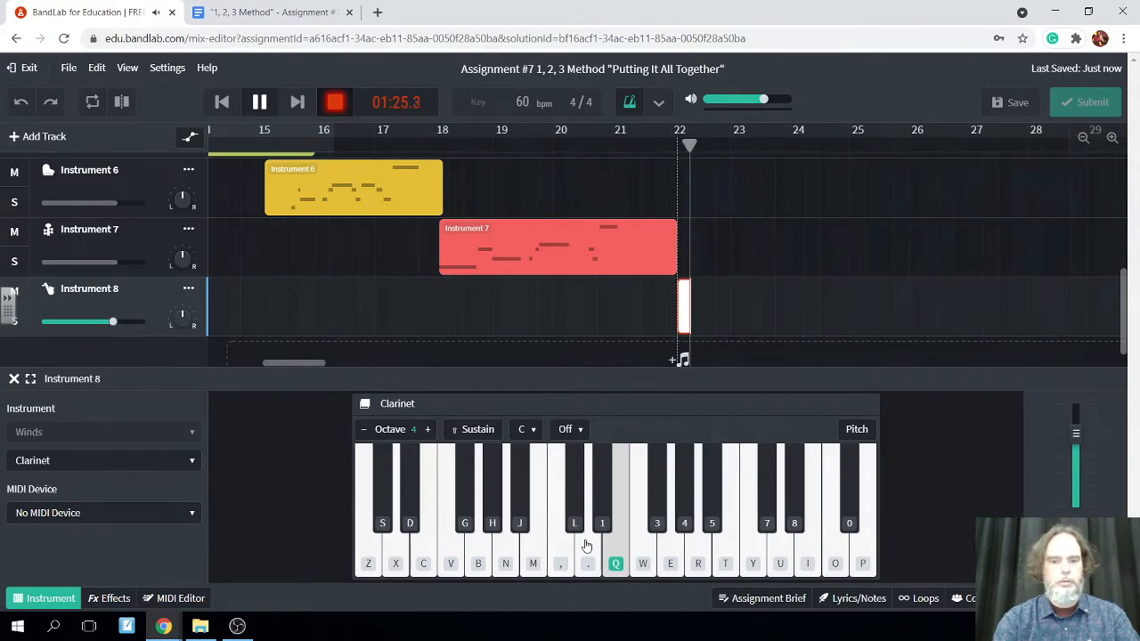
key(period)
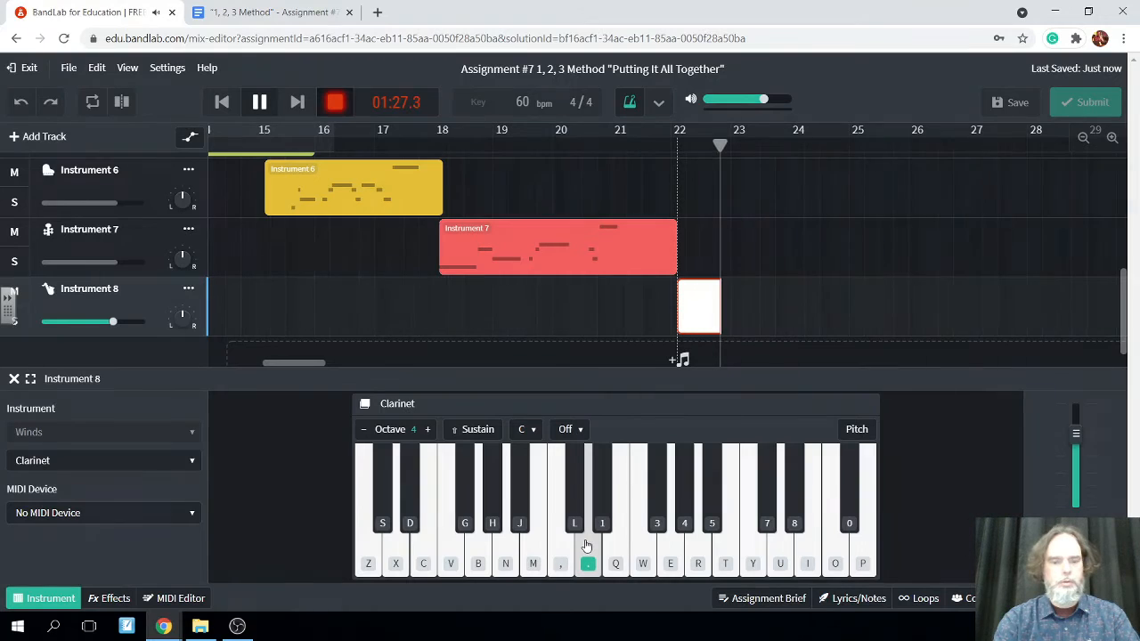
key(comma)
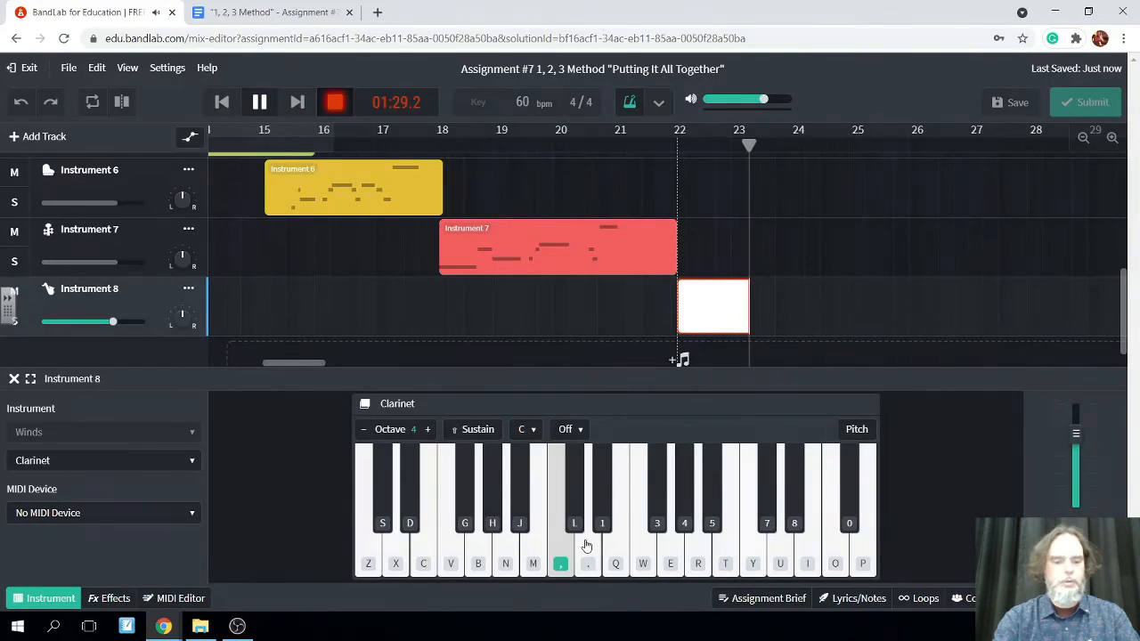
key(m)
key(n)
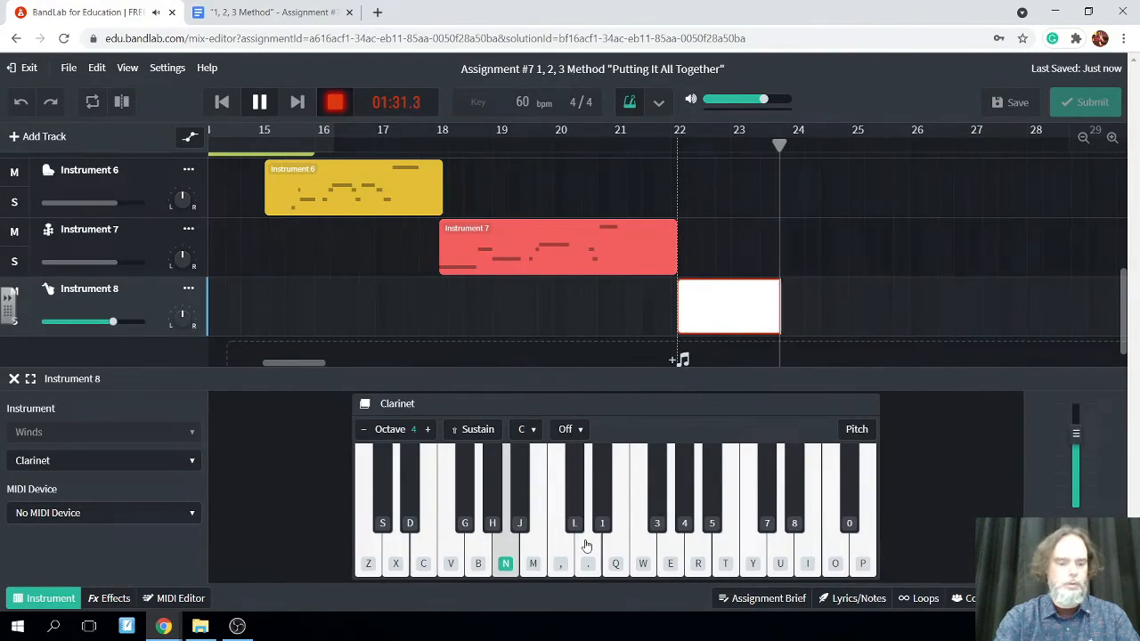
key(b)
key(n)
key(x)
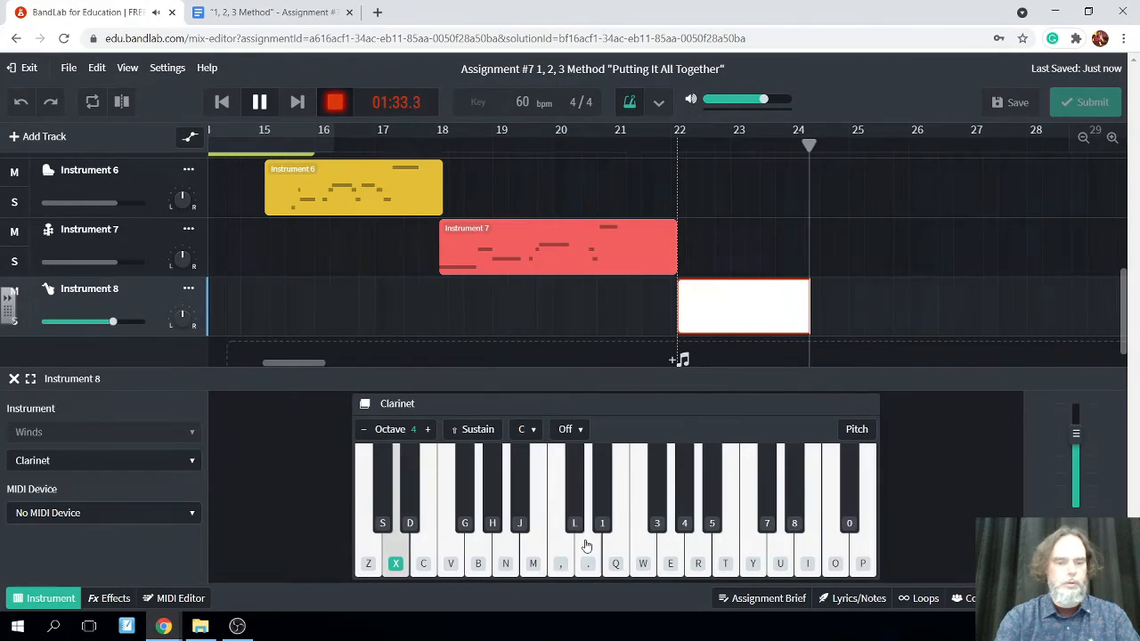
key(c)
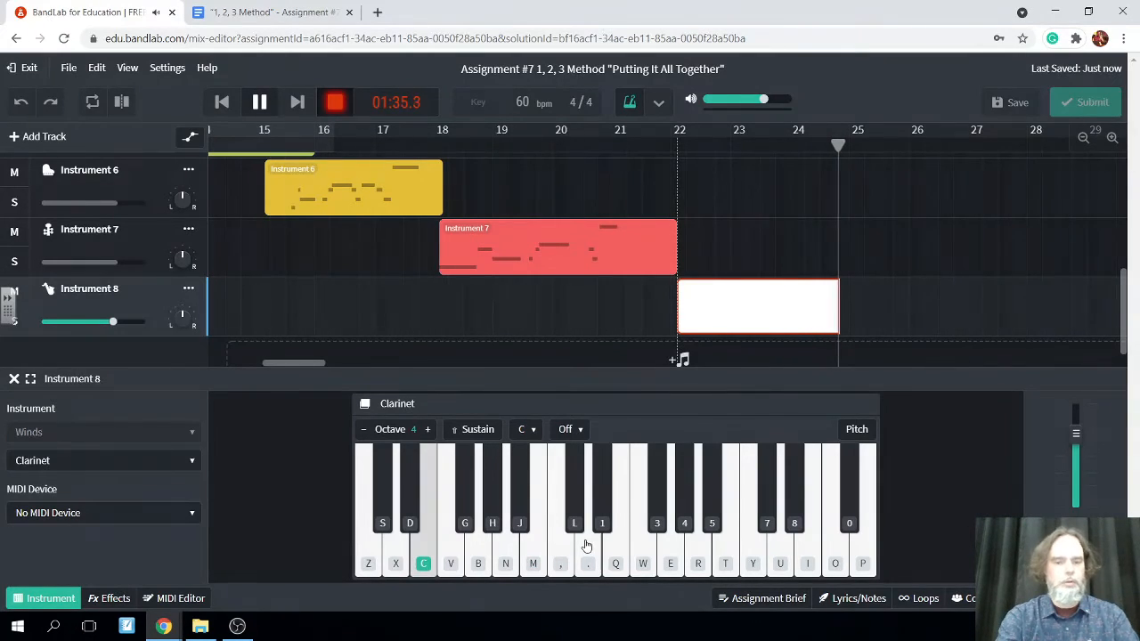
key(z)
key(c)
key(x)
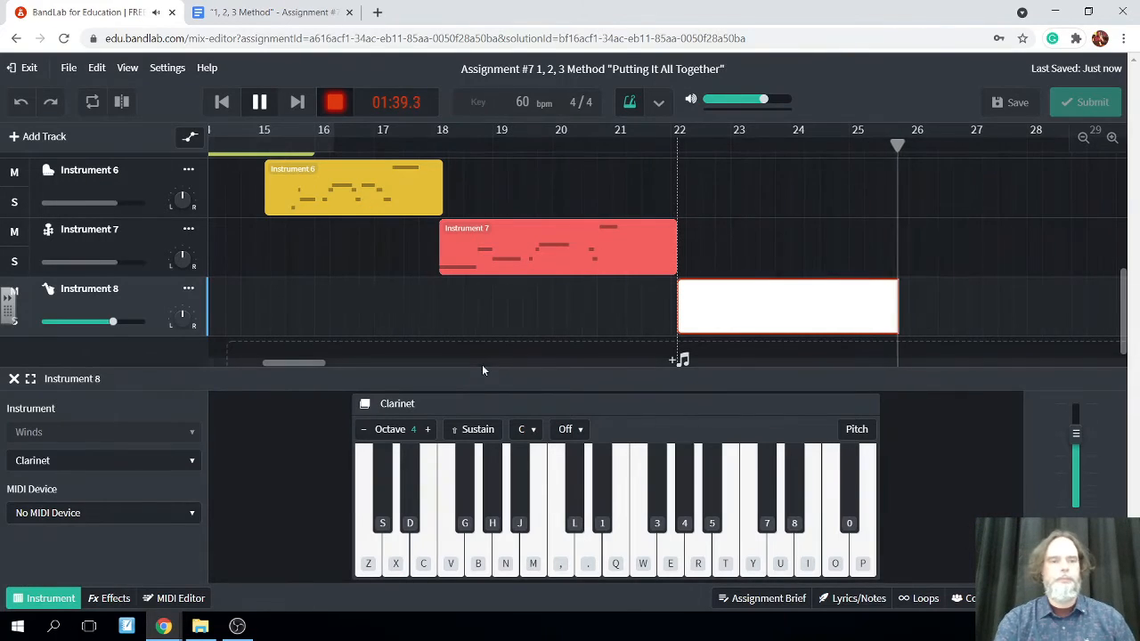
key(space)
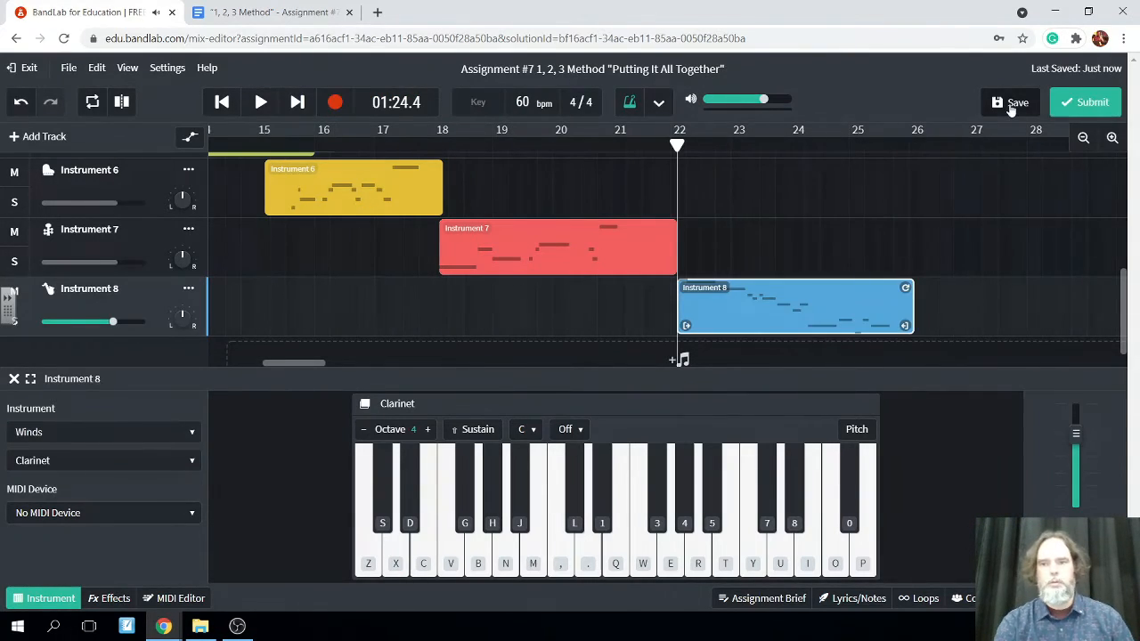
Save the project and open the Assignment Brief to check the requirements for Track 9
click(1011, 104)
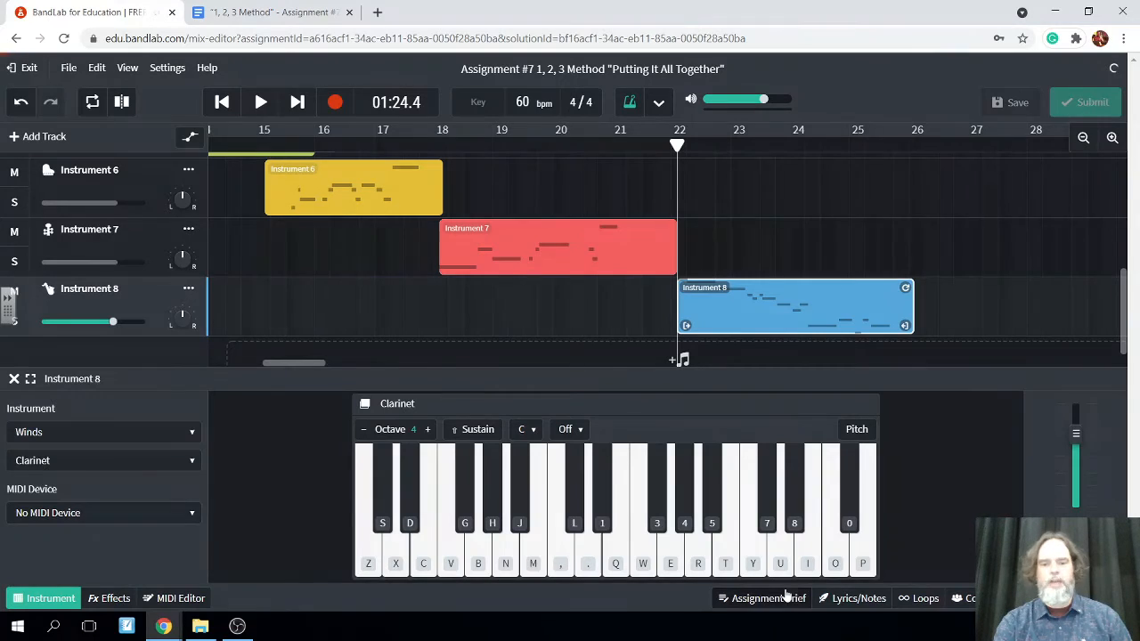
click(752, 599)
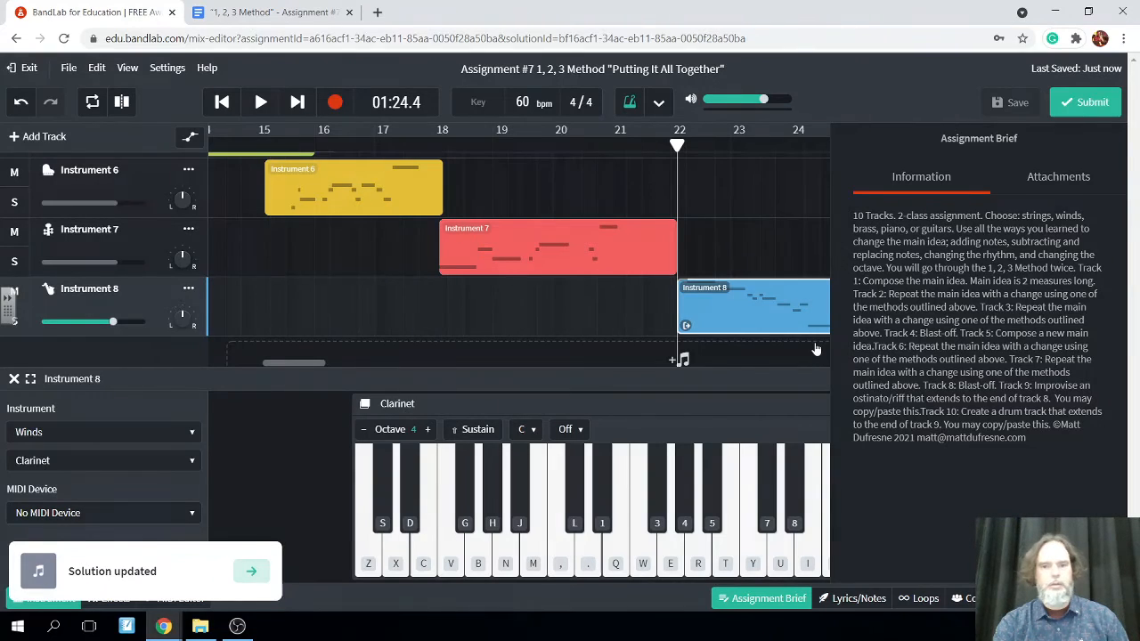
scroll(816, 349, down, 1)
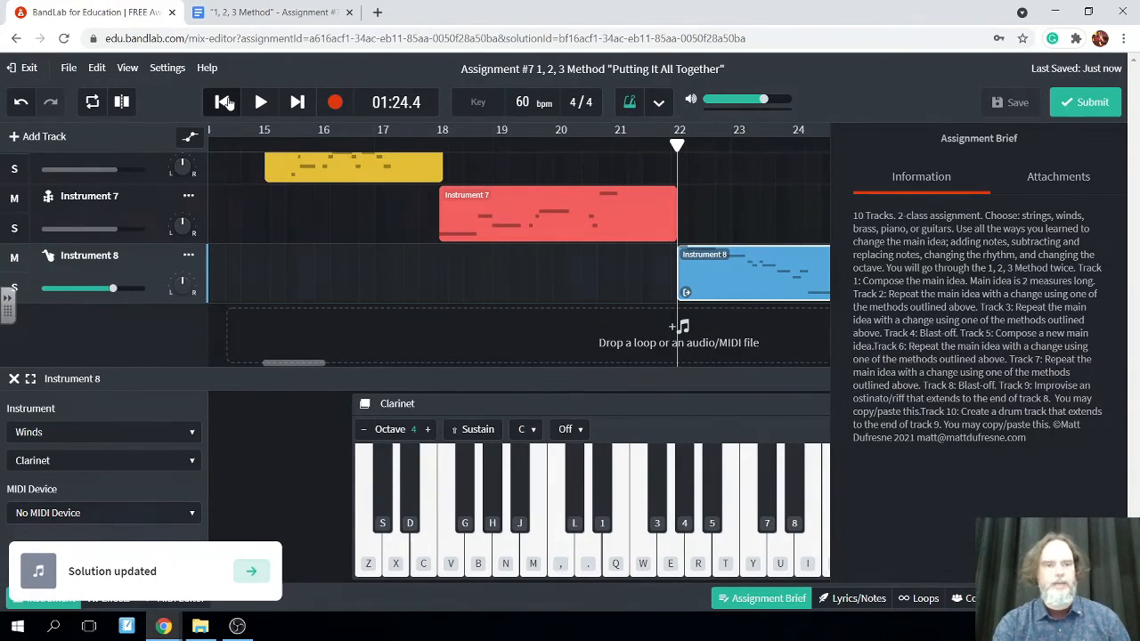
Return the playhead to 00:00.0 and add an Instrument 9 track with the '62 P-Bass sound from the Bass category
click(222, 103)
scroll(310, 316, up, 1)
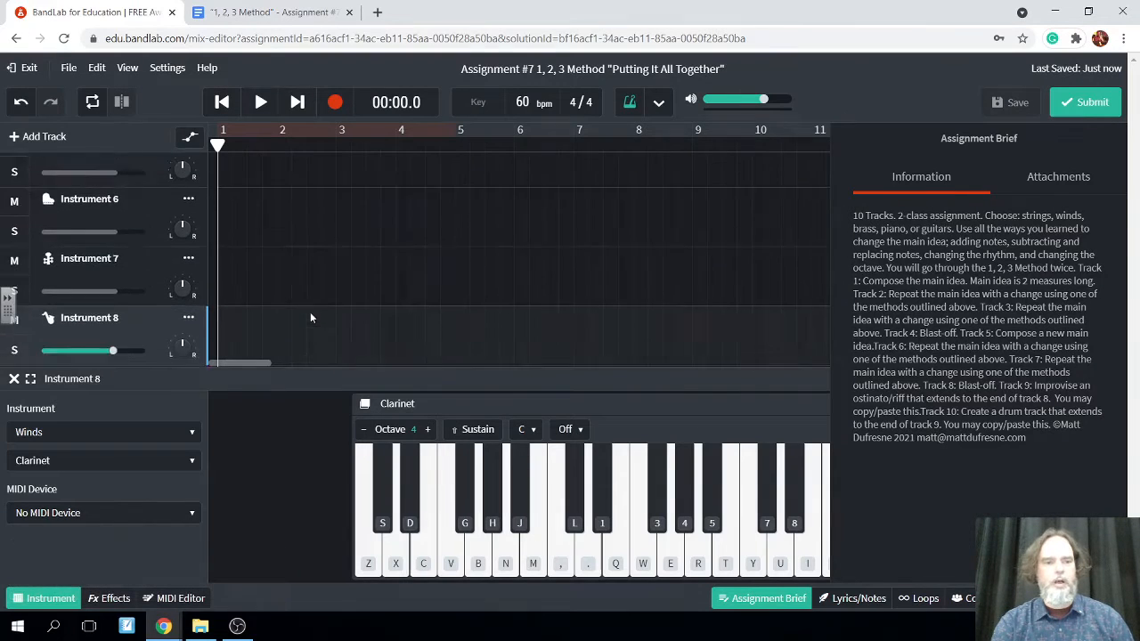
scroll(310, 316, down, 1)
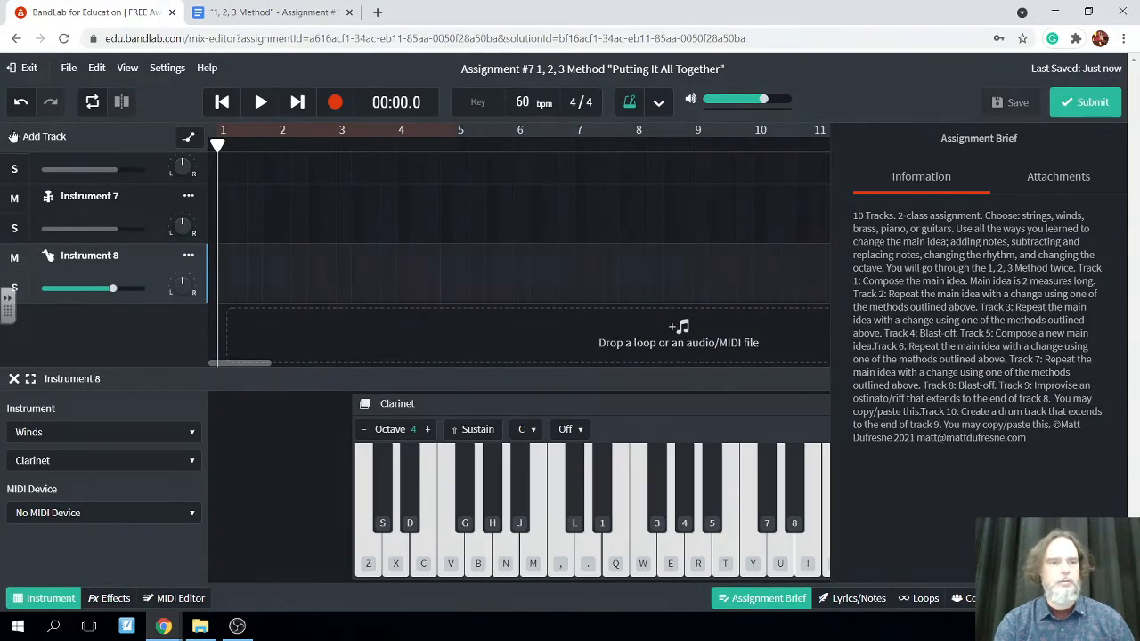
click(13, 137)
click(301, 305)
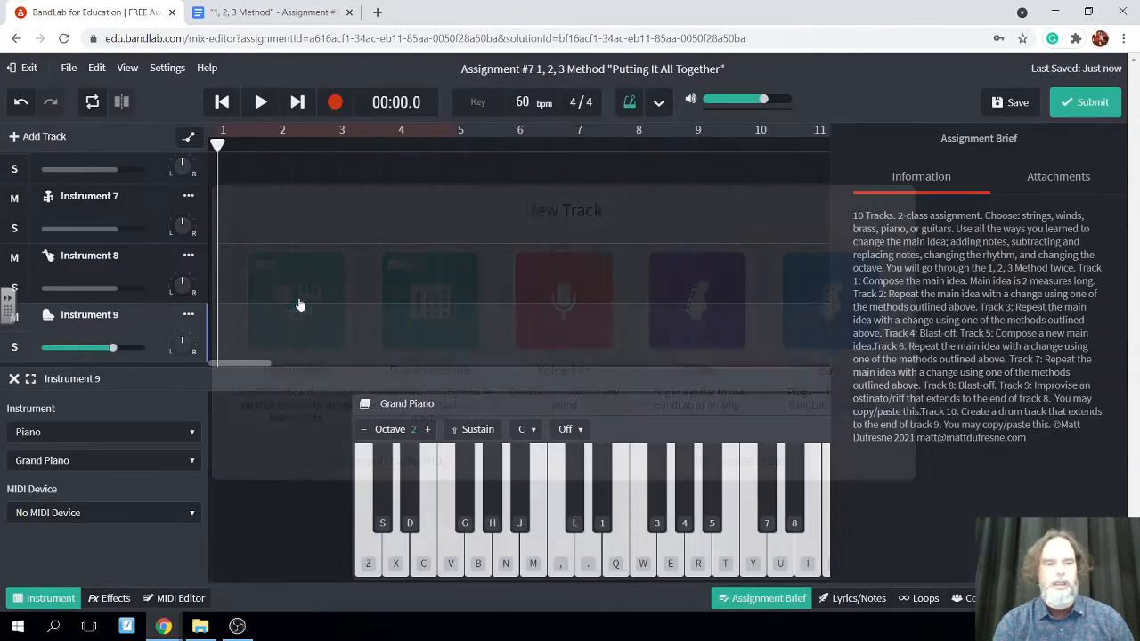
click(186, 434)
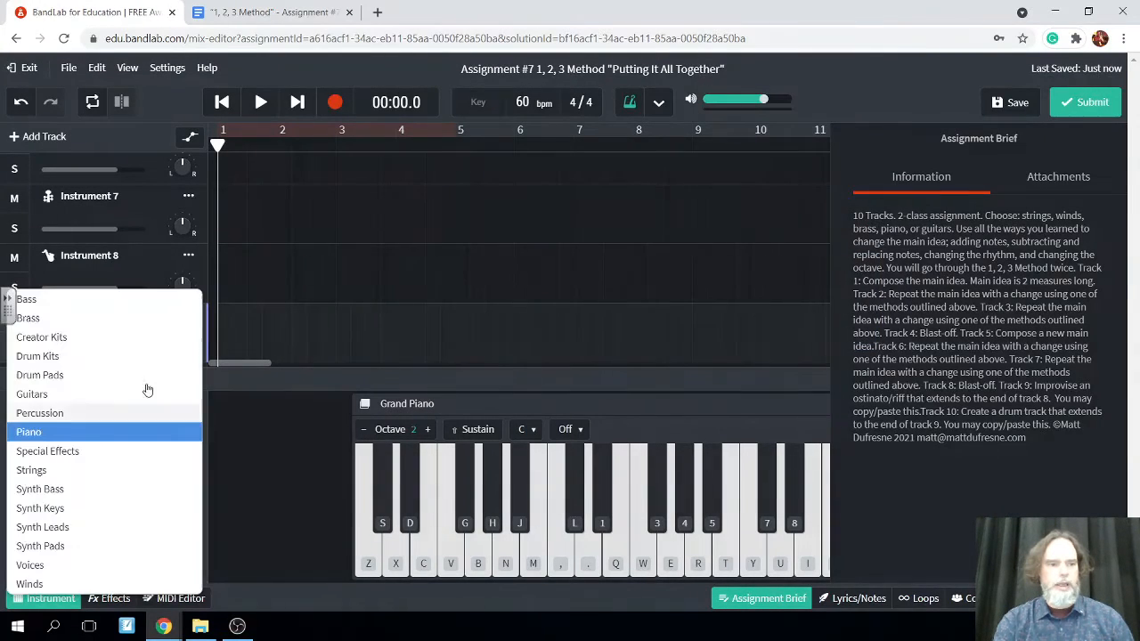
click(113, 305)
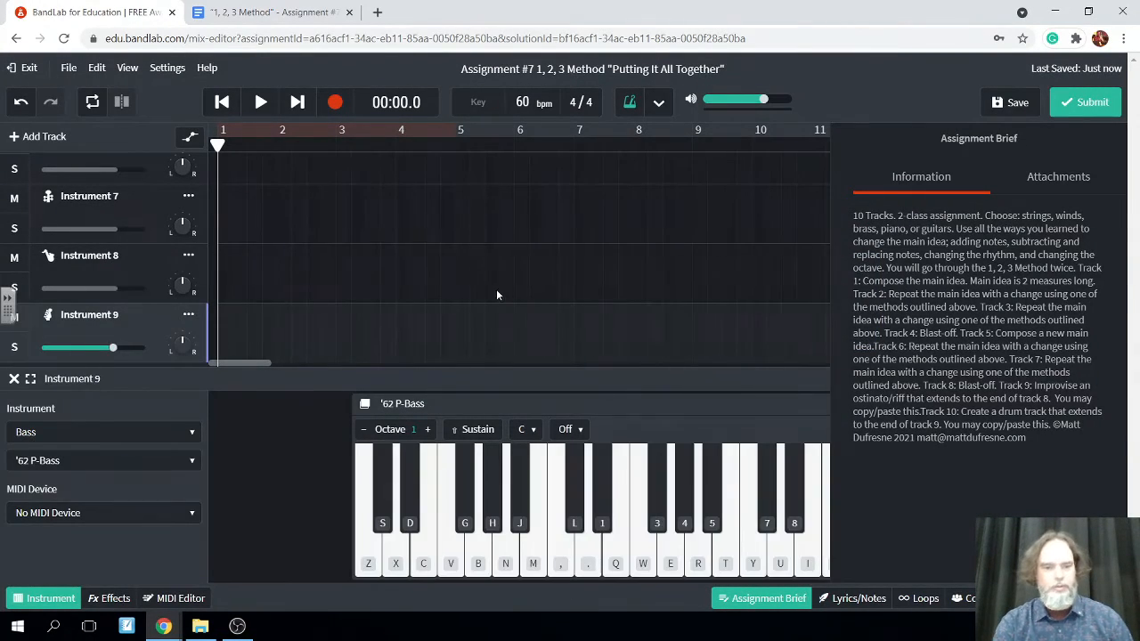
Raise the '62 P-Bass keyboard to octave 2 and test its low D
click(397, 562)
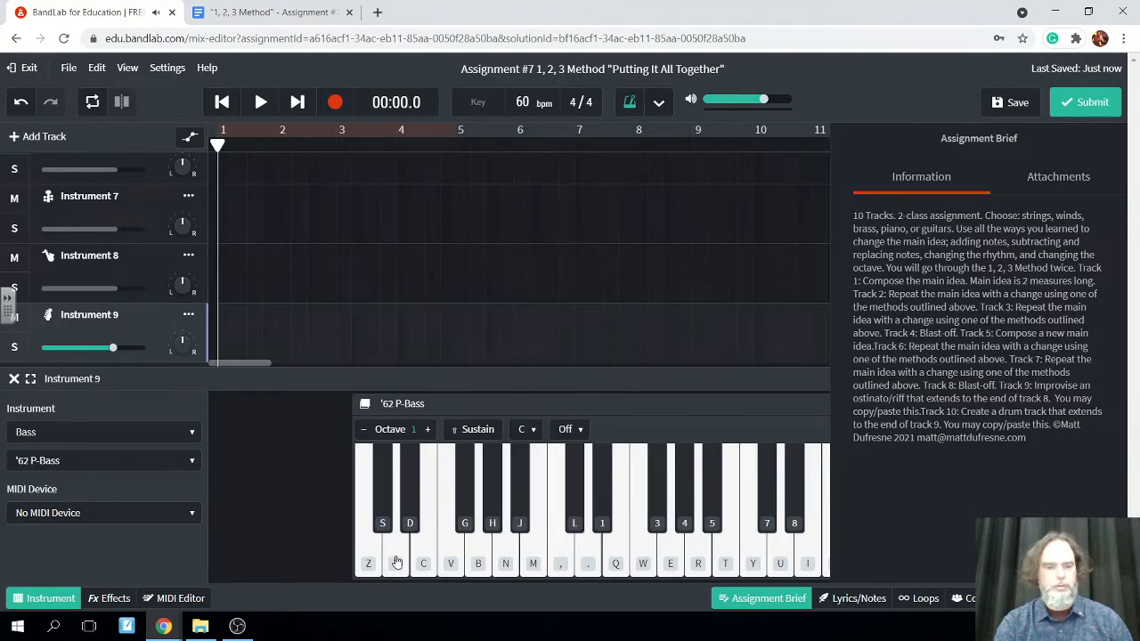
click(427, 429)
click(390, 561)
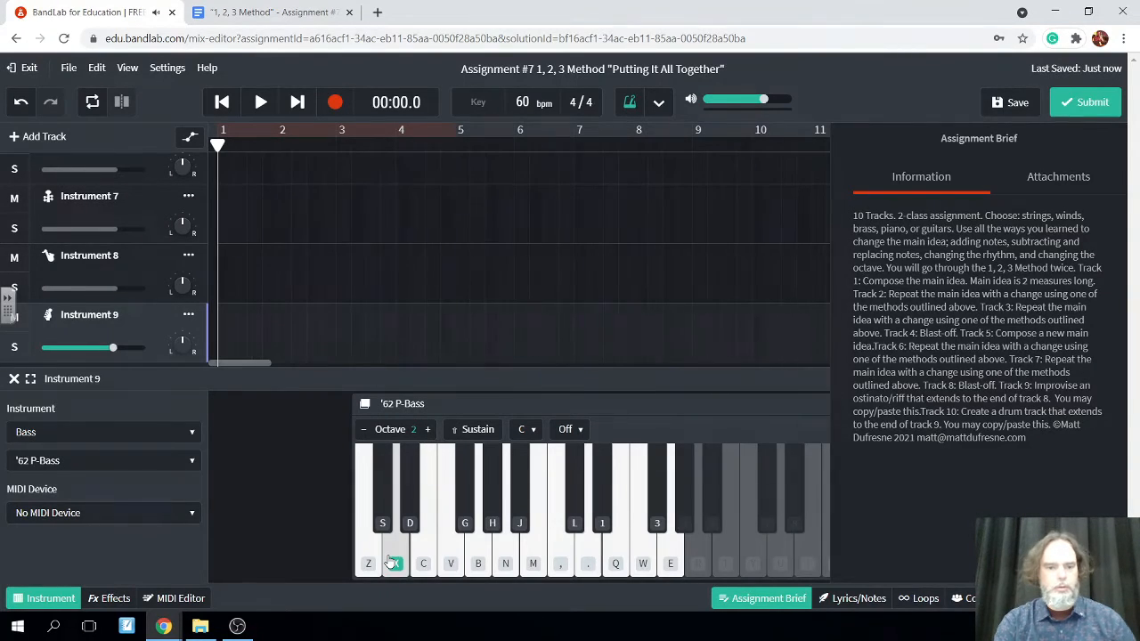
Rehearse a bass riff on D, E, G, A, C, D, E, G, A in octave 2 without recording
key(x)
key(c)
key(b)
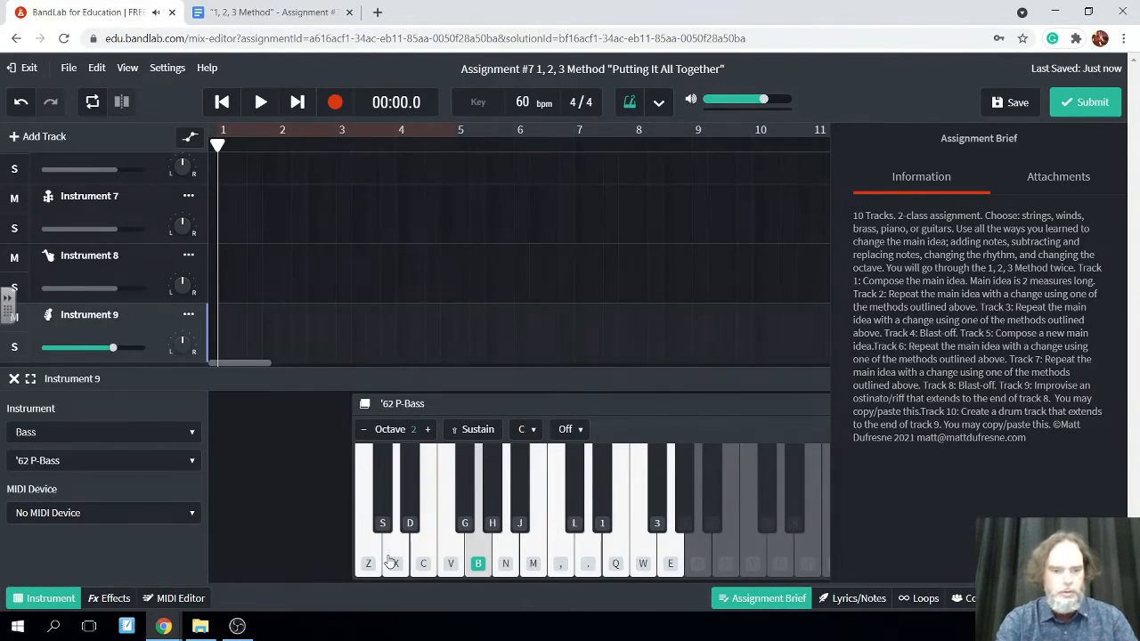
key(n)
key(z)
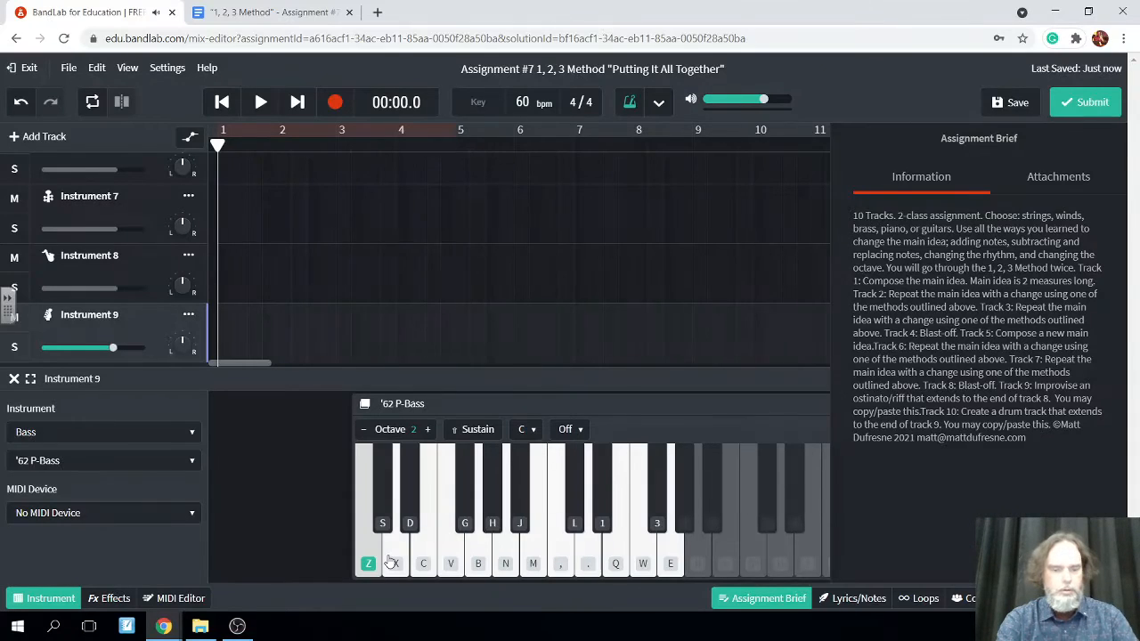
key(x)
key(c)
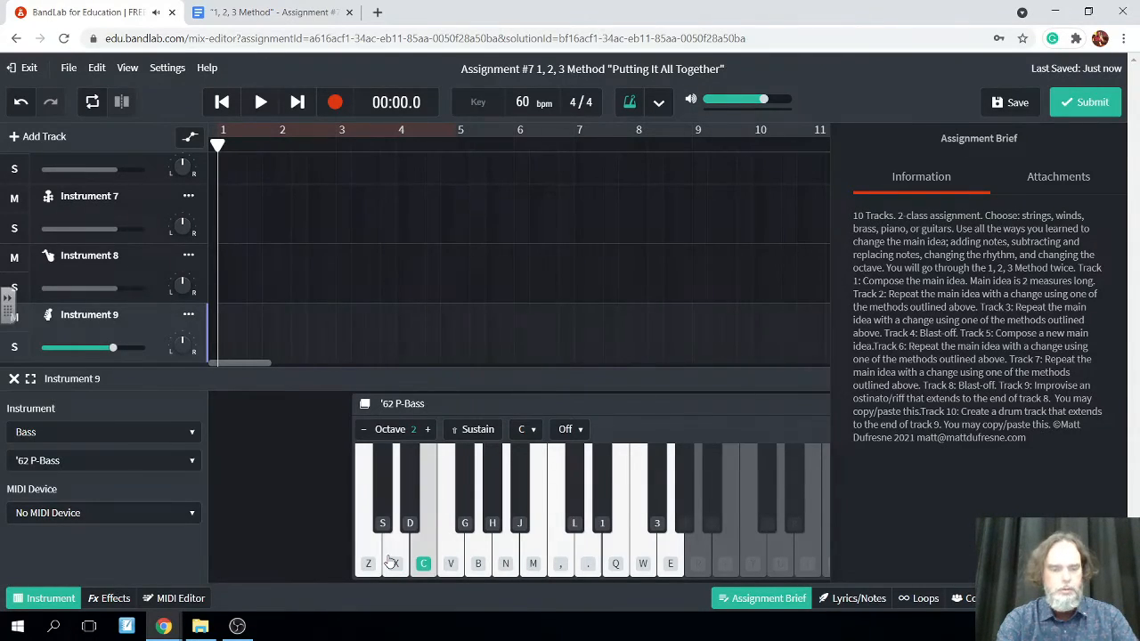
key(b)
key(n)
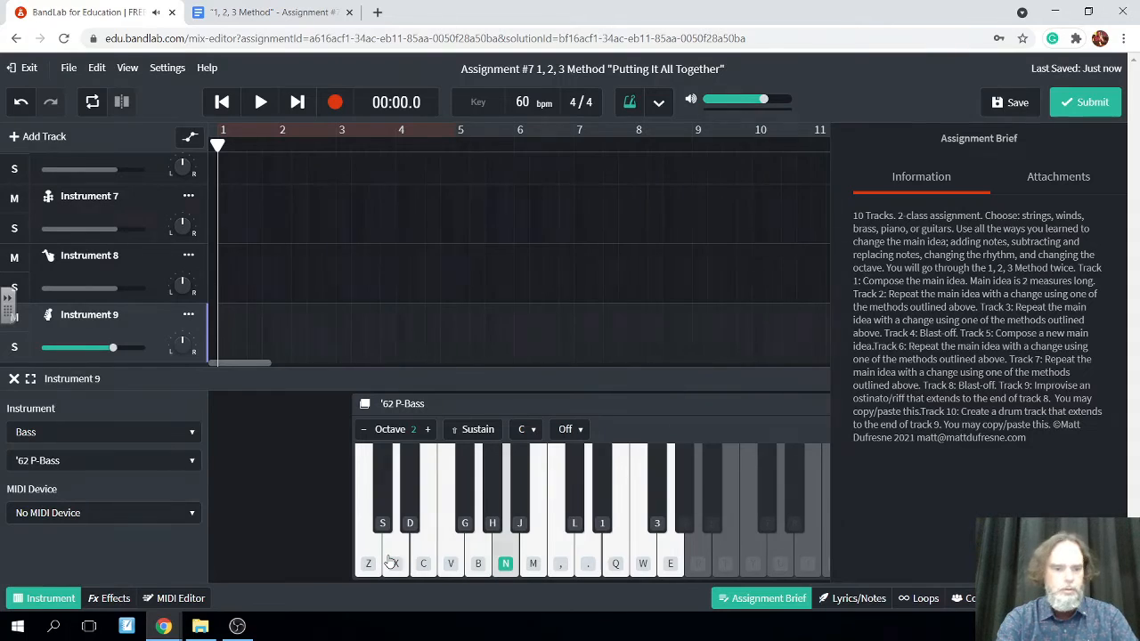
Rehearse bass riff variations on C, D, E, G and A in octave 2 with the '62 P-Bass, without recording
key(z)
key(x)
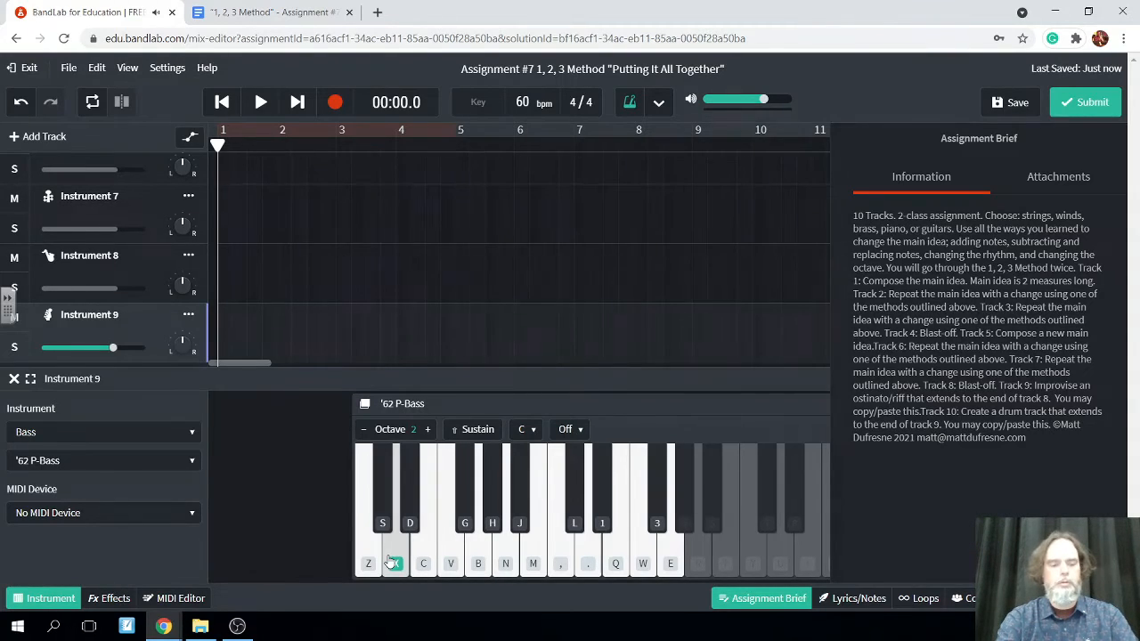
key(z)
key(x)
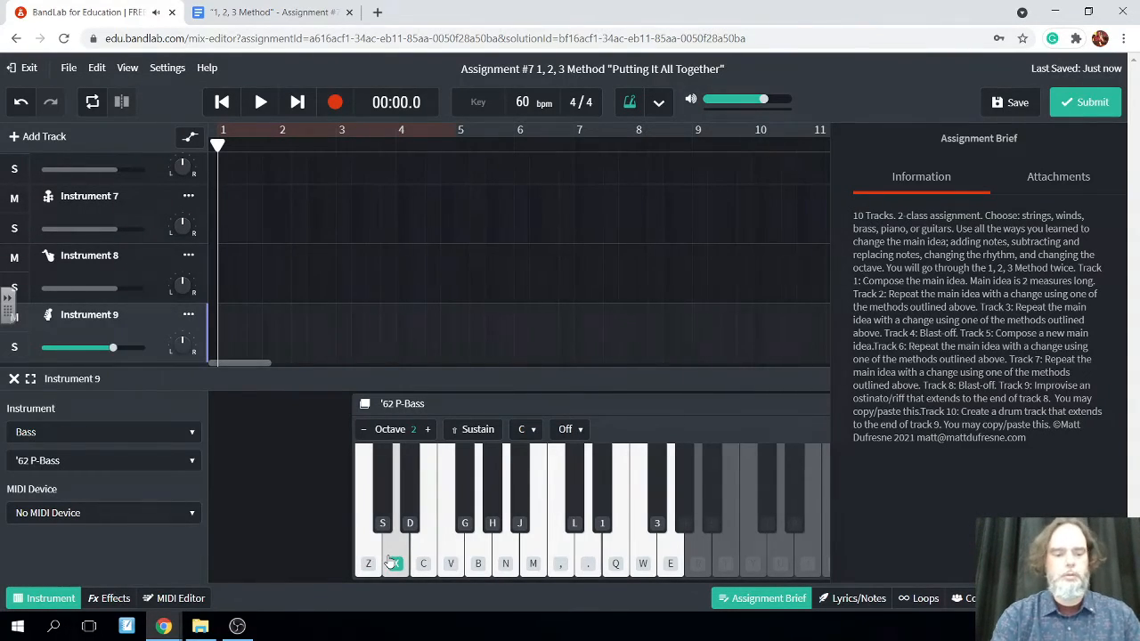
key(c)
key(n)
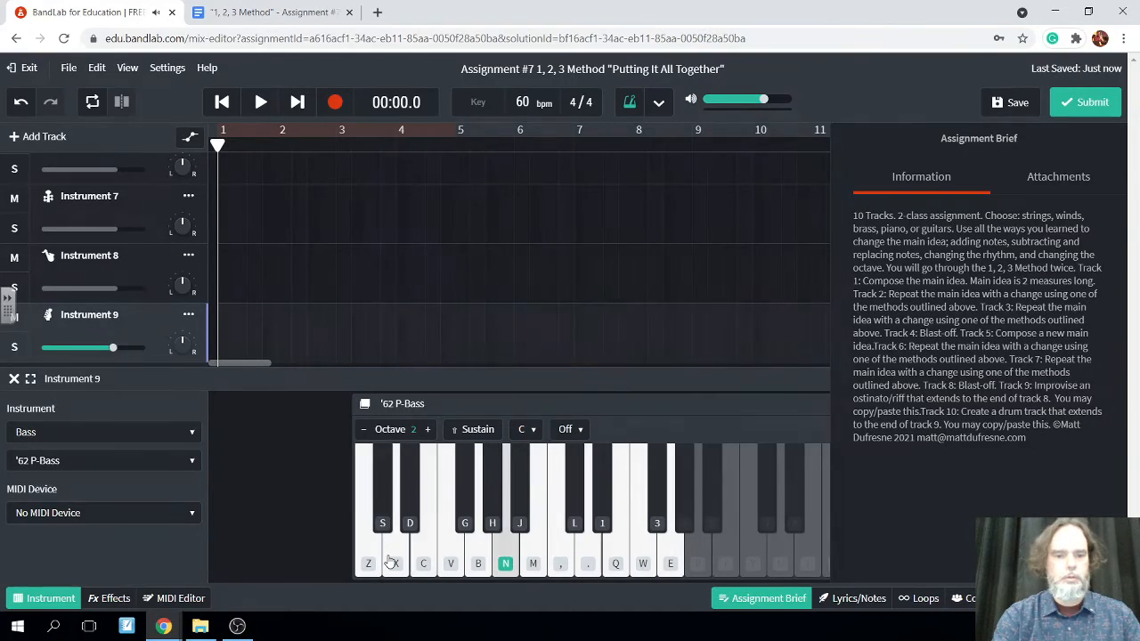
key(b)
key(n)
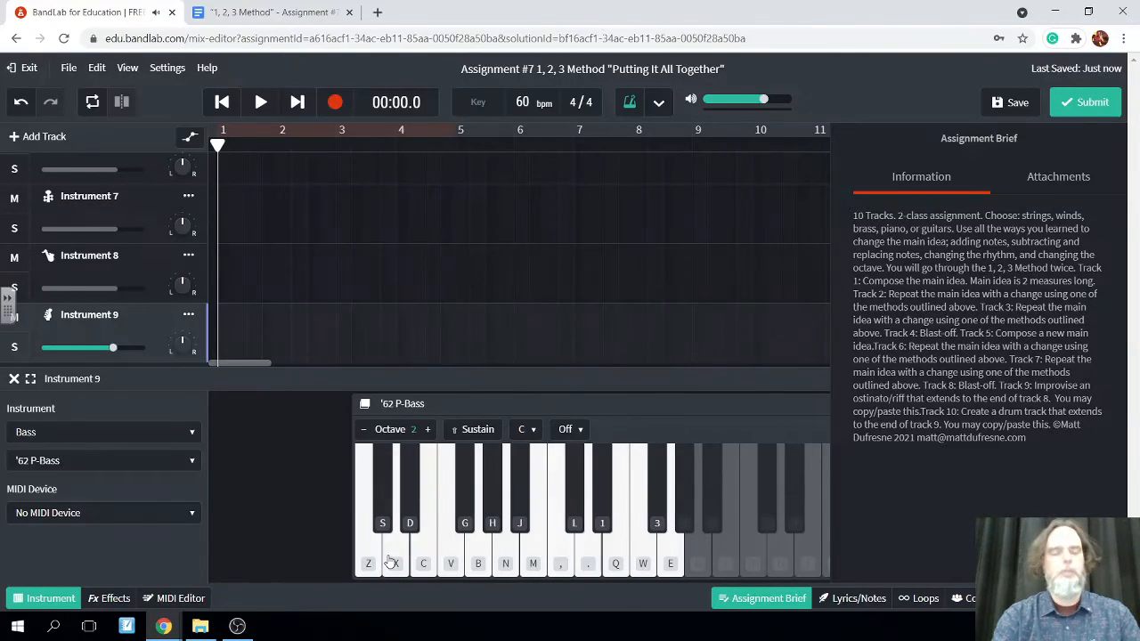
key(z)
key(x)
key(c)
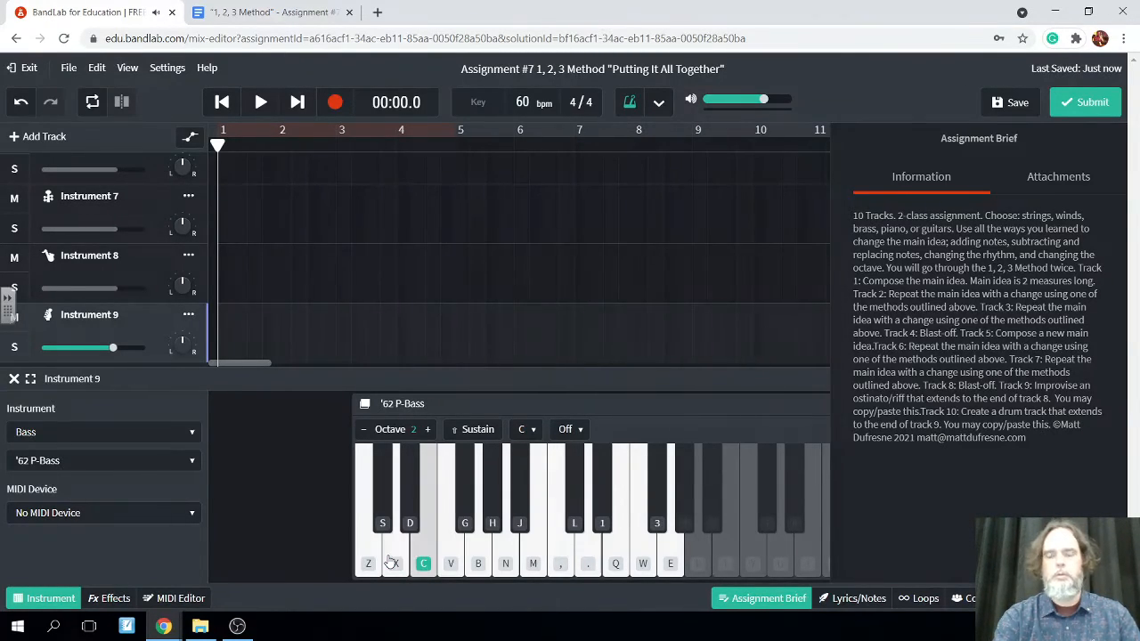
key(b)
key(n)
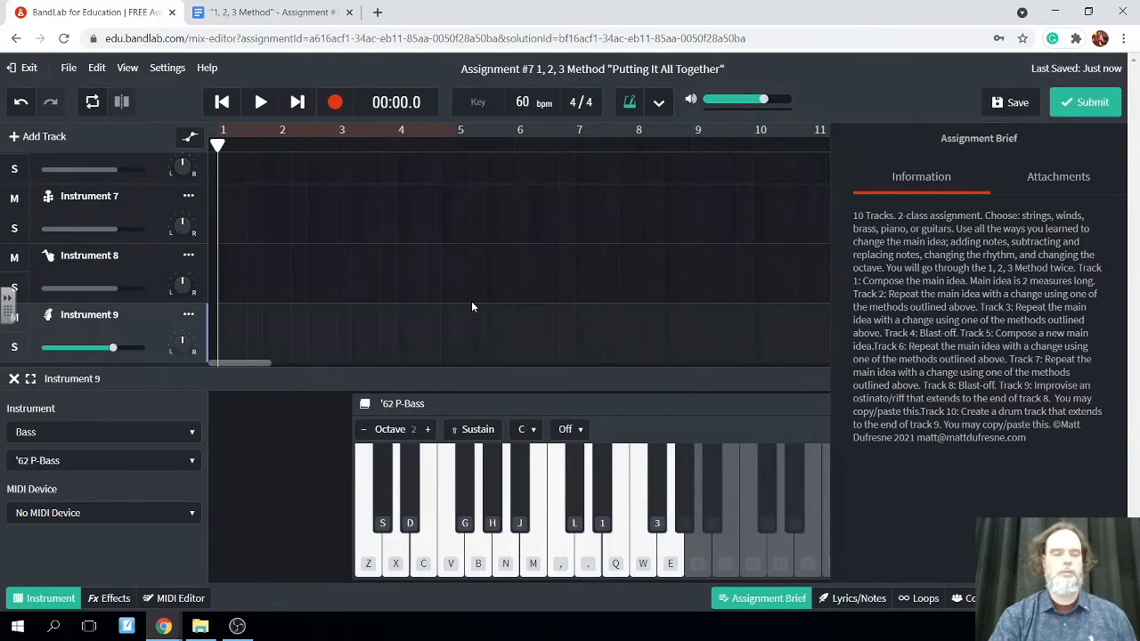
Record a repeating '62 P-Bass riff on G, A, C, D in octave 2 on the Instrument 9 track, starting from 00:00.0
scroll(404, 269, up, 2)
scroll(403, 269, down, 2)
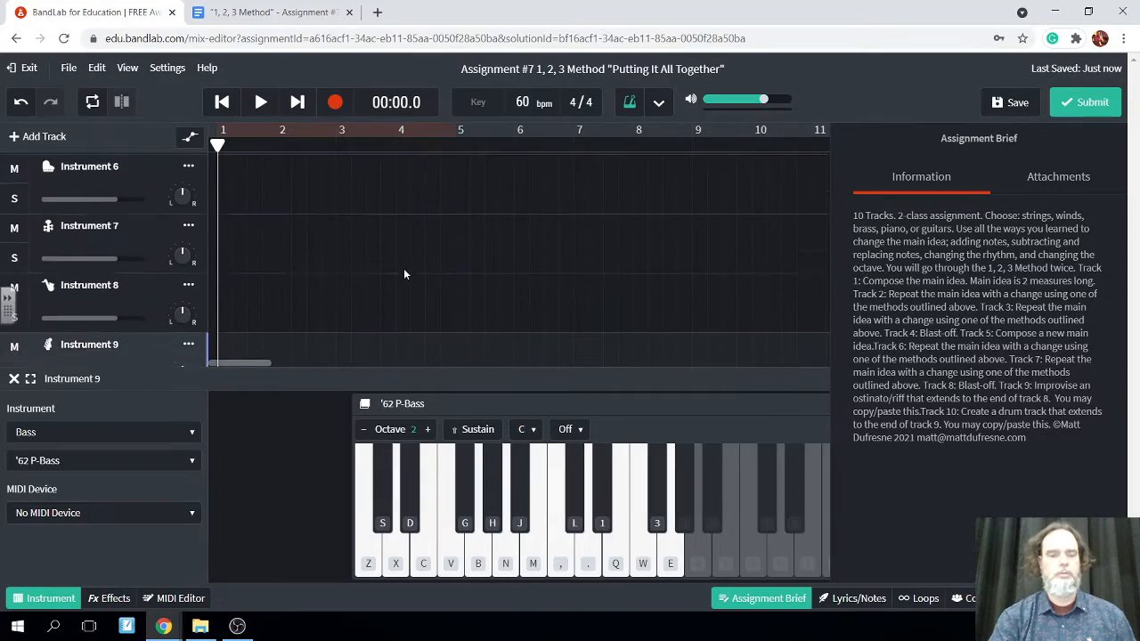
scroll(404, 274, down, 1)
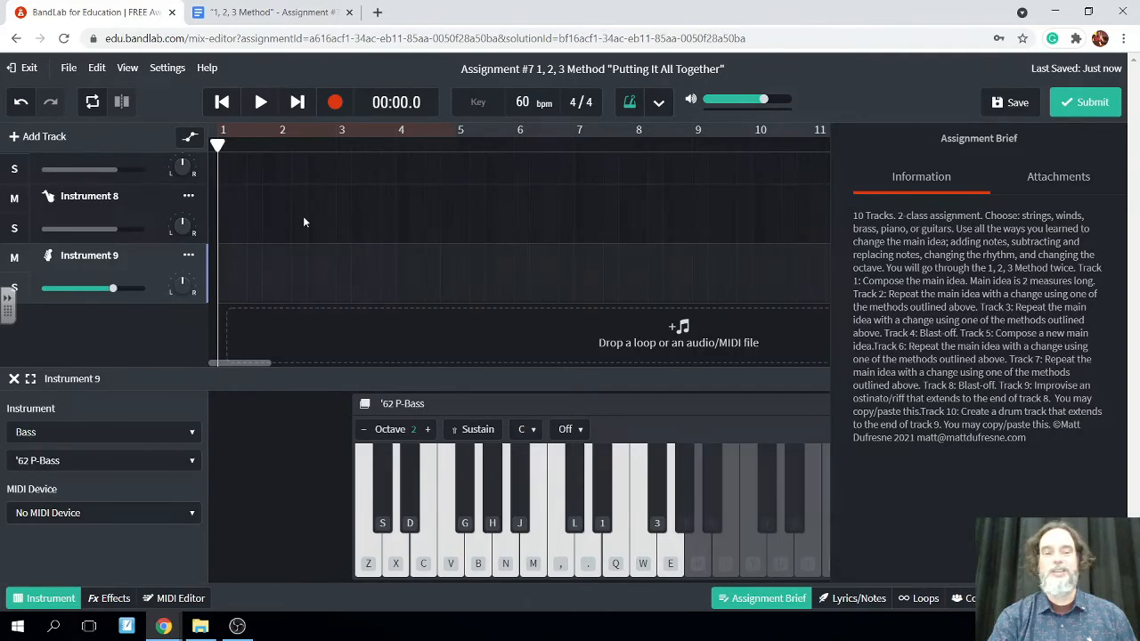
scroll(303, 222, up, 4)
scroll(303, 222, up, 1)
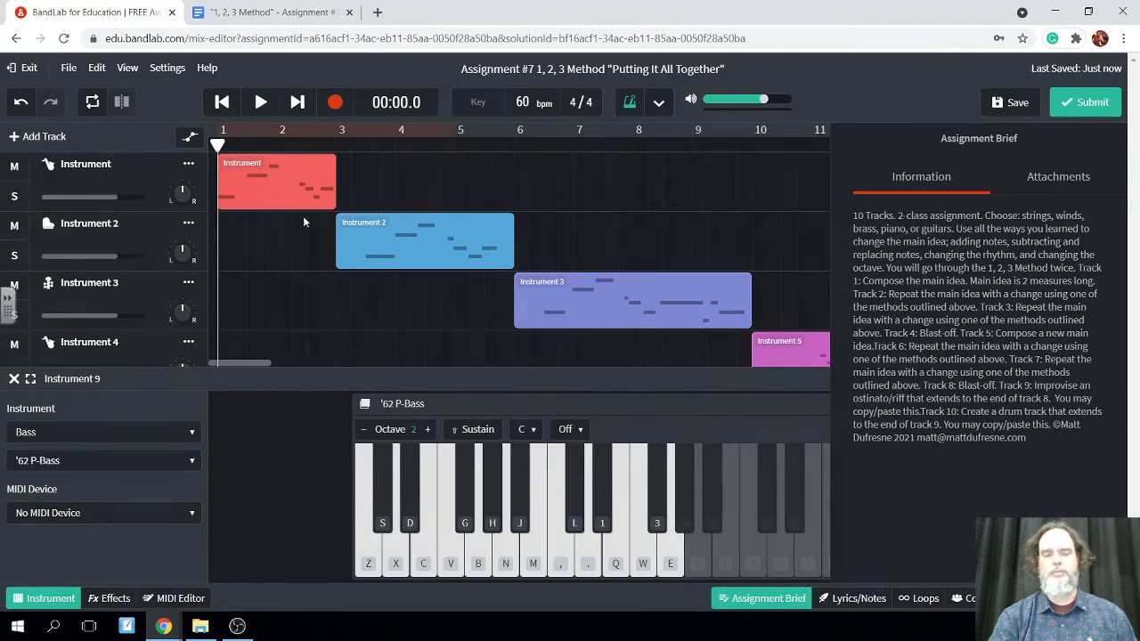
scroll(303, 222, down, 3)
scroll(303, 221, down, 3)
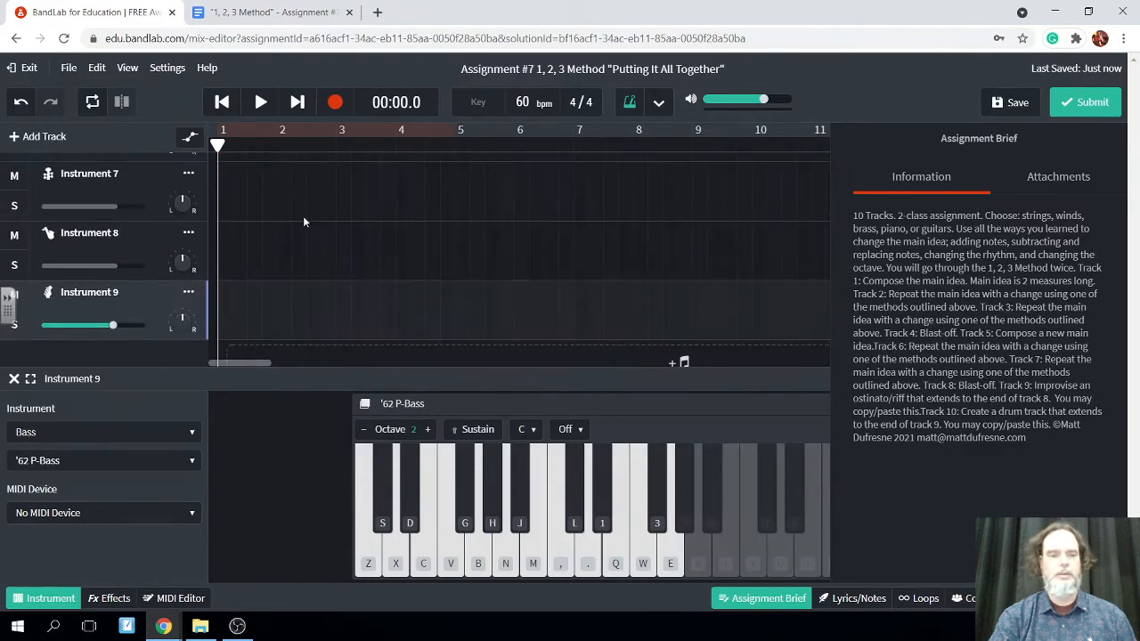
click(334, 104)
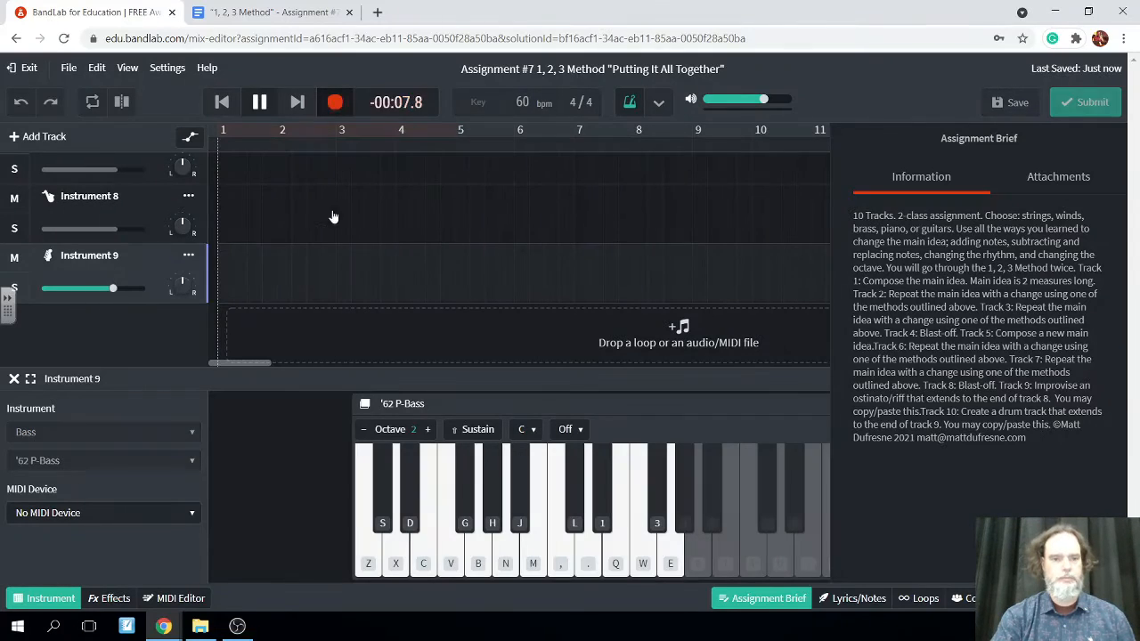
click(519, 567)
click(507, 561)
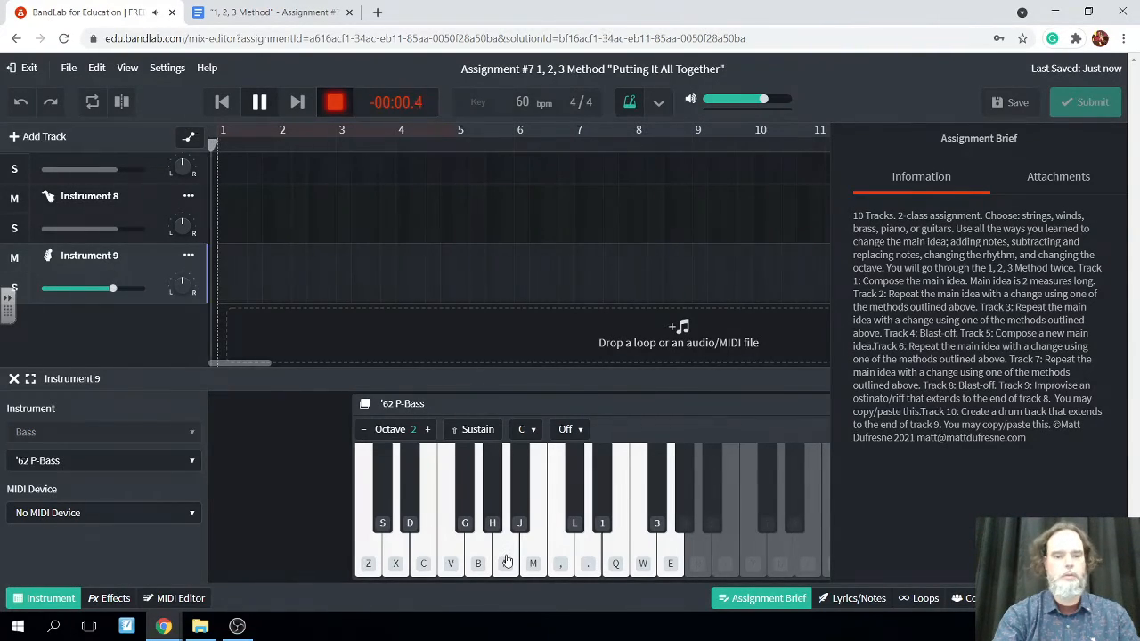
key(b)
key(n)
key(z)
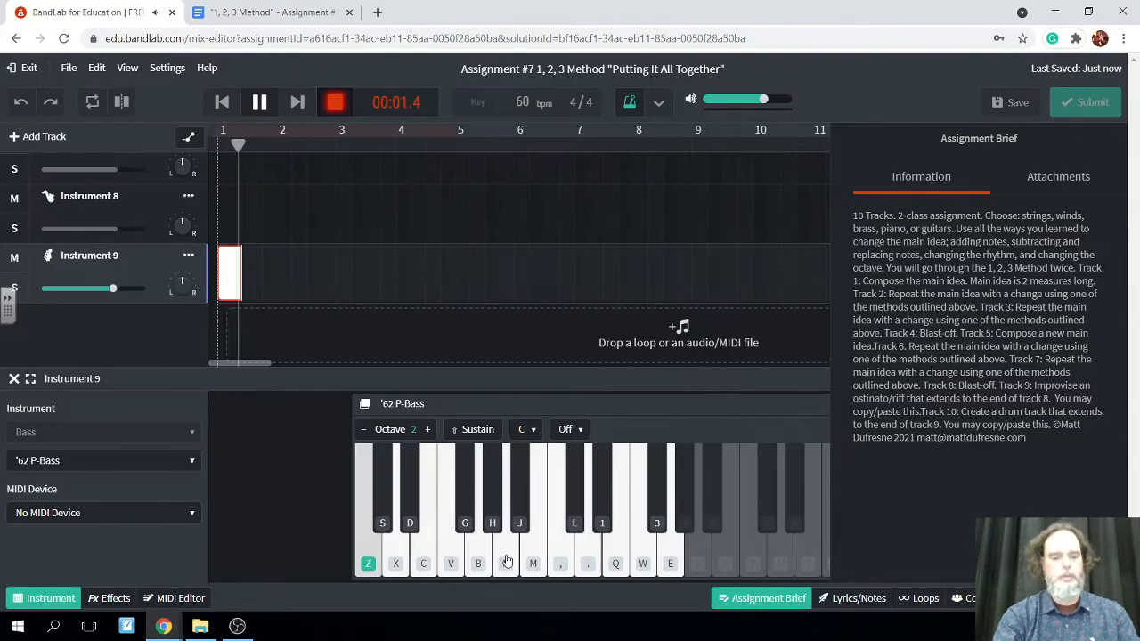
key(x)
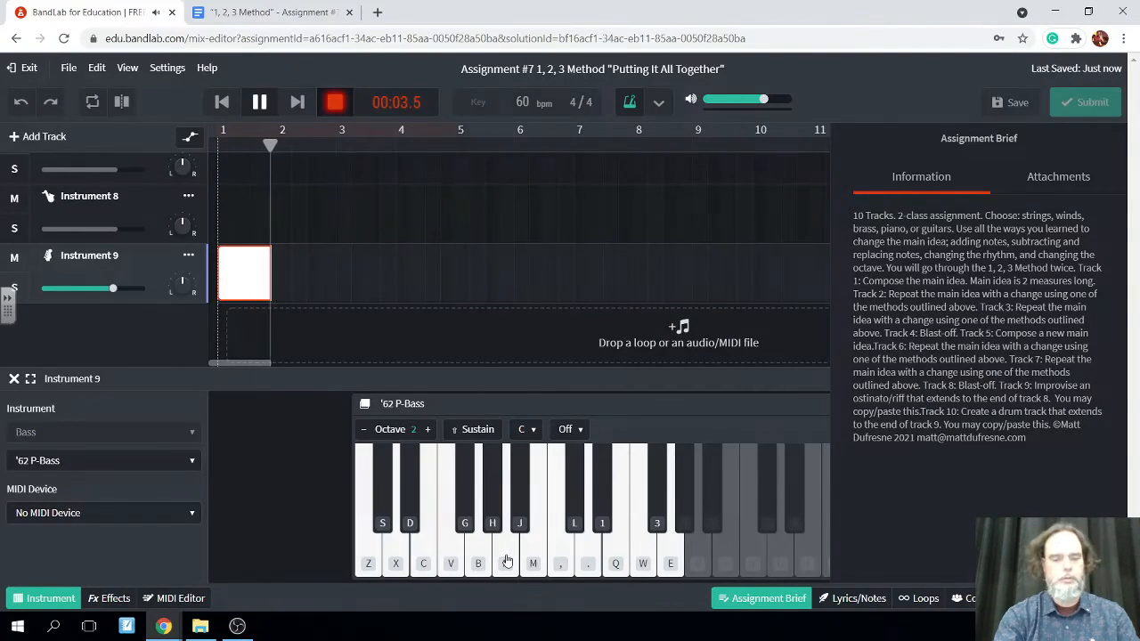
key(b)
key(n)
key(z)
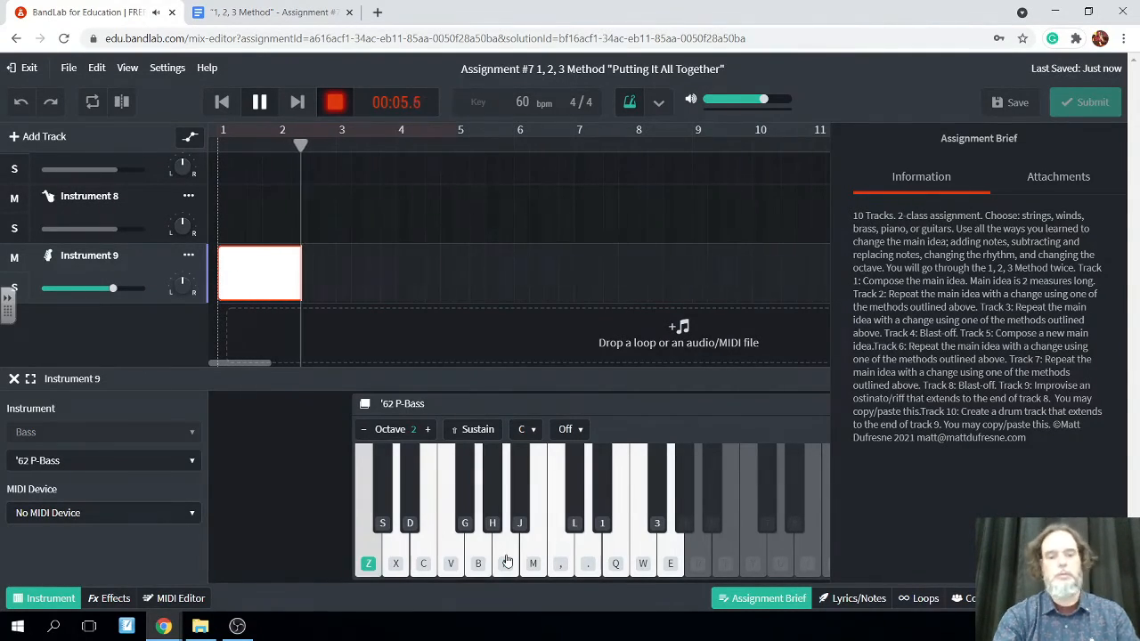
key(x)
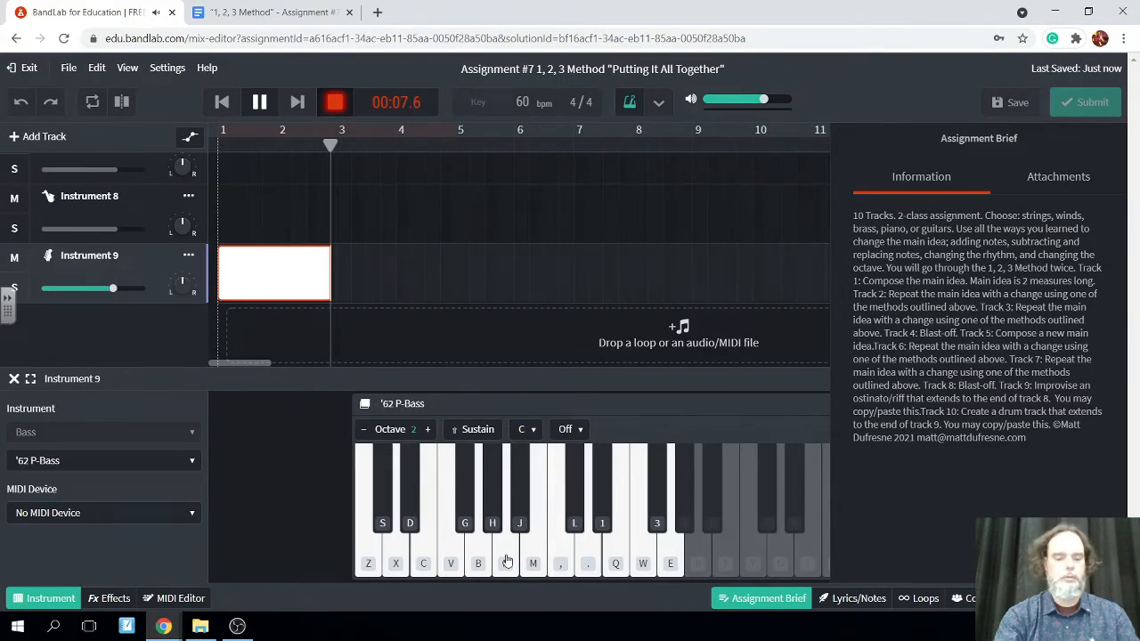
key(b)
key(n)
key(z)
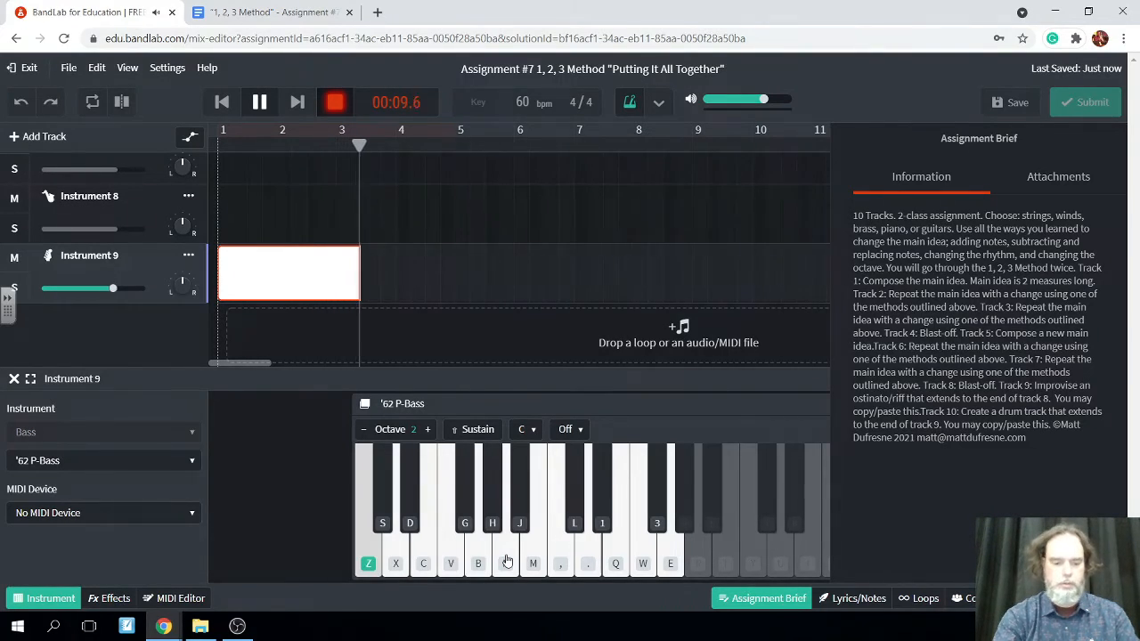
key(x)
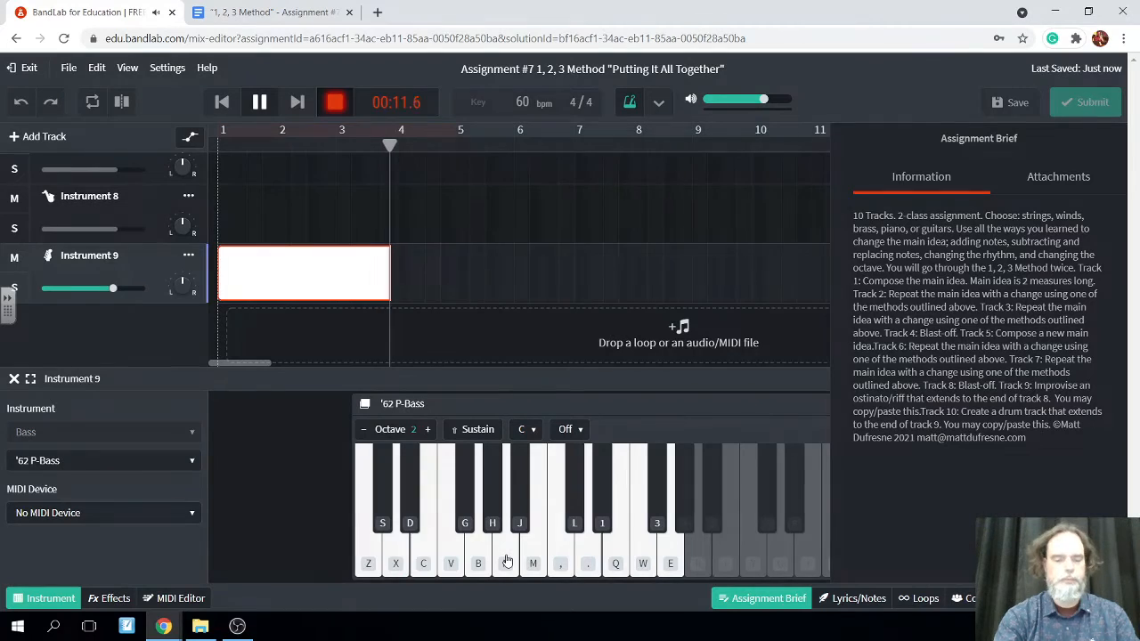
key(b)
key(n)
key(z)
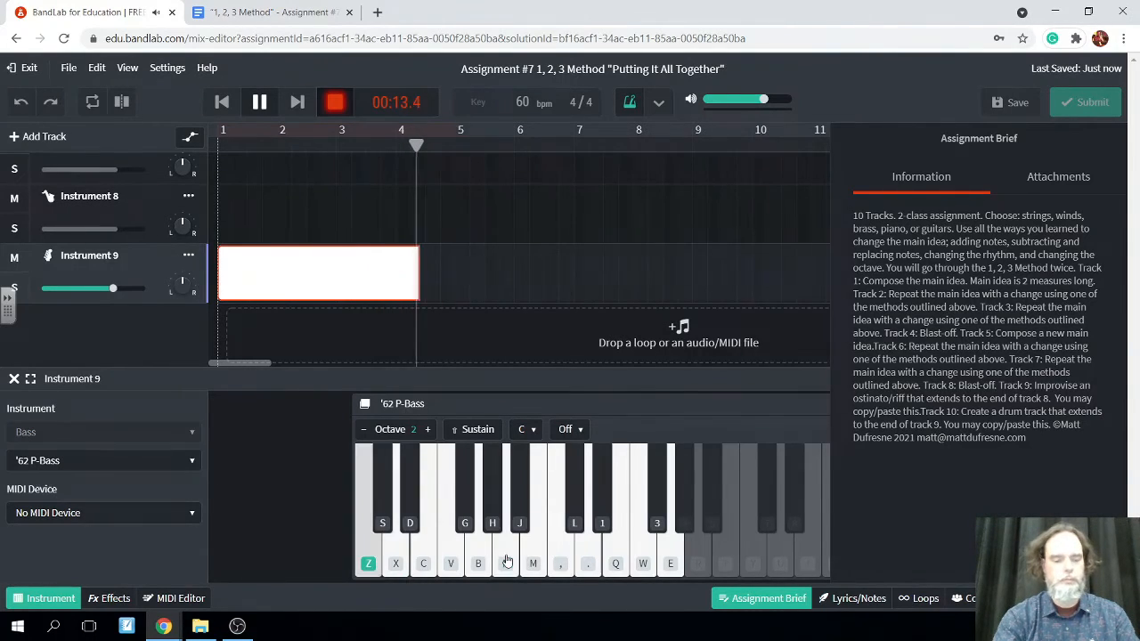
key(x)
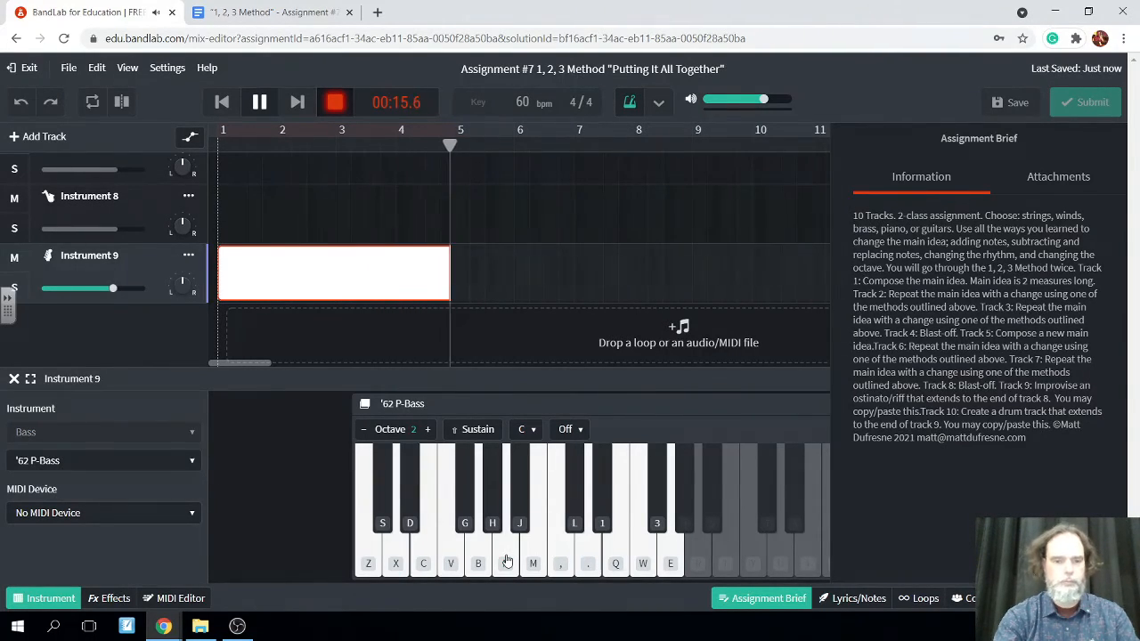
key(b)
key(n)
key(z)
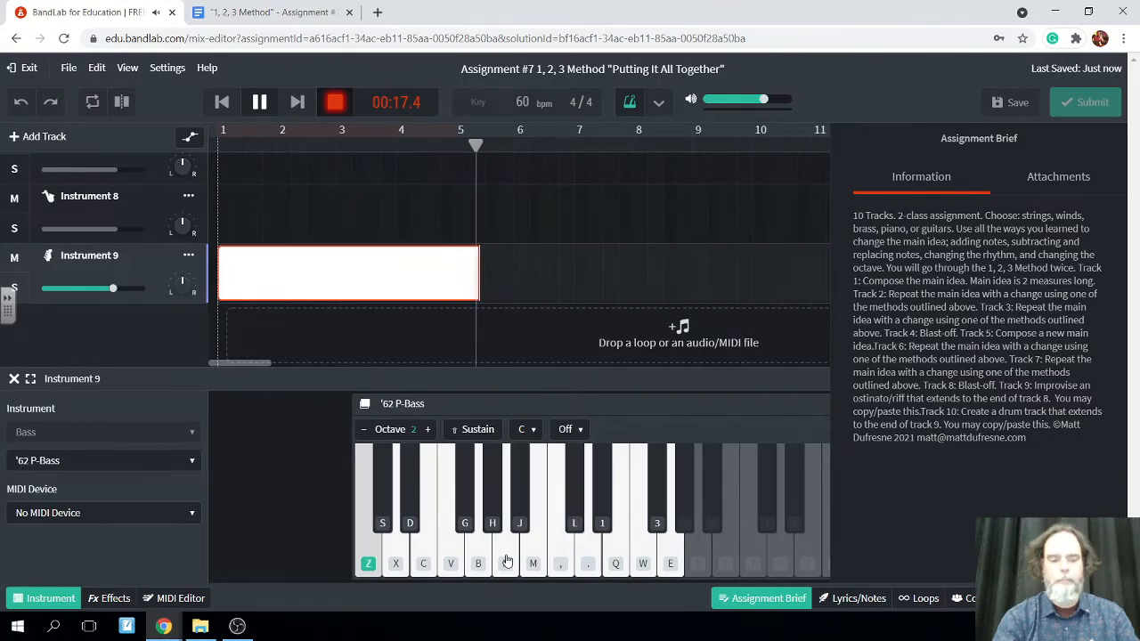
key(x)
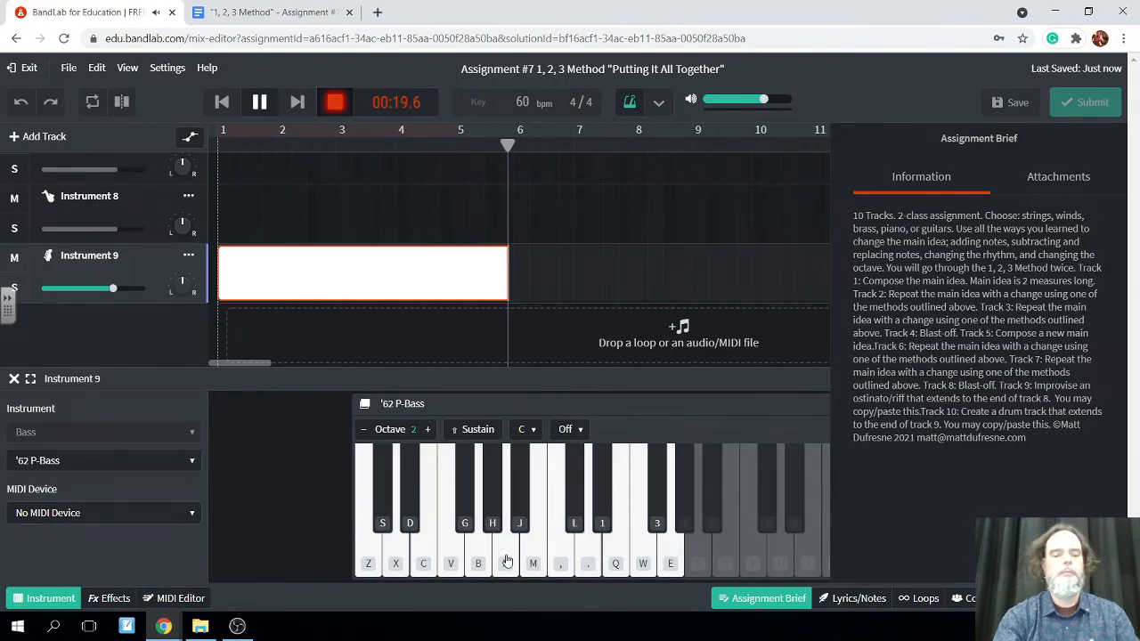
key(b)
key(n)
key(z)
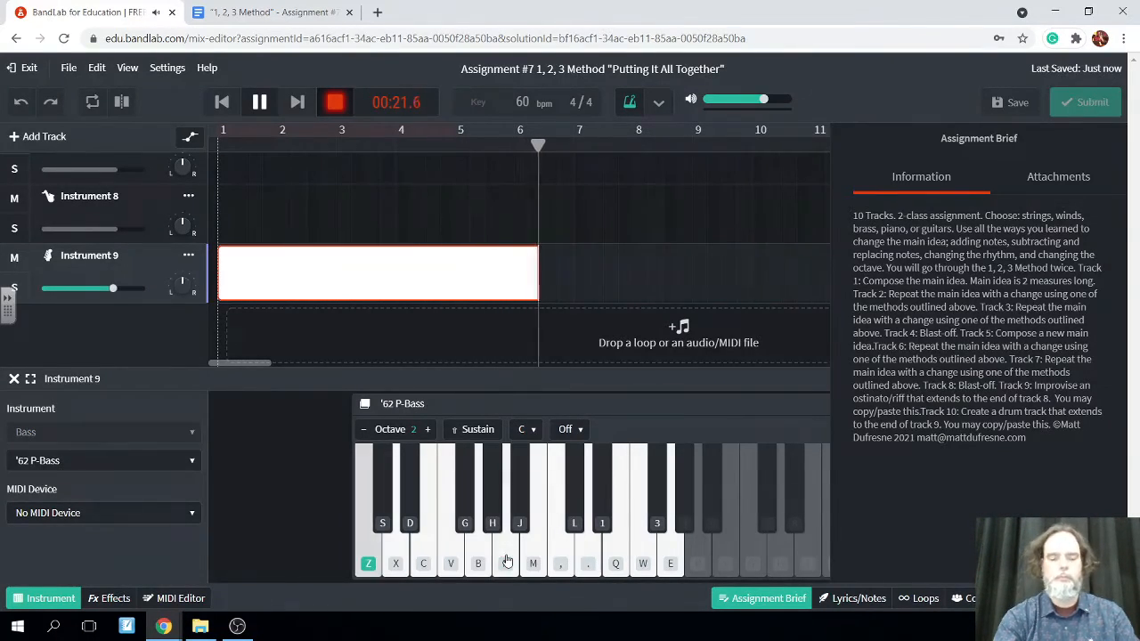
key(x)
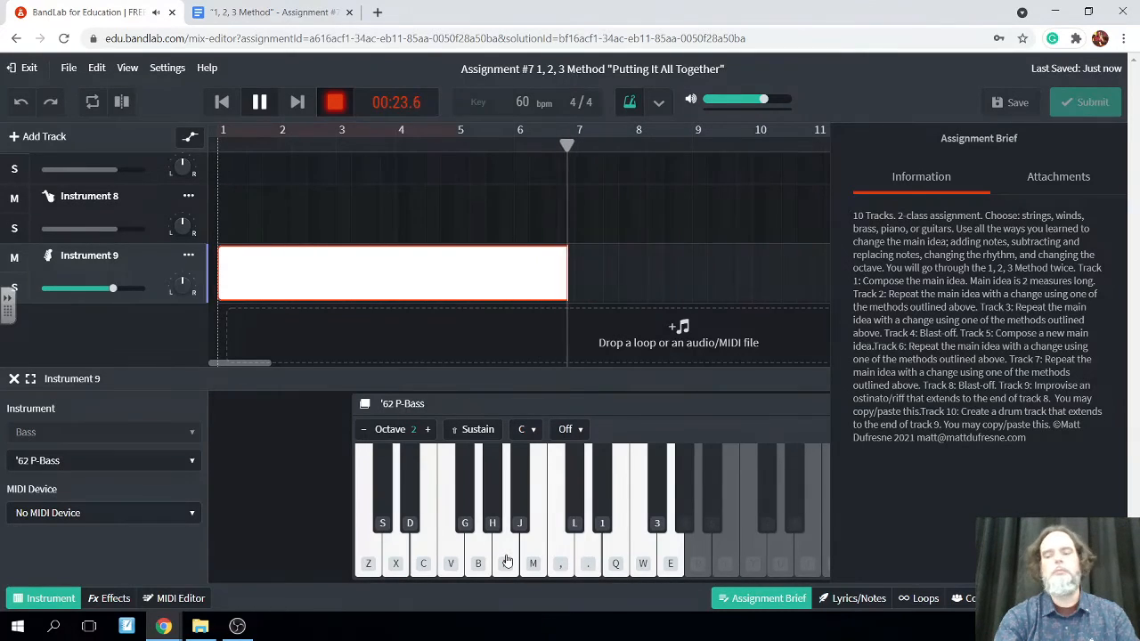
key(b)
key(n)
key(z)
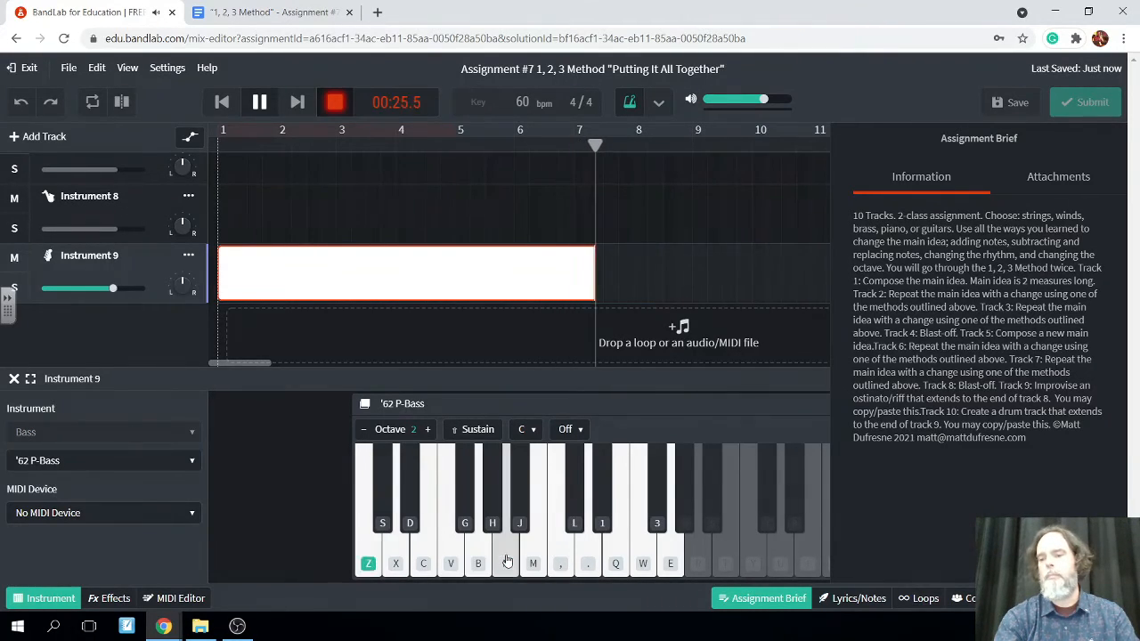
key(x)
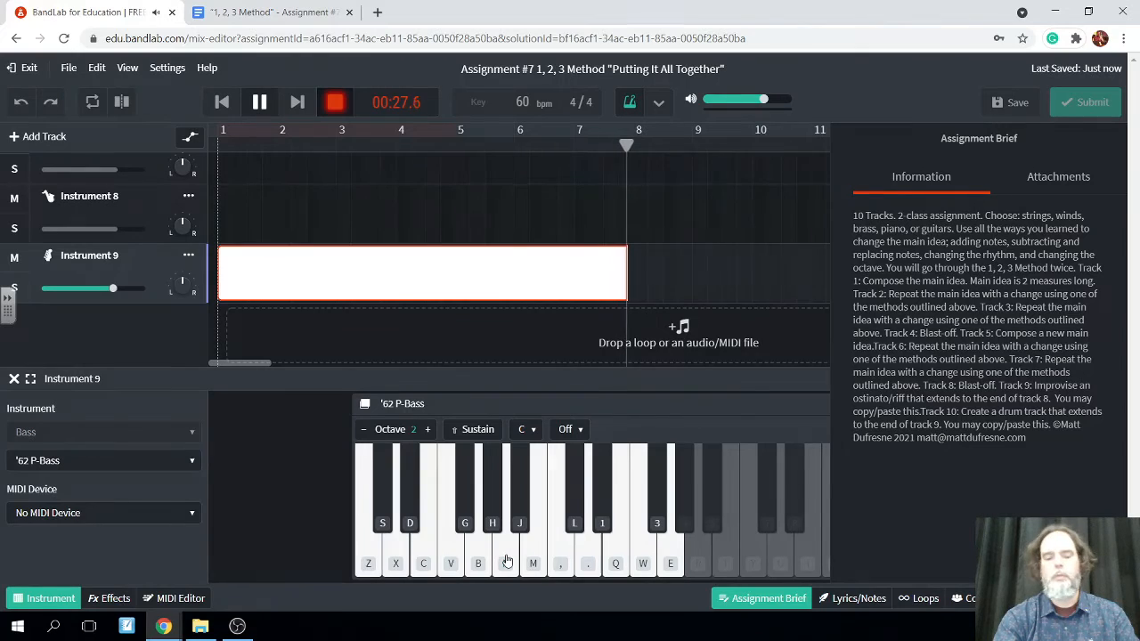
key(b)
key(z)
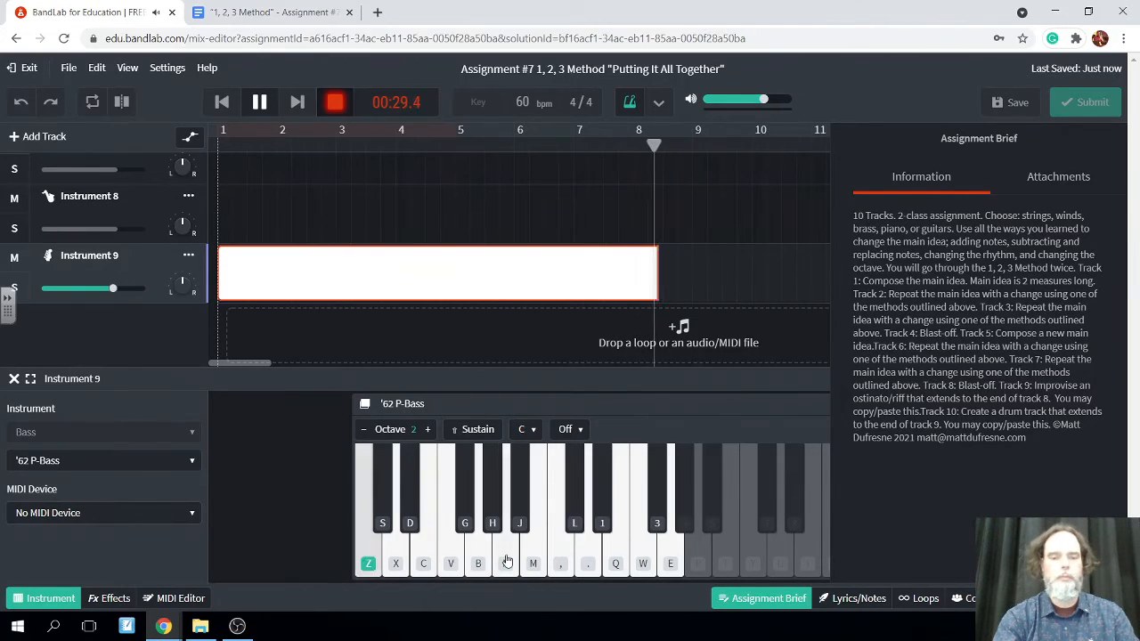
key(x)
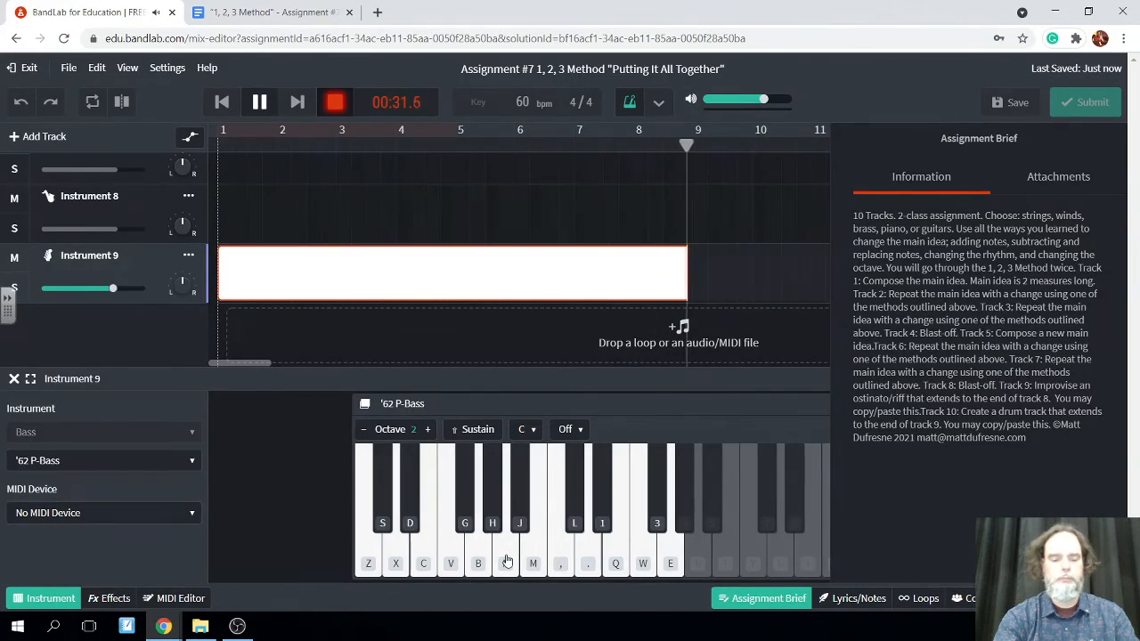
key(b)
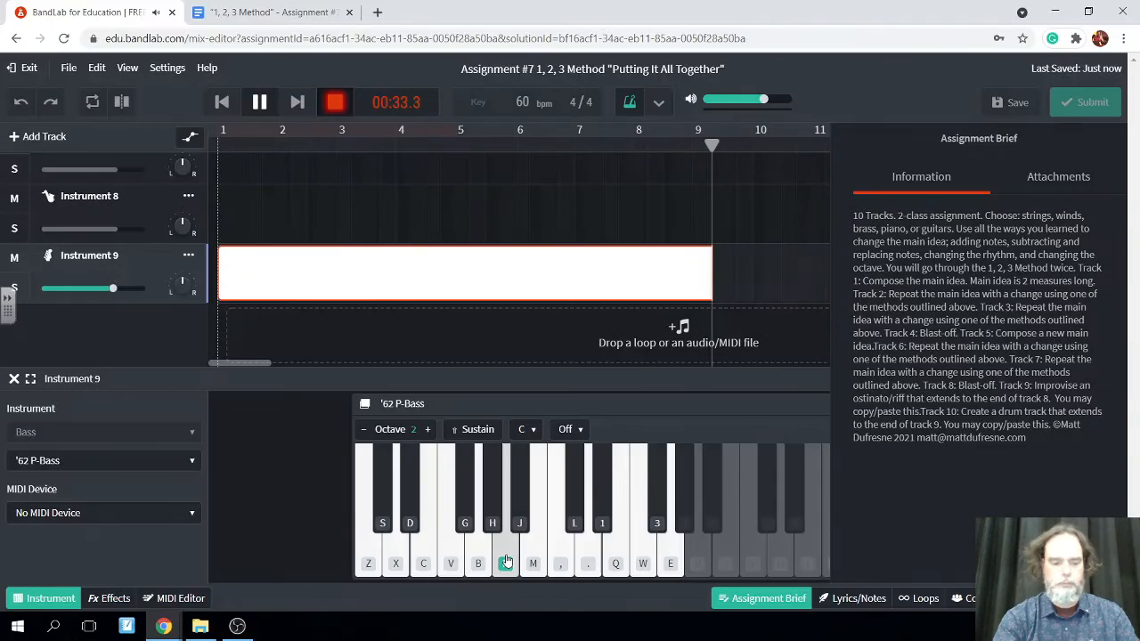
key(z)
key(x)
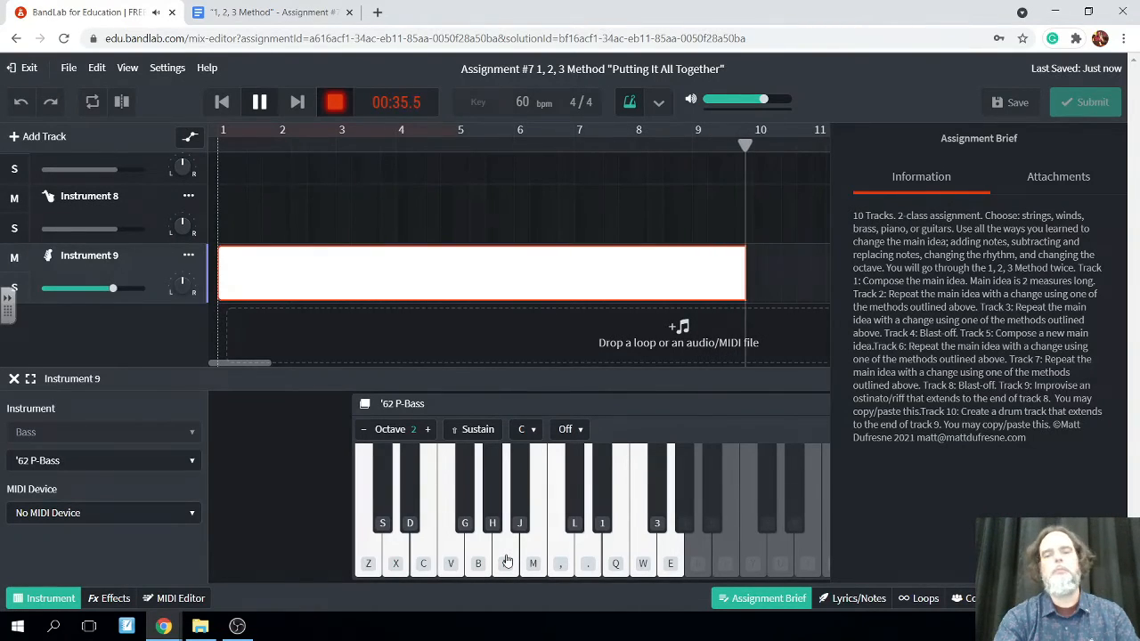
key(b)
key(n)
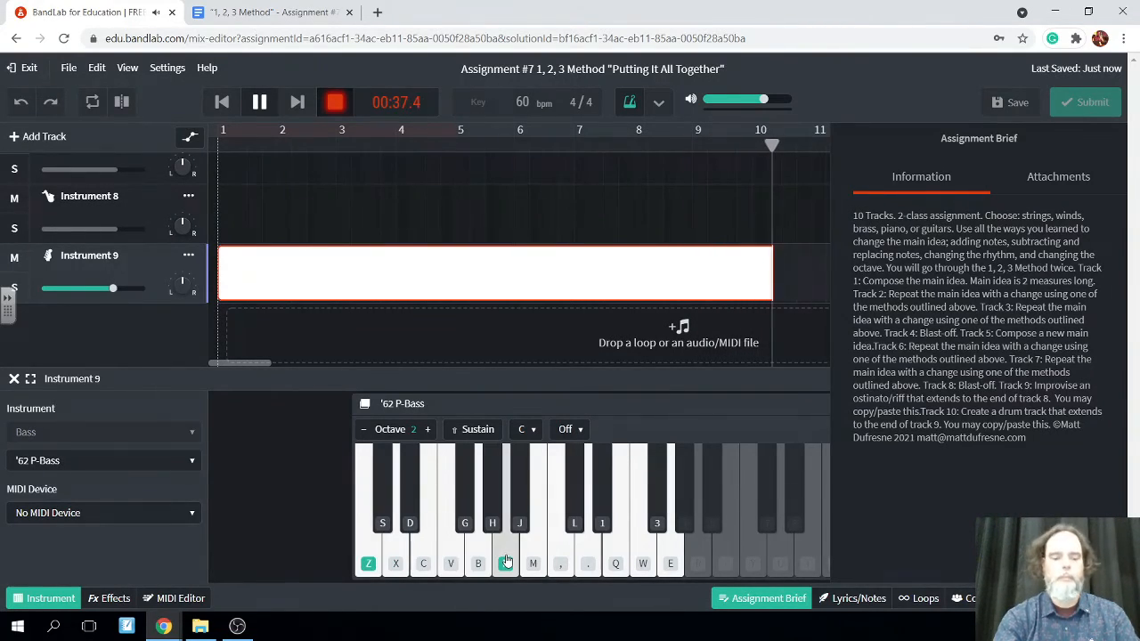
key(z)
key(x)
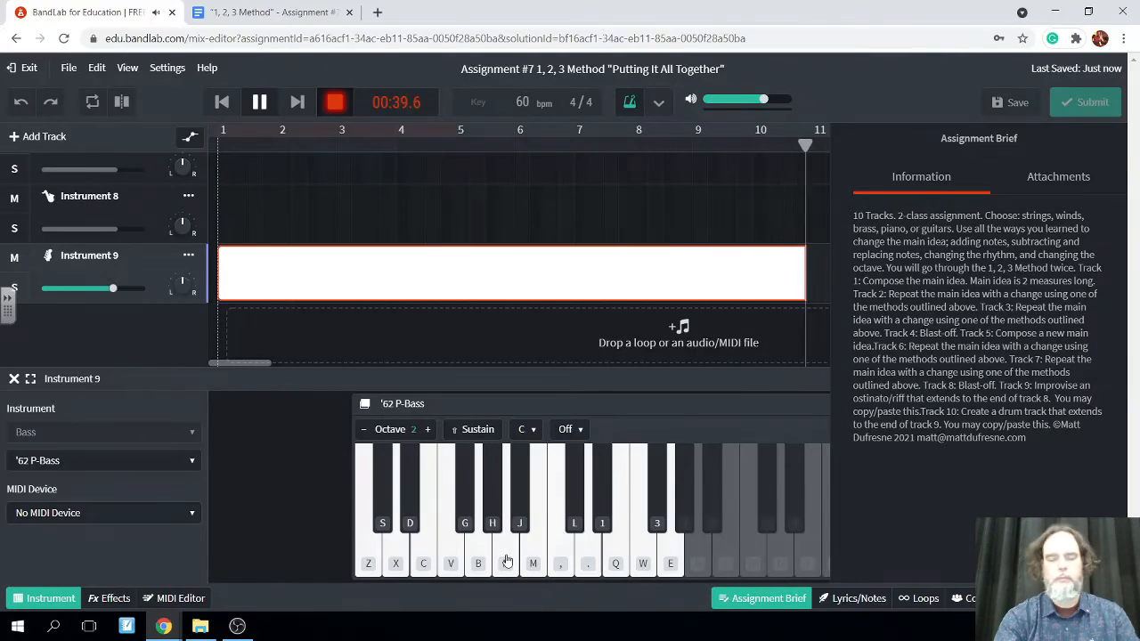
key(b)
key(n)
key(z)
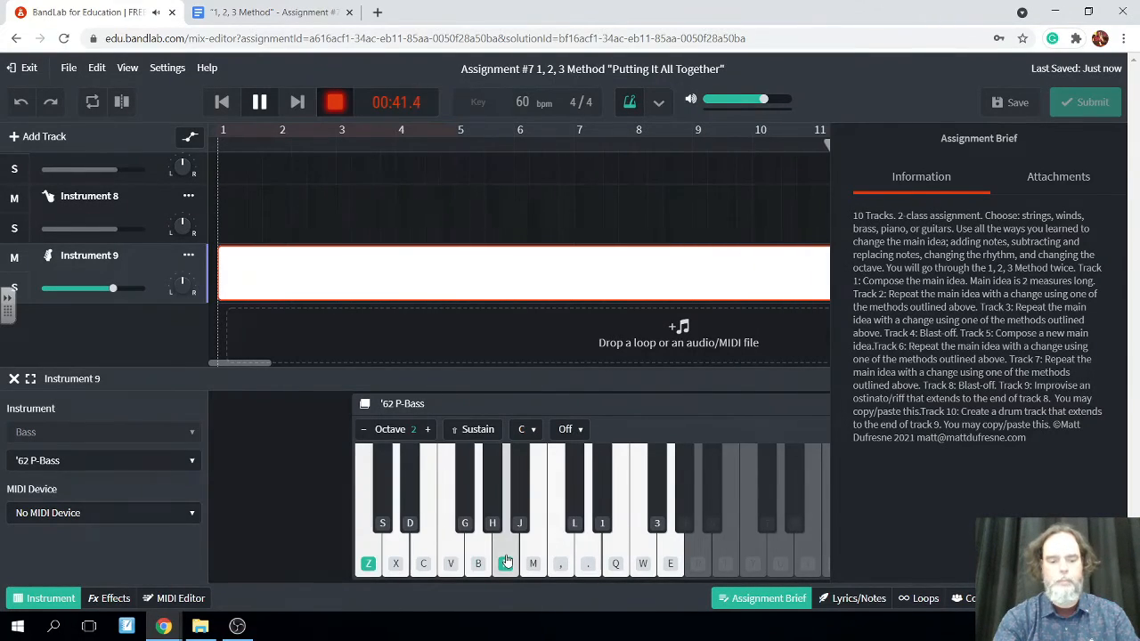
key(x)
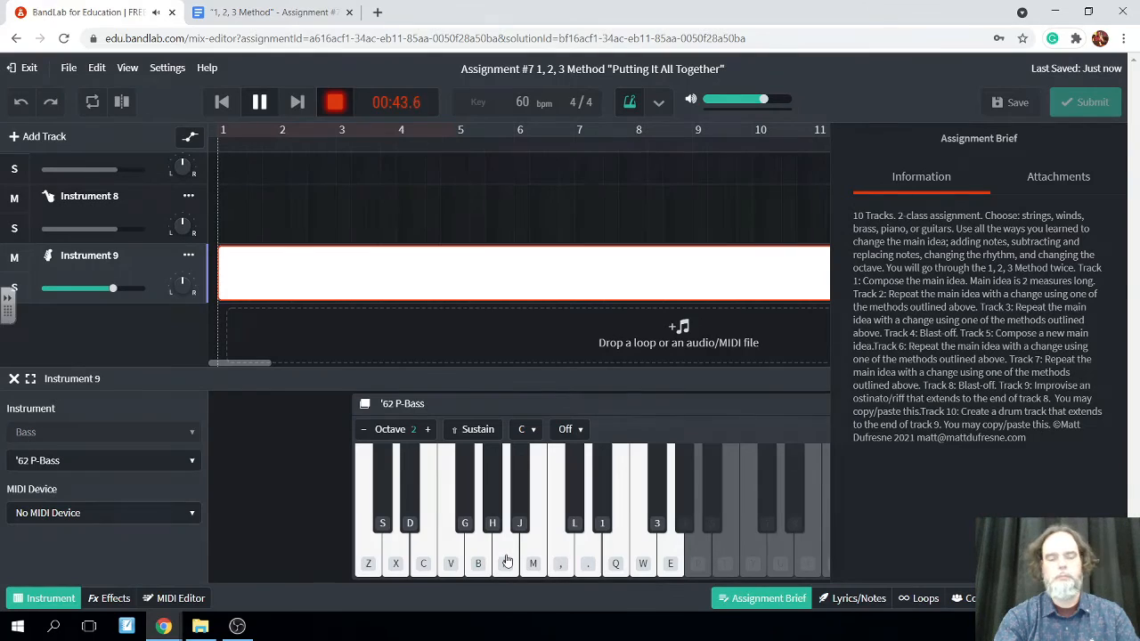
key(b)
key(n)
key(z)
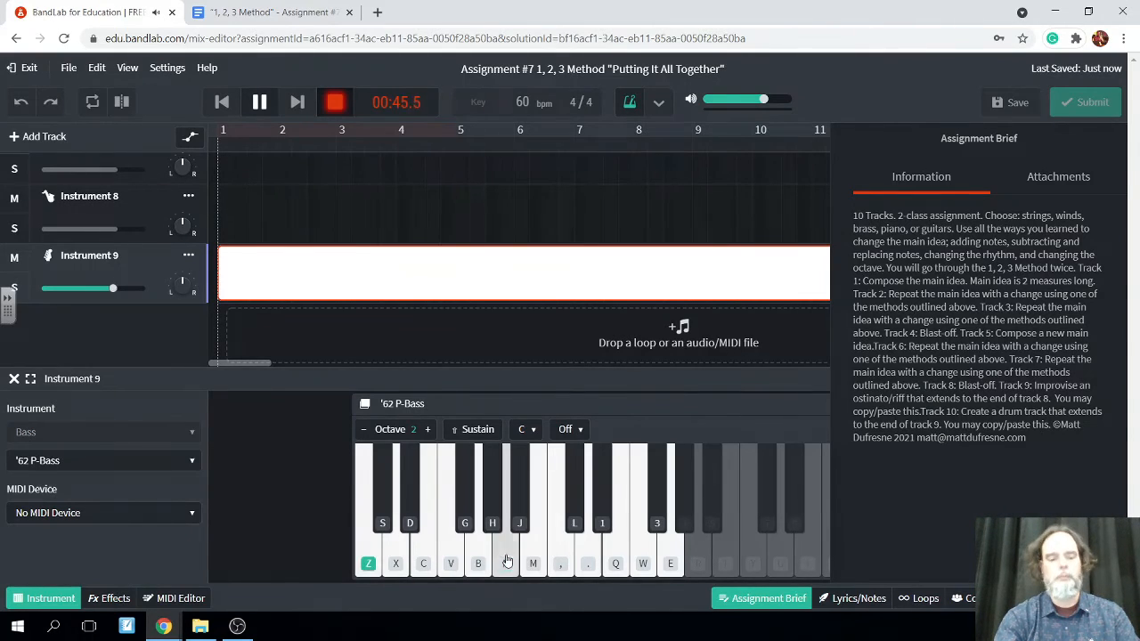
Continue the G, A, C, D bass riff in octave 2 past measure 26 on the Instrument 9 track, stop recording and save the project
key(x)
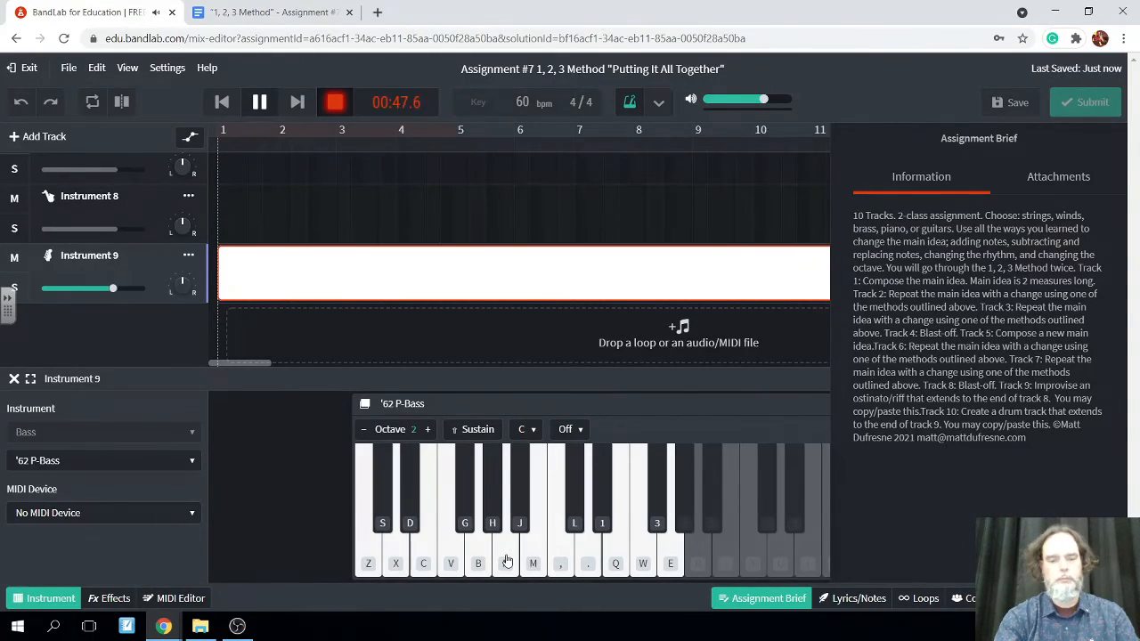
key(b)
key(n)
key(z)
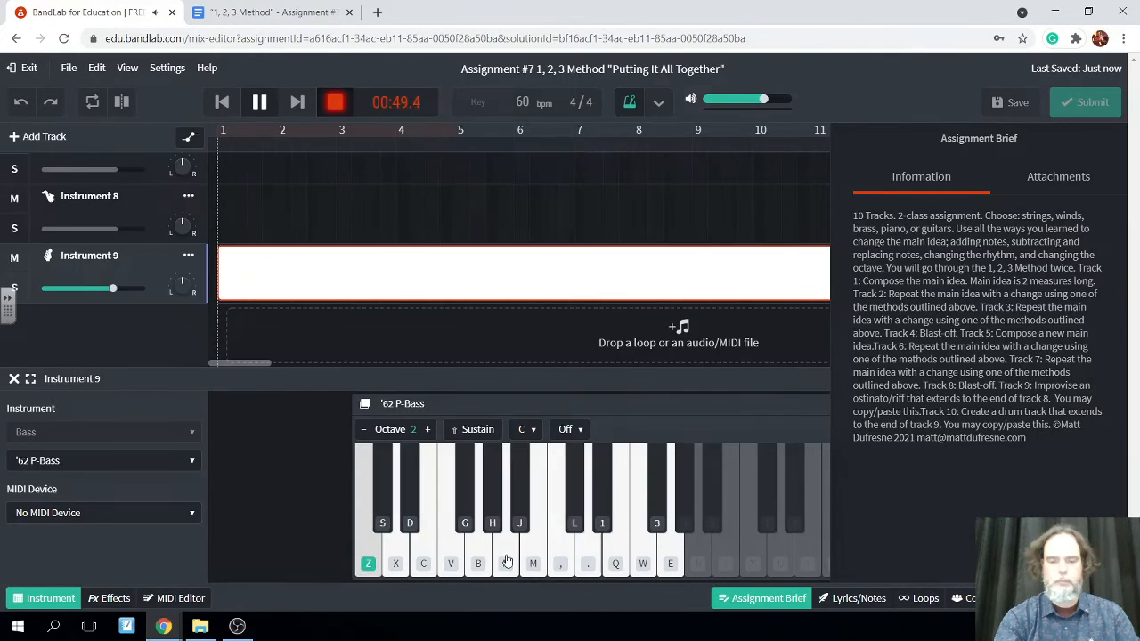
key(x)
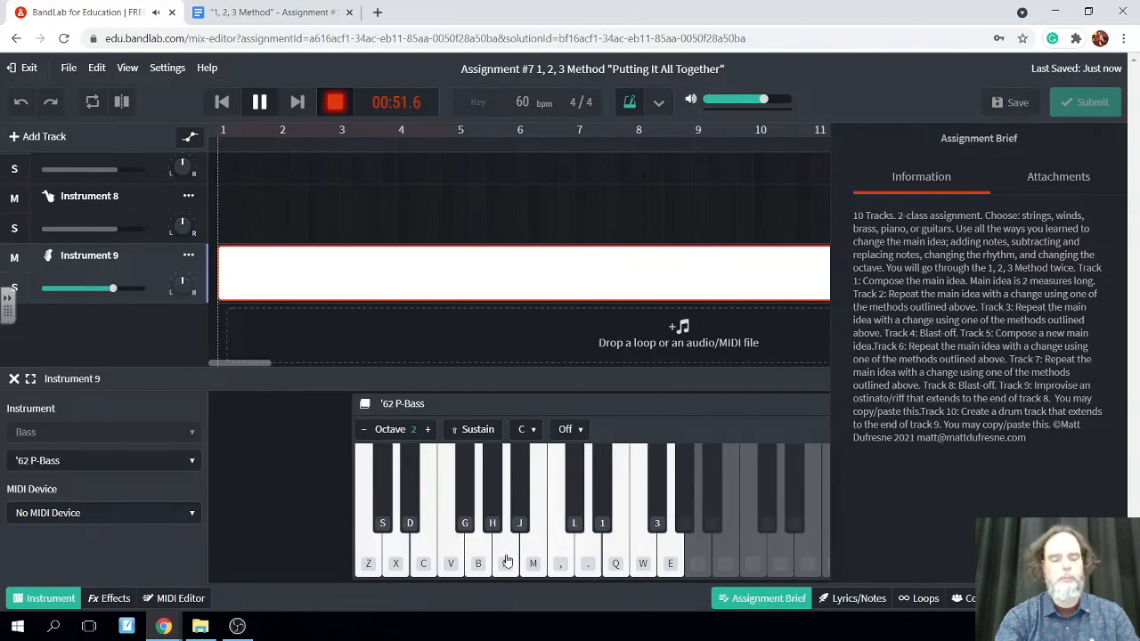
key(b)
key(n)
key(z)
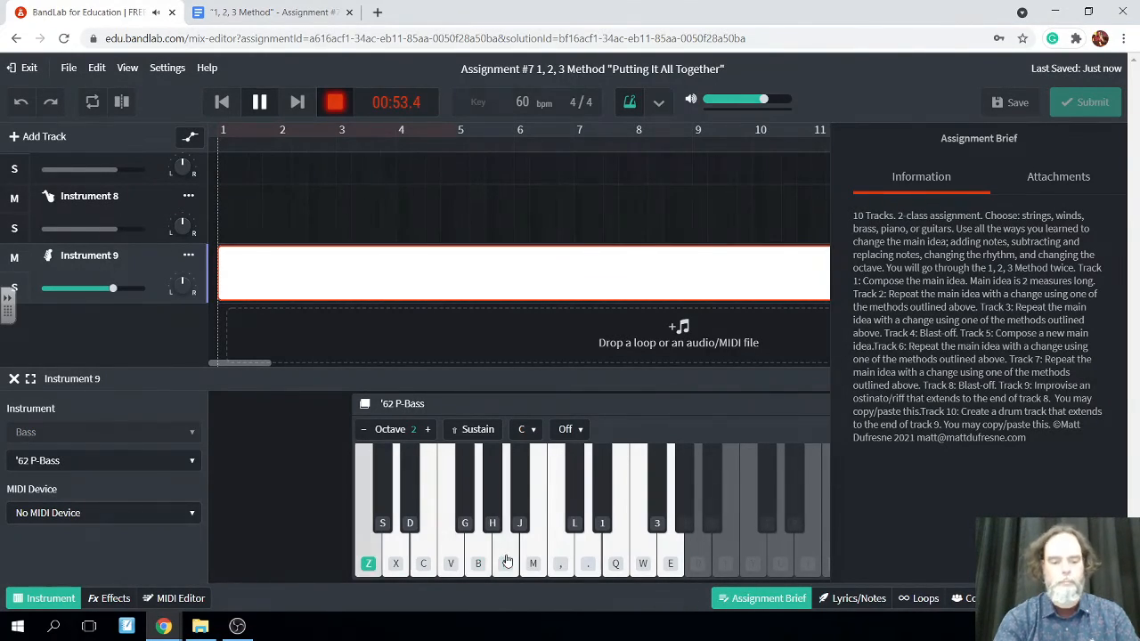
key(x)
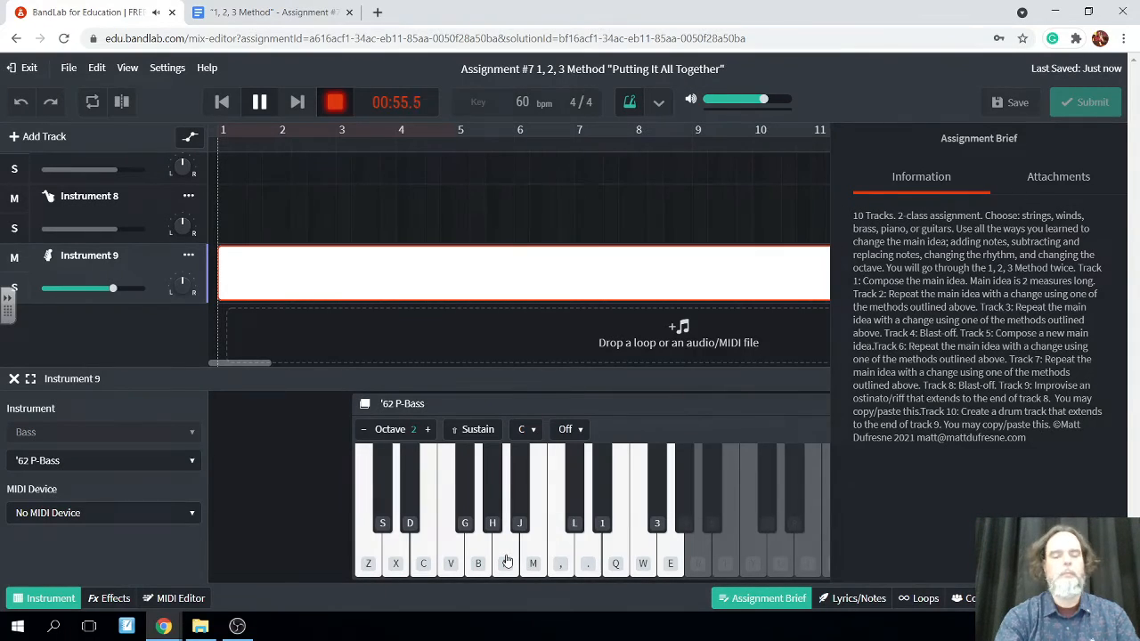
key(b)
key(n)
key(z)
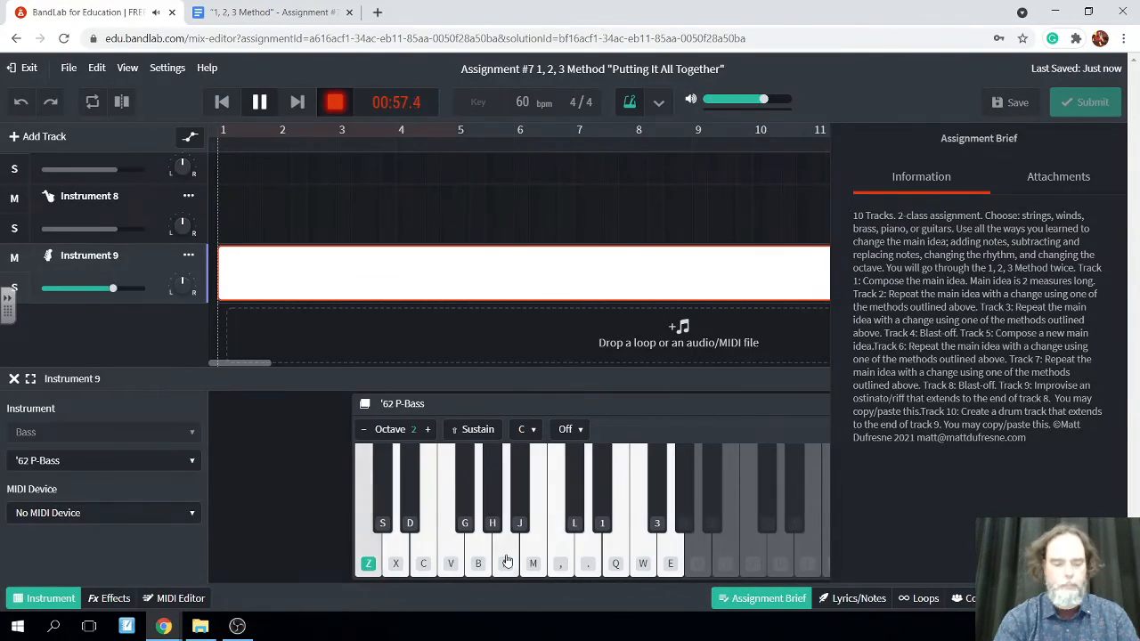
key(x)
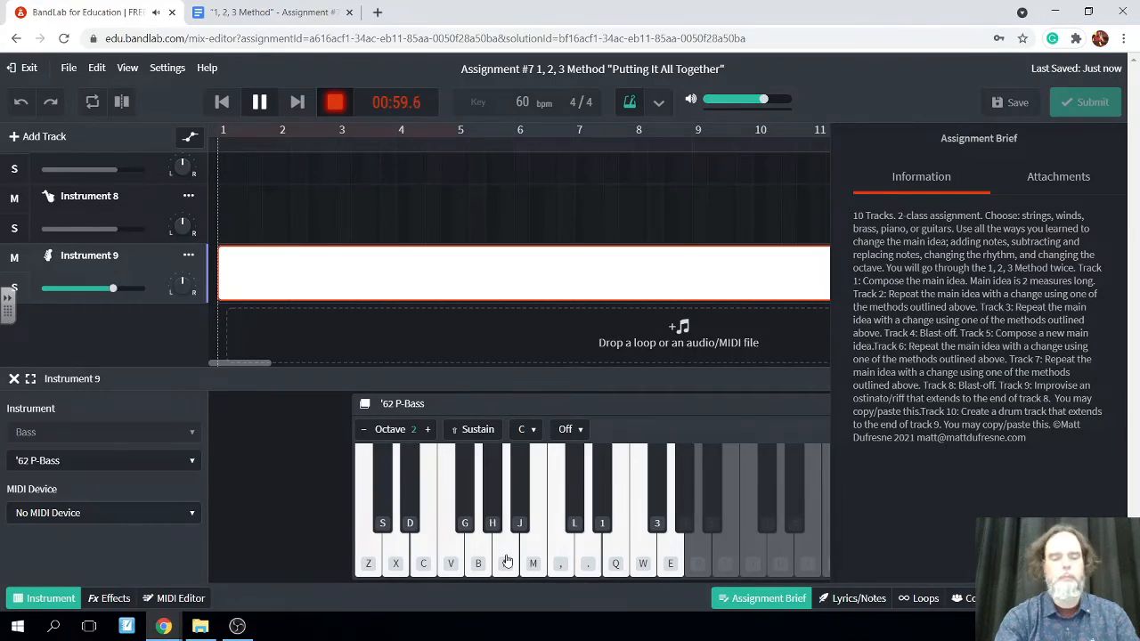
key(b)
key(n)
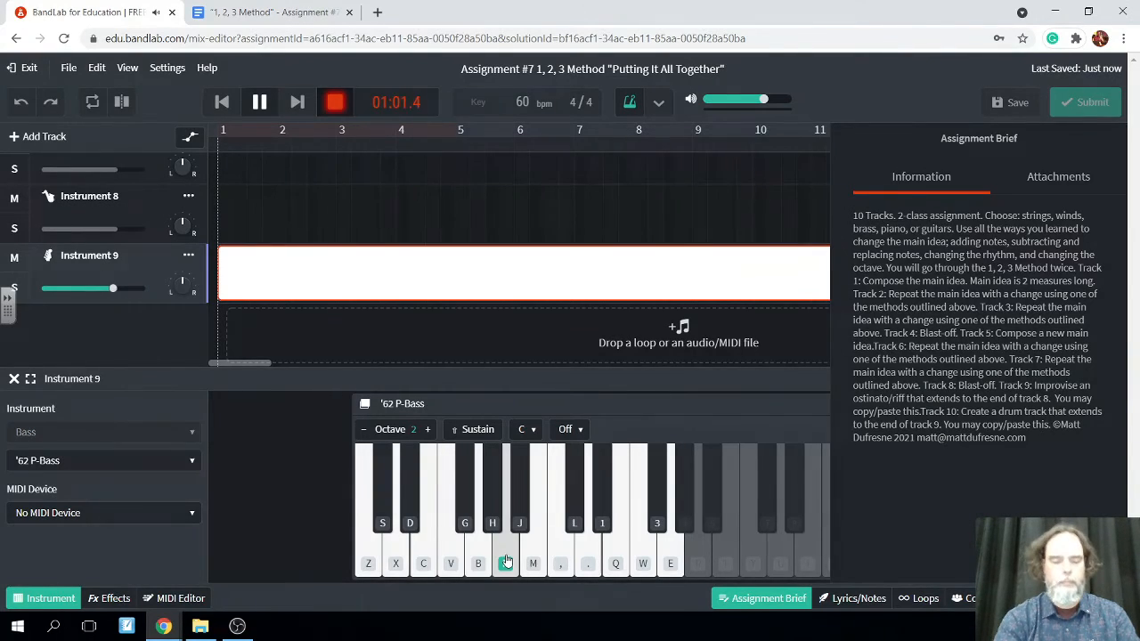
key(z)
key(x)
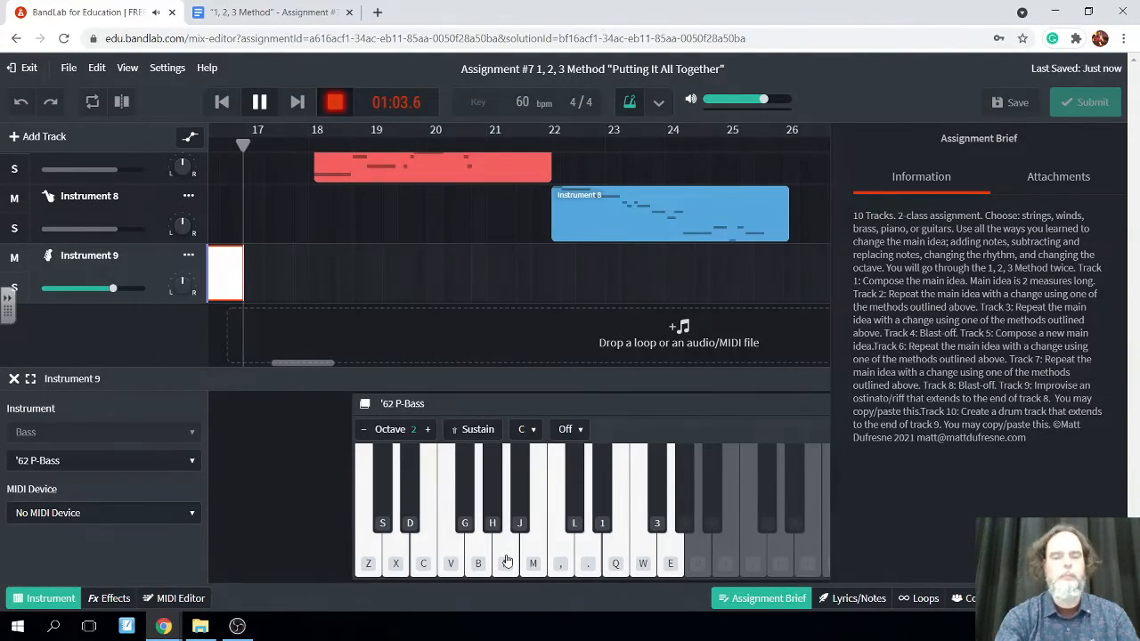
key(b)
key(n)
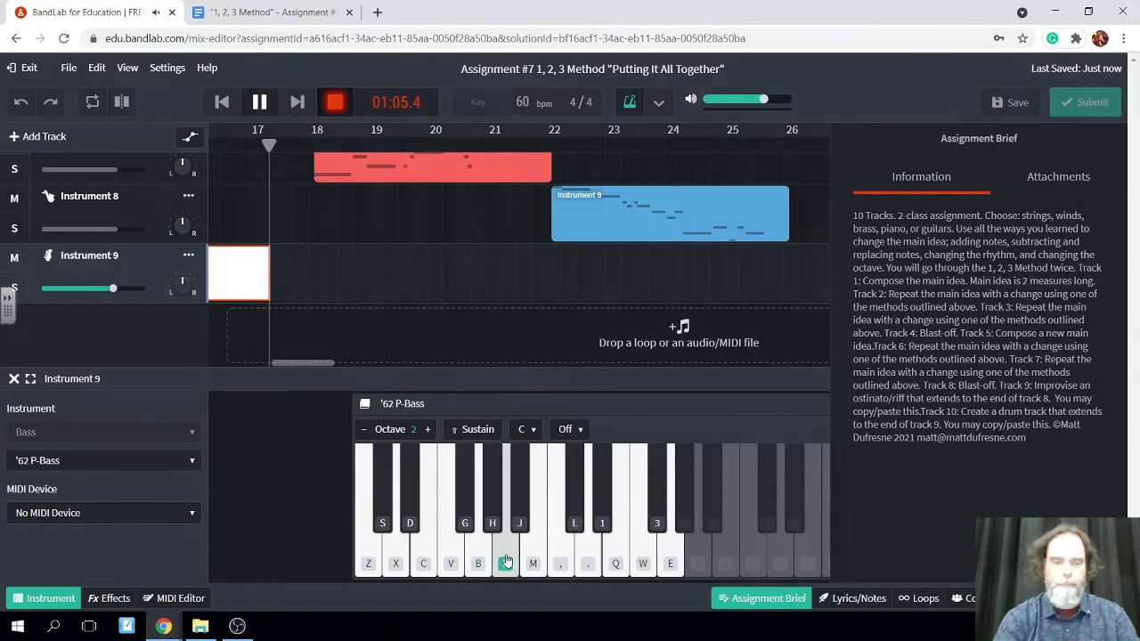
key(z)
key(x)
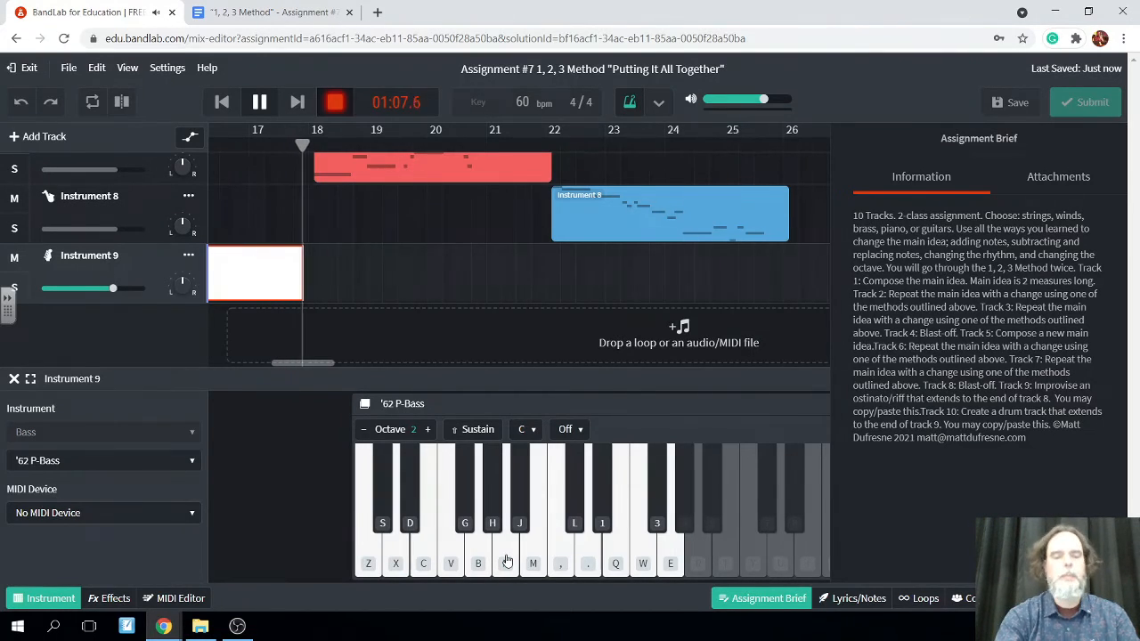
key(b)
key(n)
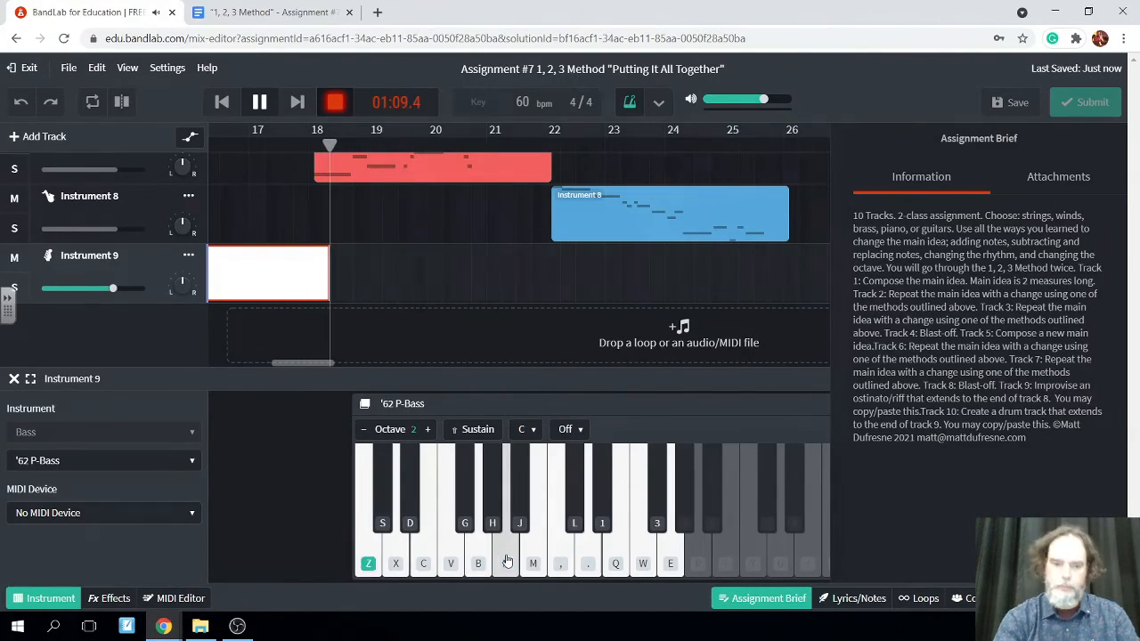
key(z)
key(x)
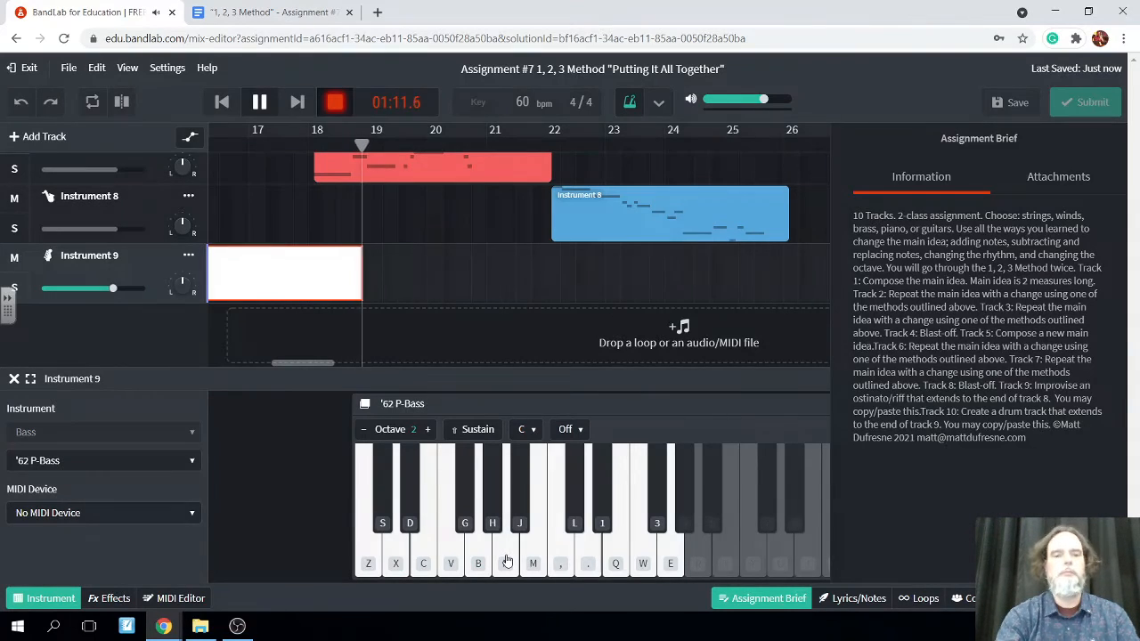
key(b)
key(n)
key(z)
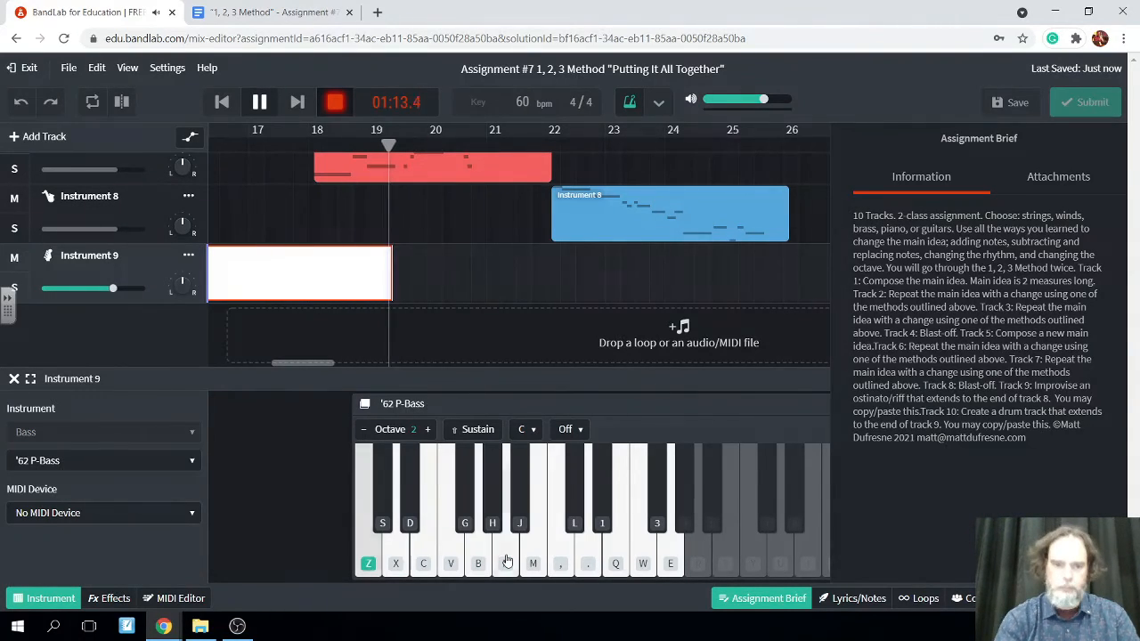
key(x)
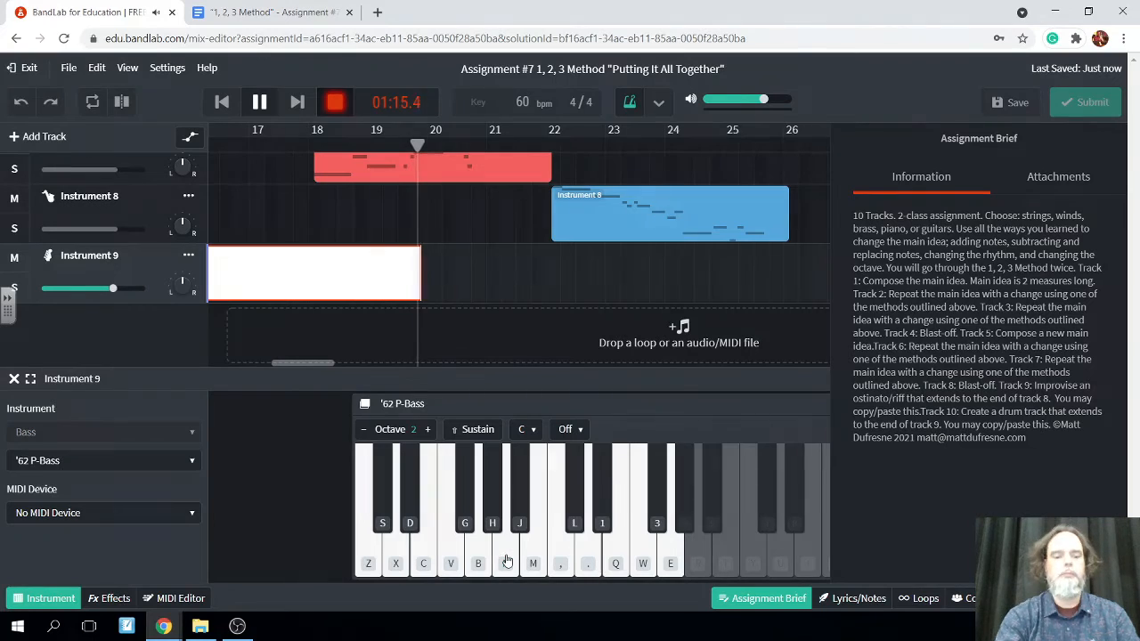
key(b)
key(n)
key(z)
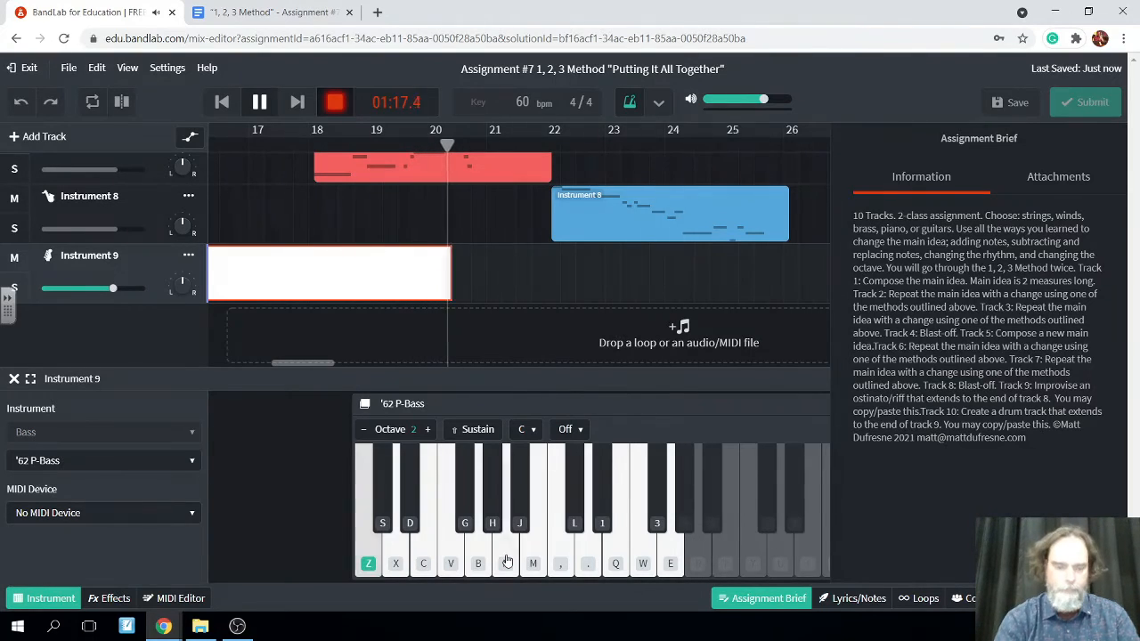
key(x)
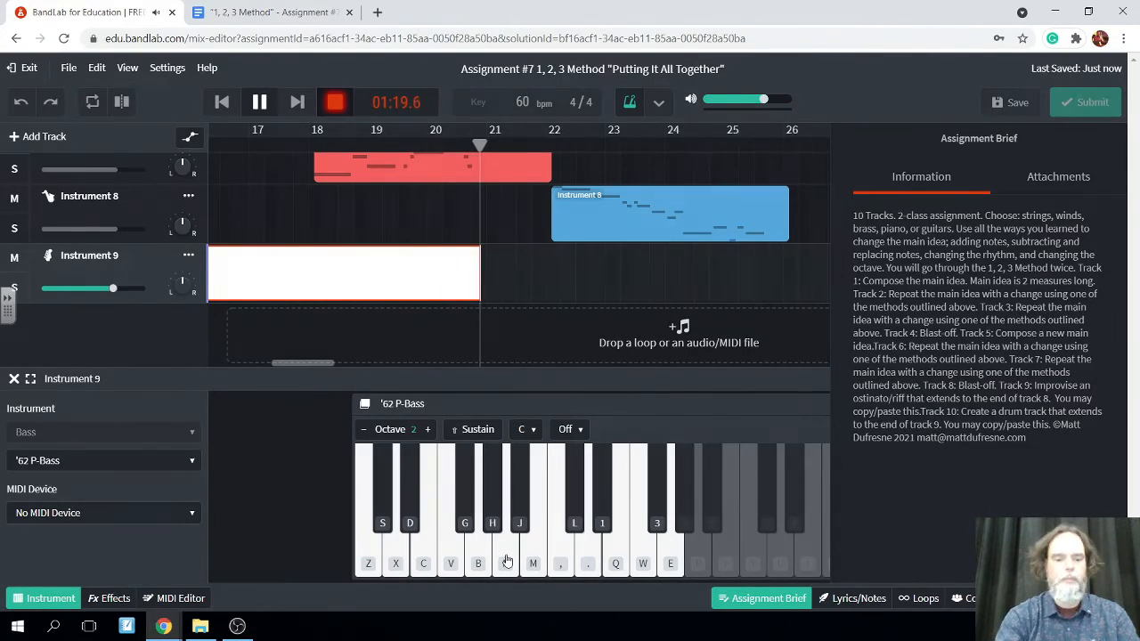
key(b)
key(n)
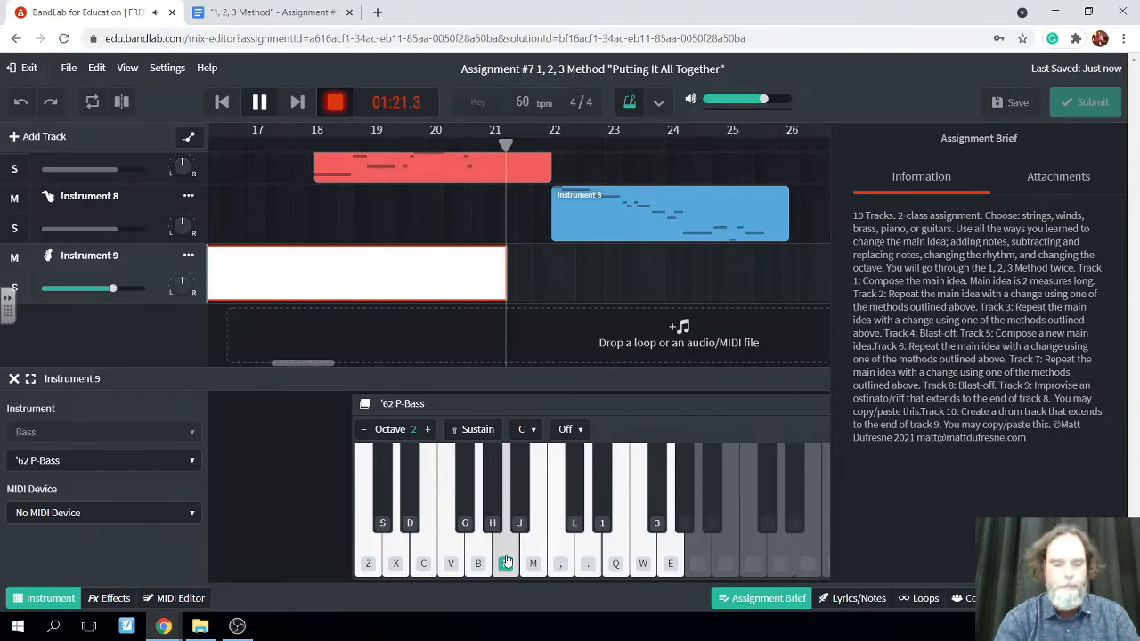
key(z)
key(x)
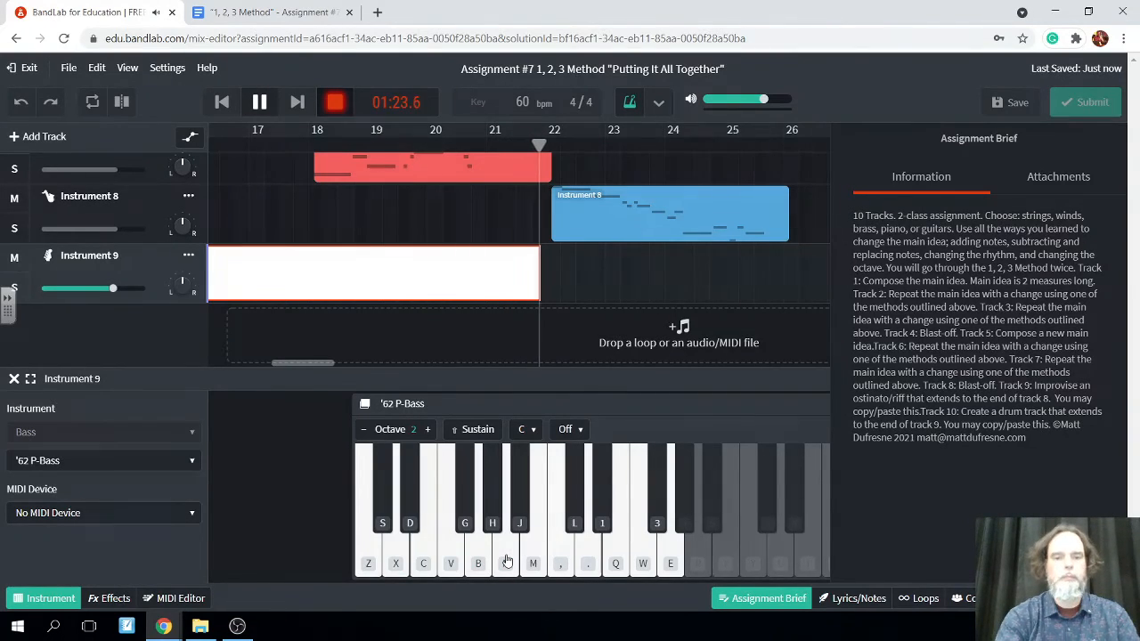
key(b)
key(n)
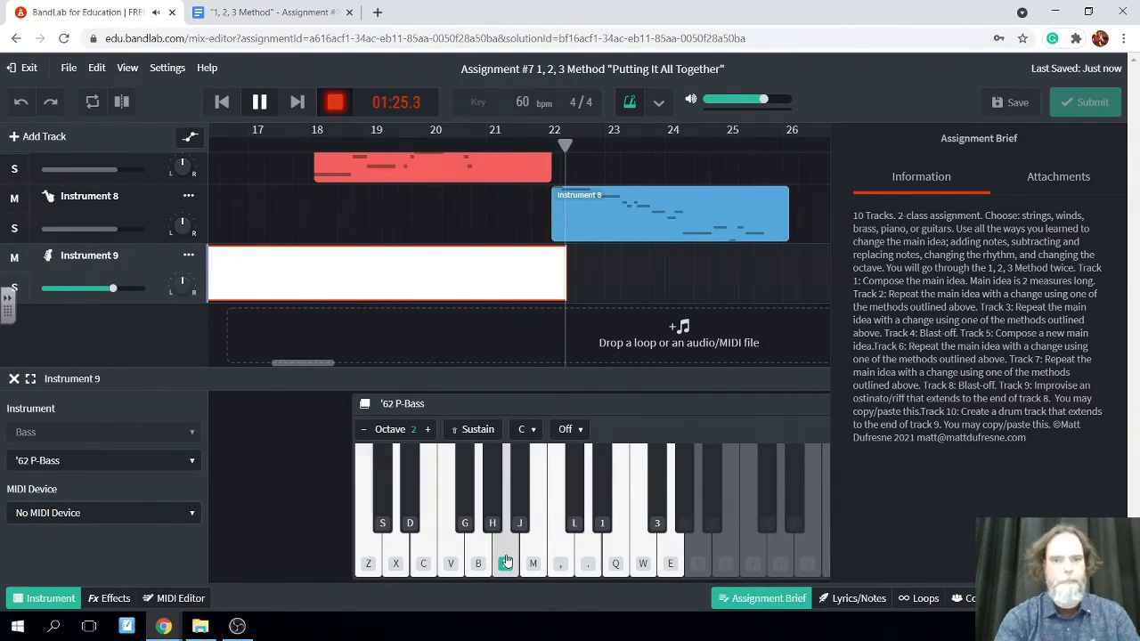
key(z)
key(x)
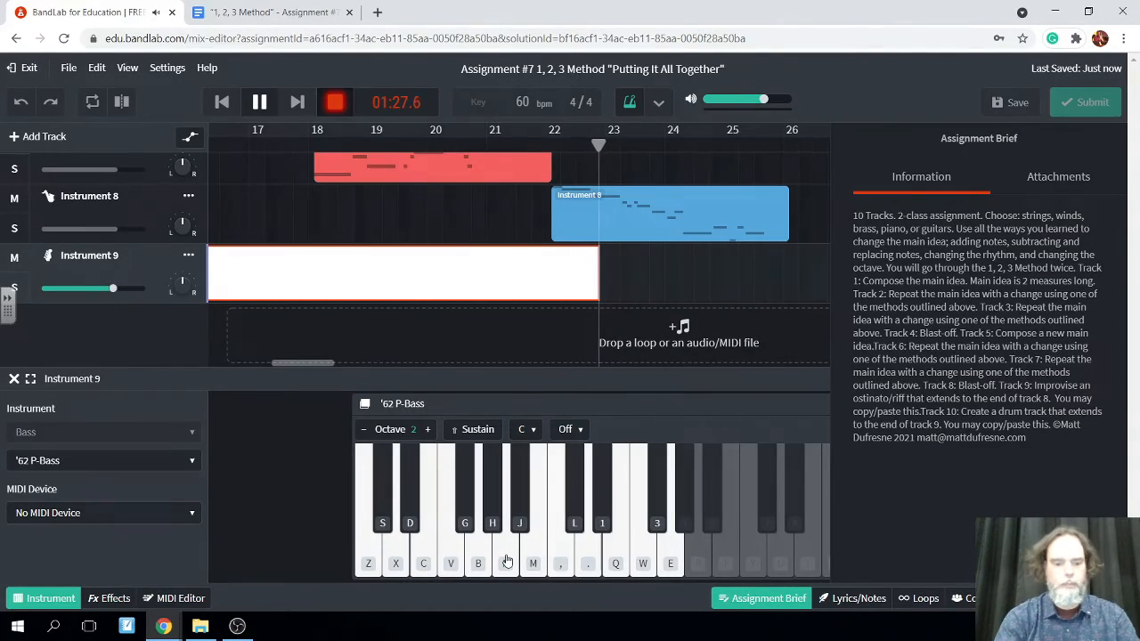
key(b)
key(n)
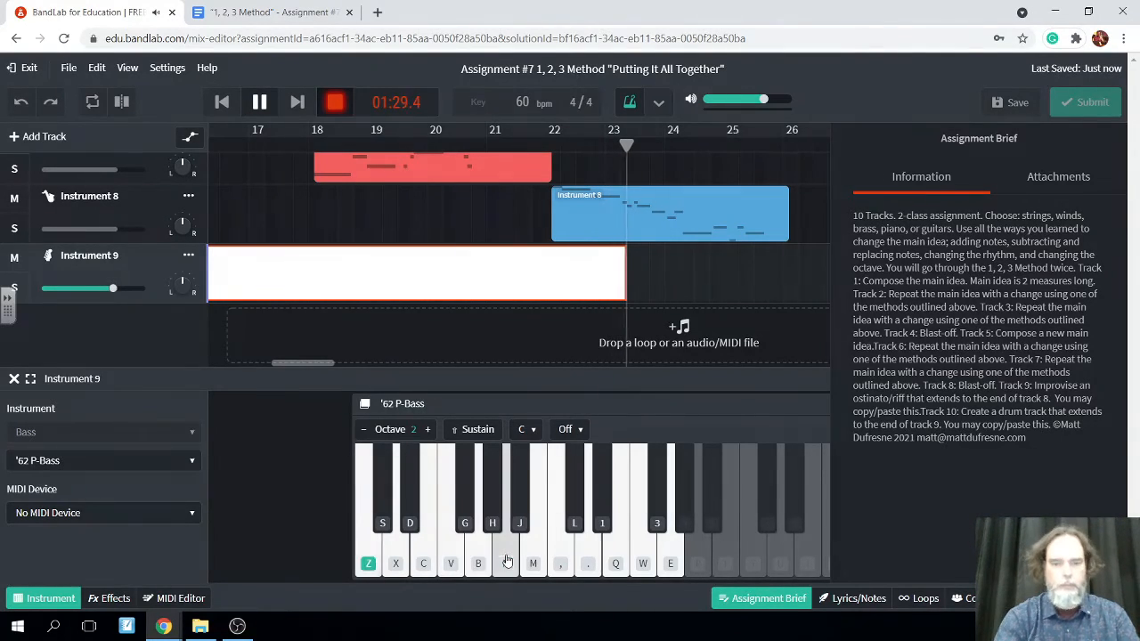
key(z)
key(x)
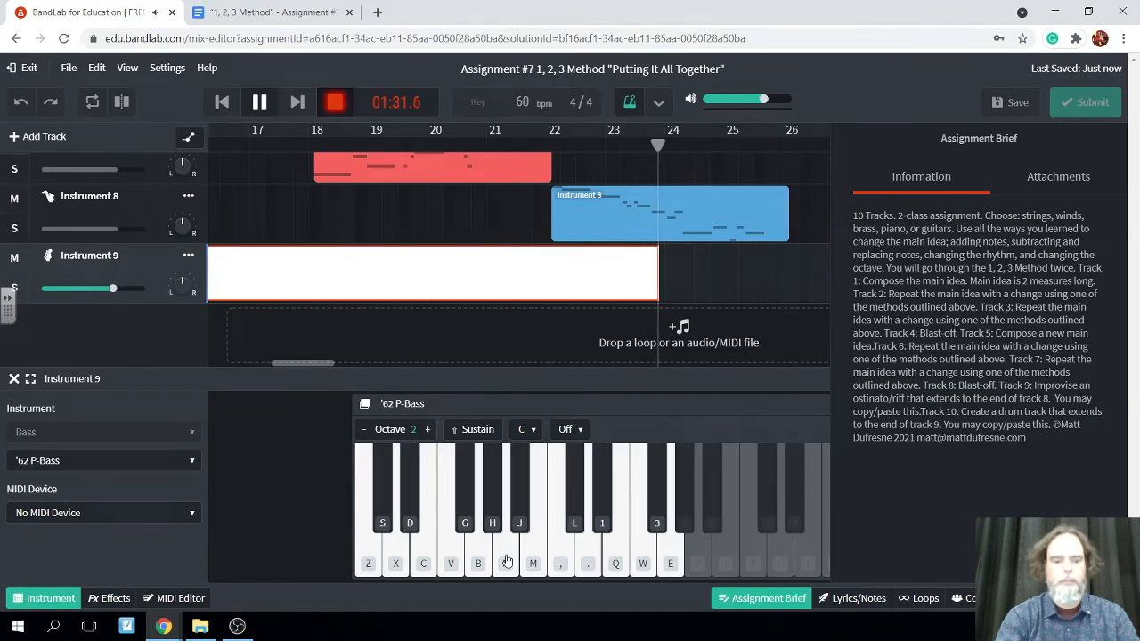
key(b)
key(n)
key(z)
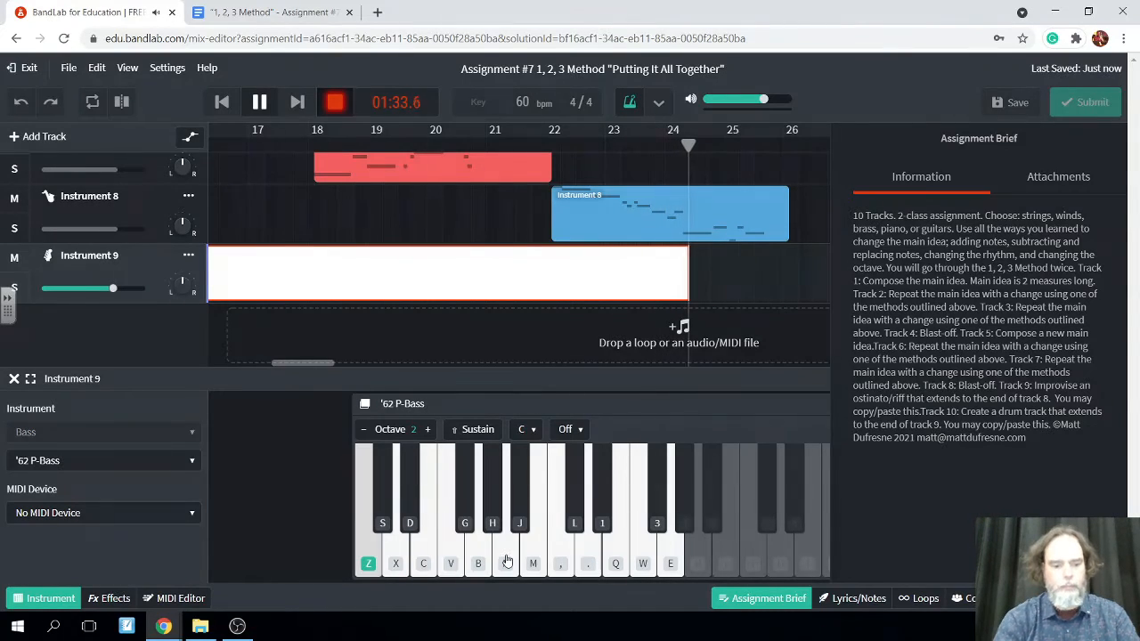
key(x)
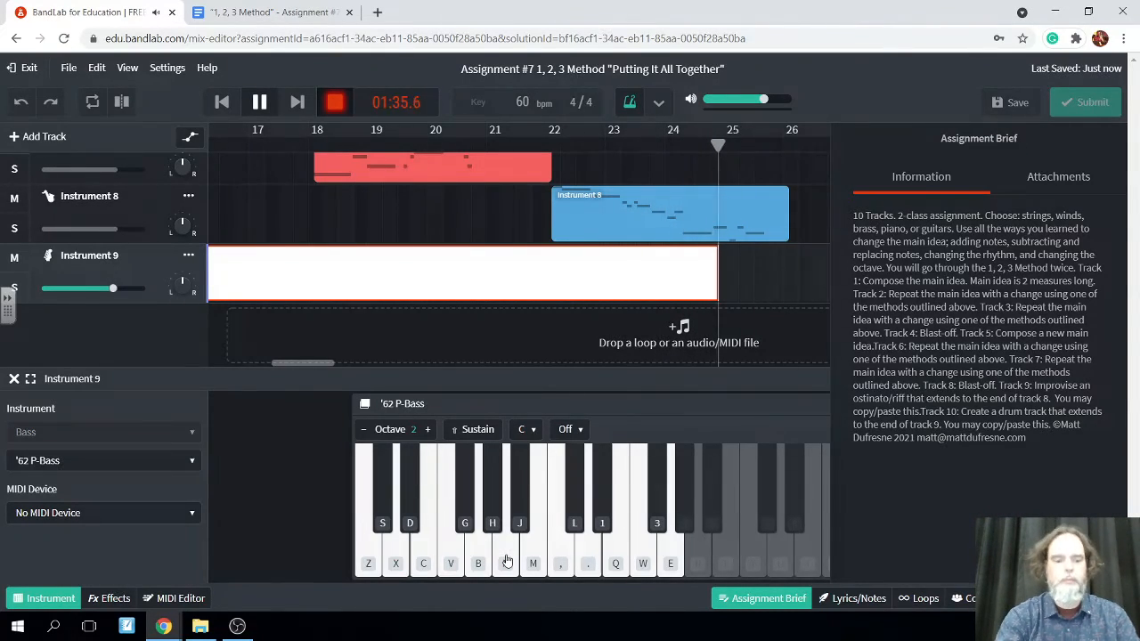
key(b)
key(n)
key(z)
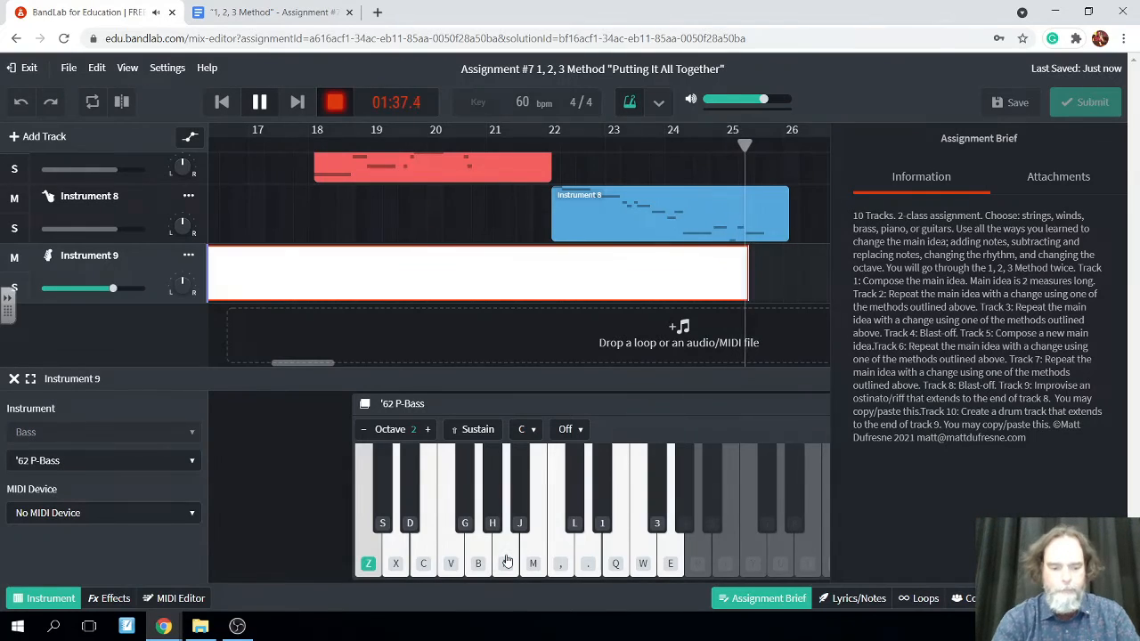
key(x)
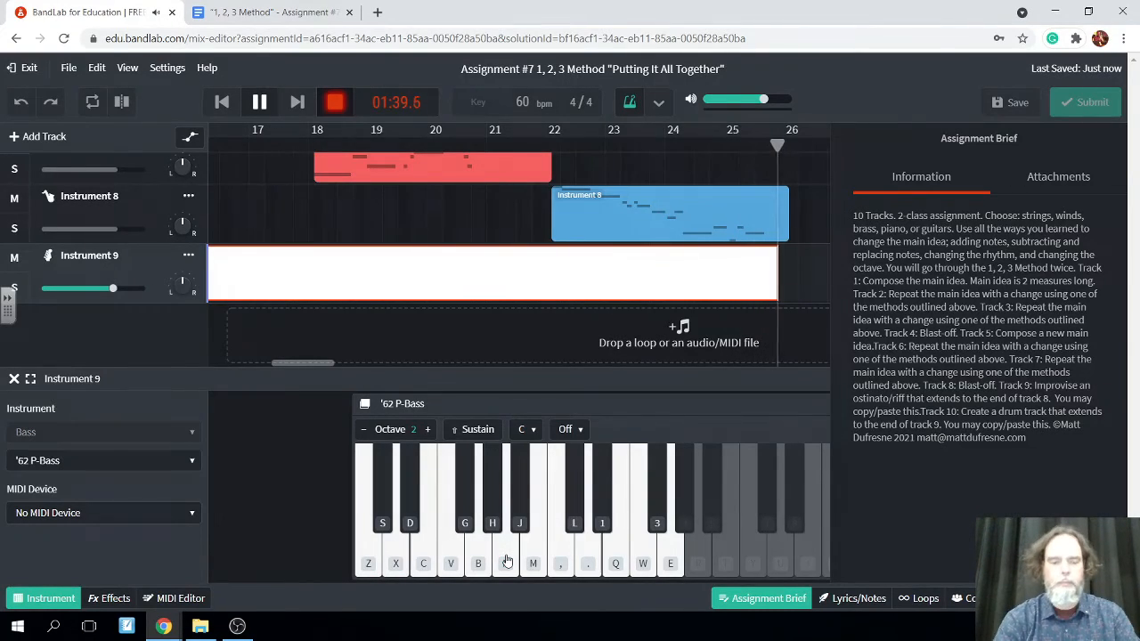
key(b)
key(n)
key(z)
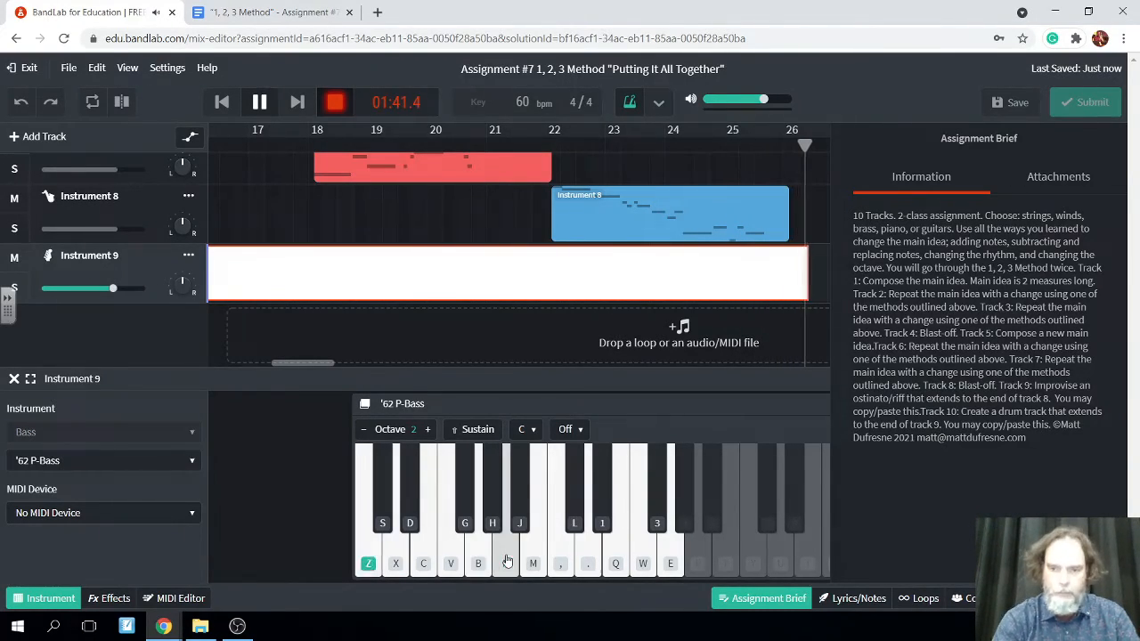
key(x)
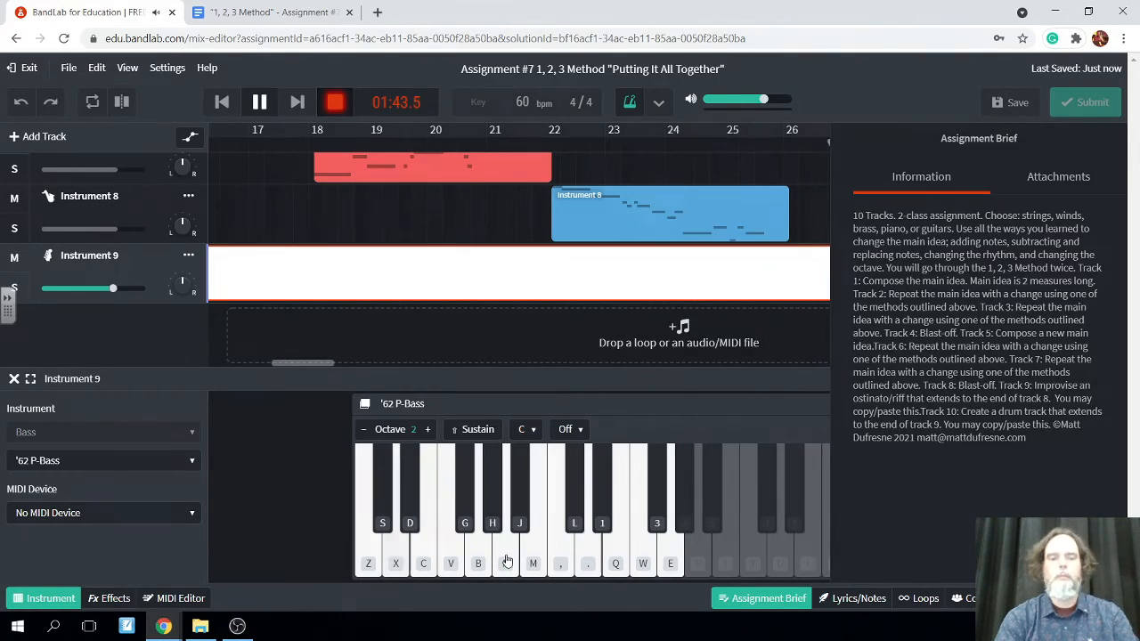
click(258, 102)
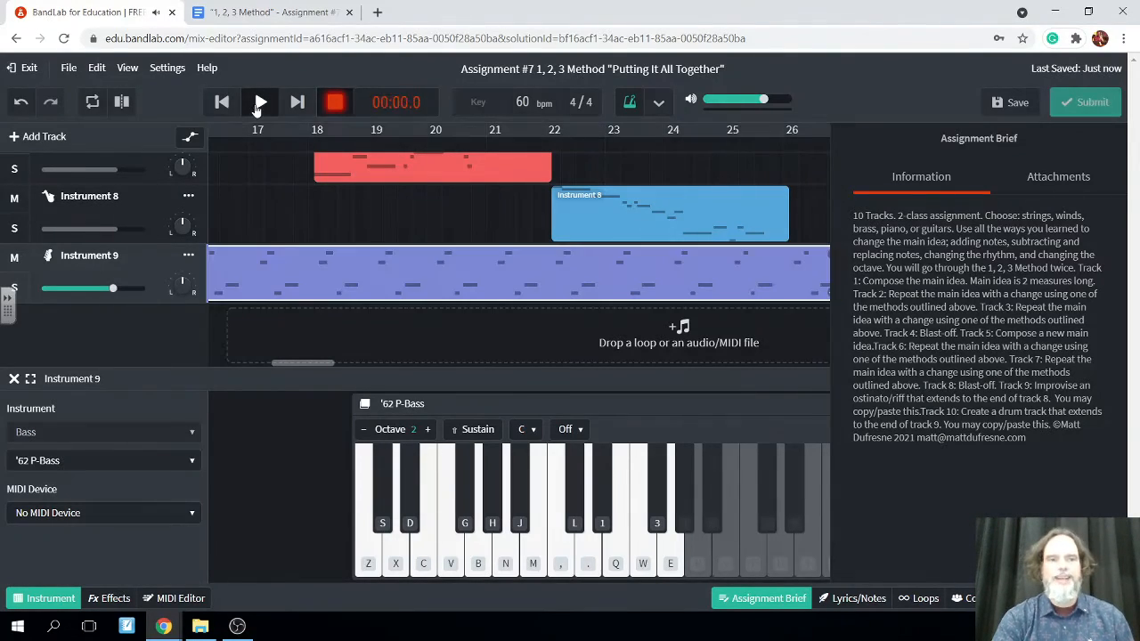
click(1015, 103)
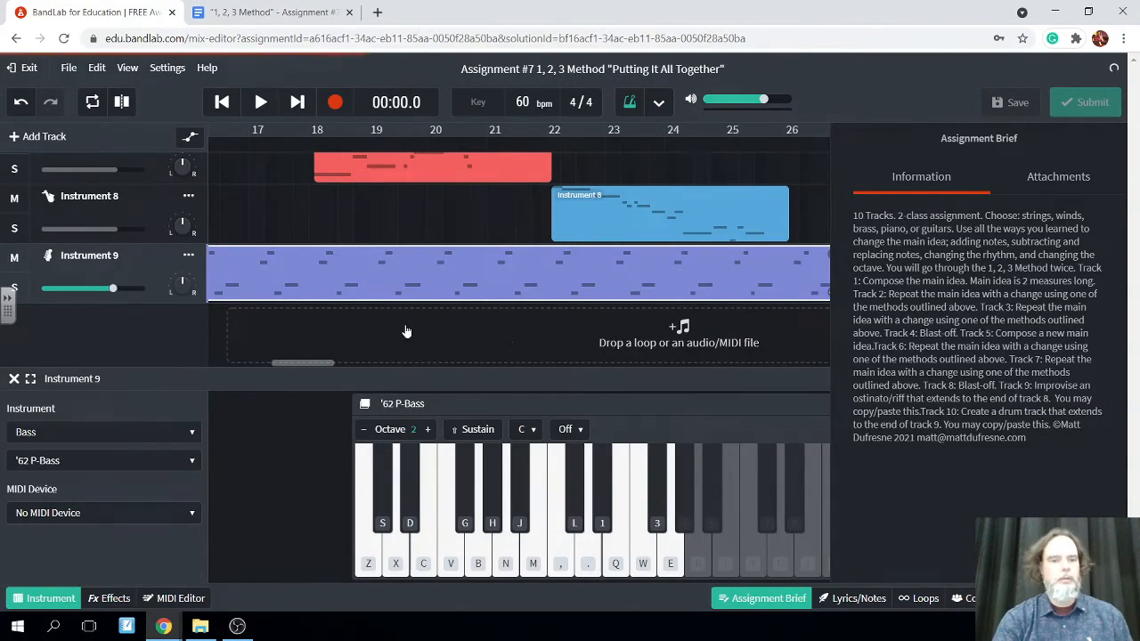
Add a new MIDI Instruments track below Instrument 9 and save the project
scroll(387, 327, left, 3)
scroll(386, 328, left, 10)
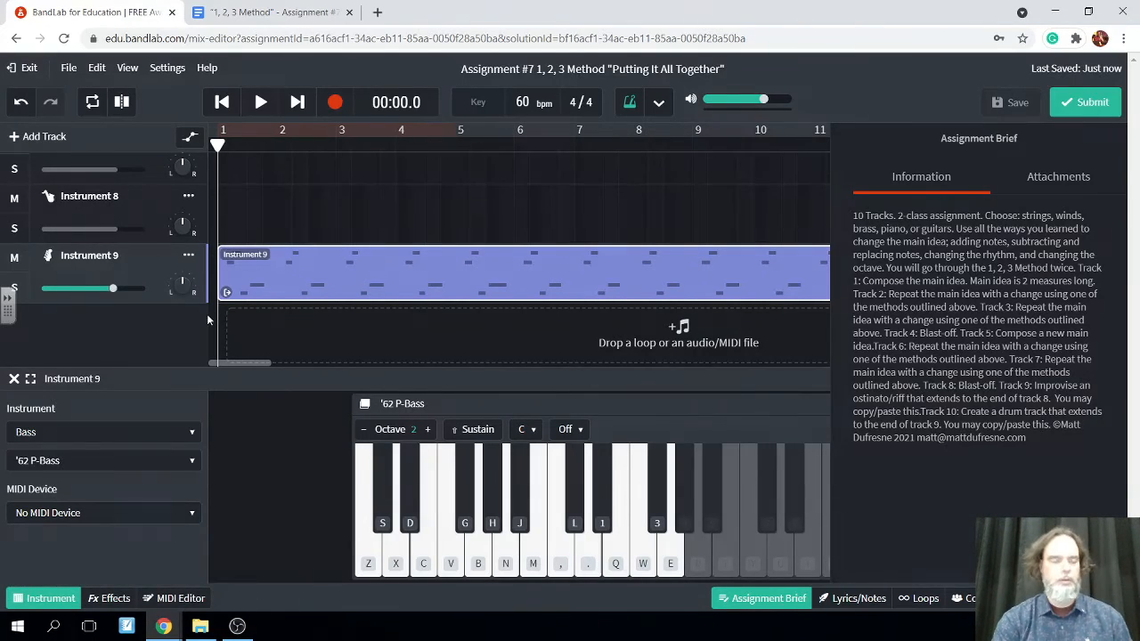
click(13, 137)
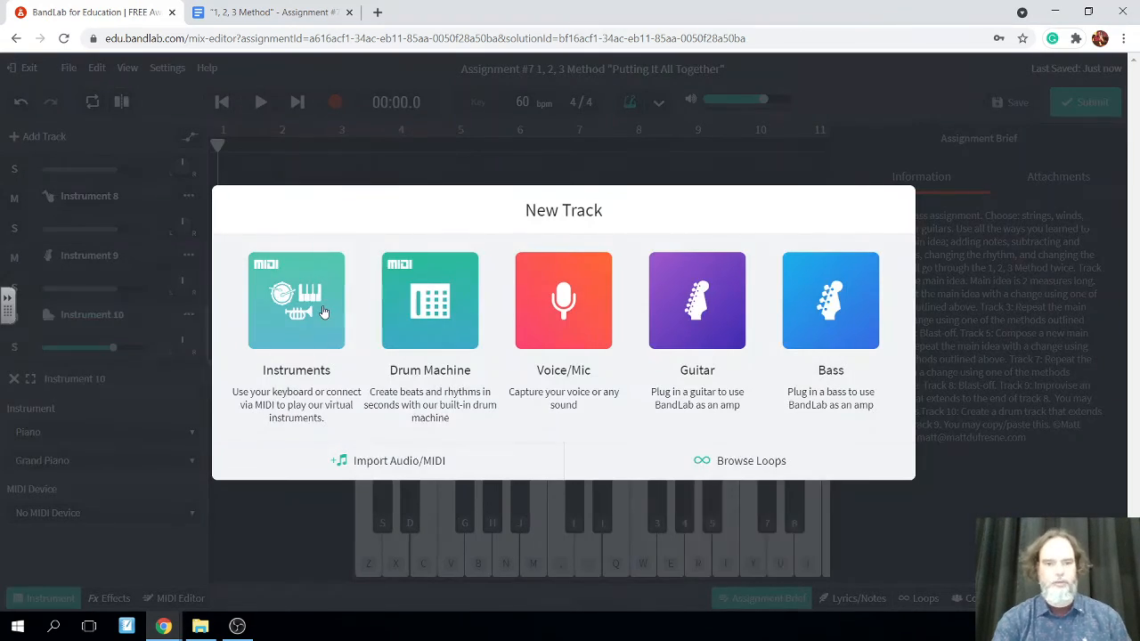
click(323, 312)
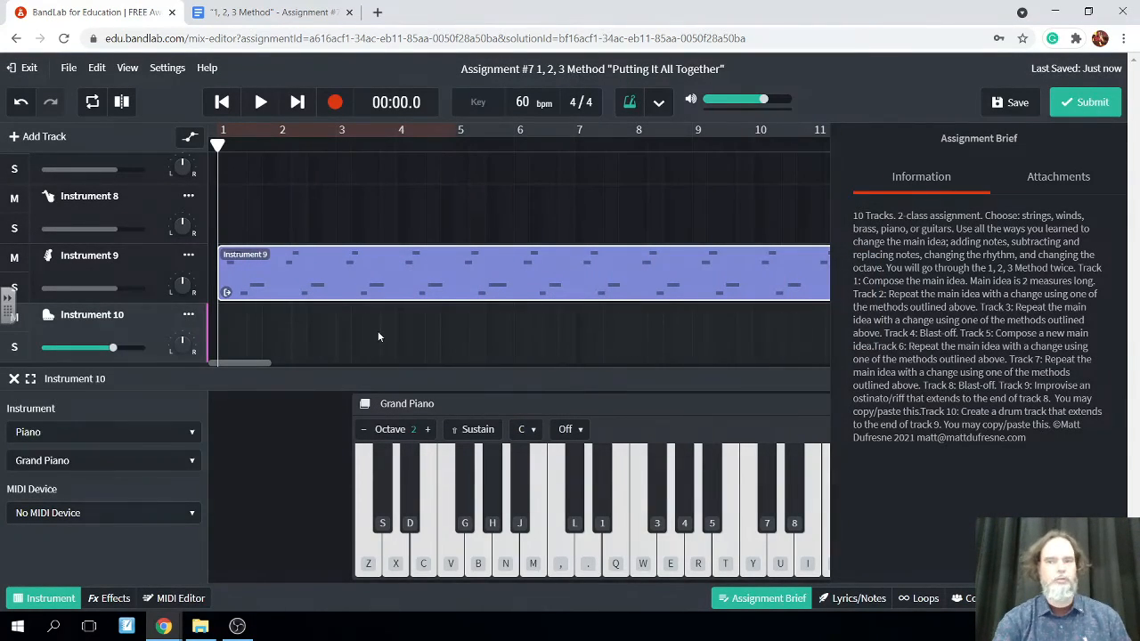
click(1012, 102)
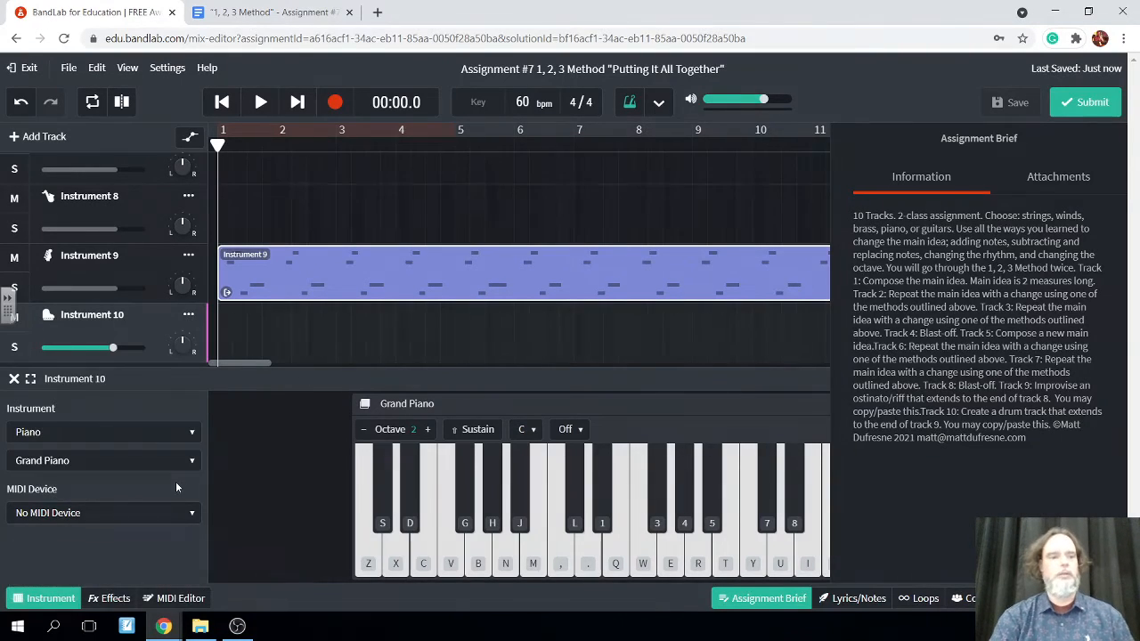
Set the Instrument 10 track to the Latin kit from Drum Kits and save the project
click(177, 438)
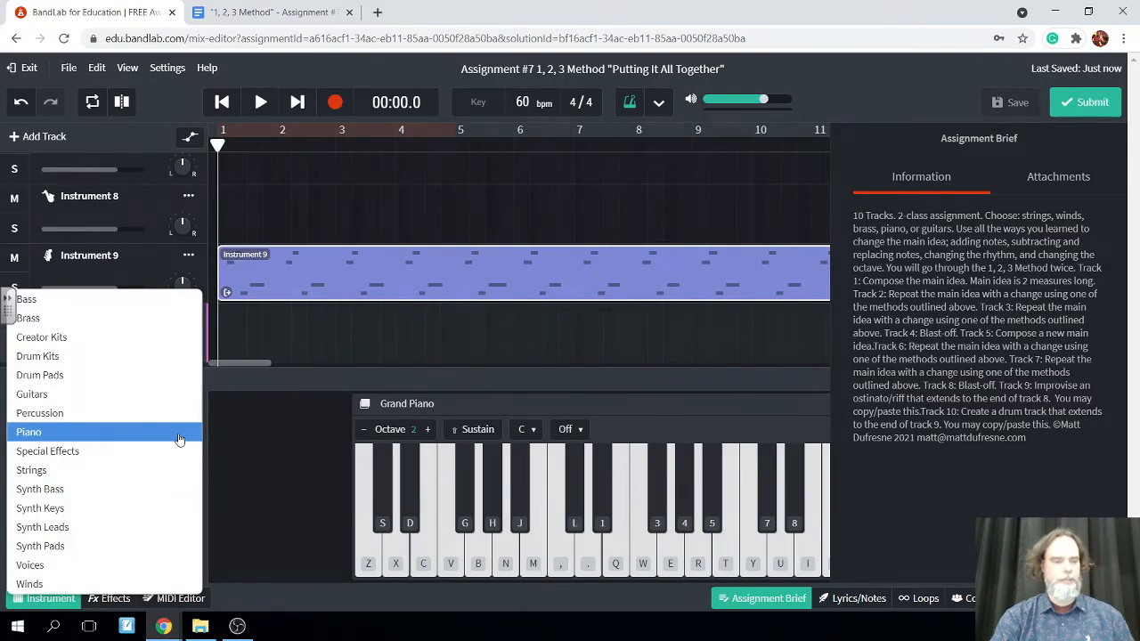
click(125, 356)
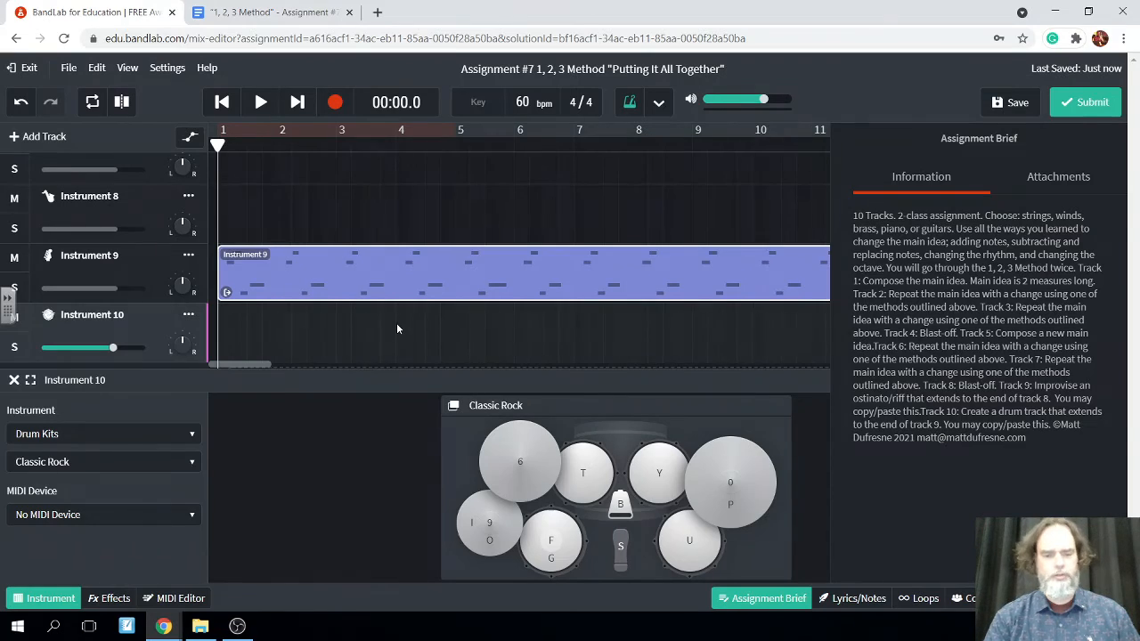
click(189, 463)
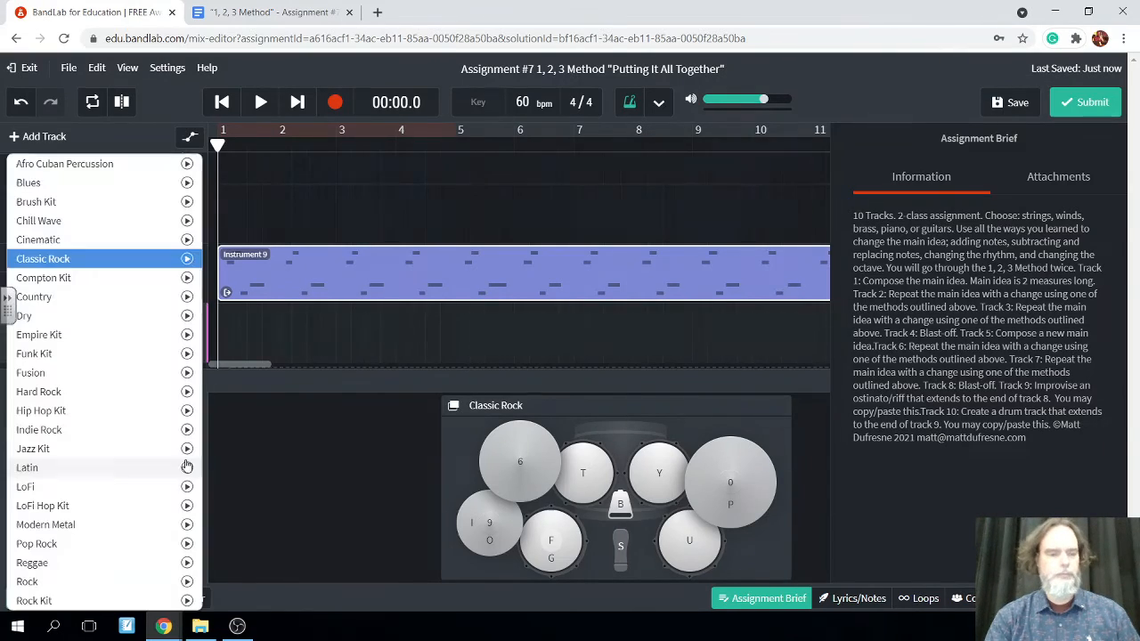
click(77, 469)
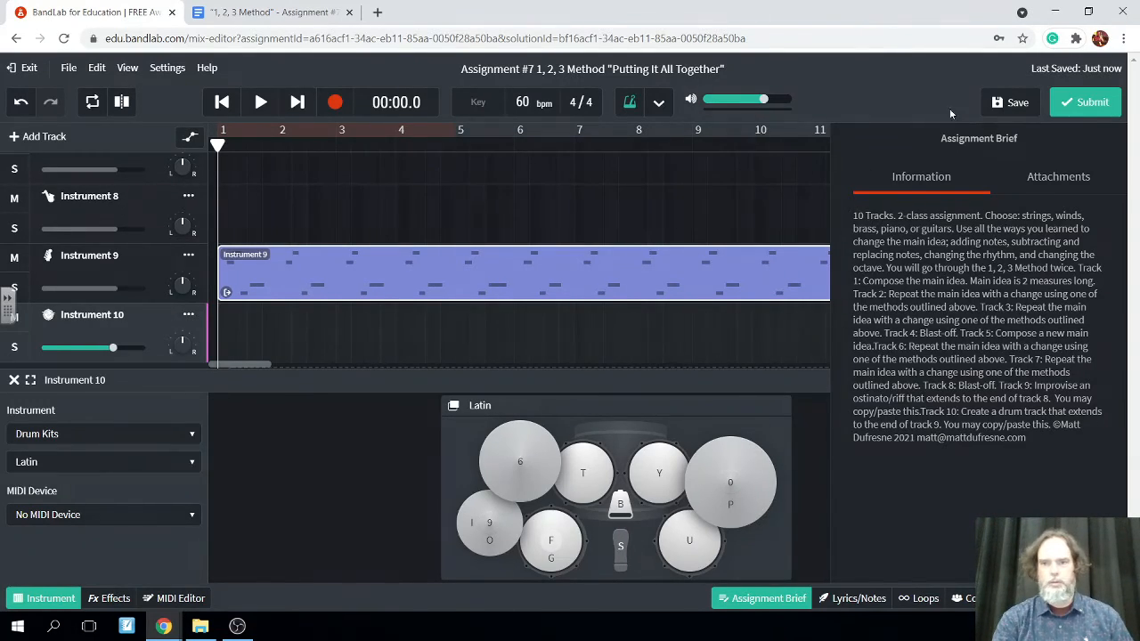
click(1004, 104)
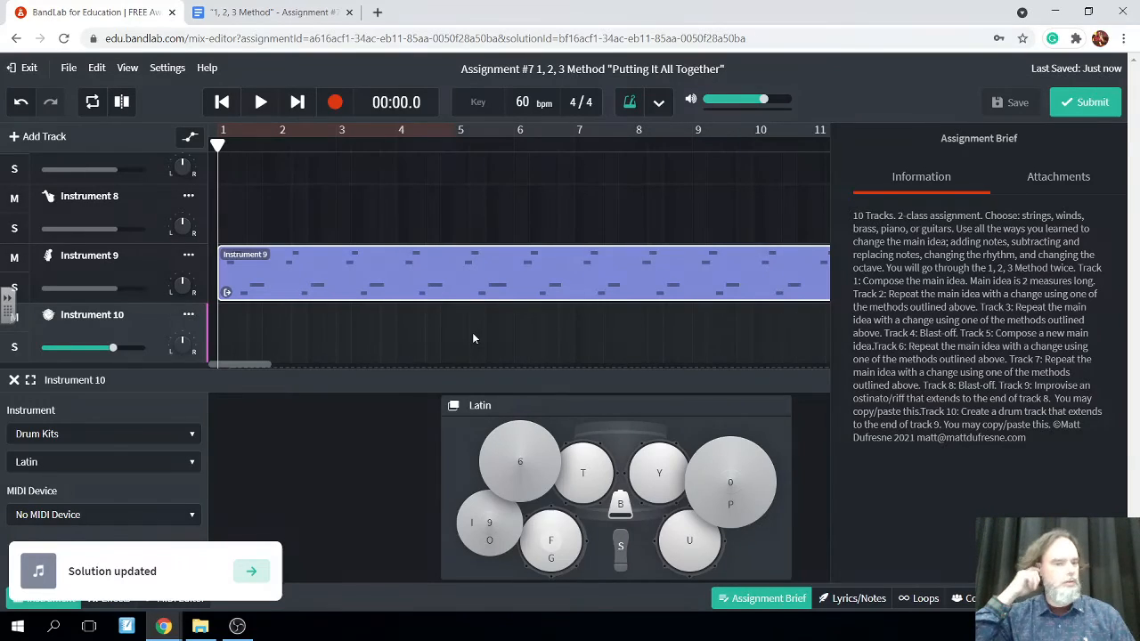
Start recording on the Instrument 10 track from 00:00.0, playing an alternating kick and snare pattern through measure 3
click(623, 556)
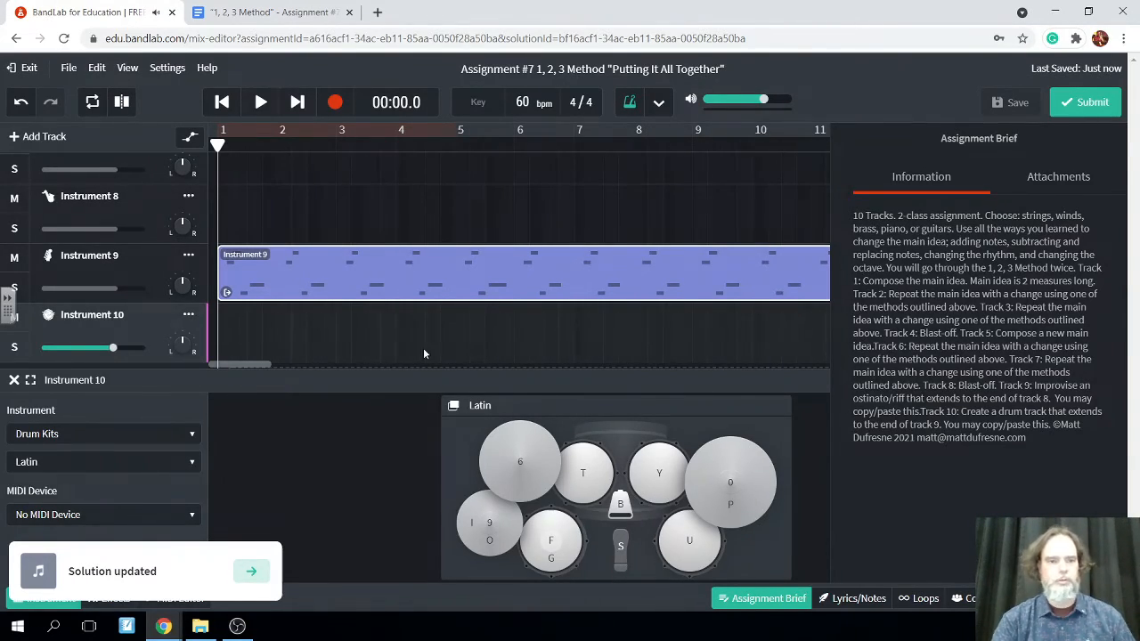
click(335, 102)
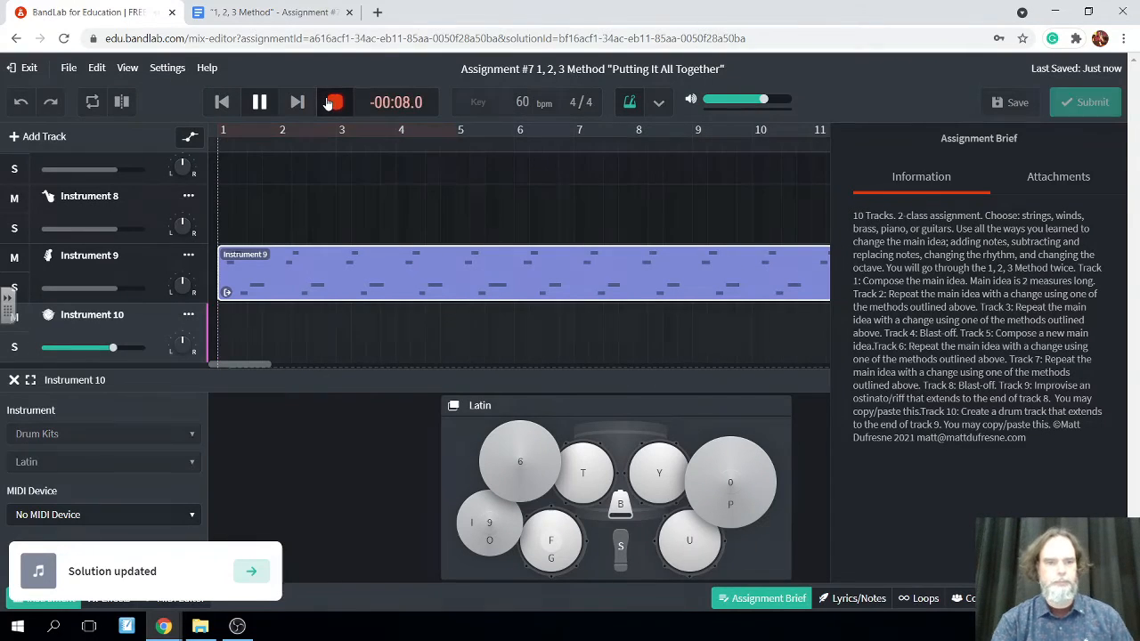
click(622, 548)
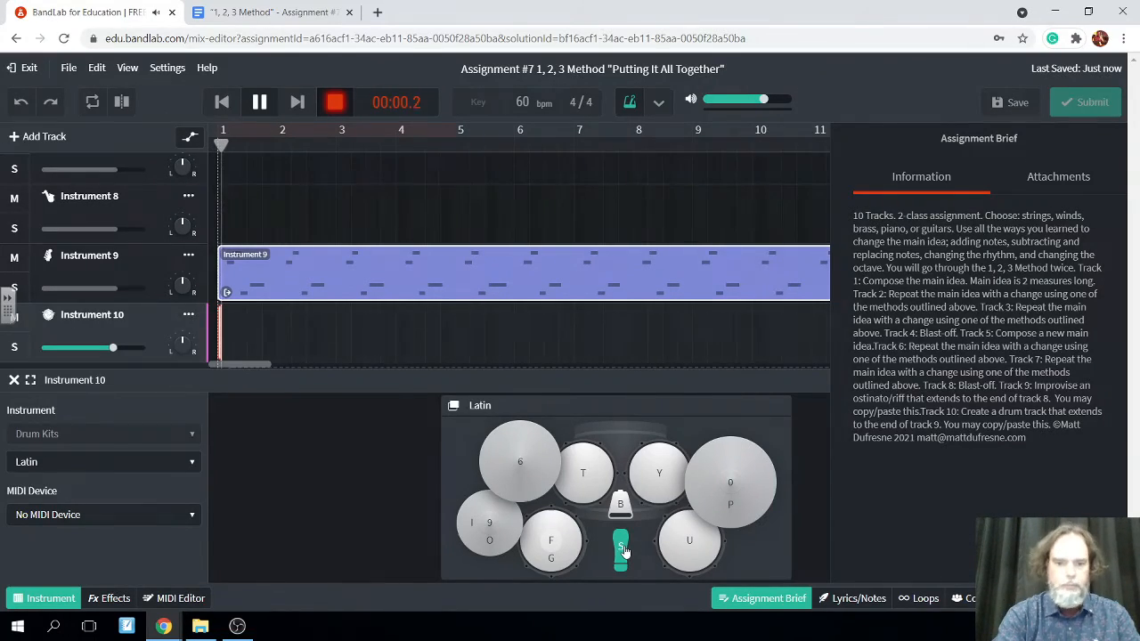
key(f)
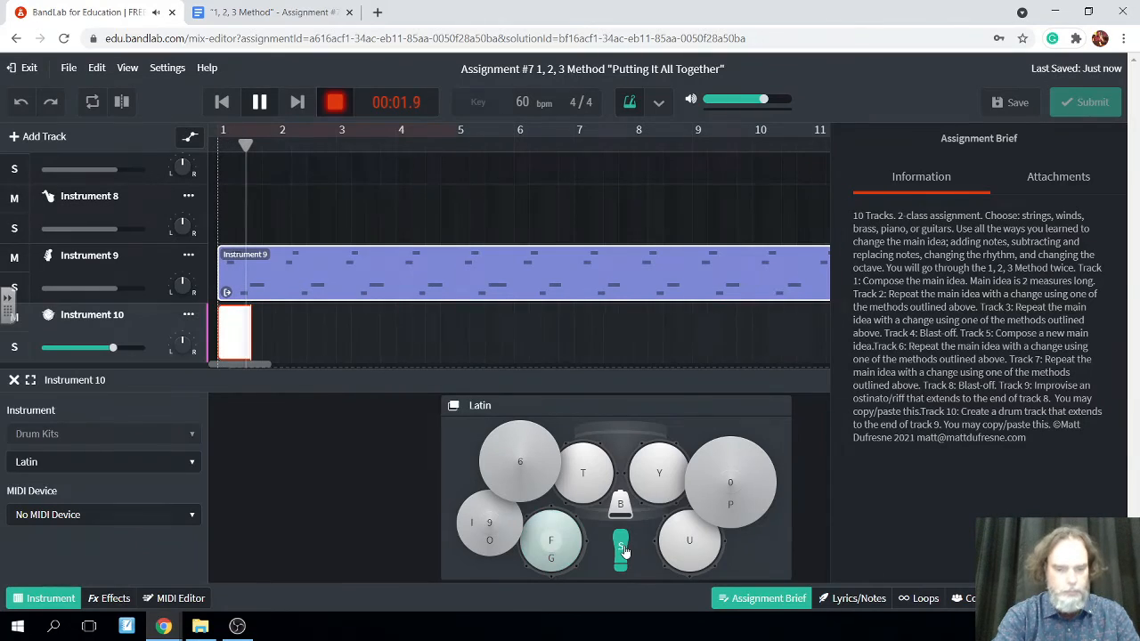
key(f)
key(s)
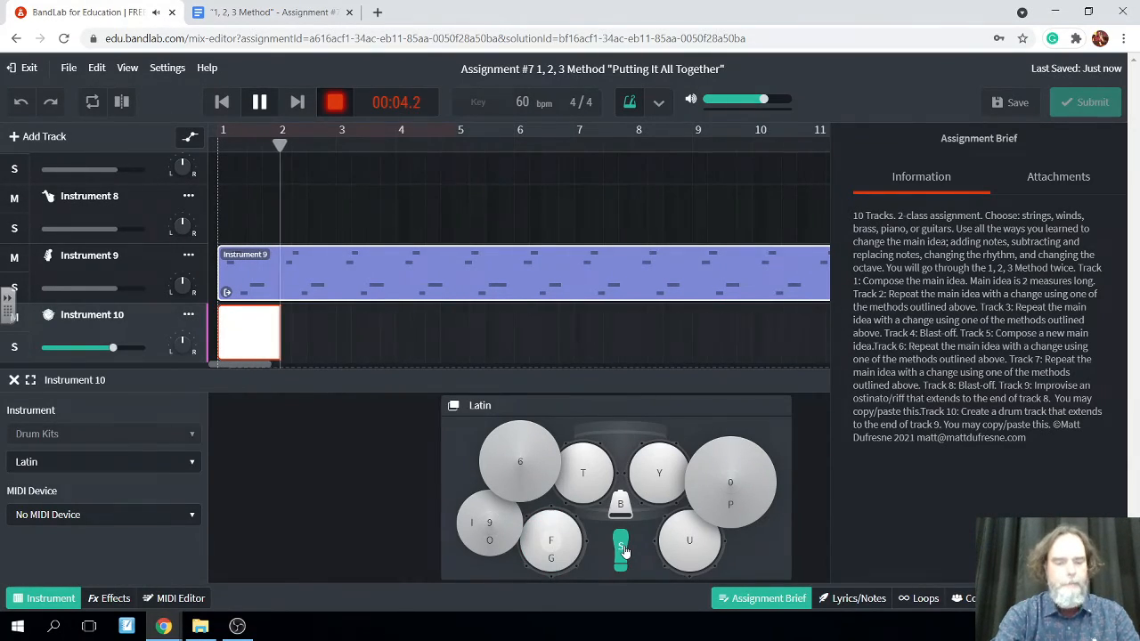
key(f)
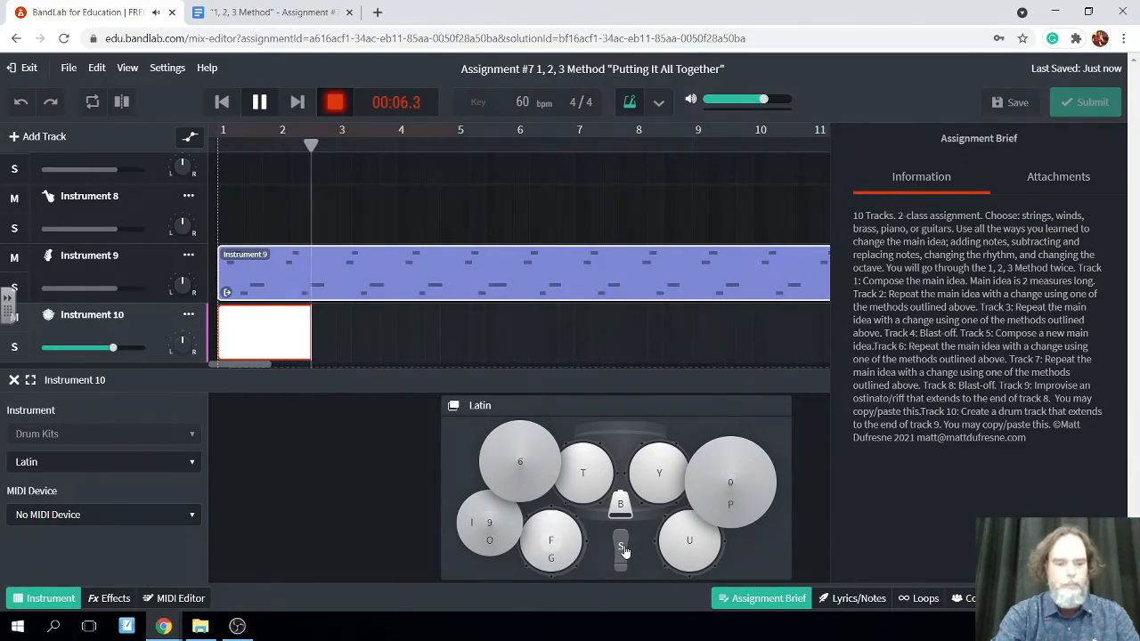
key(s)
key(f)
key(f)
key(s)
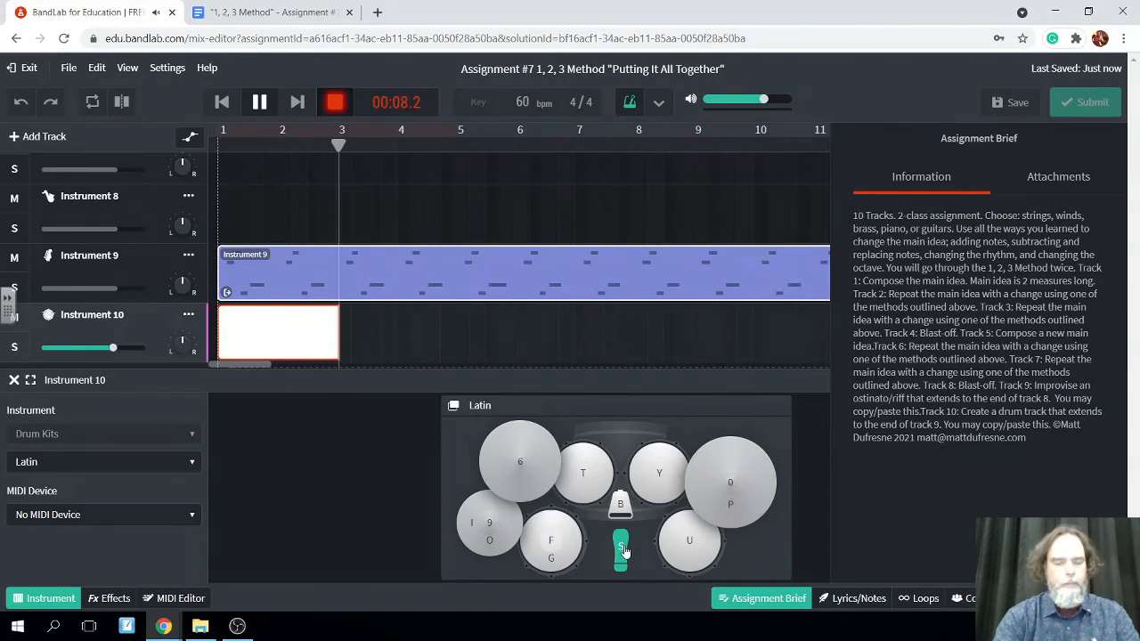
key(f)
key(s)
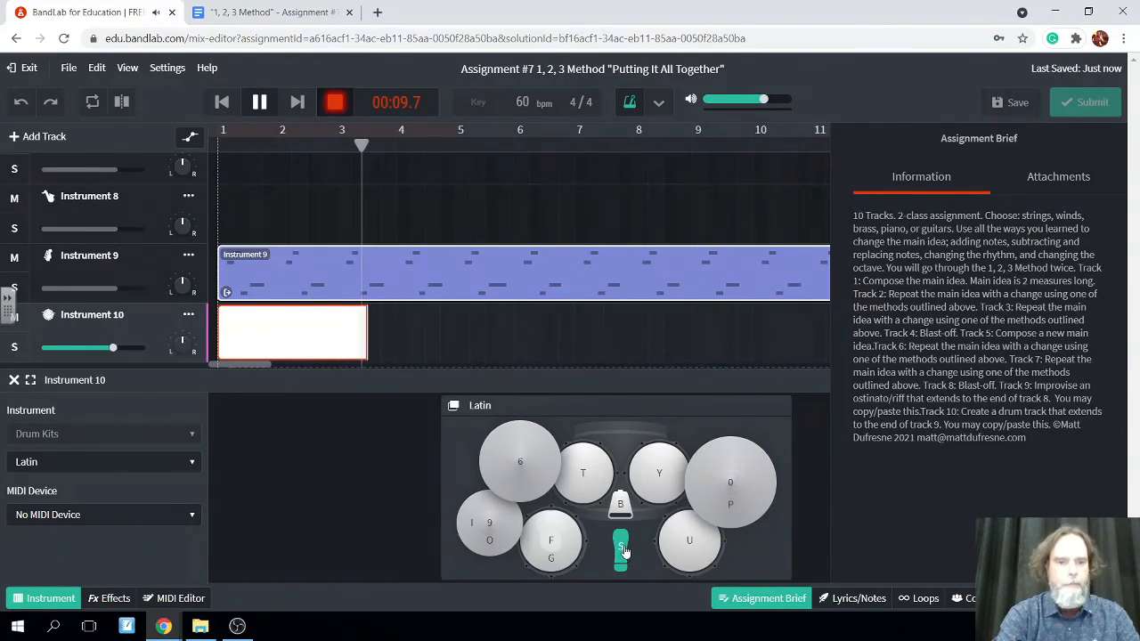
key(f)
Continue the Instrument 10 recording with repeated crash cymbal hits (0/P) from measure 4 through measure 6
key(p)
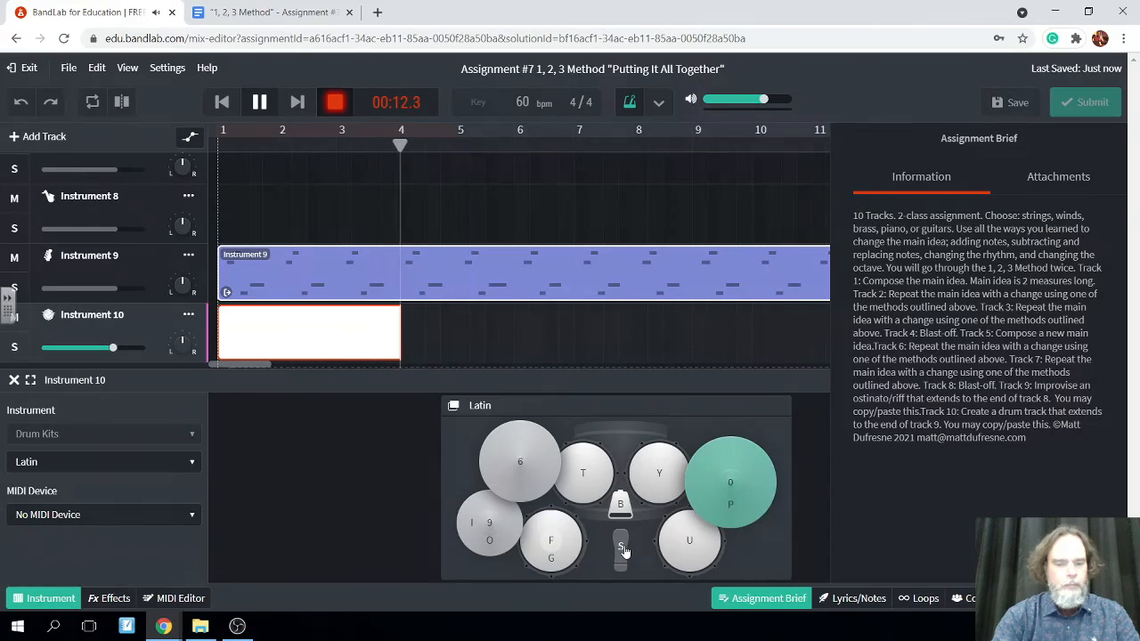
key(p)
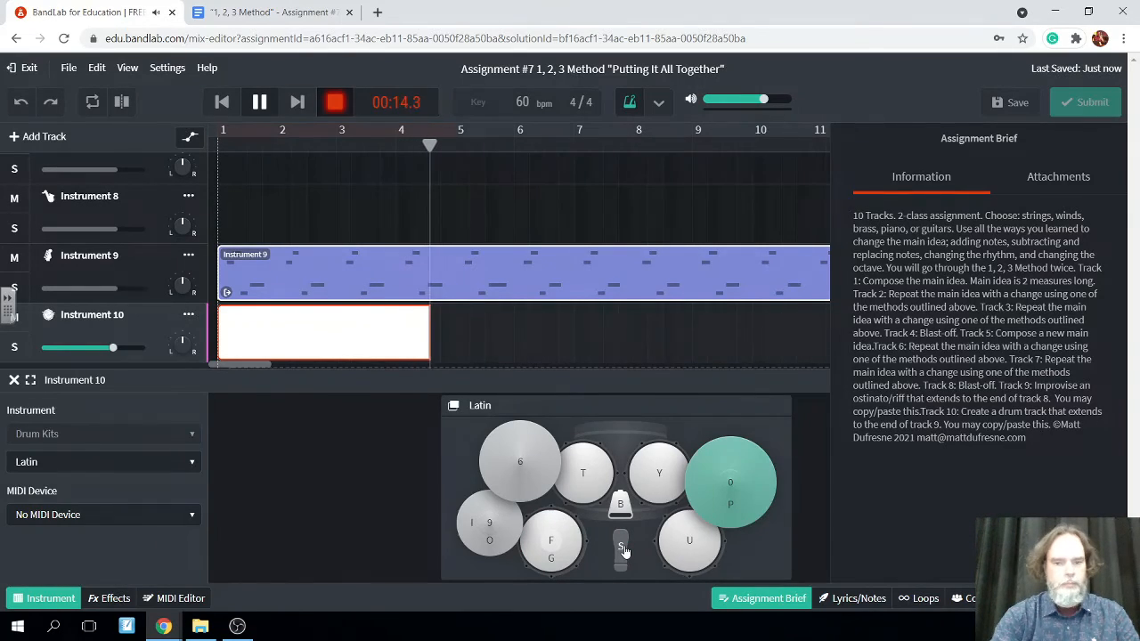
key(p)
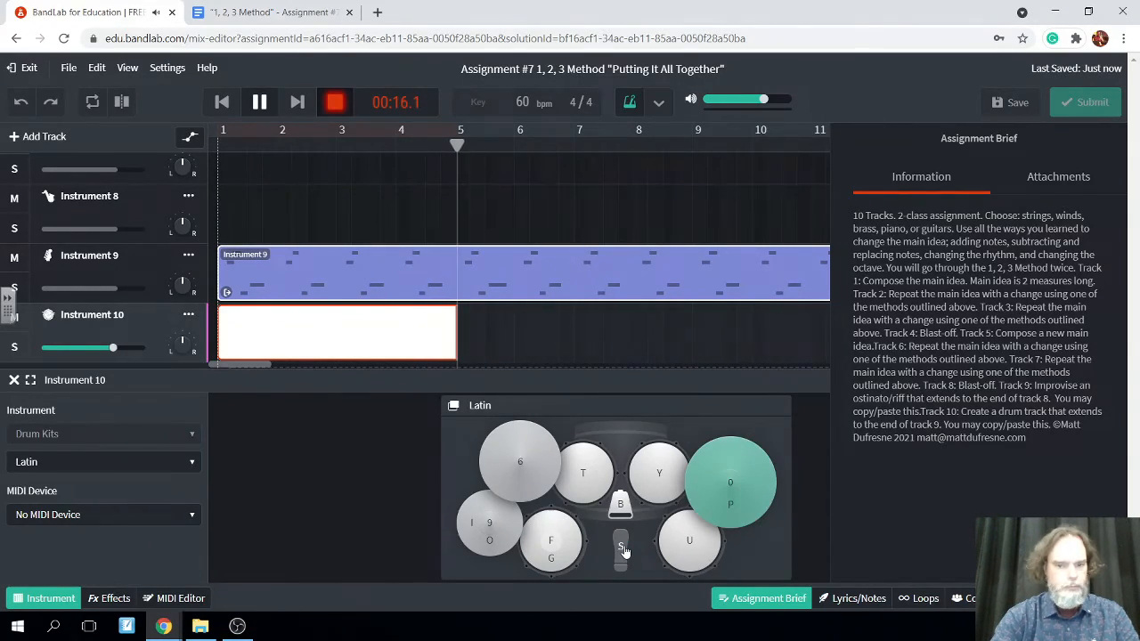
key(p)
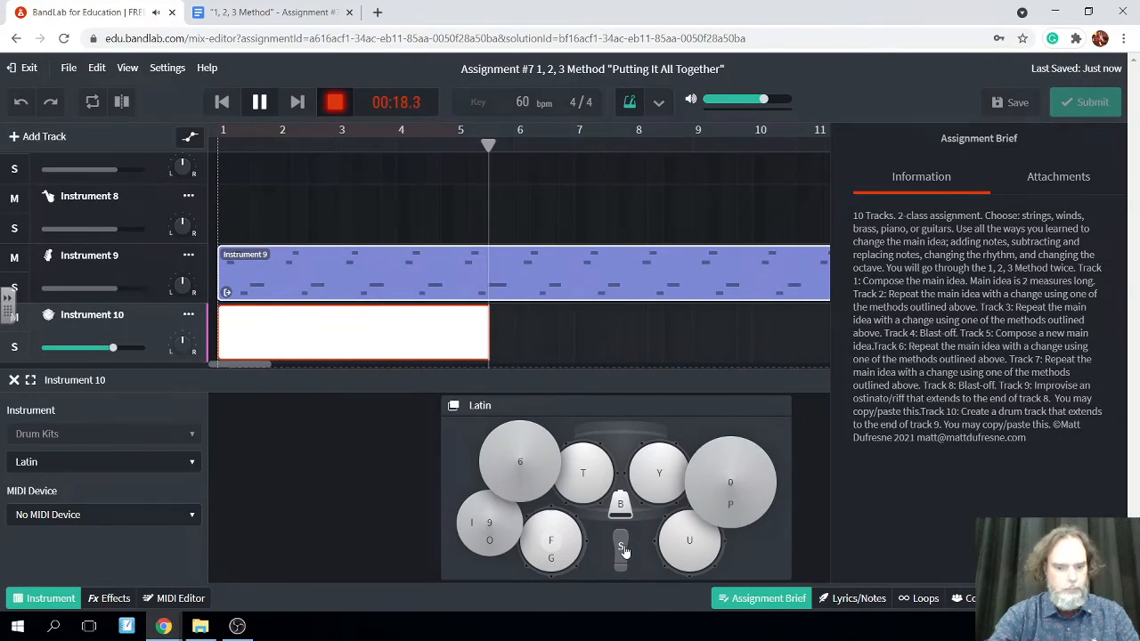
key(p)
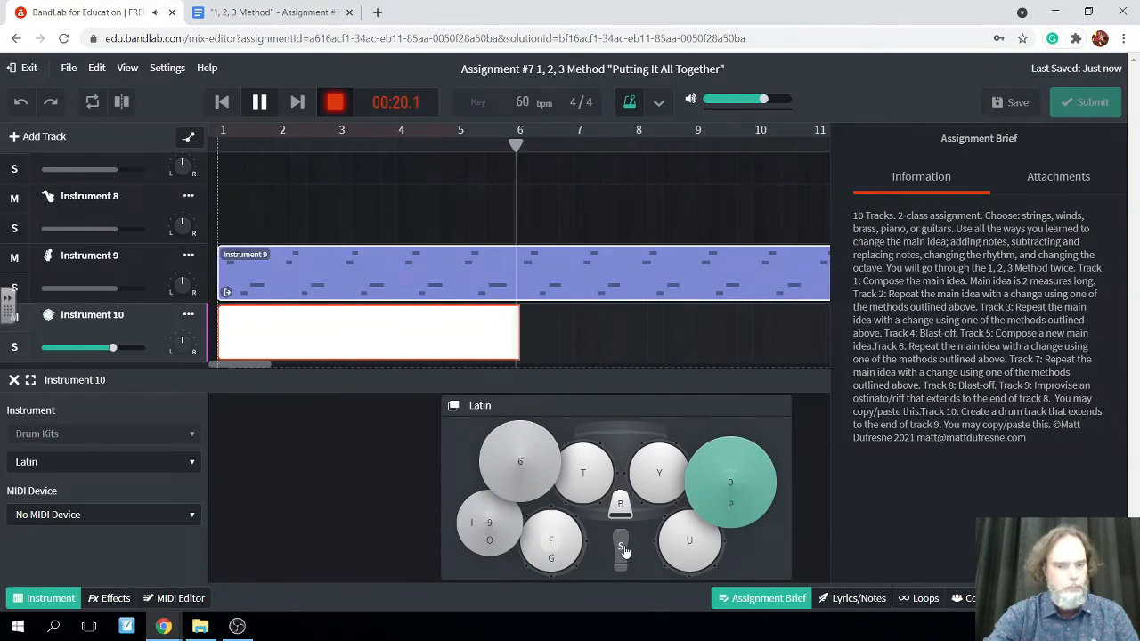
key(p)
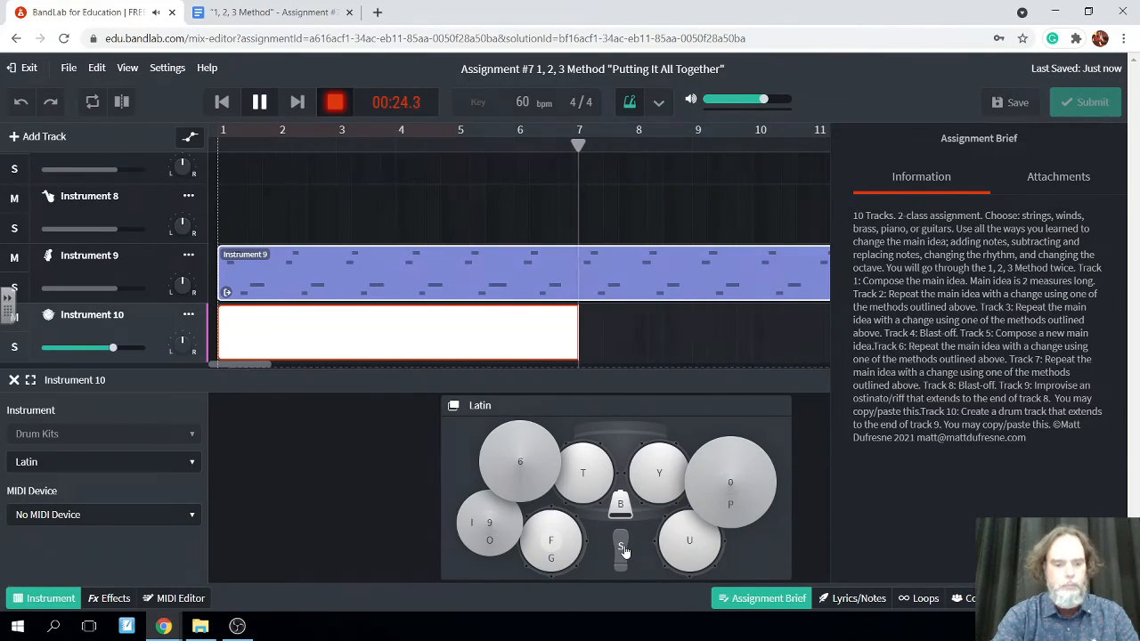
Return to alternating kick and snare hits during measure 7 of the Instrument 10 recording
key(s)
key(f)
key(s)
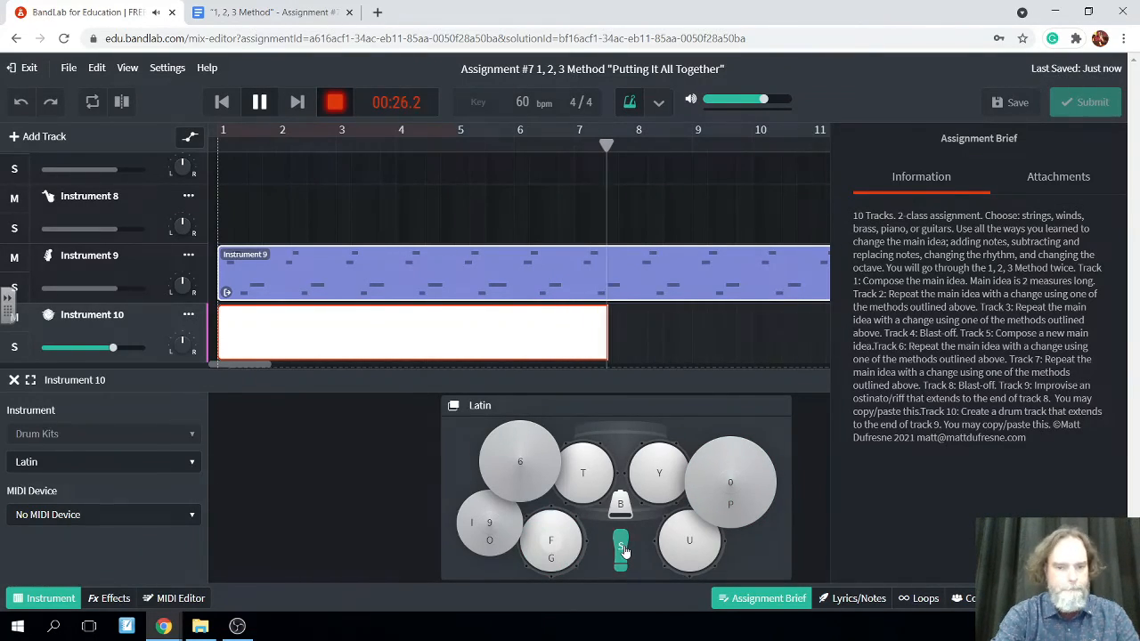
key(f)
Record a run of repeated cowbell hits on Instrument 10 from about measure 8 to the middle of measure 9
key(b)
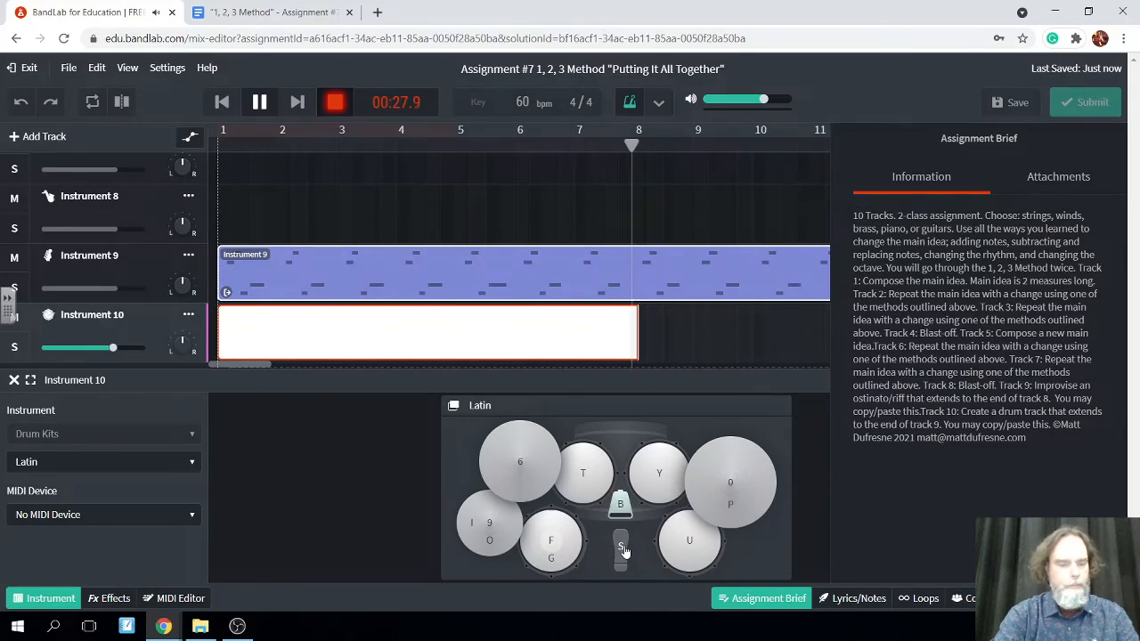
key(b)
key(b)
key(b)
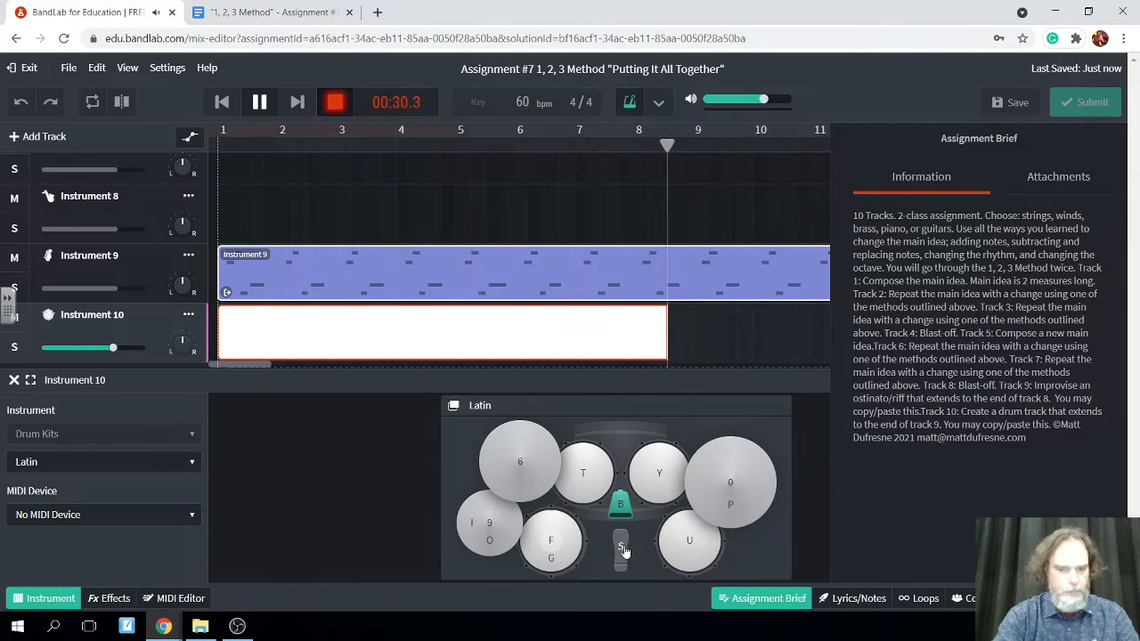
key(b)
key(b)
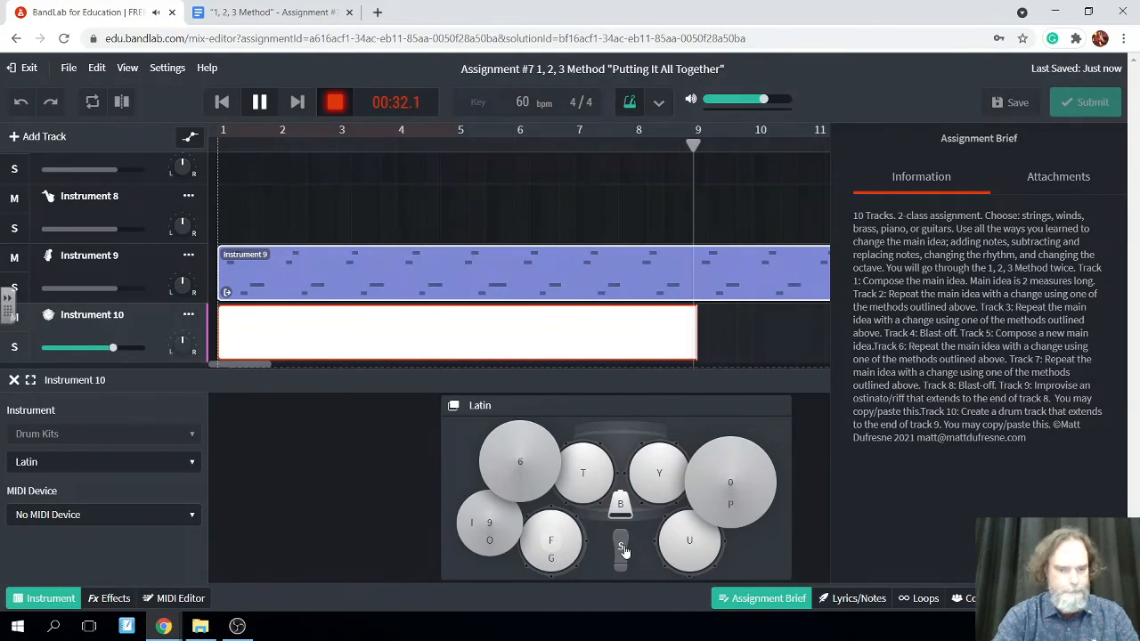
key(b)
key(b)
key(b)
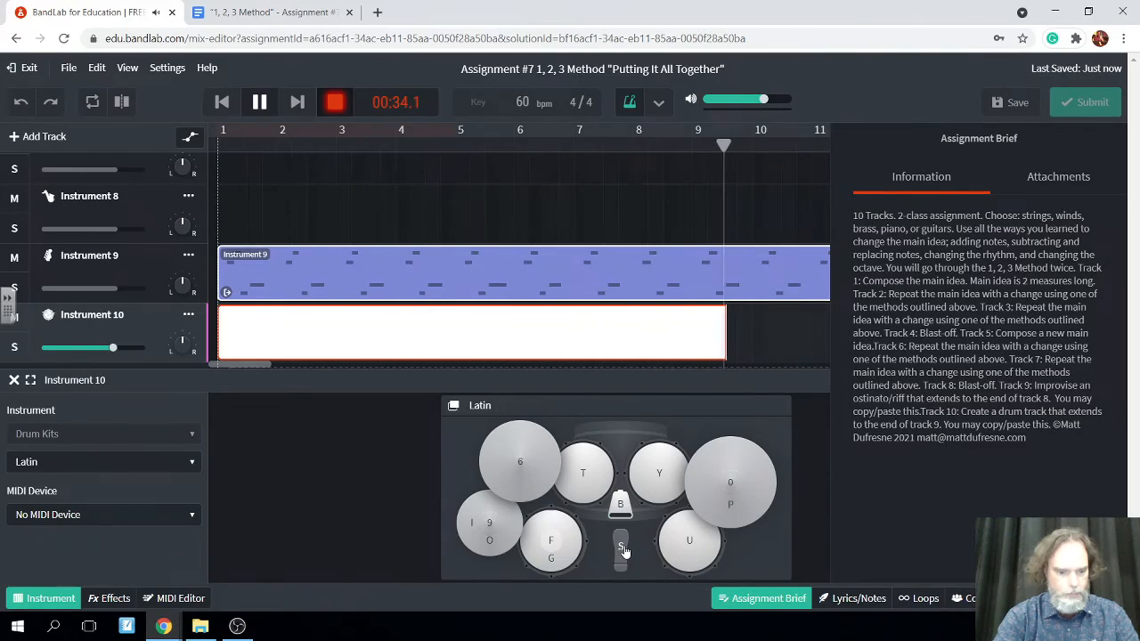
Record alternating kick and snare hits on Instrument 10 from mid-measure 9 to mid-measure 10
key(s)
key(f)
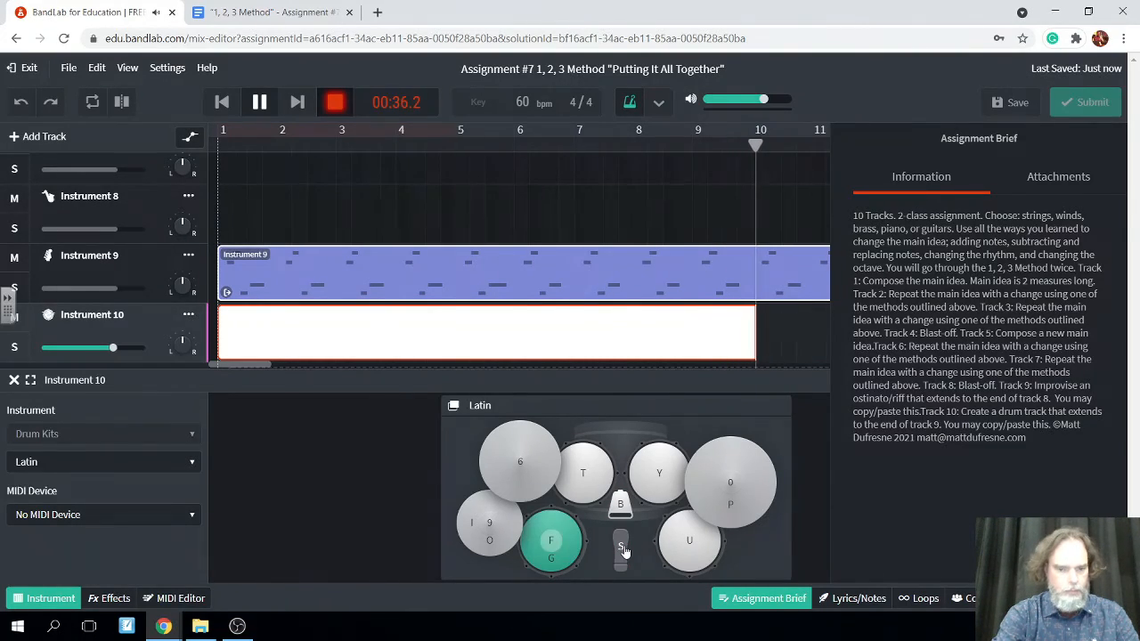
key(s)
key(f)
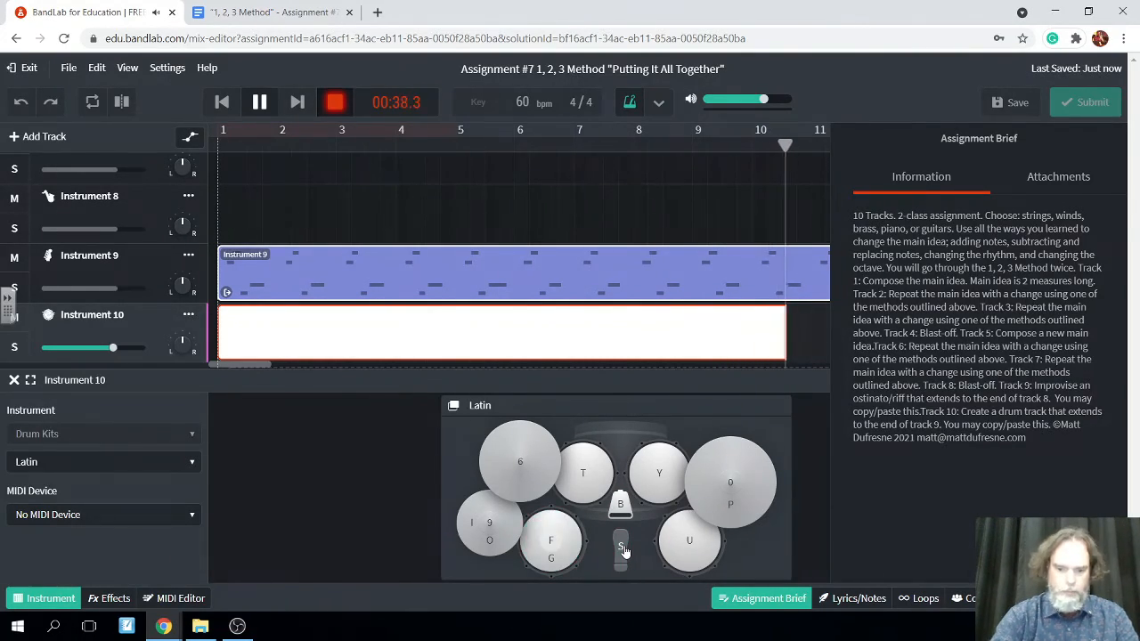
Record repeated hits on the 0/P cymbal on Instrument 10 from about 00:38 to 00:48
key(p)
key(p)
key(p)
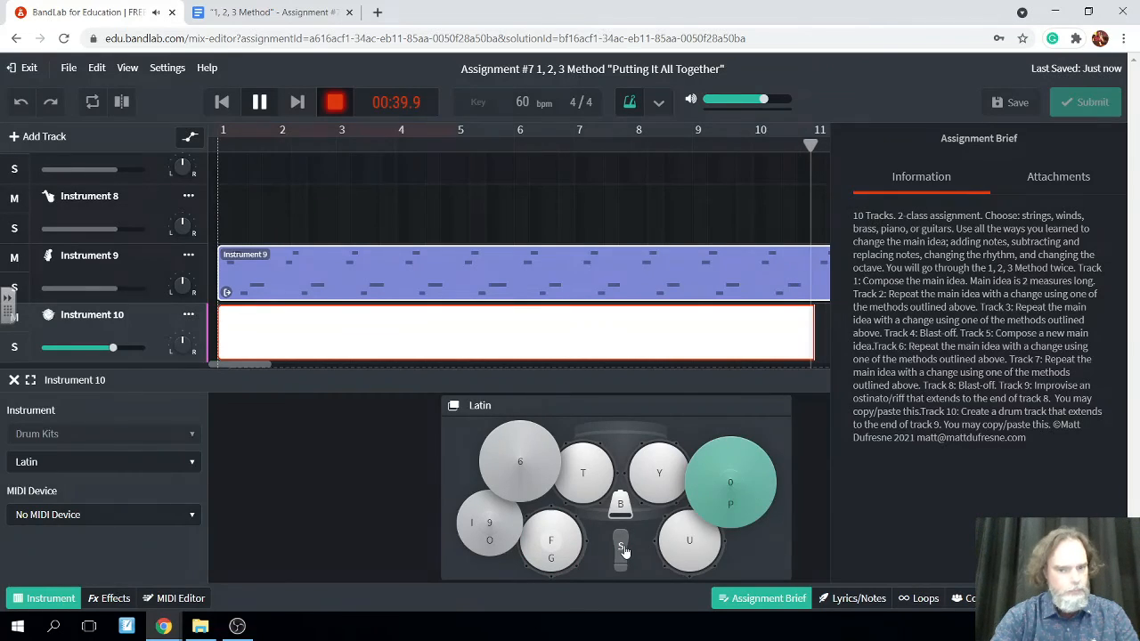
key(p)
key(p)
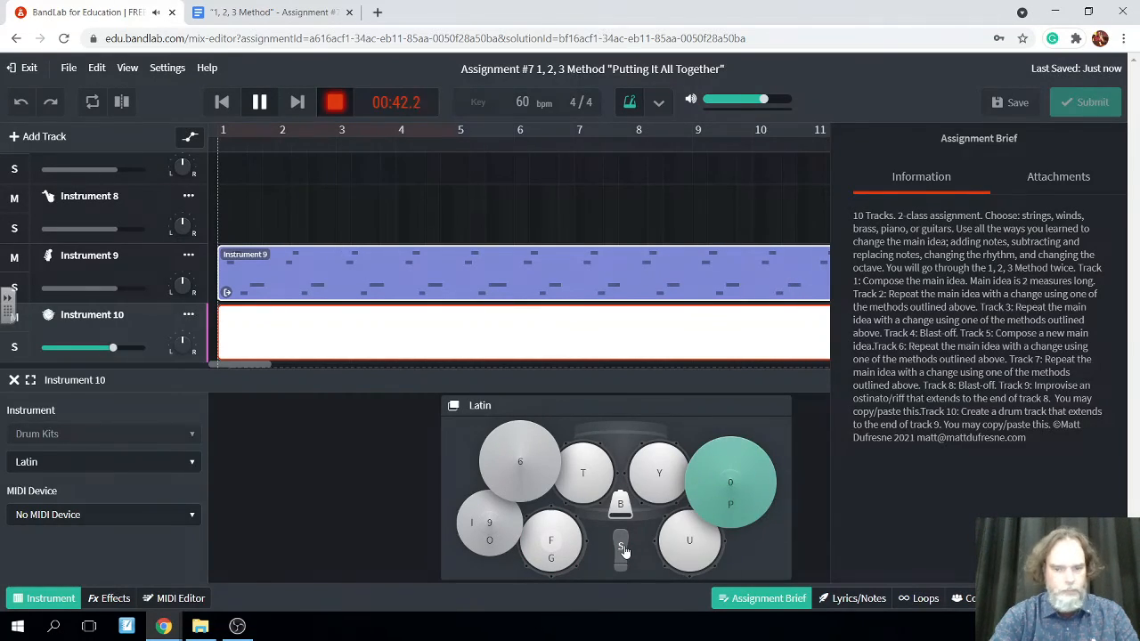
key(p)
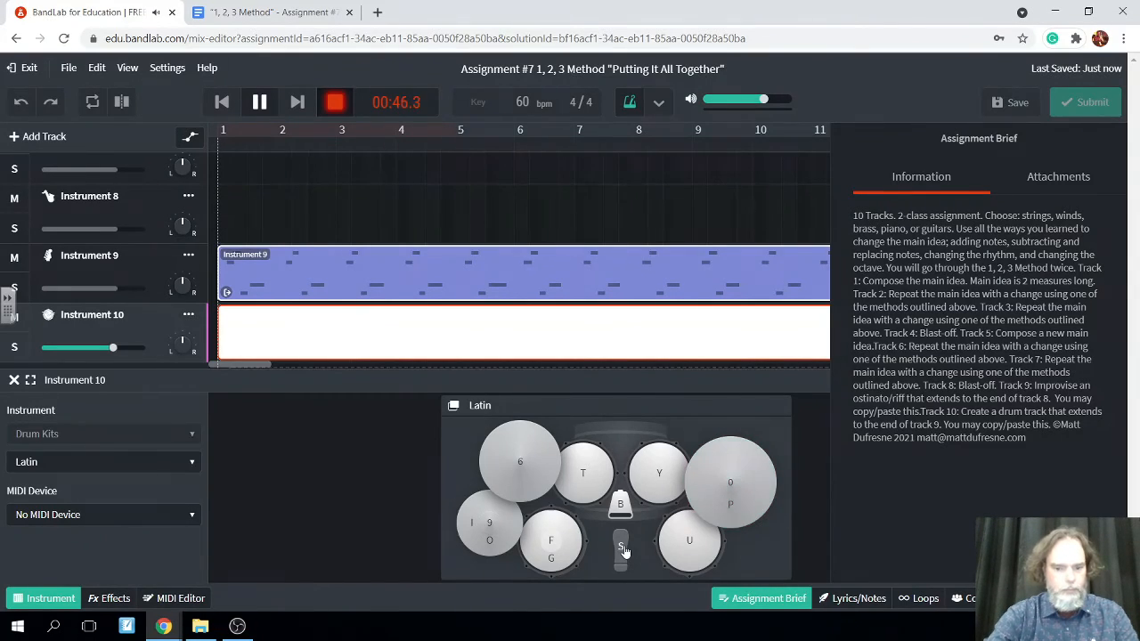
key(p)
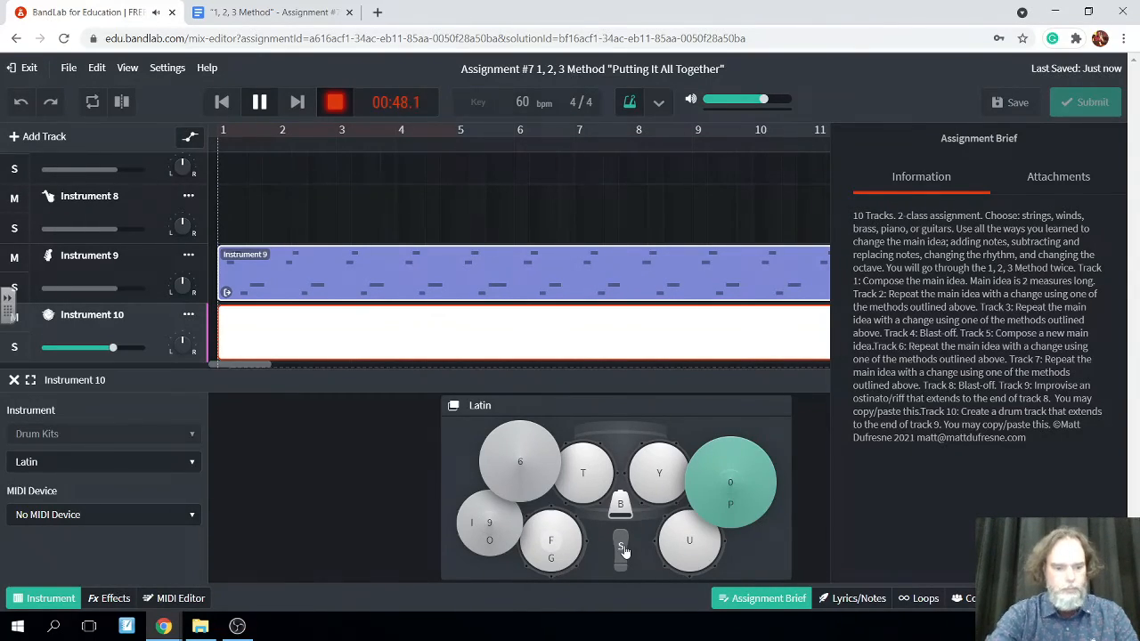
Record kick and snare hits on Instrument 10 from about 00:48 to 00:52
key(s)
key(s)
key(f)
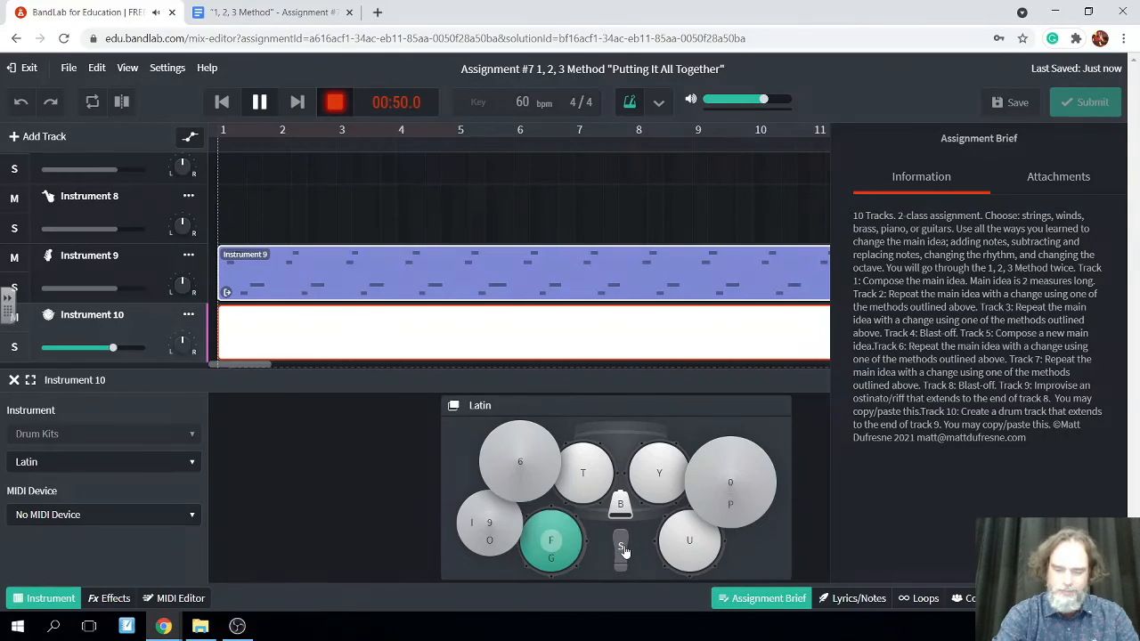
key(s)
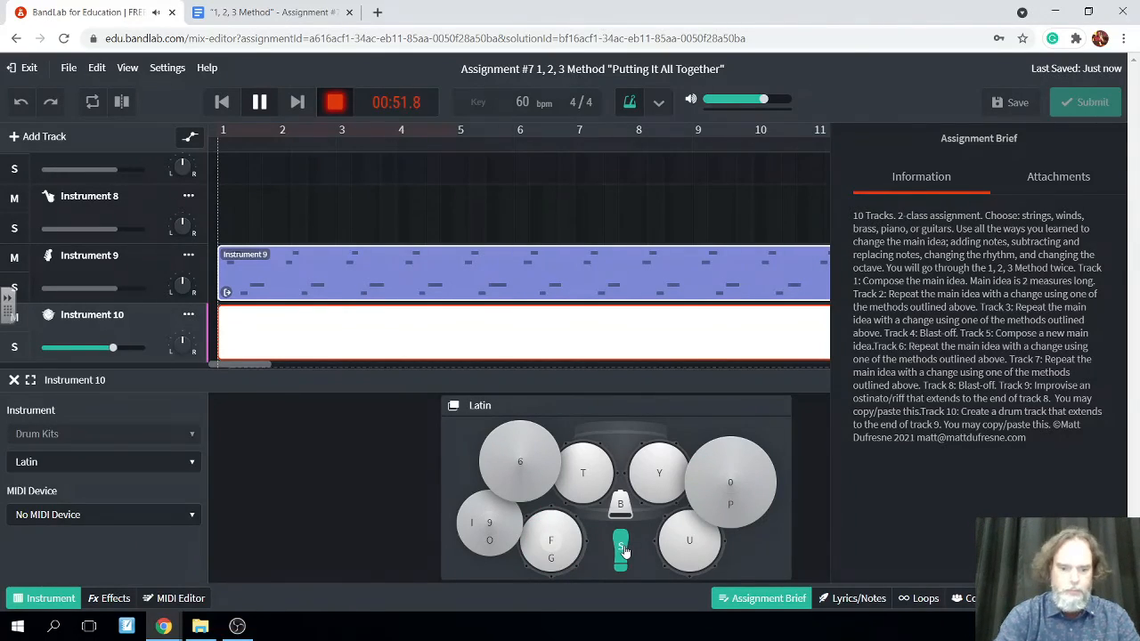
Record alternating cowbell and kick hits on Instrument 10 from about 00:52 to 00:57
key(b)
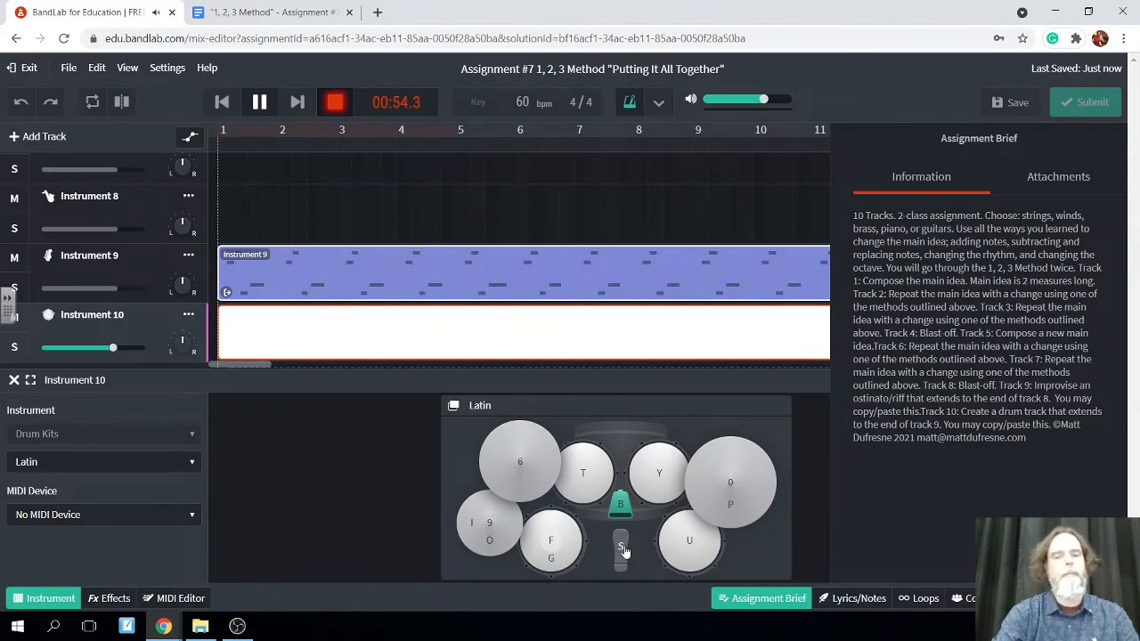
key(s)
key(b)
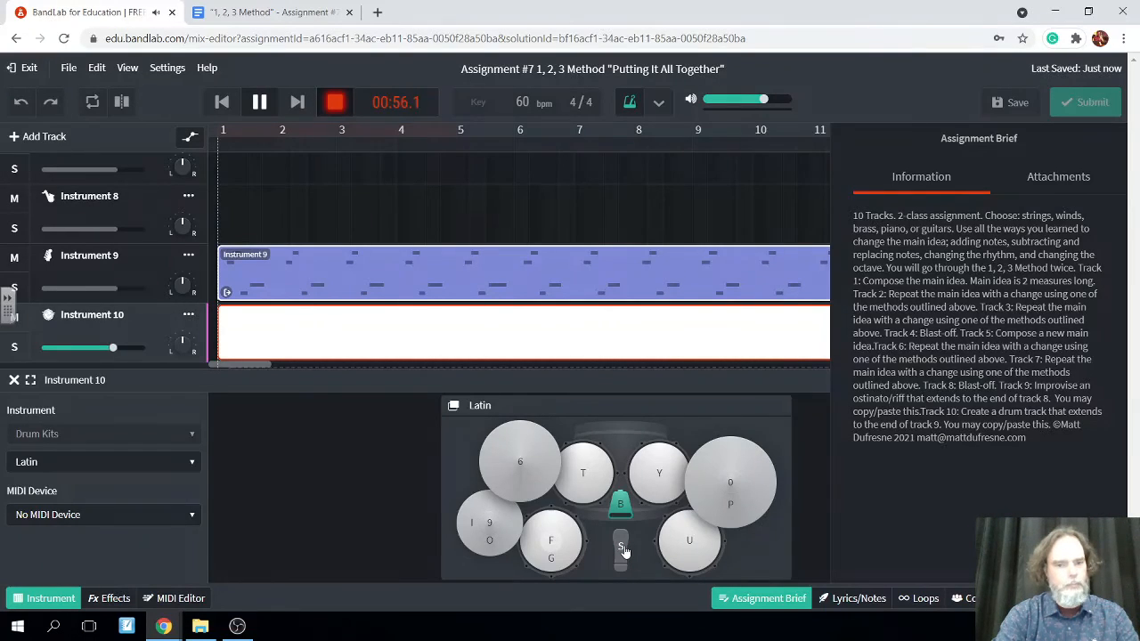
key(s)
Record two runs across the T, Y and U drums ending on the I cymbal, from about 00:57 to 01:02
key(t)
key(y)
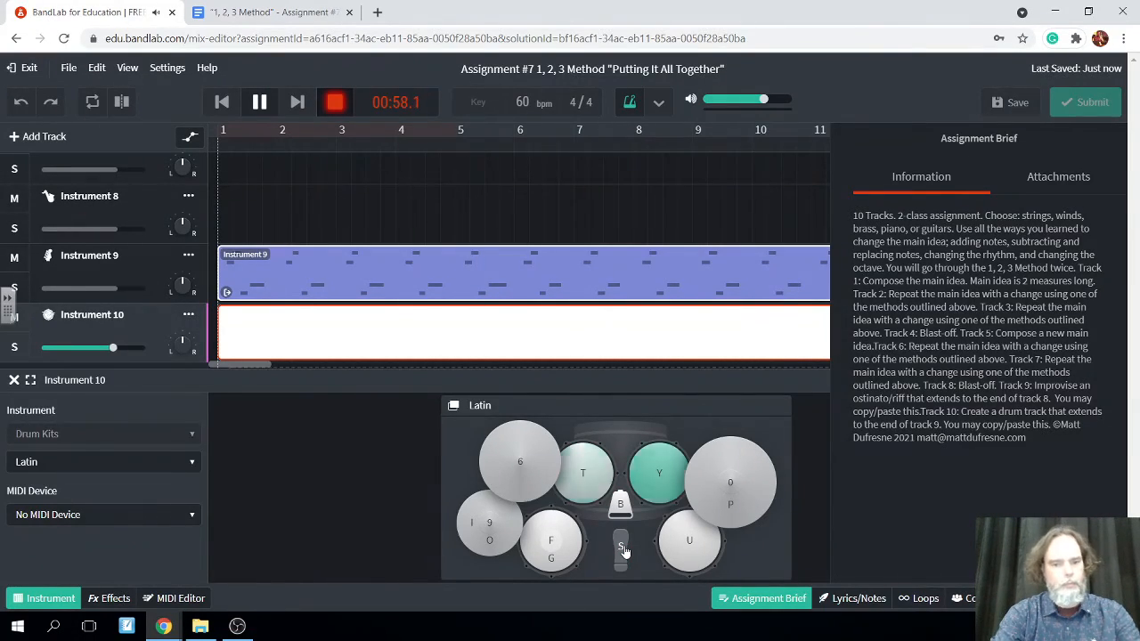
key(u)
key(i)
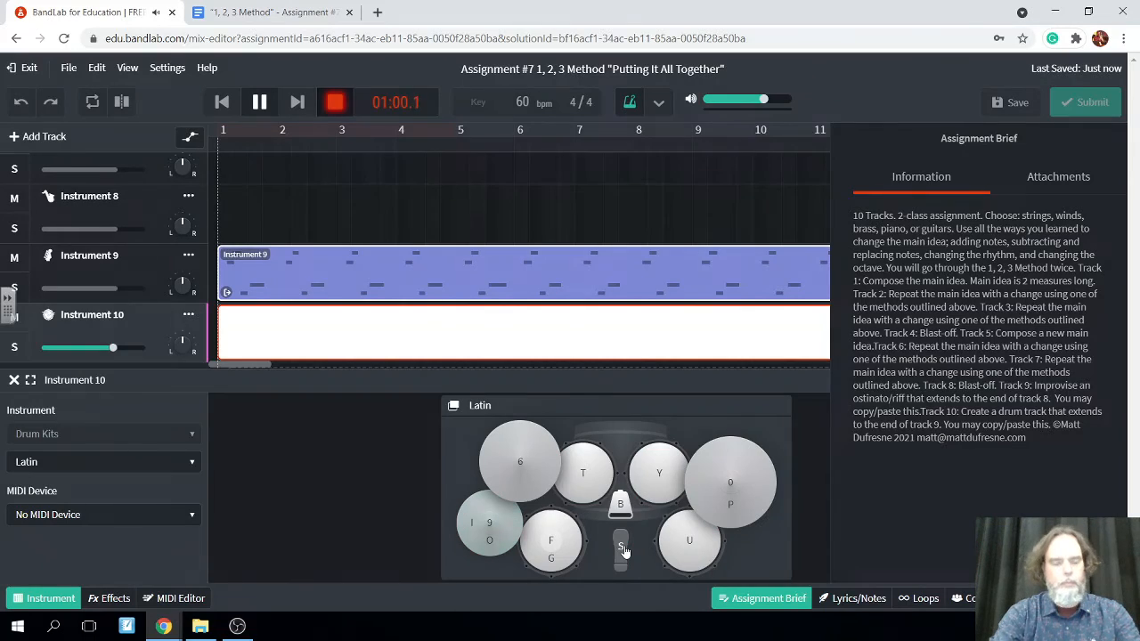
key(t)
key(y)
key(u)
key(i)
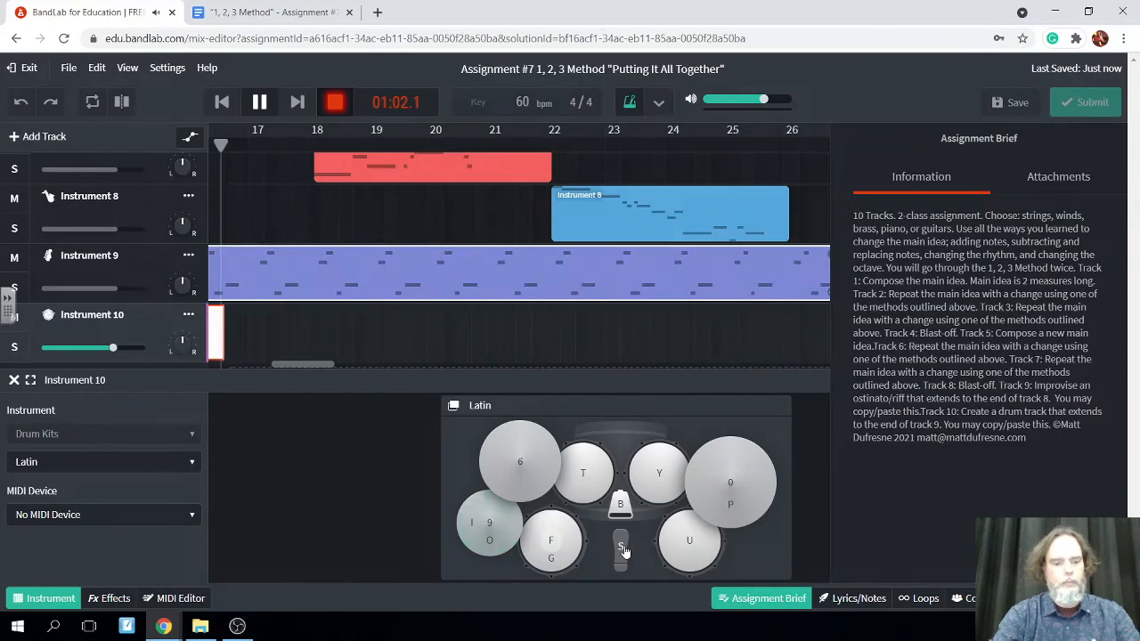
Record a closing pattern of single kick hits followed by repeated snare hits on Instrument 10 from about 01:02
key(s)
key(f)
key(f)
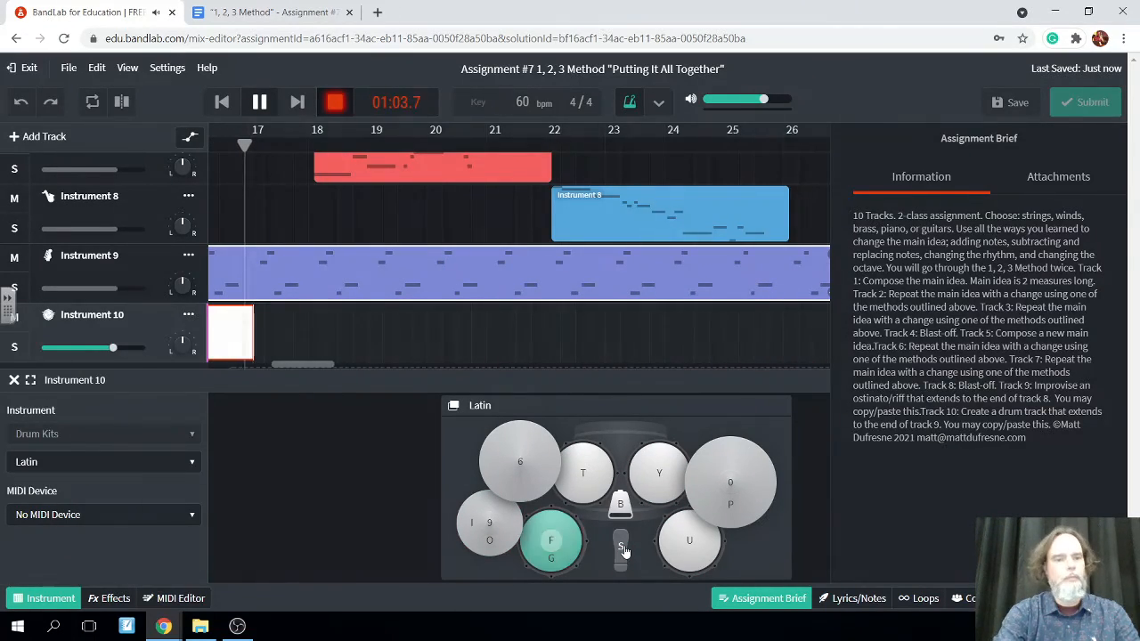
key(f)
key(s)
key(f)
key(f)
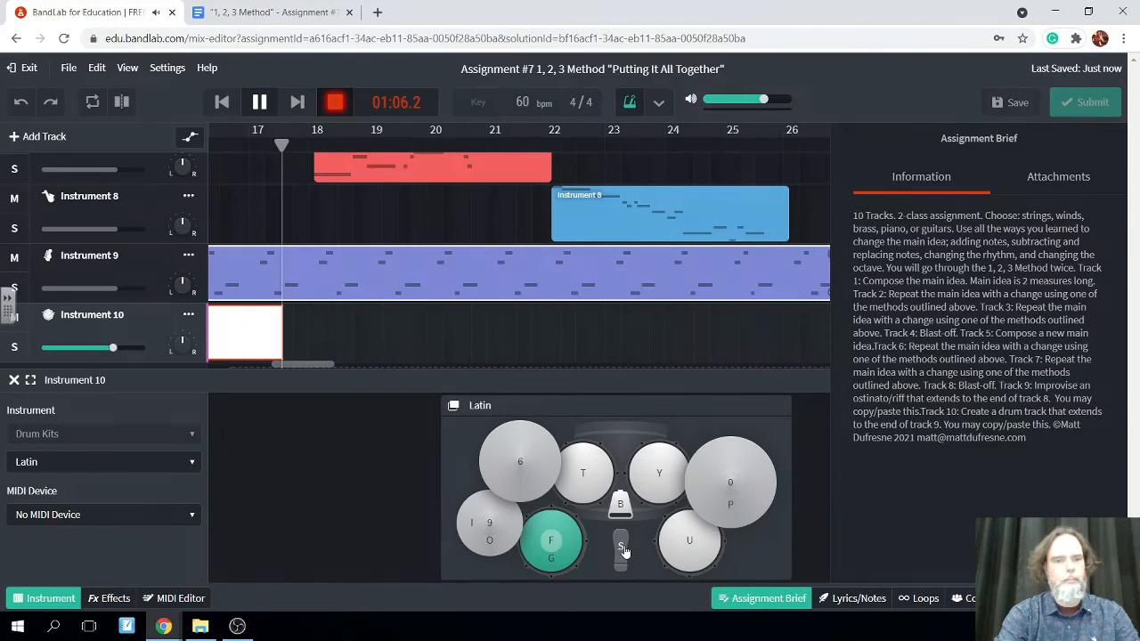
Stop the Instrument 10 recording at about measure 18 and save the project
click(264, 100)
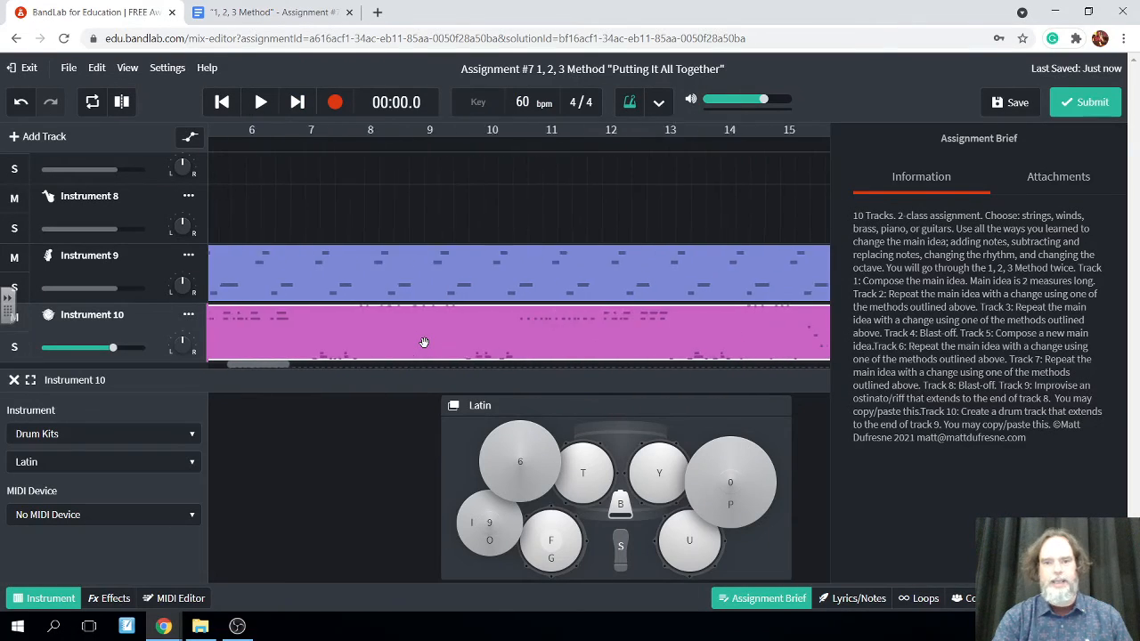
scroll(433, 301, up, 5)
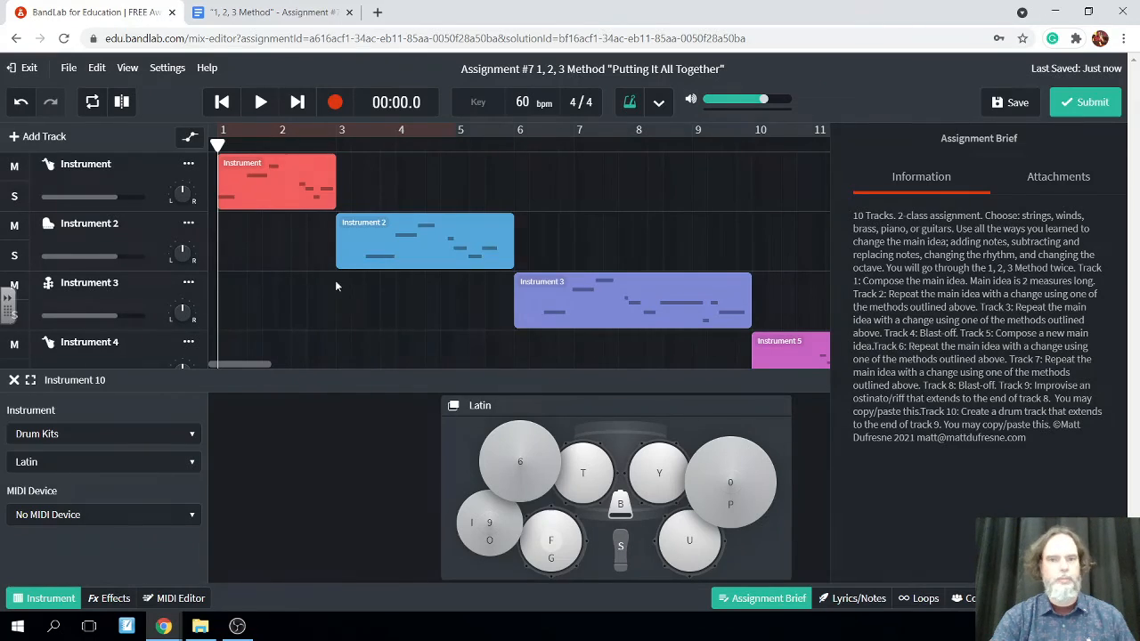
click(1001, 103)
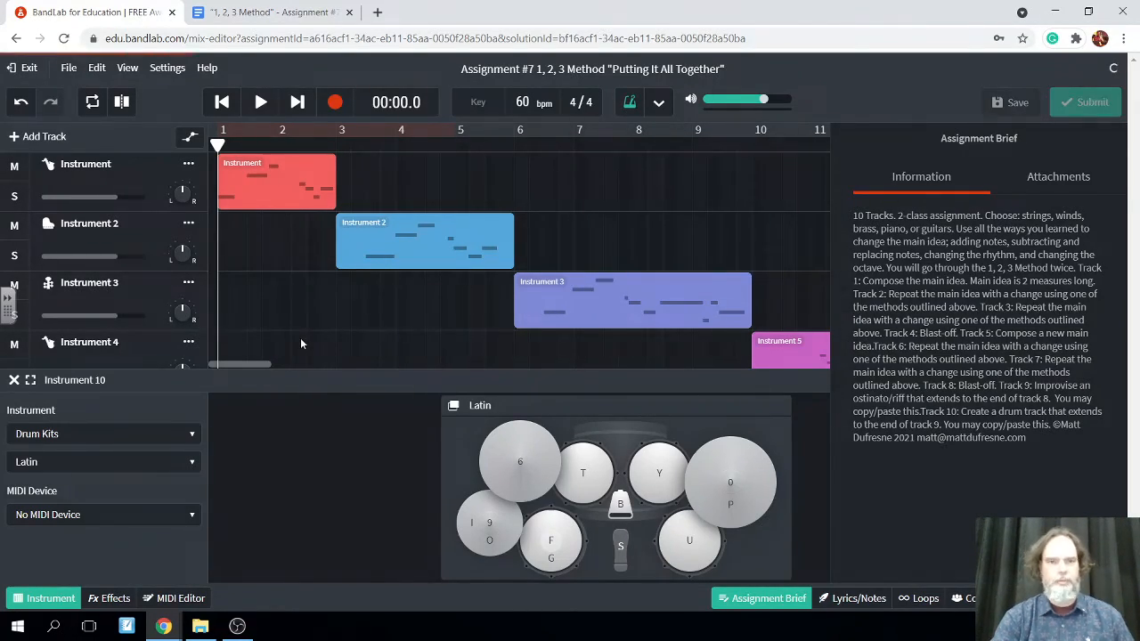
Switch to the Assignment #7 Google Docs document and review the Objectives list down to the simple drum groove item
click(258, 12)
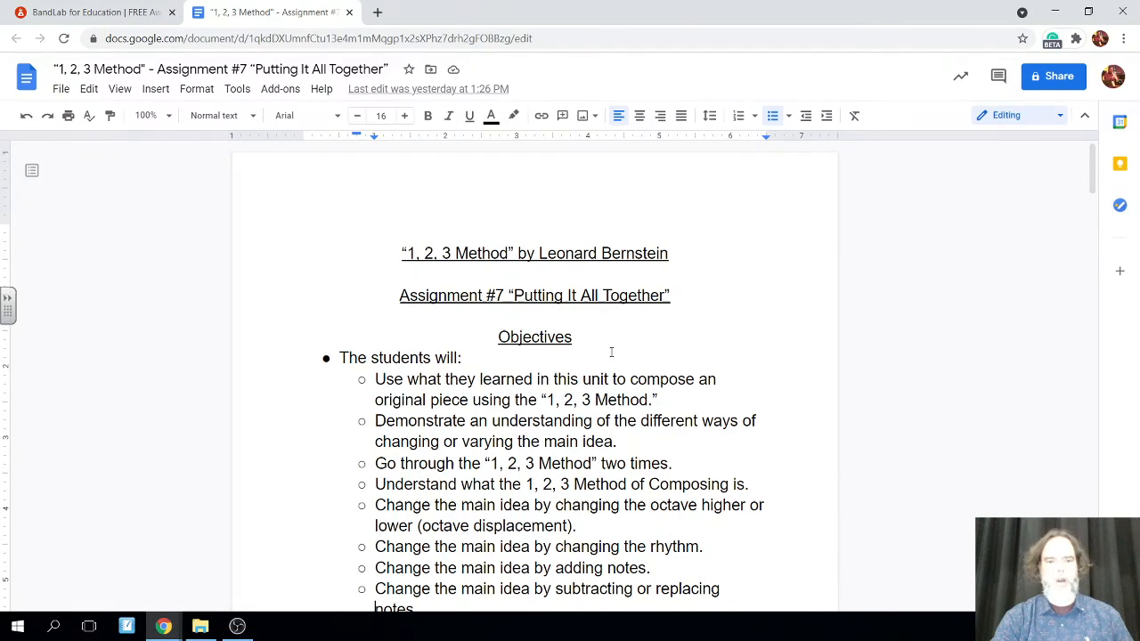
scroll(611, 351, down, 2)
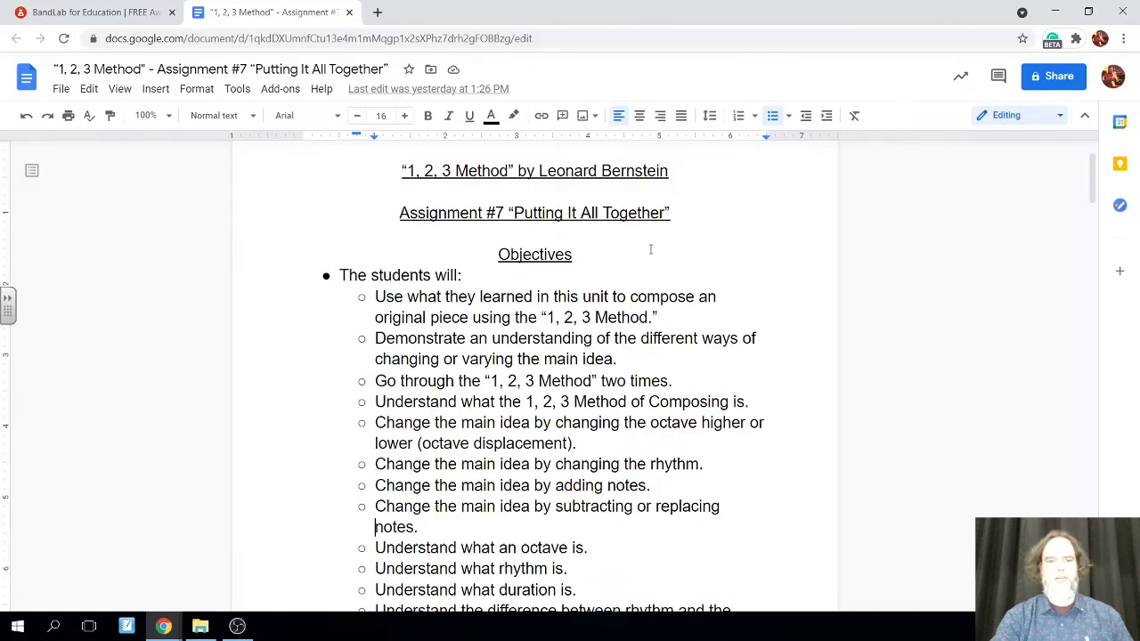
scroll(650, 250, down, 1)
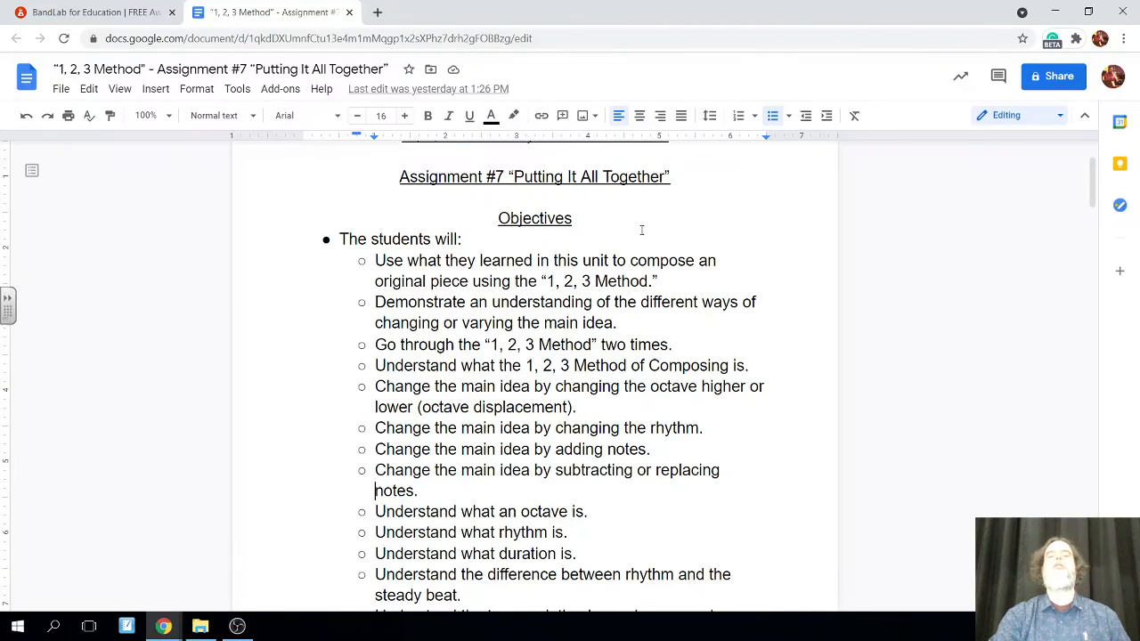
scroll(641, 230, down, 1)
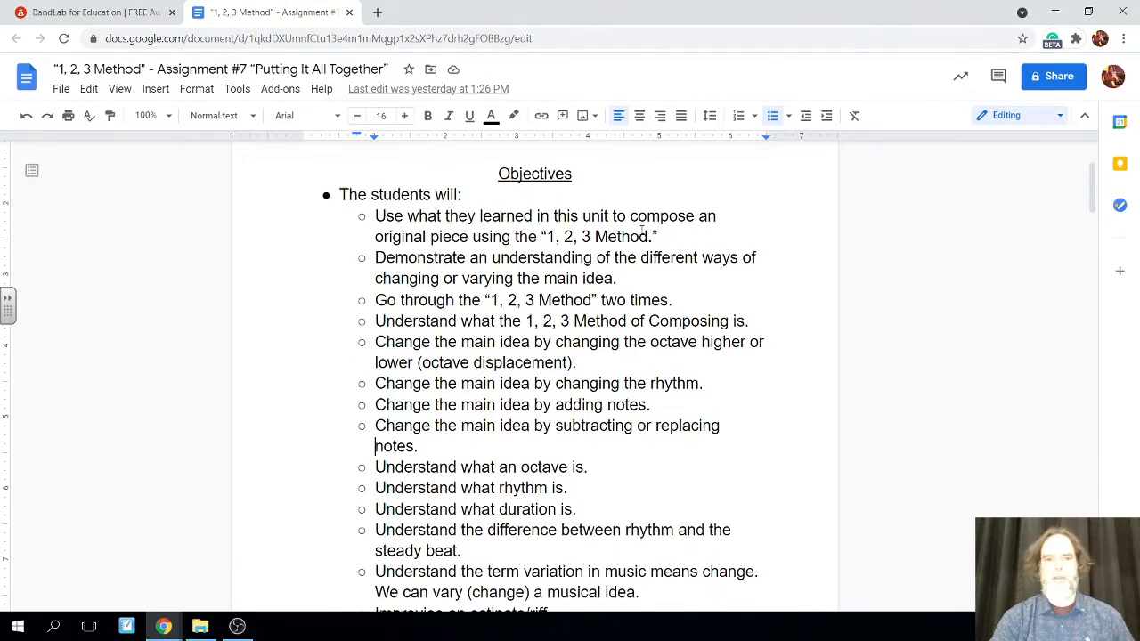
scroll(687, 230, down, 1)
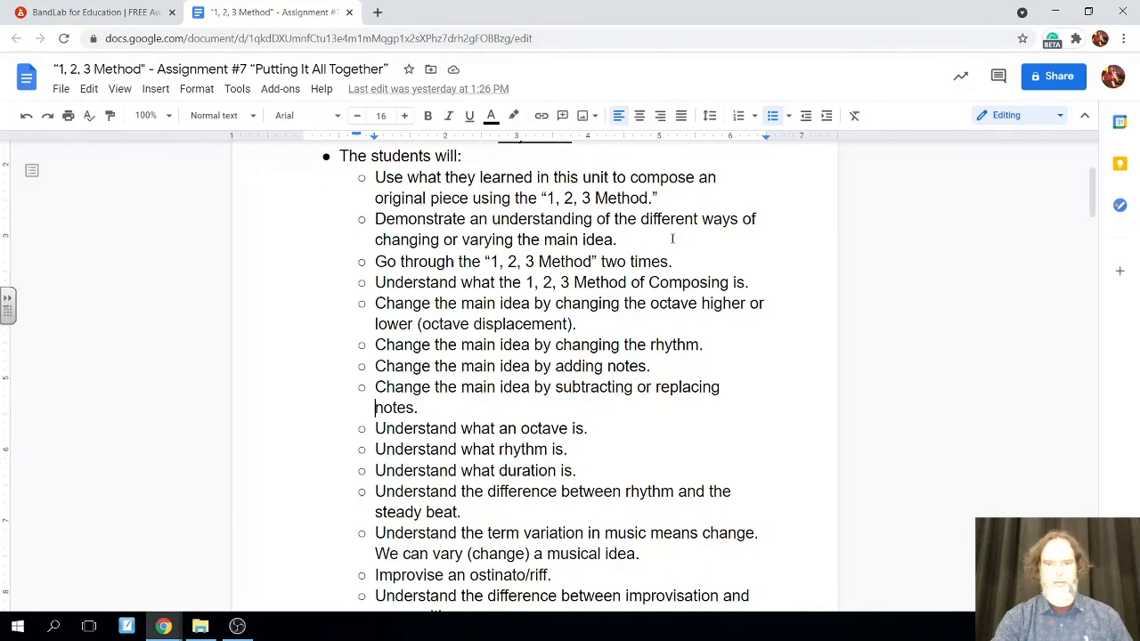
scroll(659, 242, down, 1)
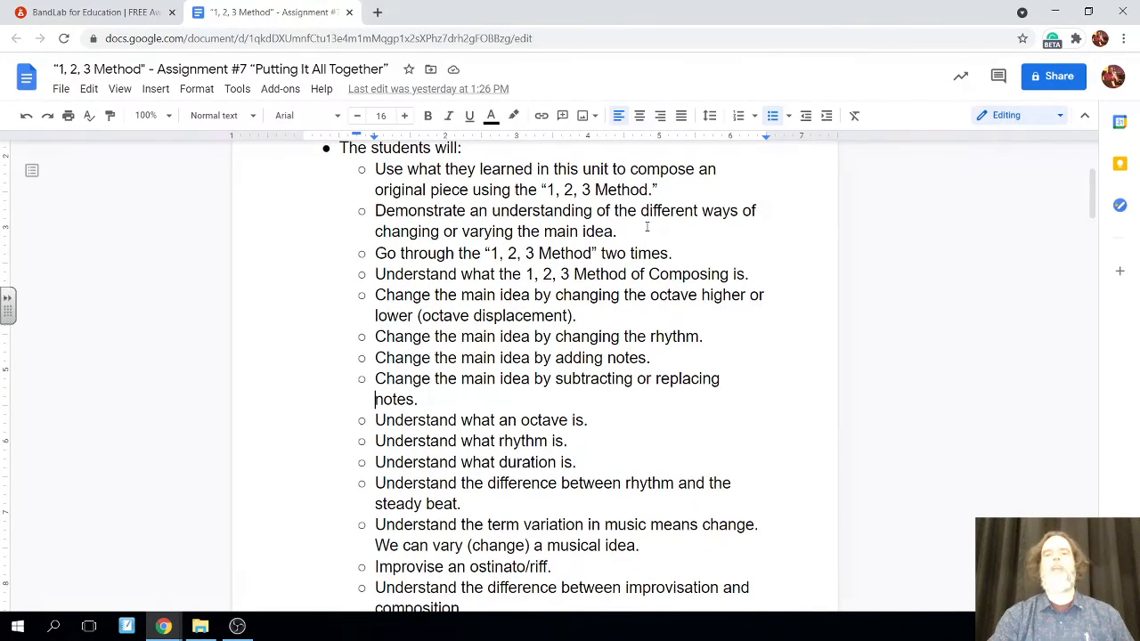
right_click(646, 227)
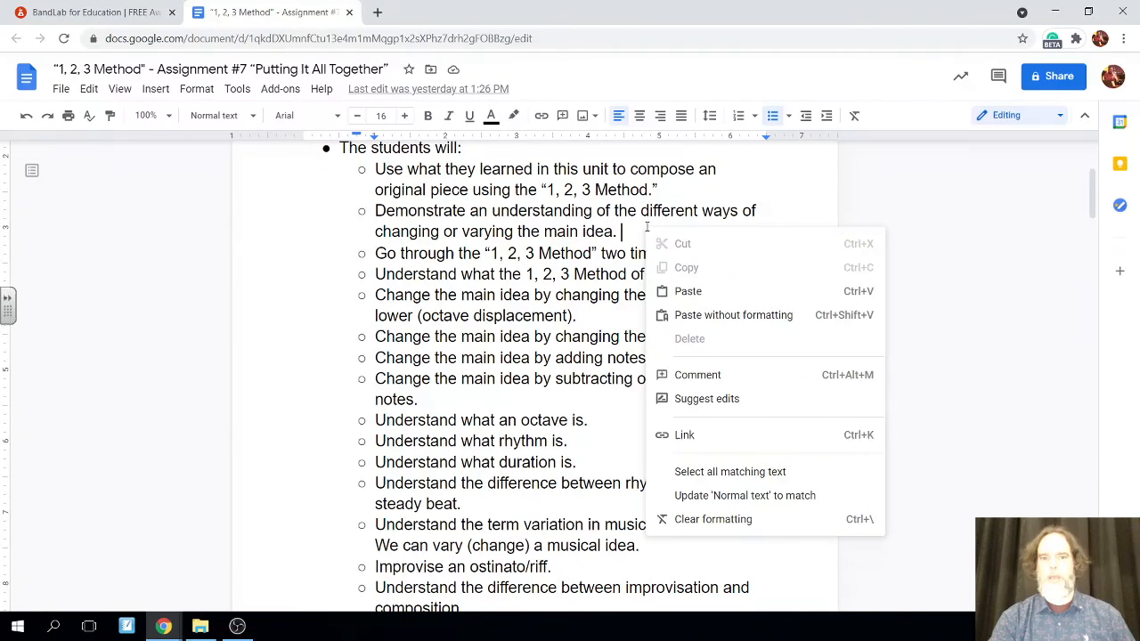
click(634, 219)
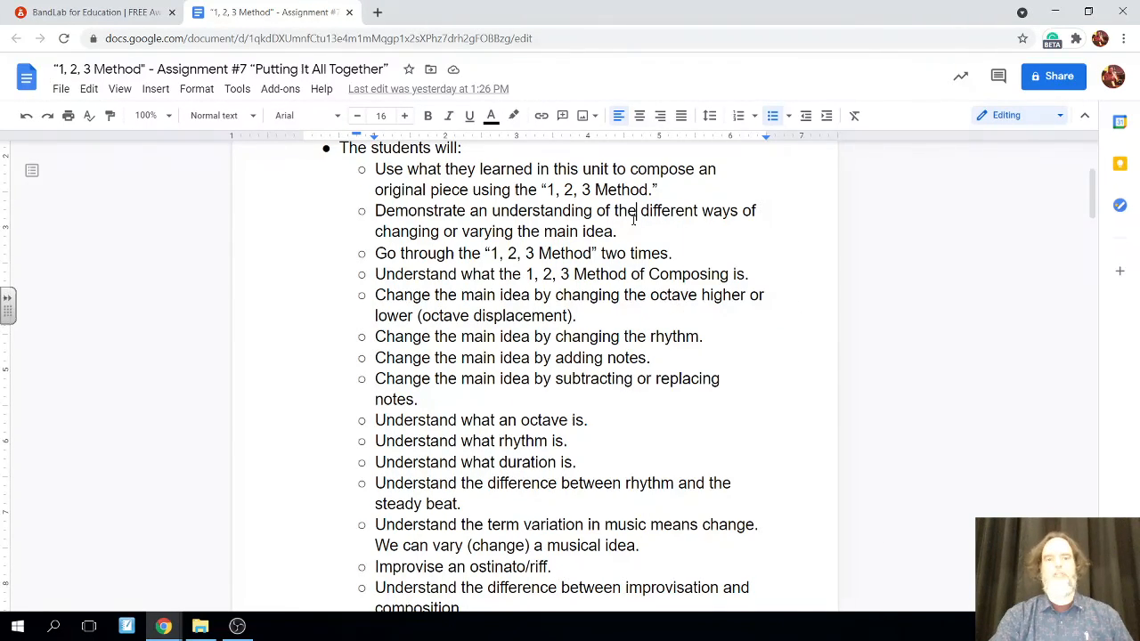
scroll(634, 219, down, 1)
scroll(634, 219, down, 1)
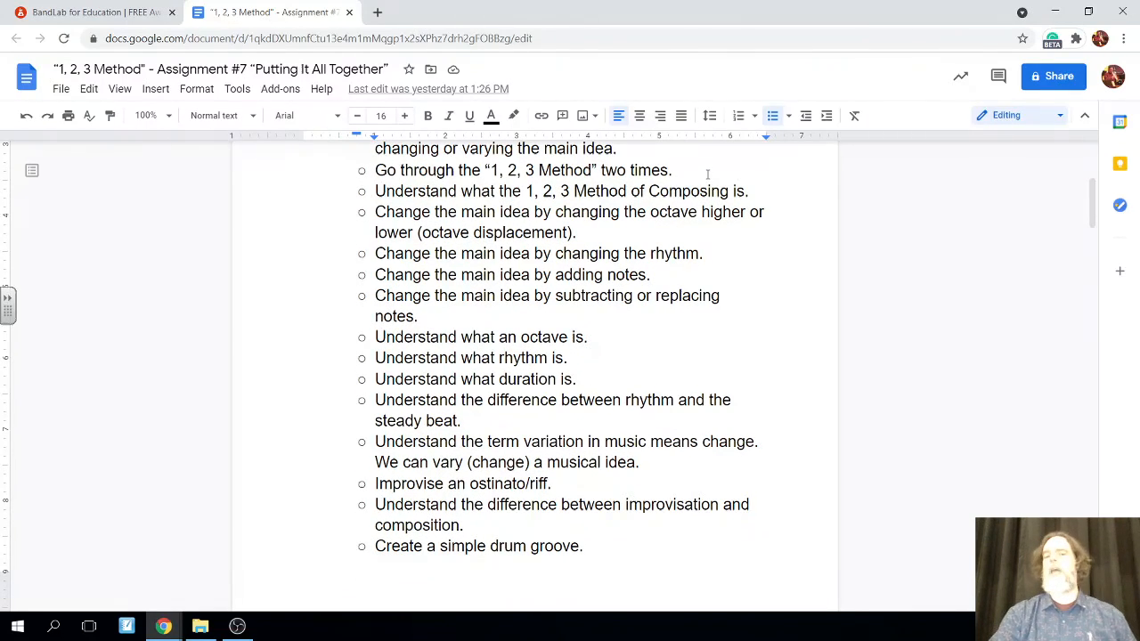
scroll(625, 232, down, 1)
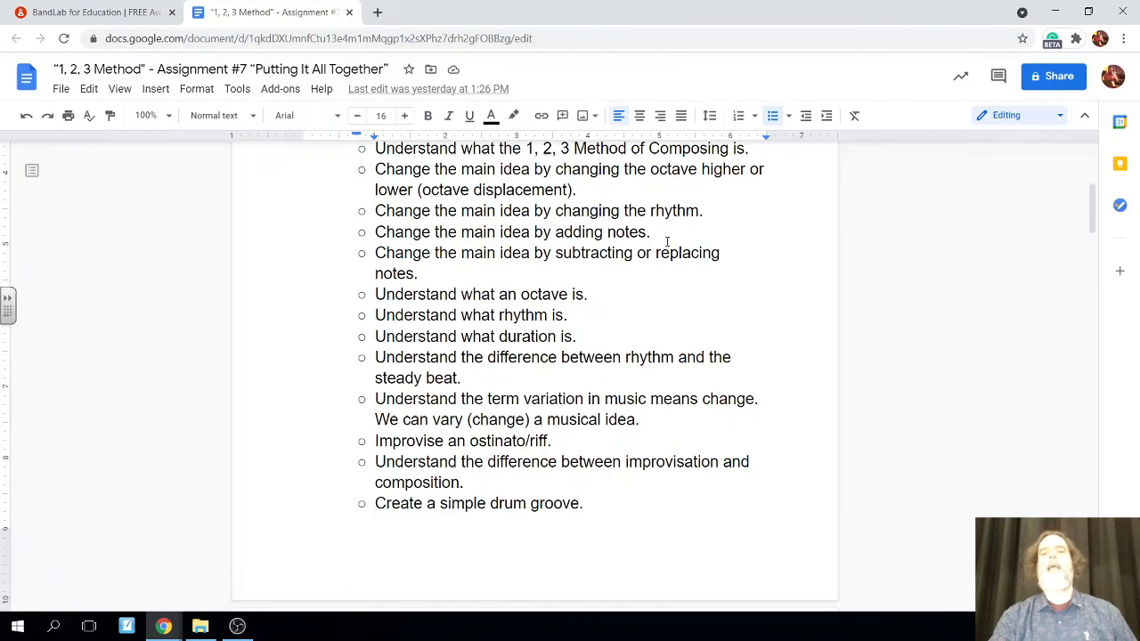
scroll(595, 330, down, 2)
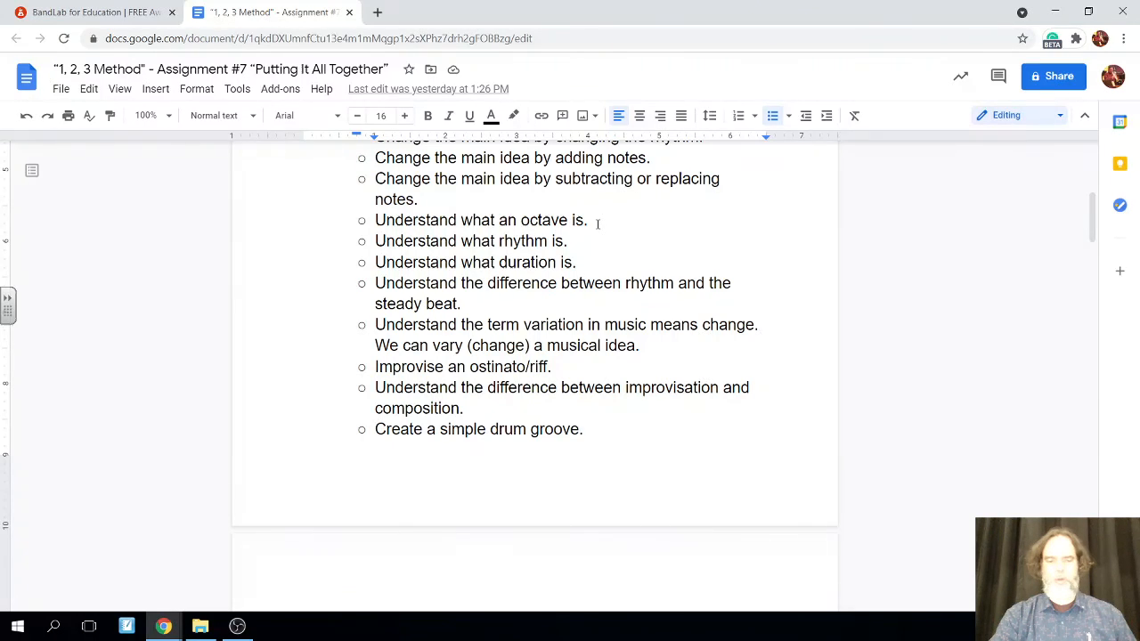
scroll(597, 223, down, 1)
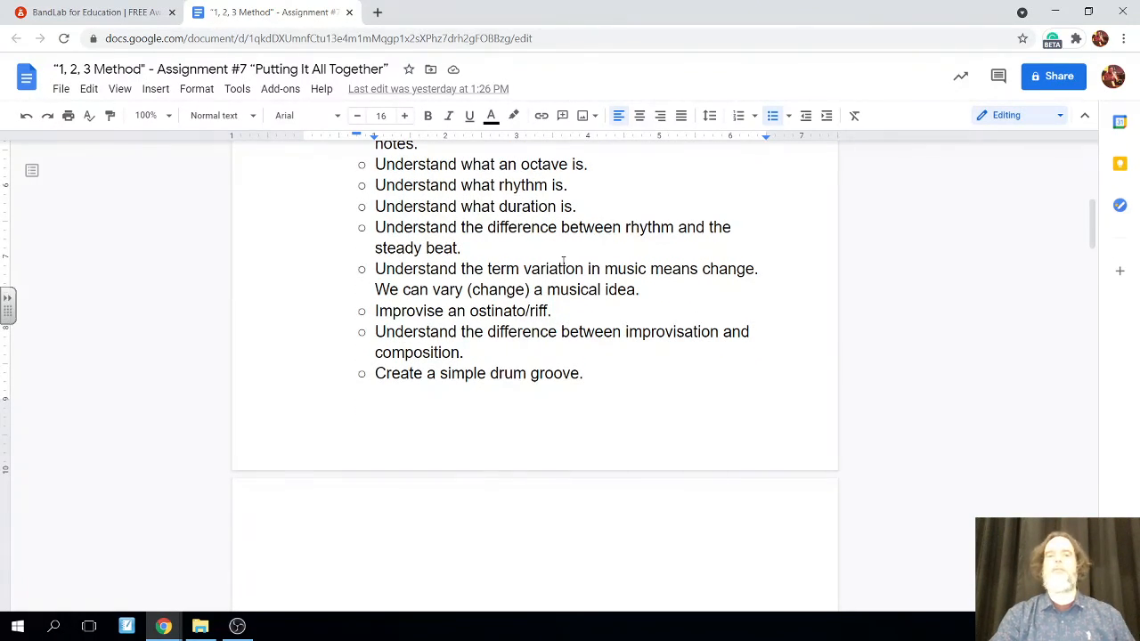
scroll(563, 261, down, 2)
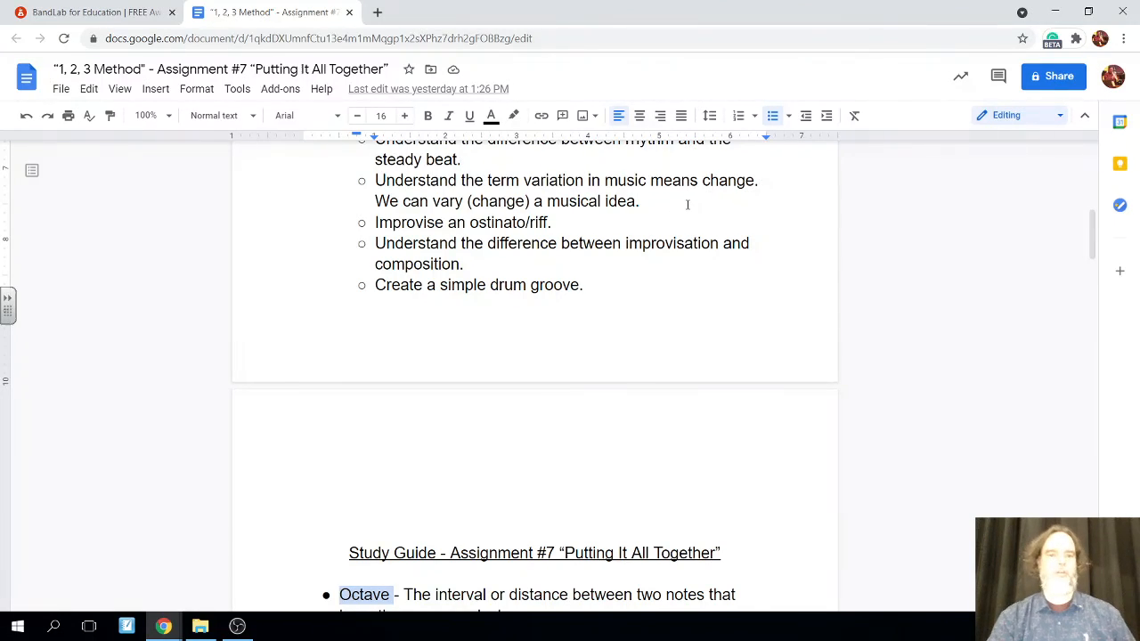
scroll(687, 204, down, 1)
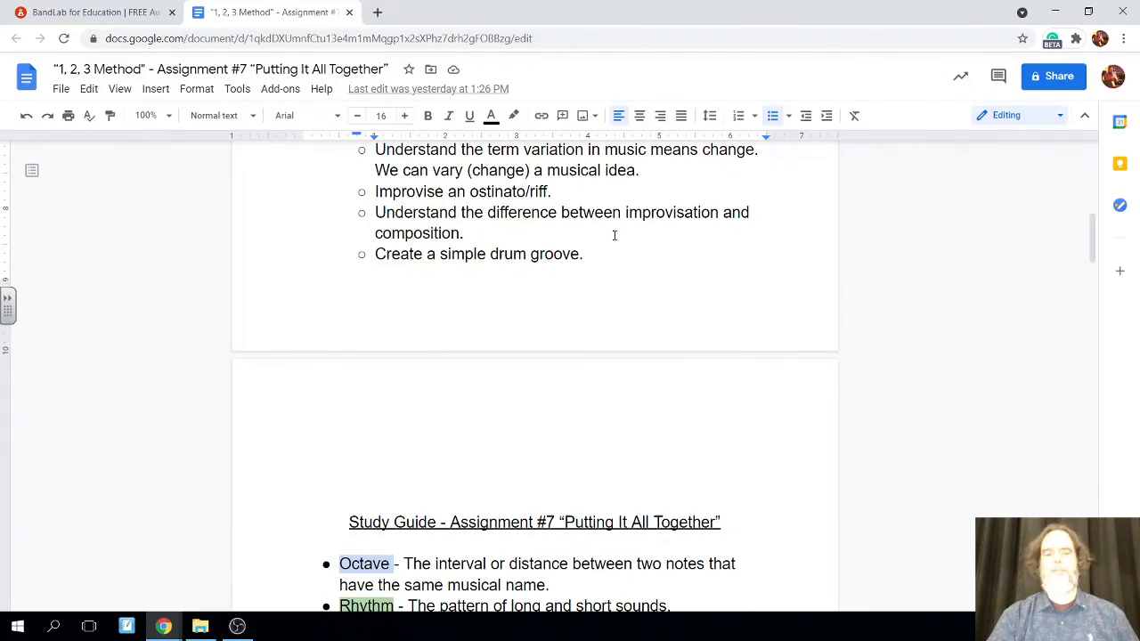
scroll(639, 267, down, 1)
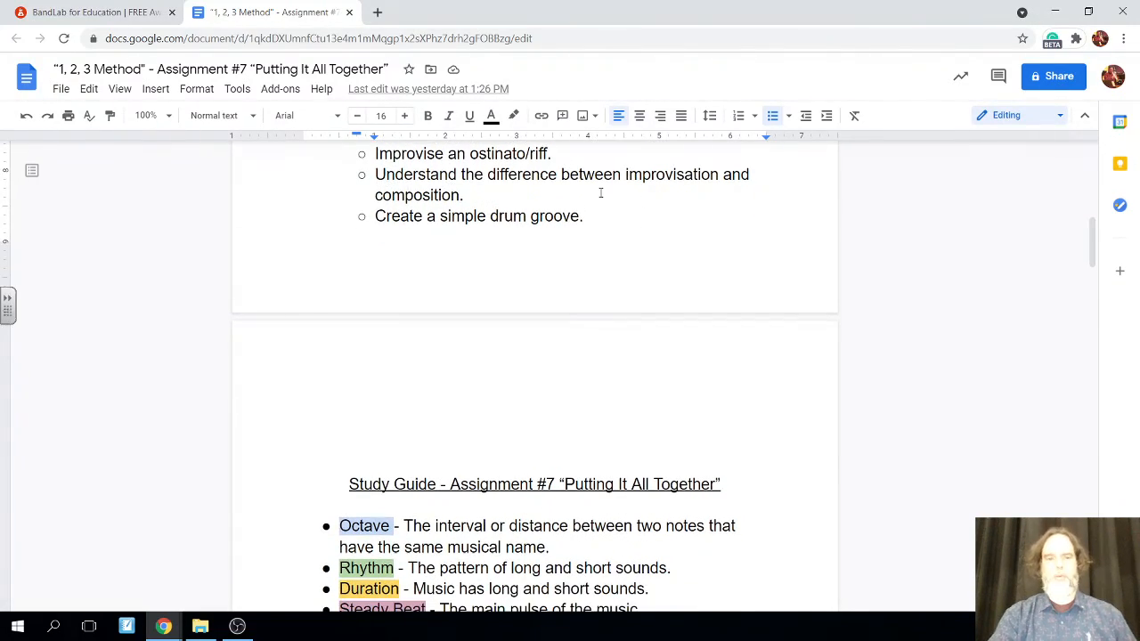
scroll(598, 190, down, 5)
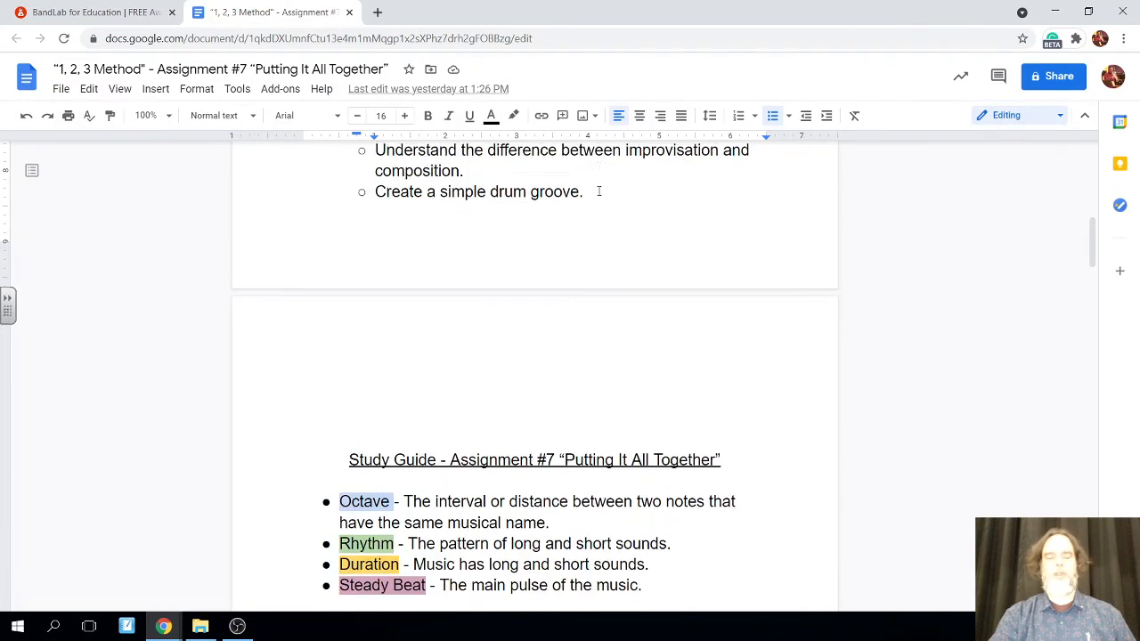
Review the Study Guide definitions and the steps of the 1, 2, 3 Method of Composing
scroll(598, 191, down, 1)
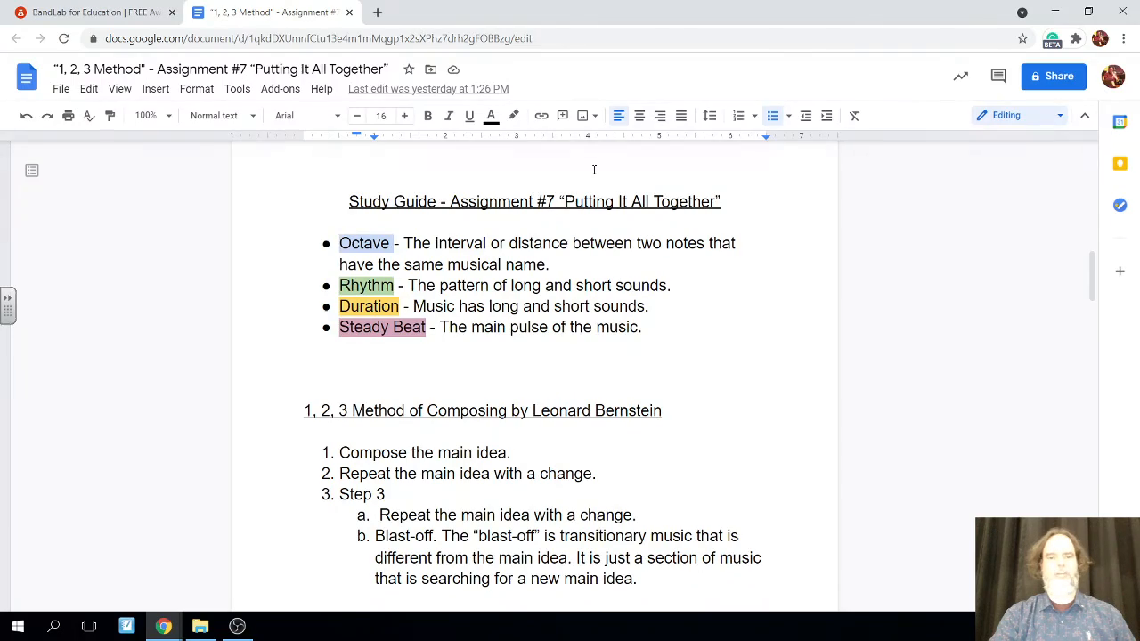
scroll(594, 169, up, 10)
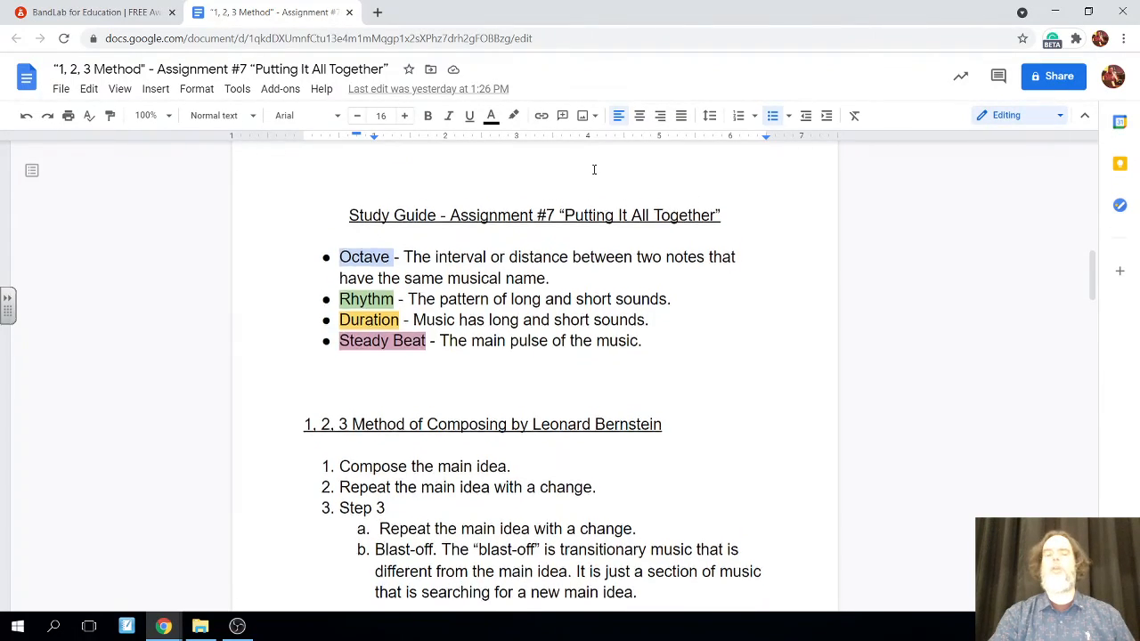